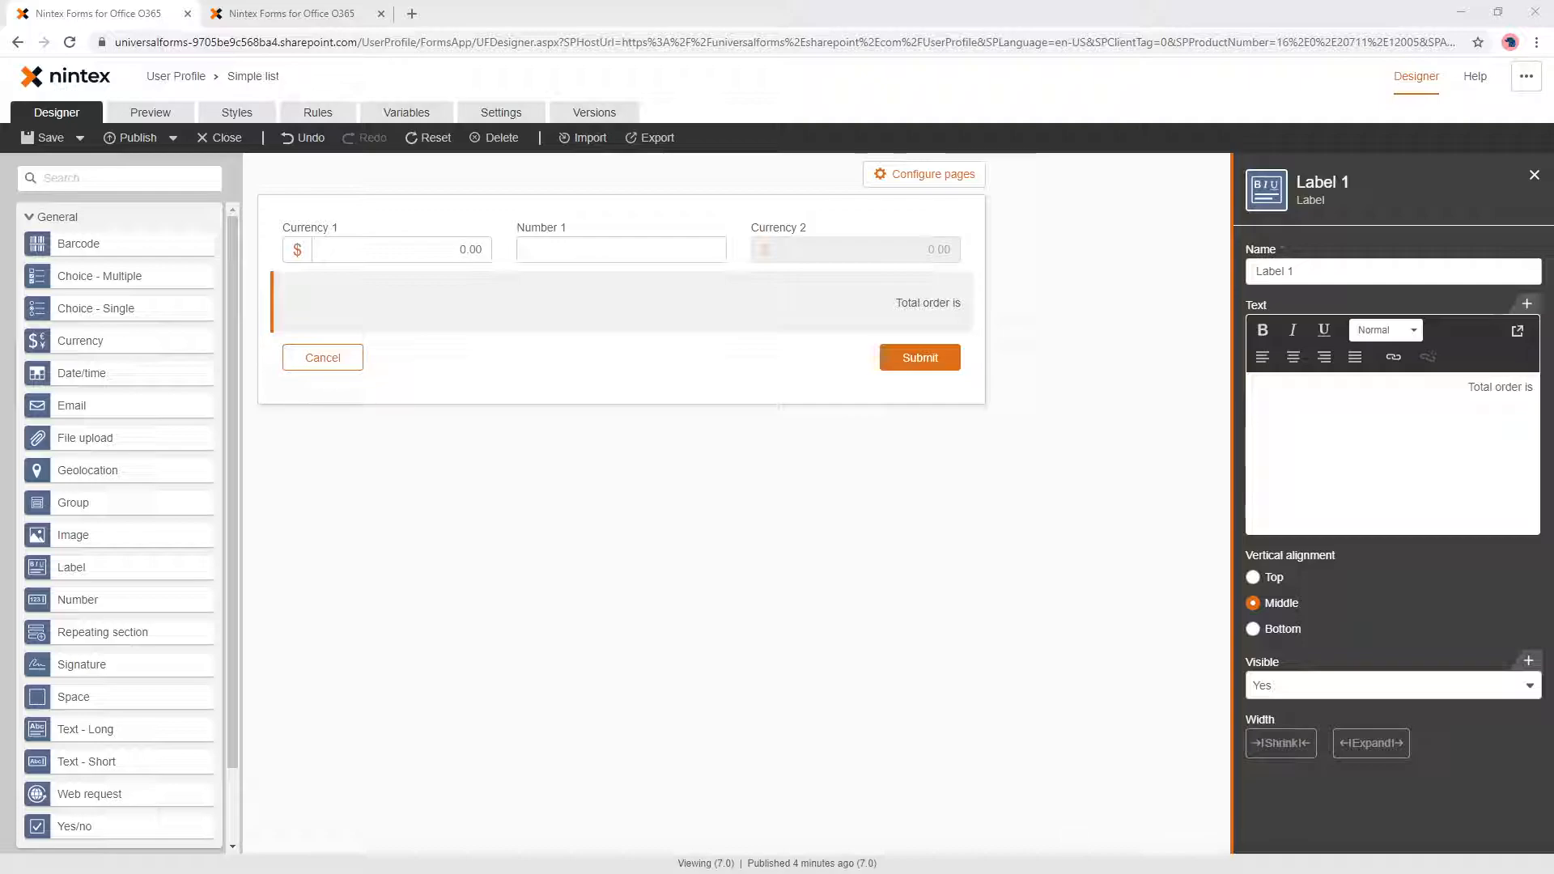
Step: Retitle the Currency 1 control as Price and the Number 1 control as Quantity
left_click(351, 226)
triple_click(1372, 272)
type("Price")
left_click(520, 235)
triple_click(1362, 272)
type("Quantity")
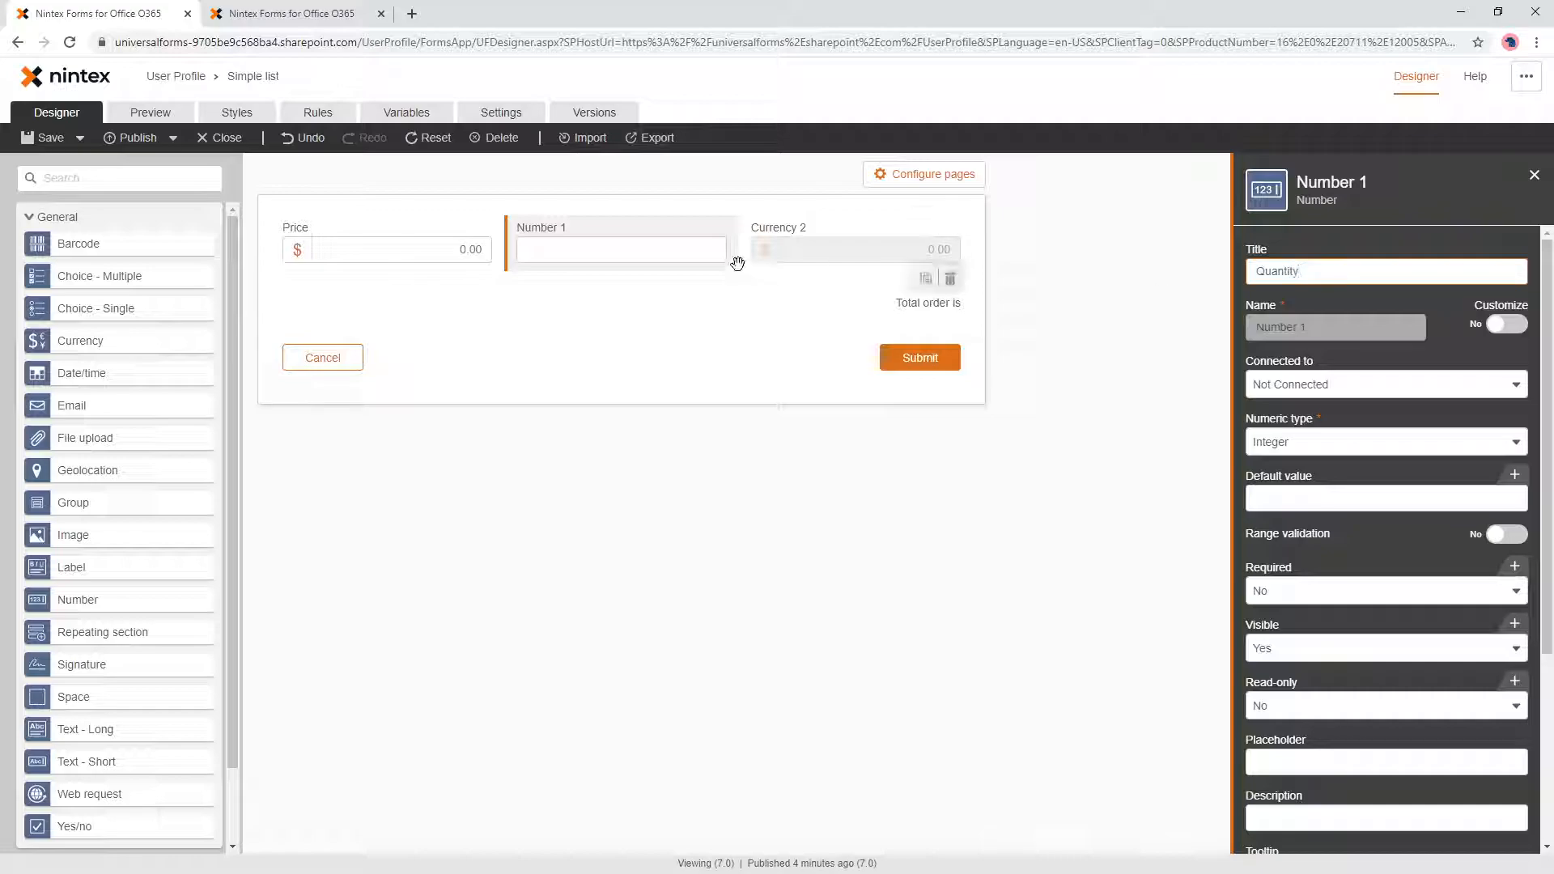
Step: Retitle the read-only Currency 2 control as Total
left_click(930, 271)
triple_click(1342, 272)
type("Total")
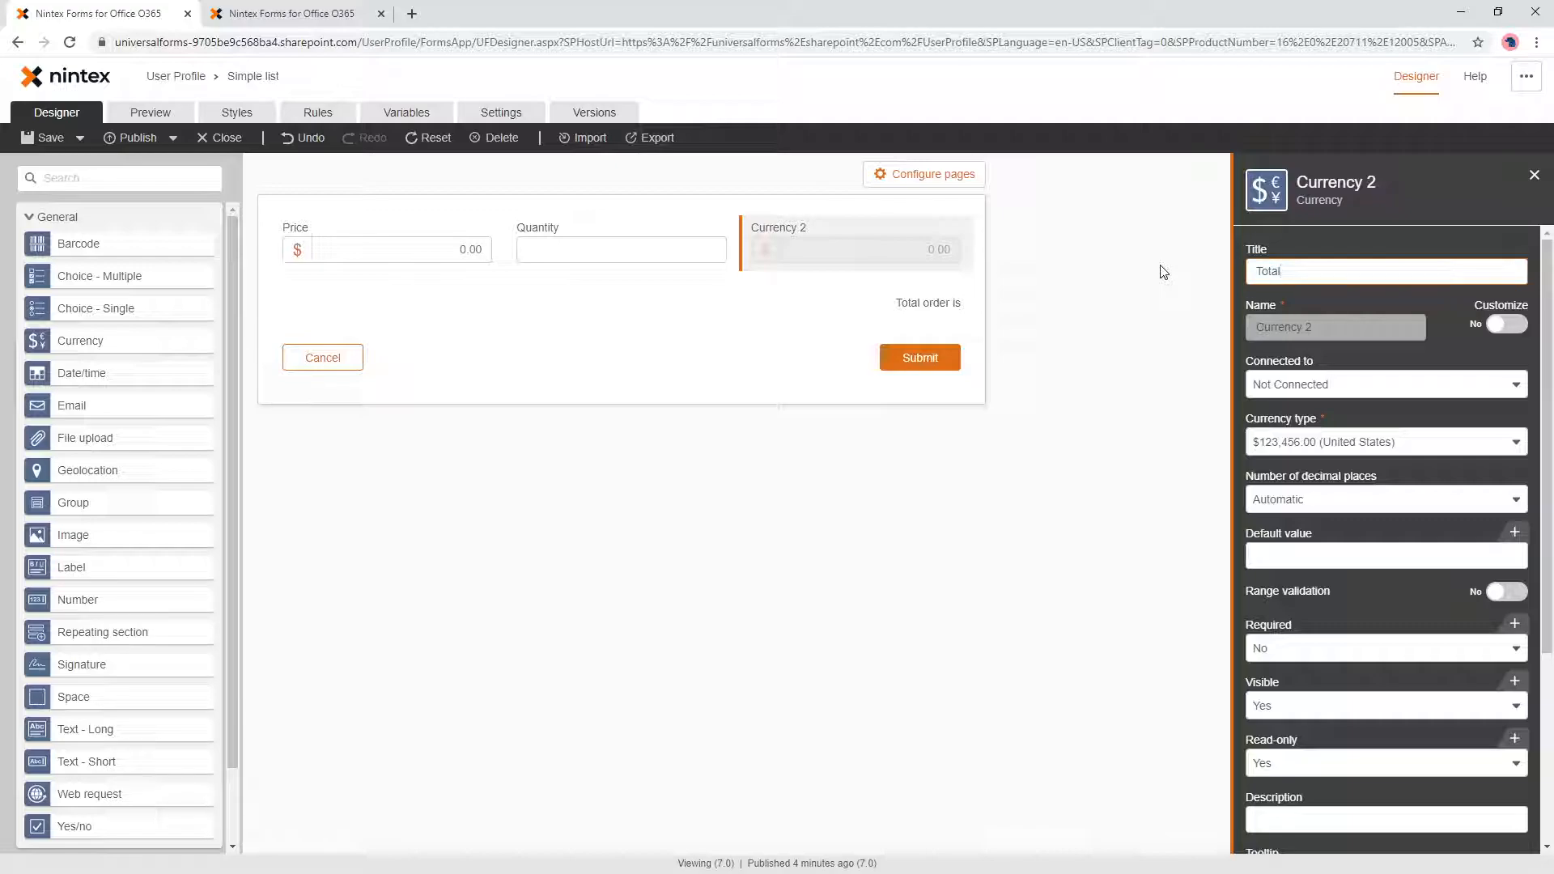
left_click(1161, 323)
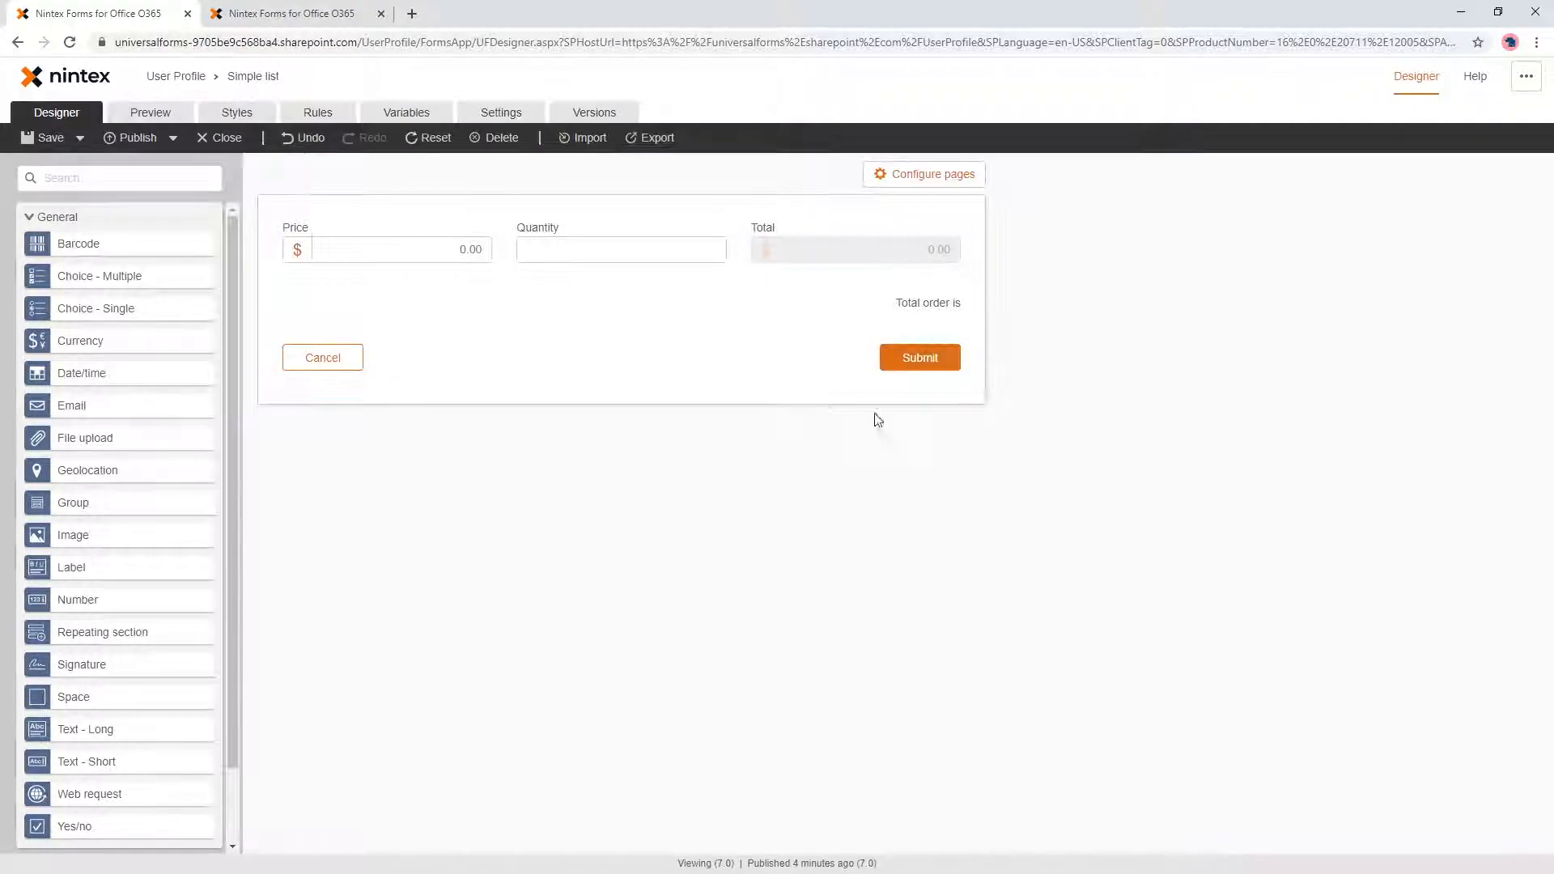
left_click(360, 245)
left_click(597, 246)
left_click(841, 250)
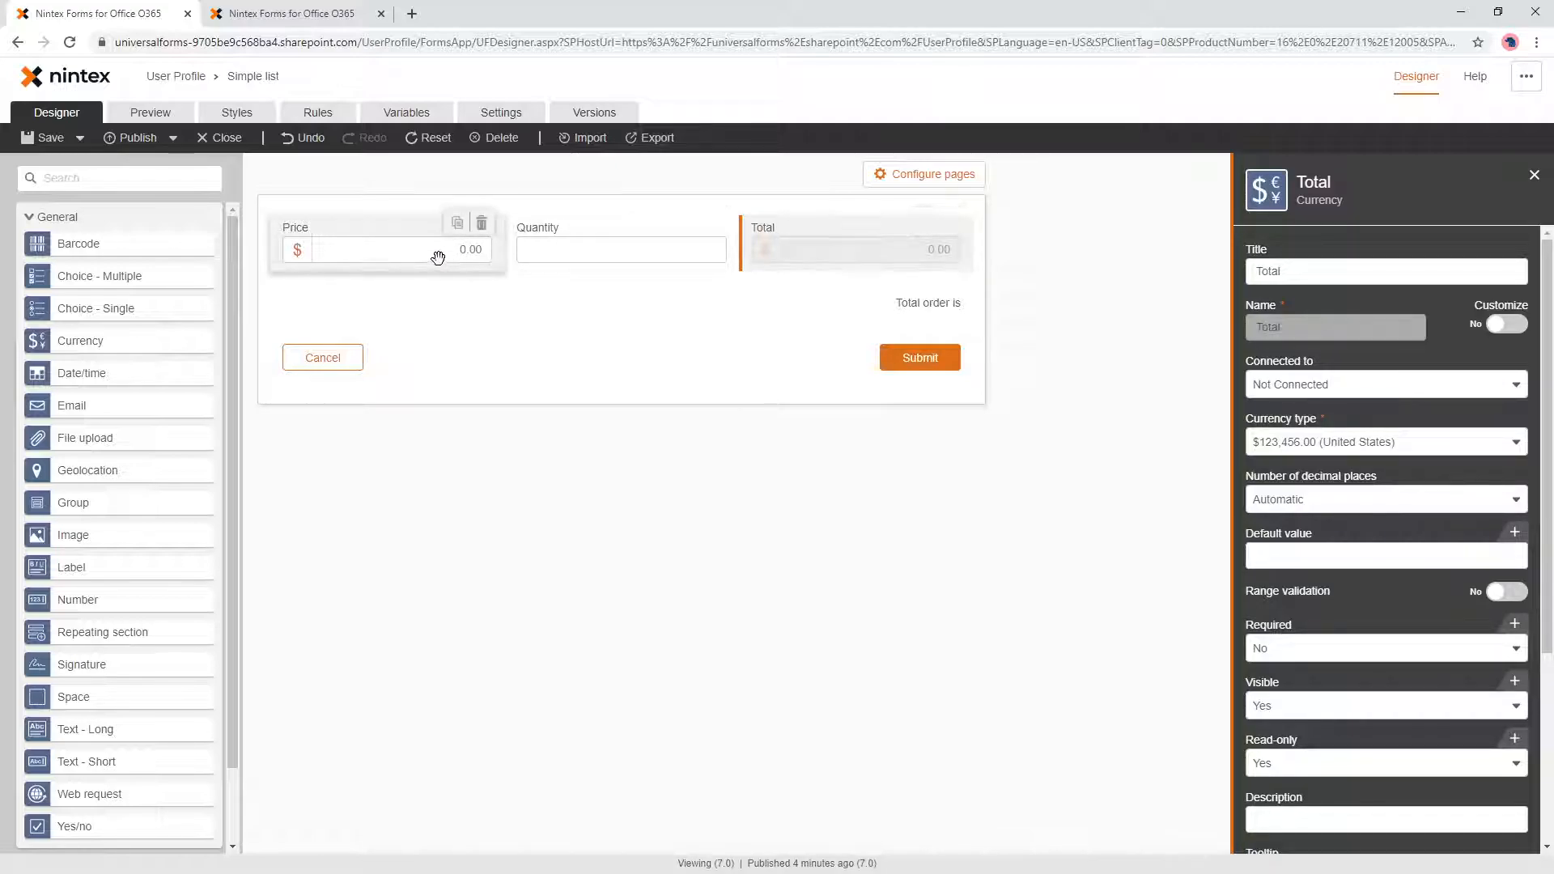
Step: Start a new form rule named "Calculate total" with the condition that Price is filled
left_click(318, 114)
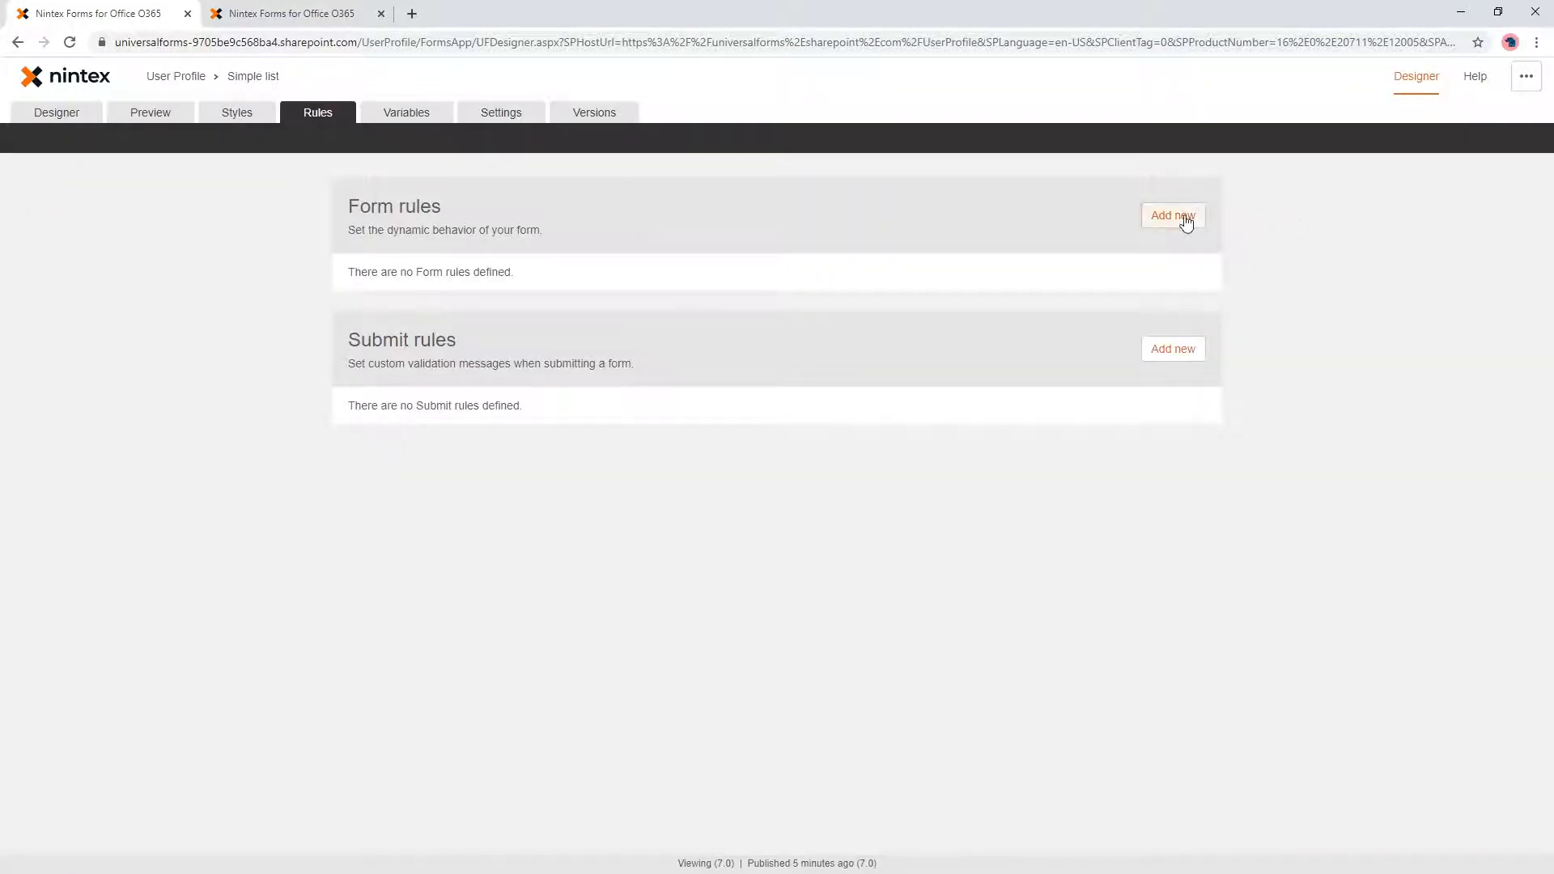
left_click(1185, 223)
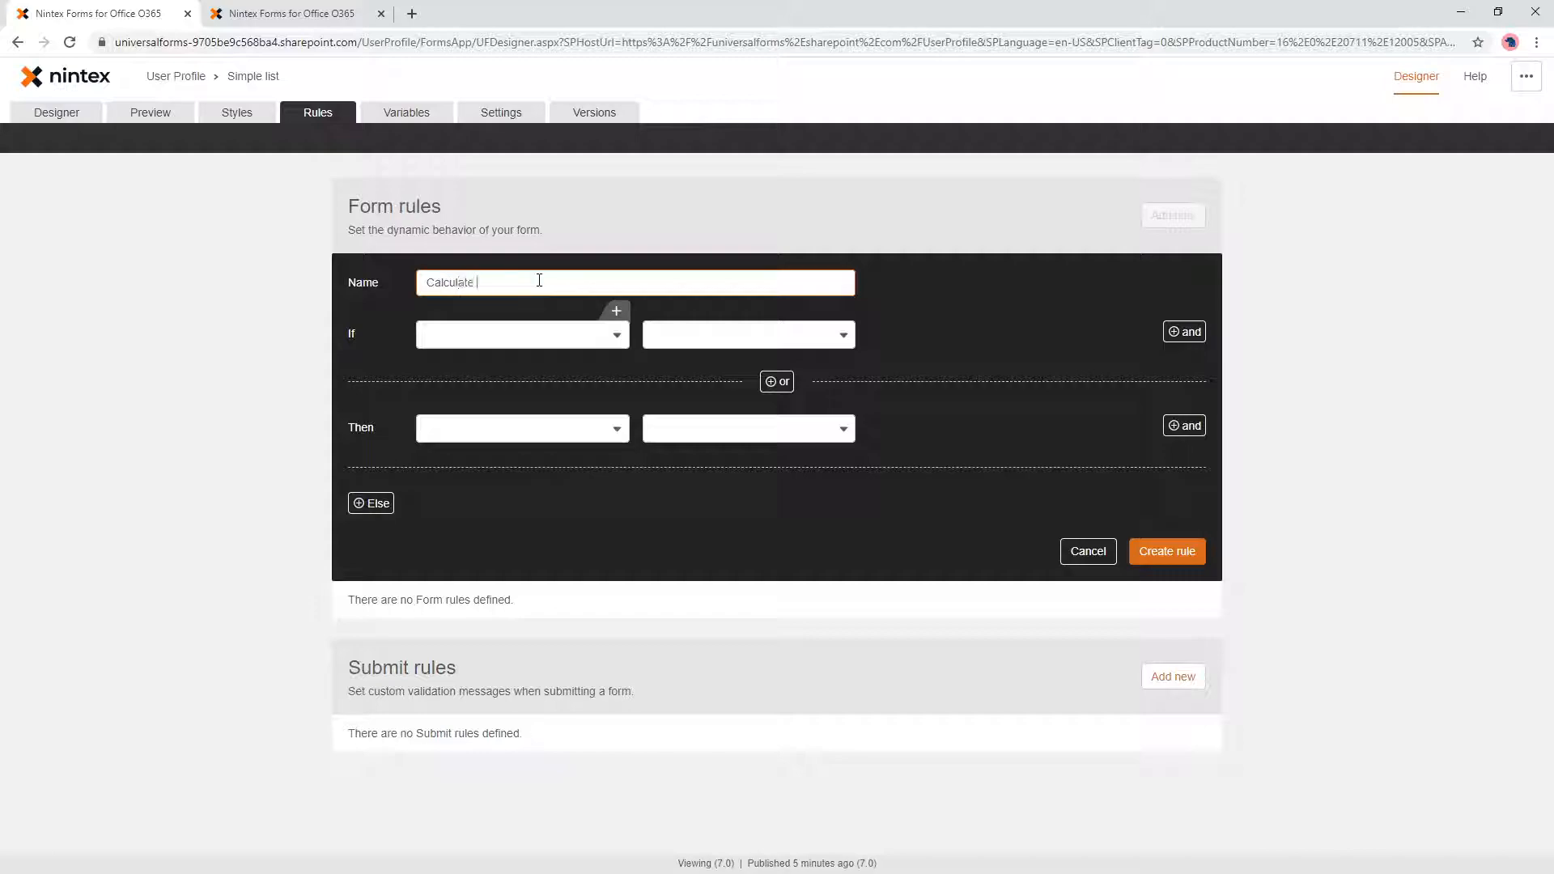
left_click(538, 344)
left_click(513, 367)
left_click(712, 344)
left_click(680, 500)
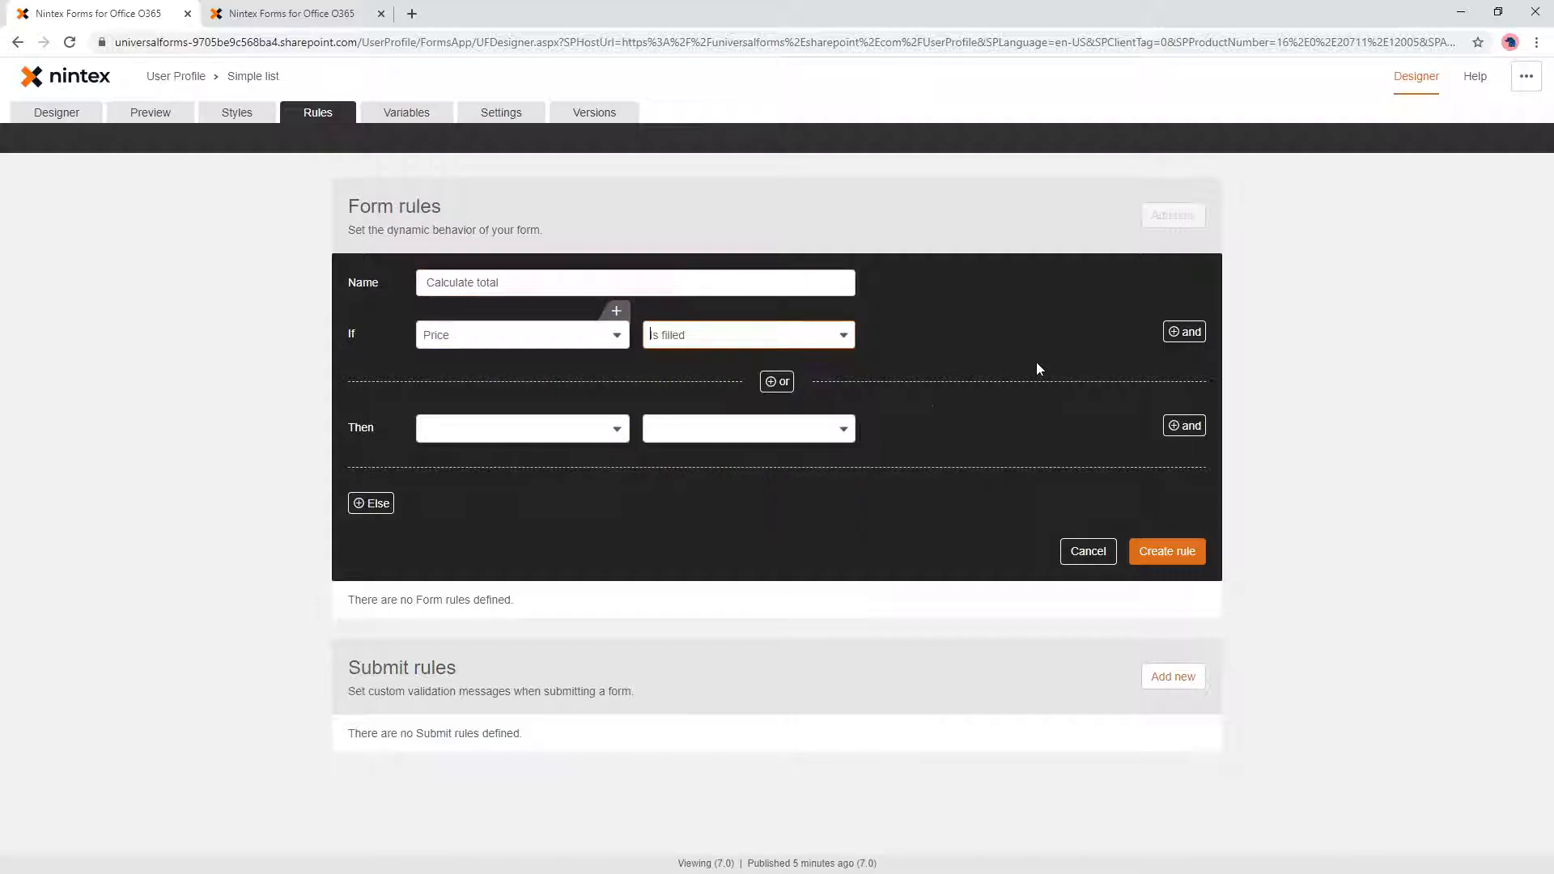
Step: Add a second "and" condition to the rule requiring that Quantity is filled
left_click(1184, 331)
left_click(531, 387)
left_click(486, 443)
left_click(669, 388)
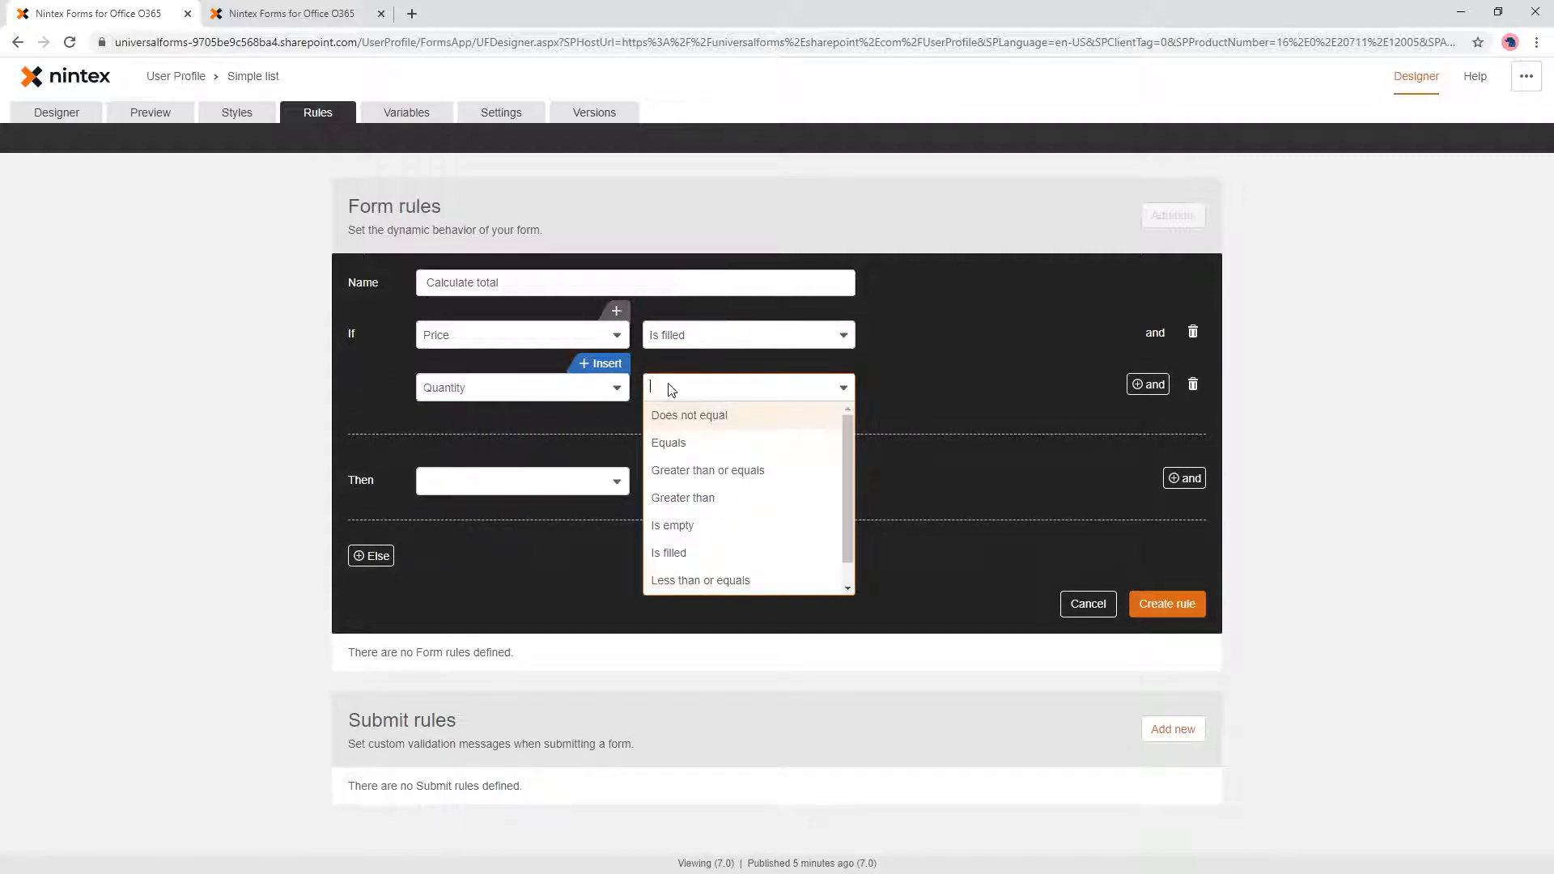
left_click(677, 547)
Step: Make the rule's Then action target the Value property of the Total control
left_click(566, 484)
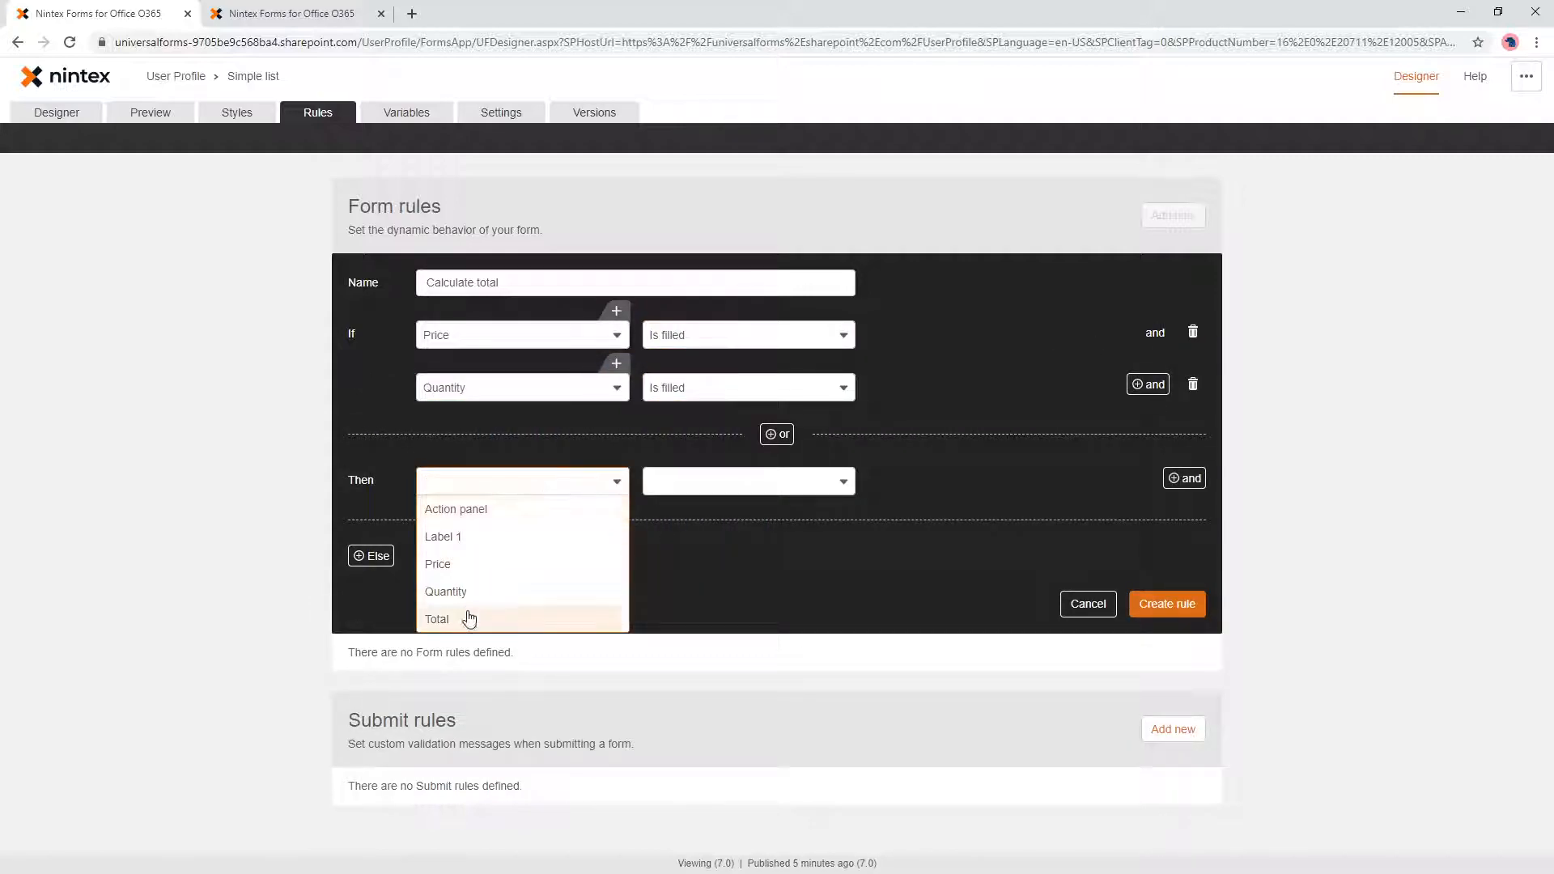
left_click(566, 619)
left_click(665, 484)
scroll(693, 634, "down", 3)
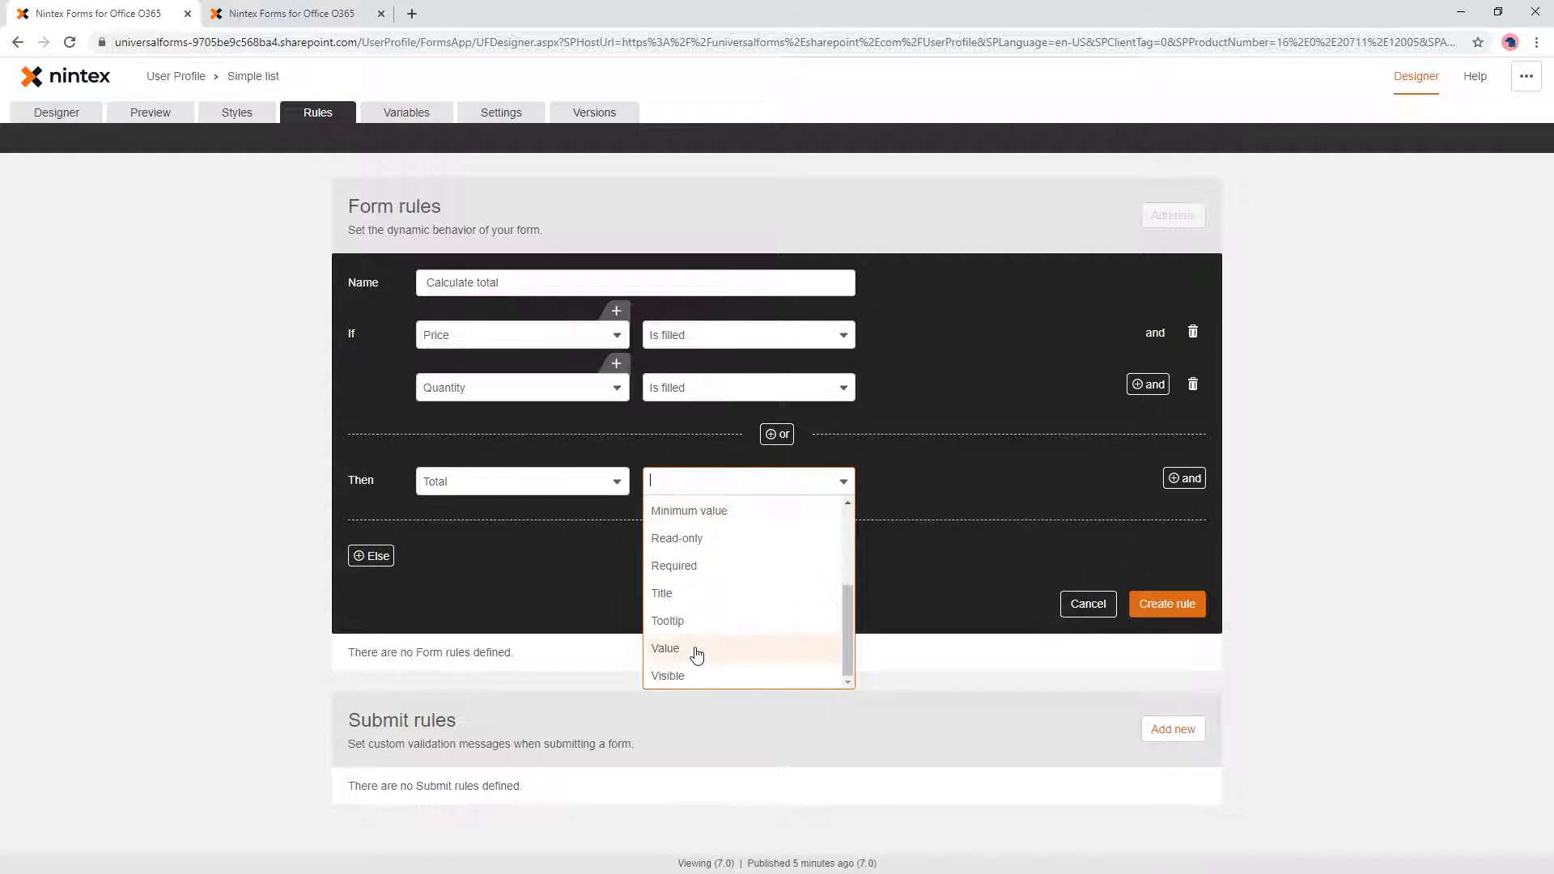
left_click(693, 647)
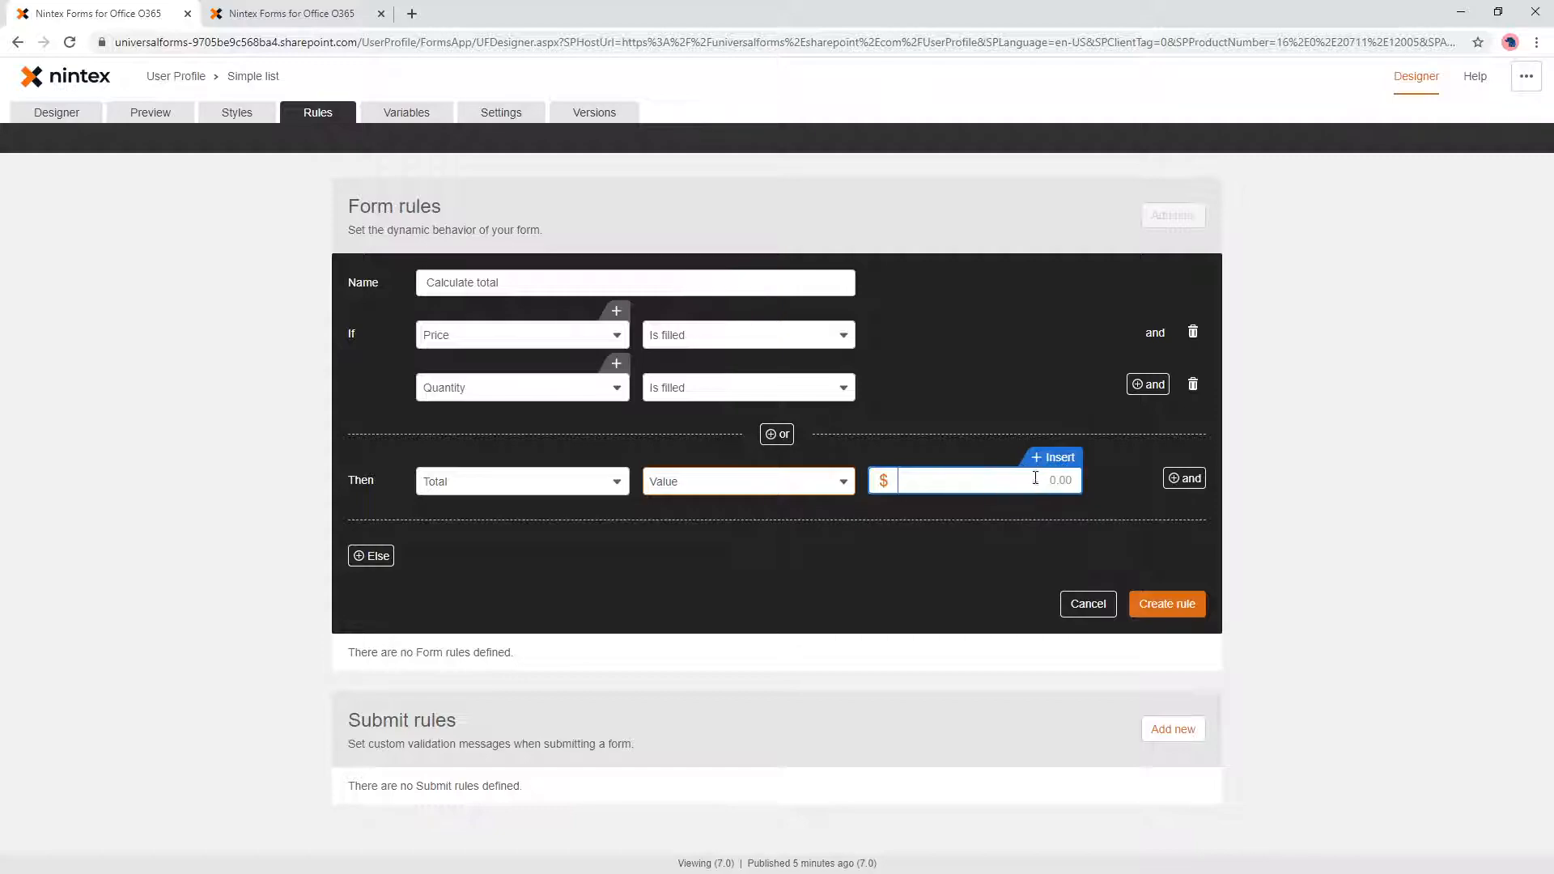
Step: Insert the formula [Form].[Price] * [Form].[Quantity] as the value the Then action assigns to Total
left_click(444, 336)
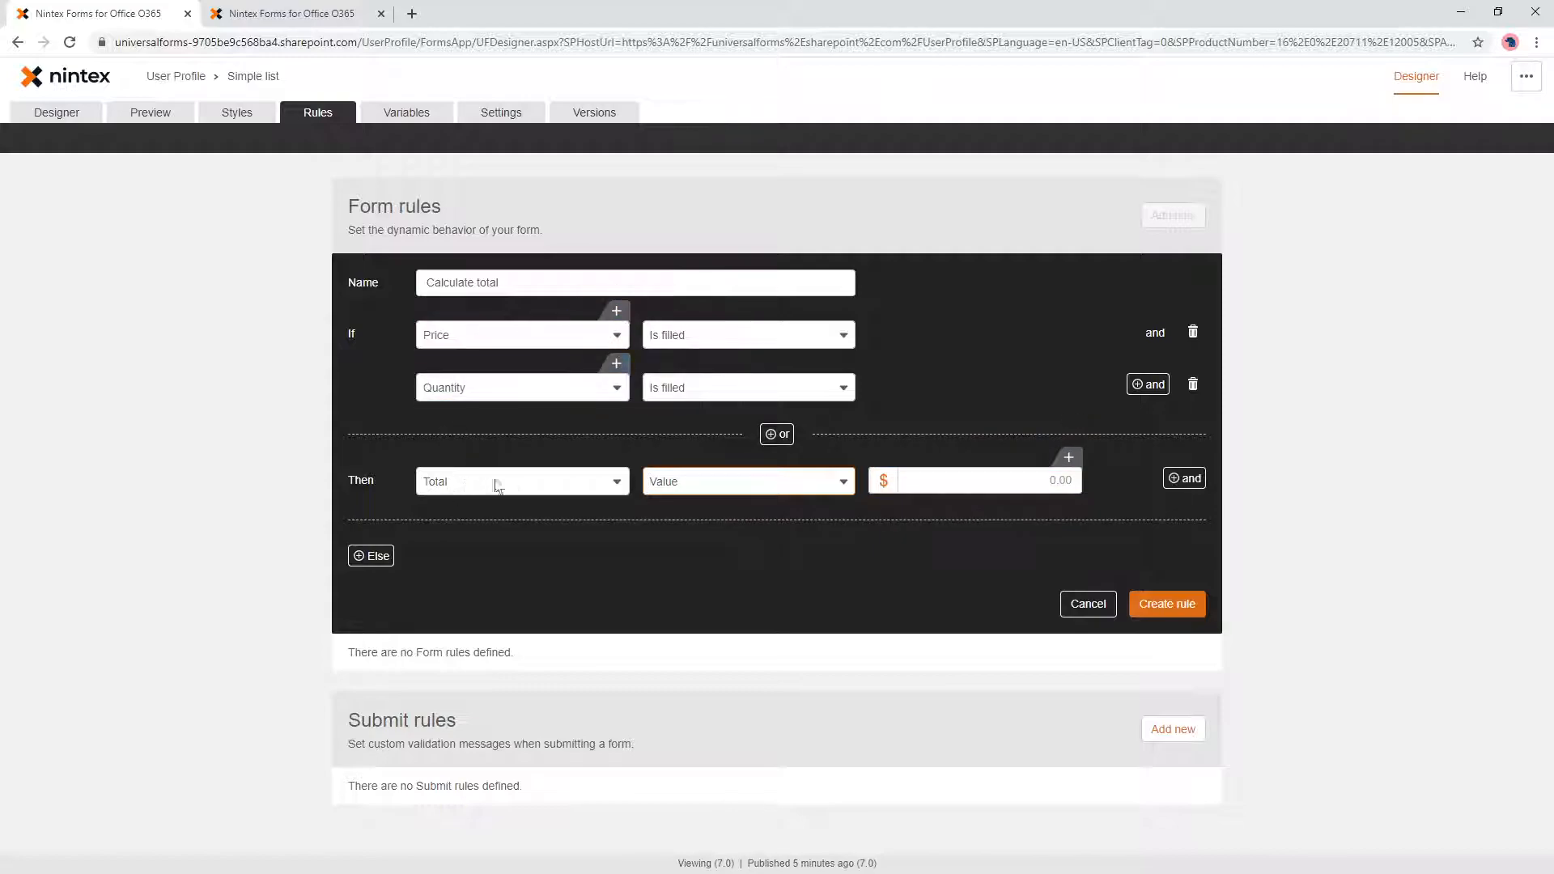
left_click(1058, 458)
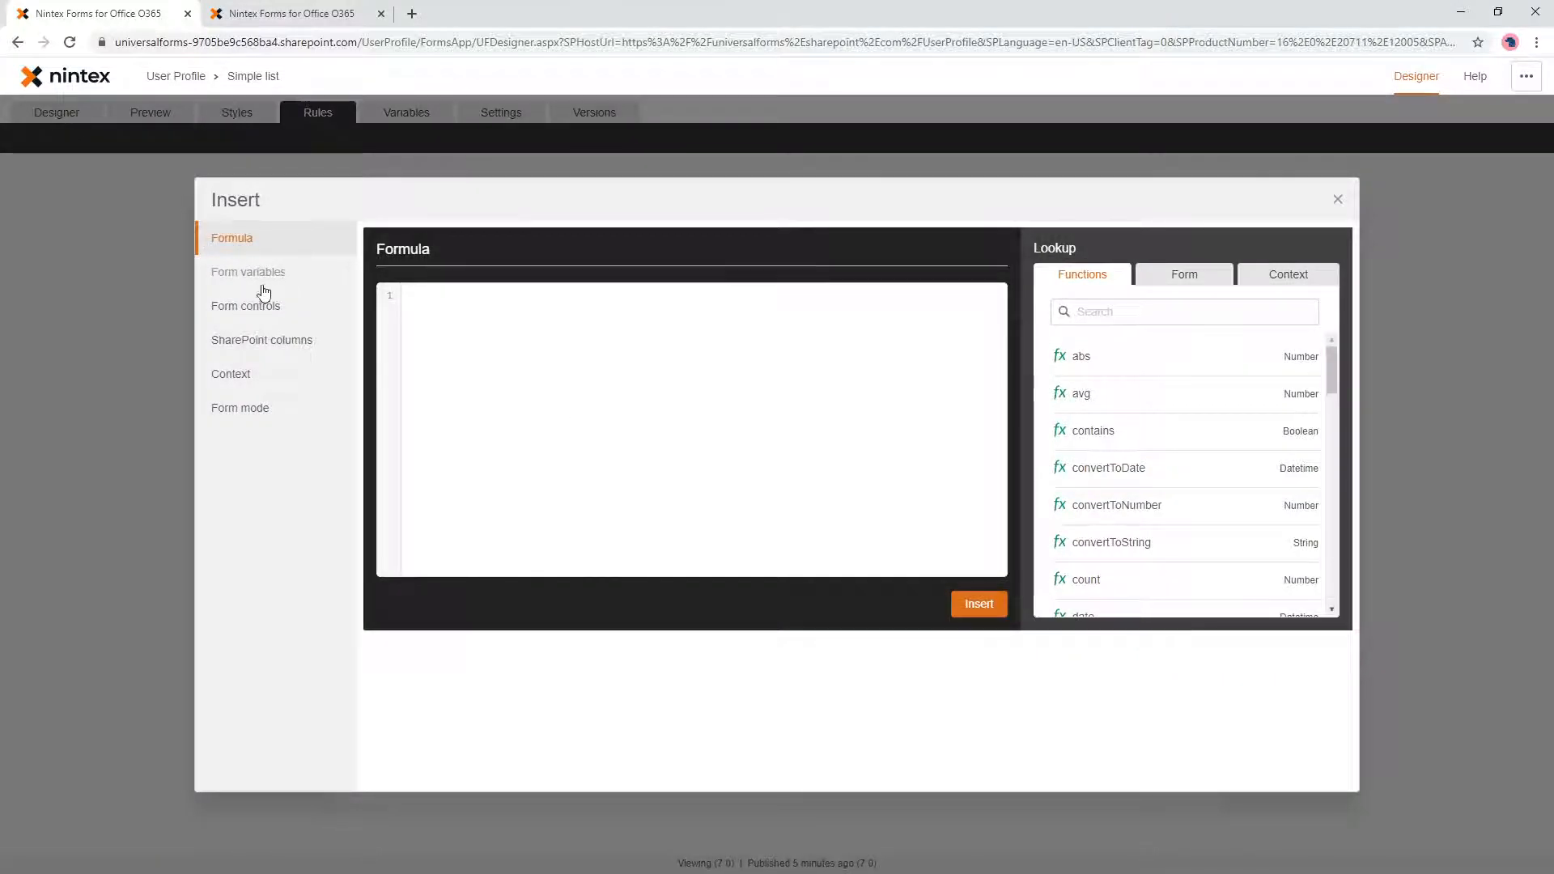
left_click(466, 338)
type("[Form].[Price]")
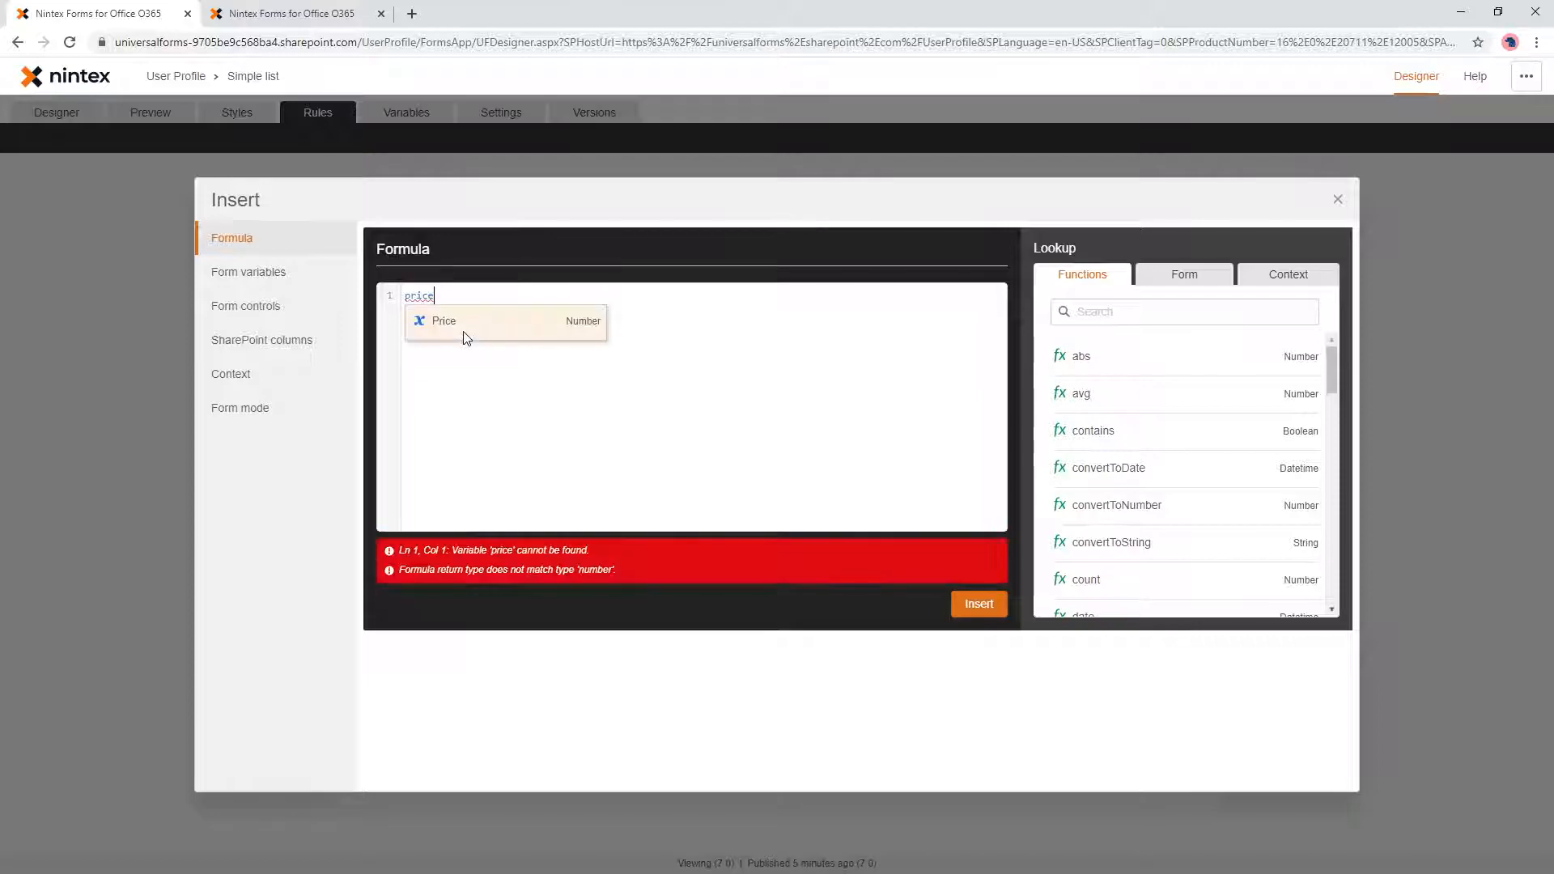
type(" * [Form].[Quantity]")
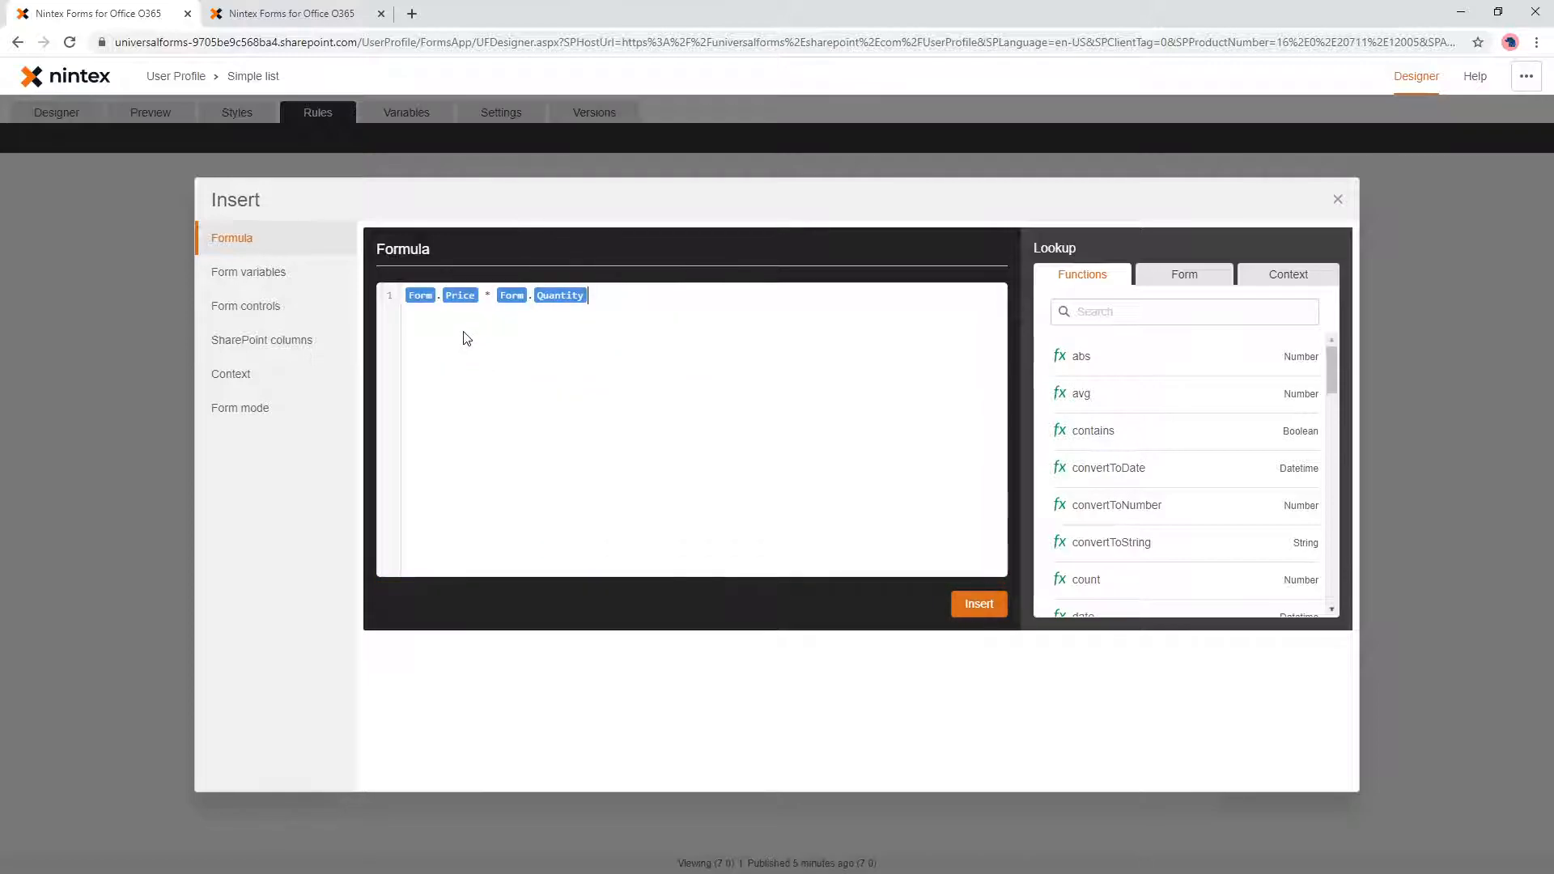
left_click(967, 605)
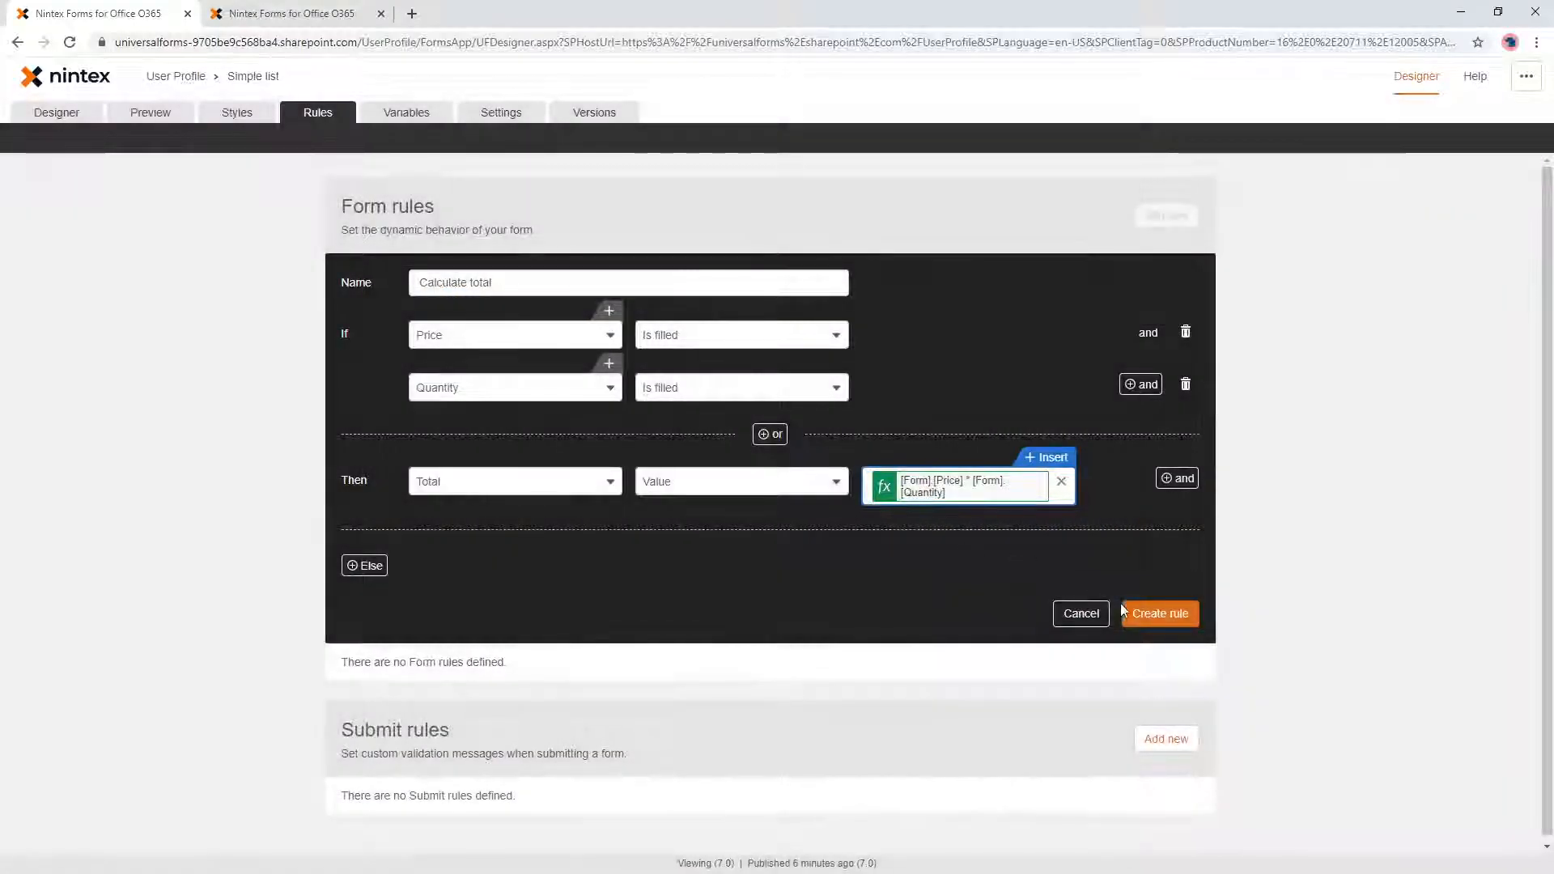
Step: Add an Else action that sets Total's Value to blank, and create the rule
left_click(365, 565)
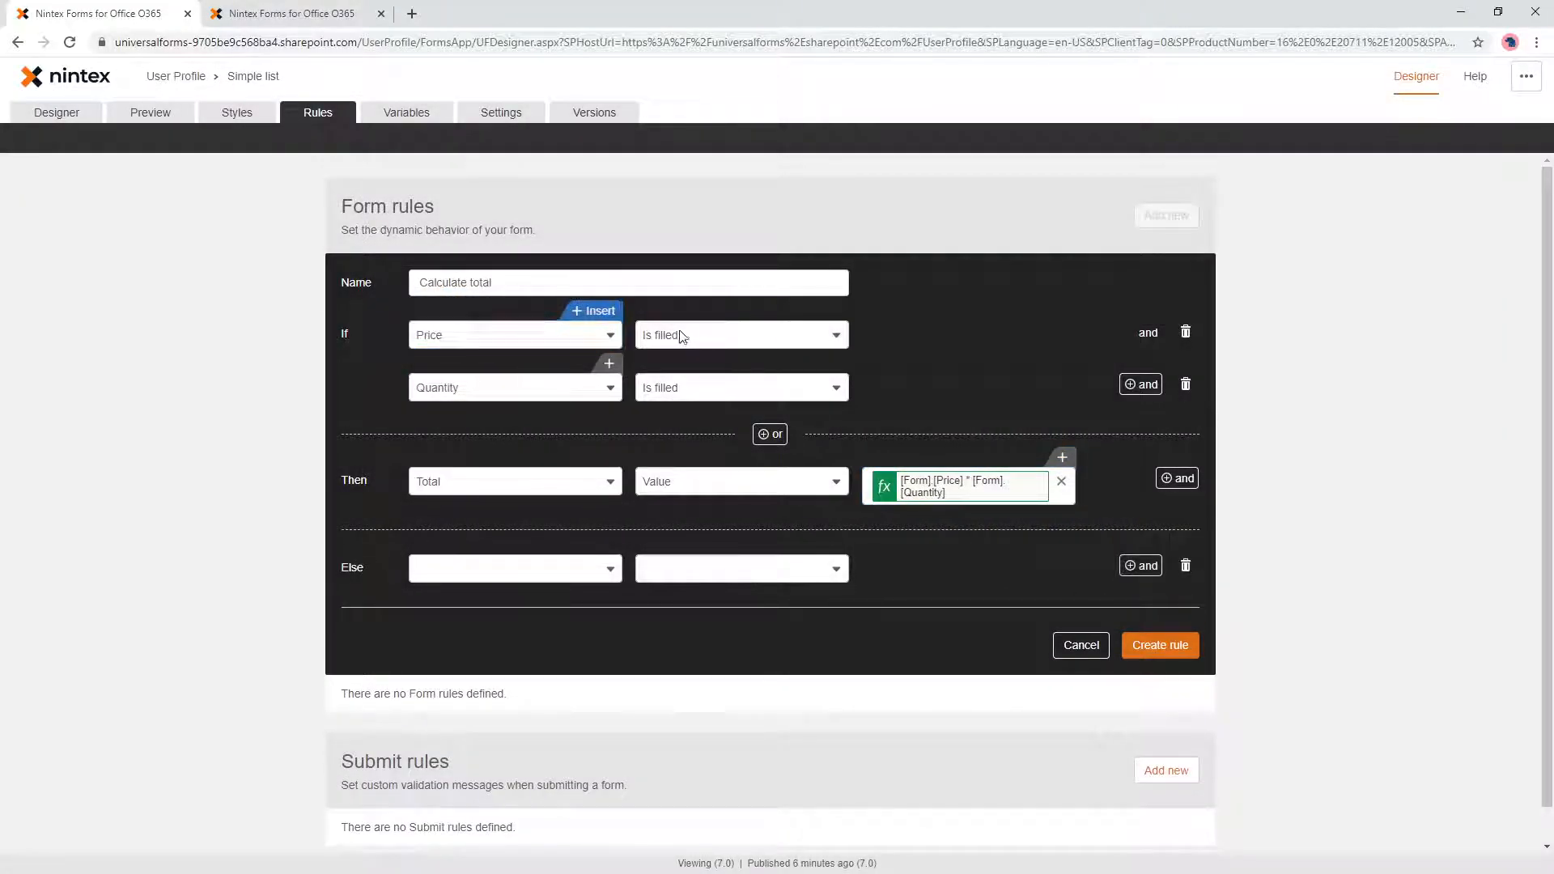
left_click(517, 571)
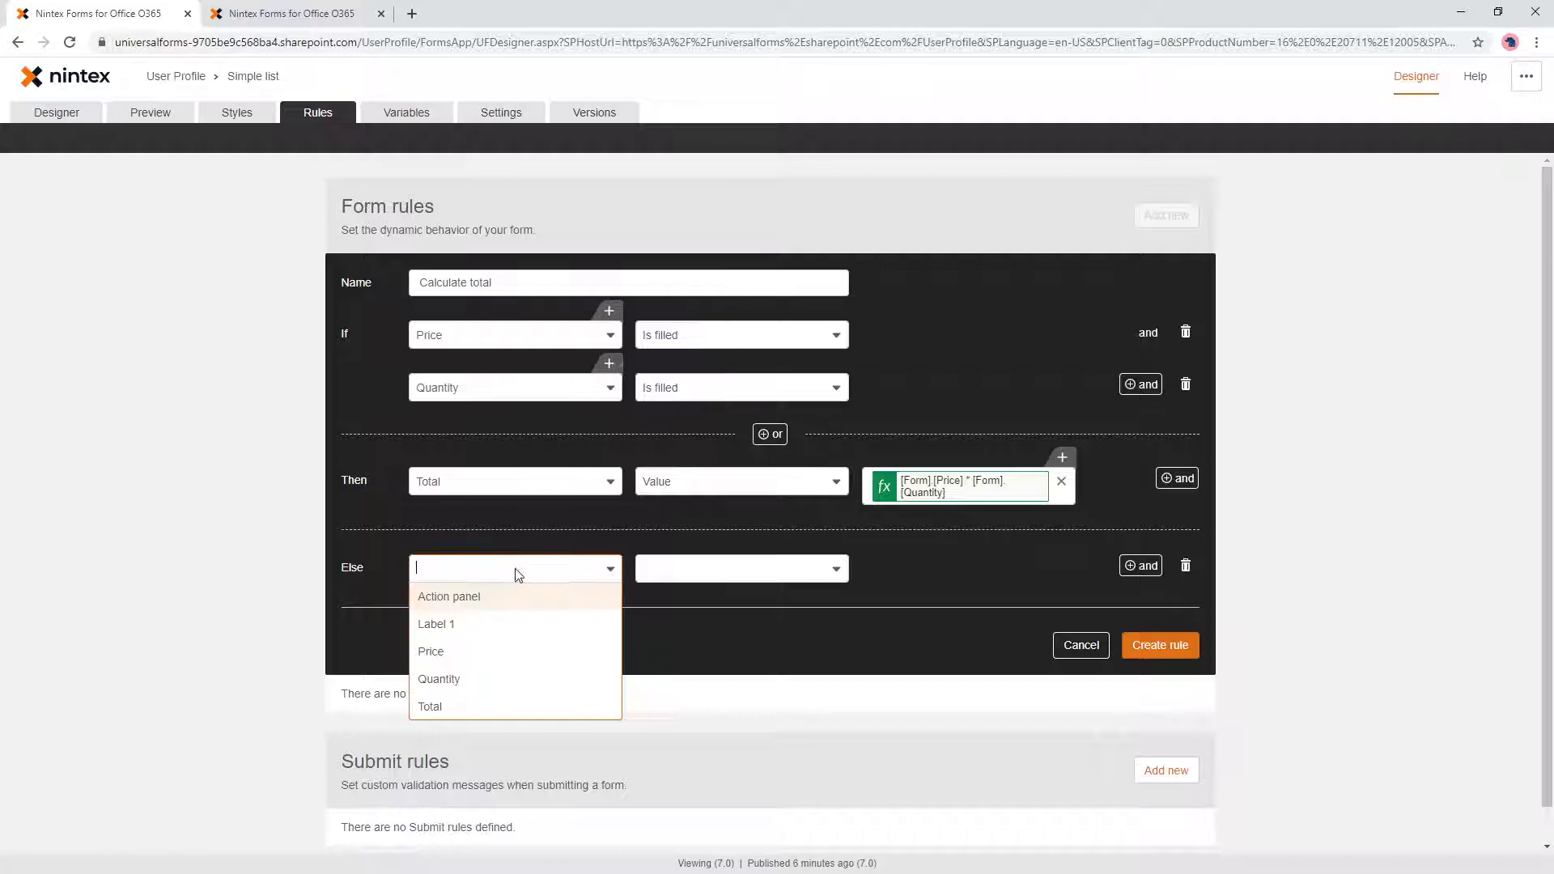
left_click(539, 707)
left_click(651, 571)
scroll(682, 712, "down", 3)
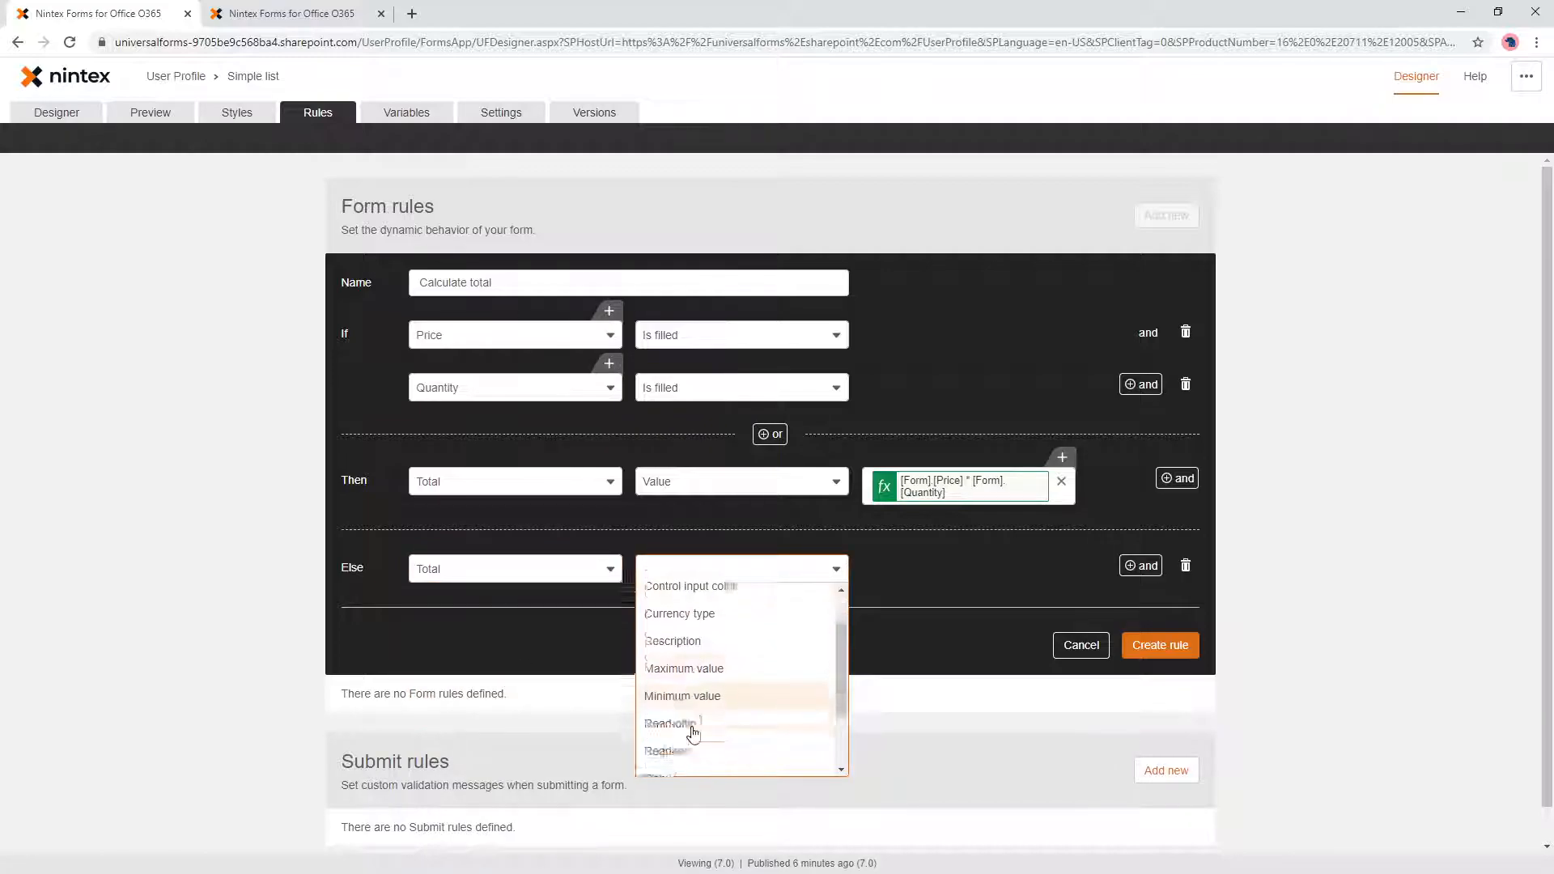
left_click(683, 732)
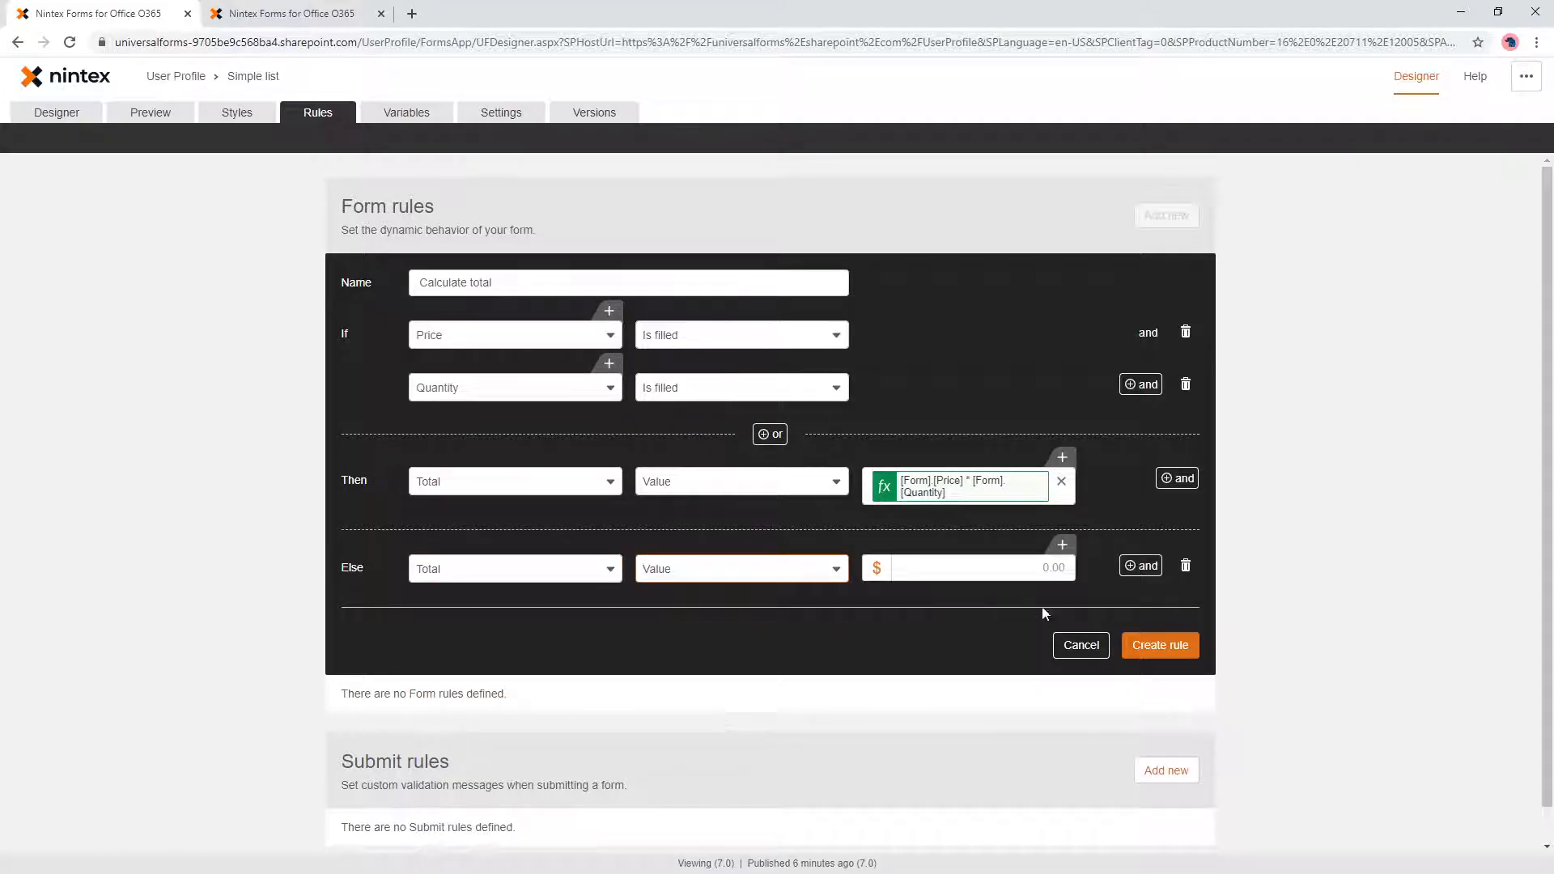
left_click(1159, 646)
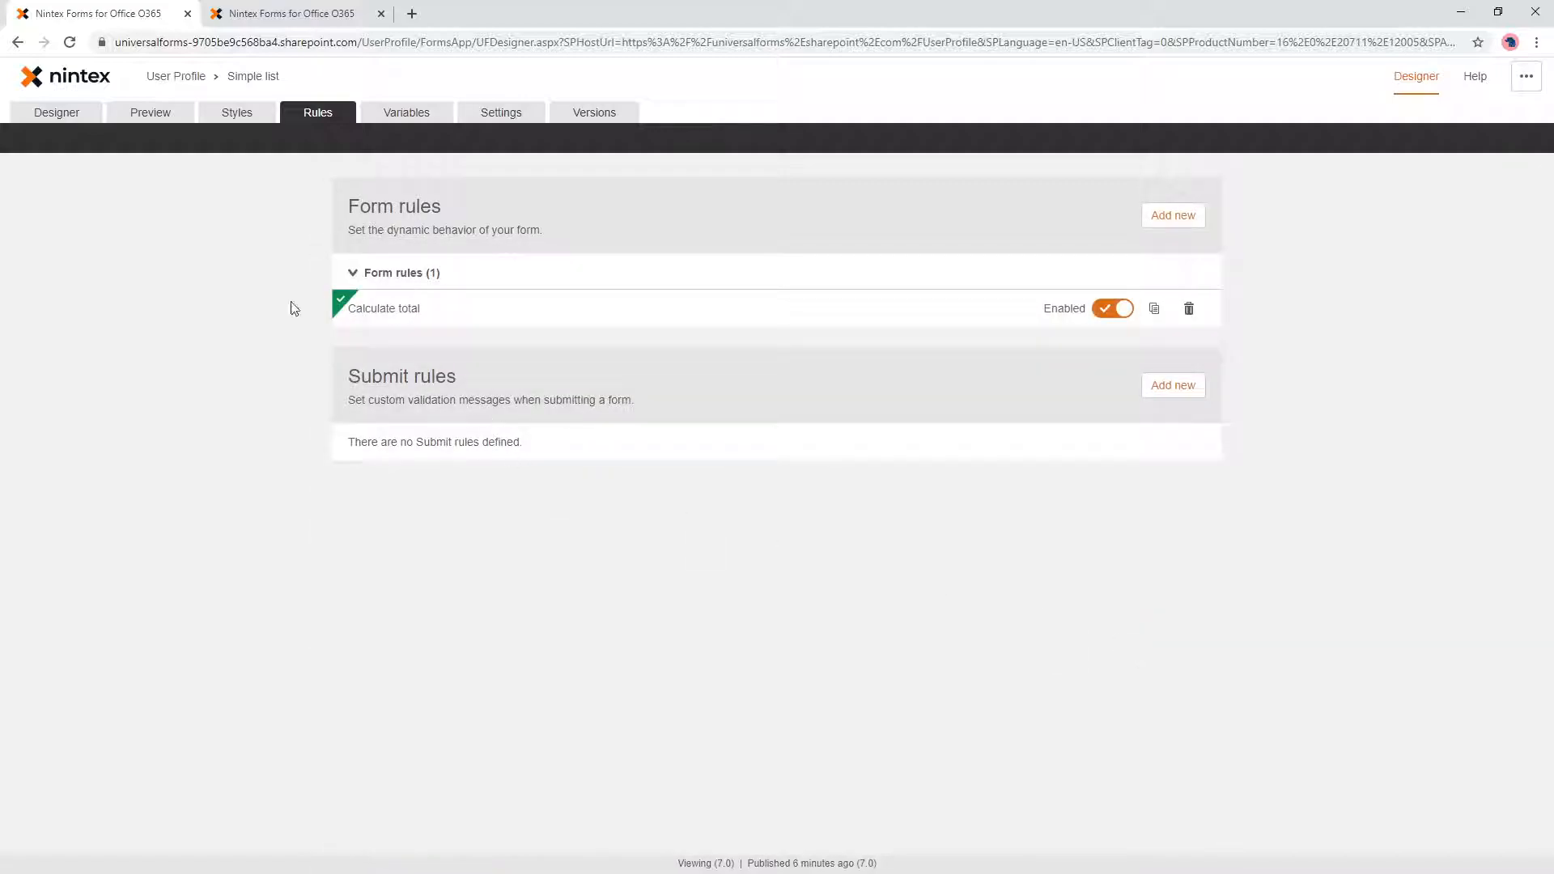
Step: Preview the form and test the calculation with a Price of 25 and a Quantity of 4
left_click(64, 114)
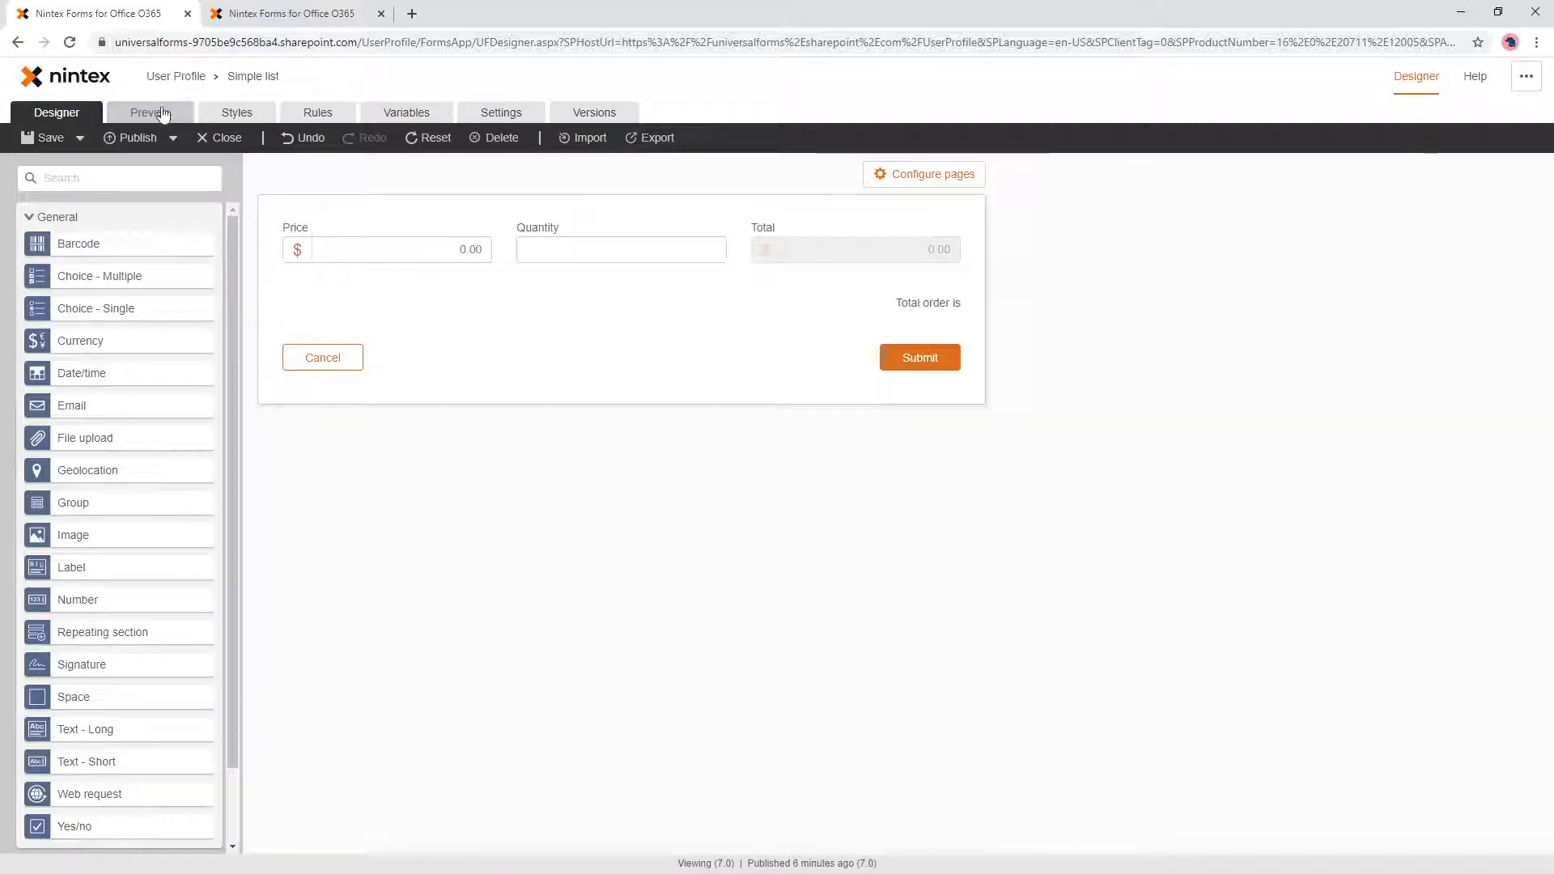
left_click(162, 114)
left_click(605, 232)
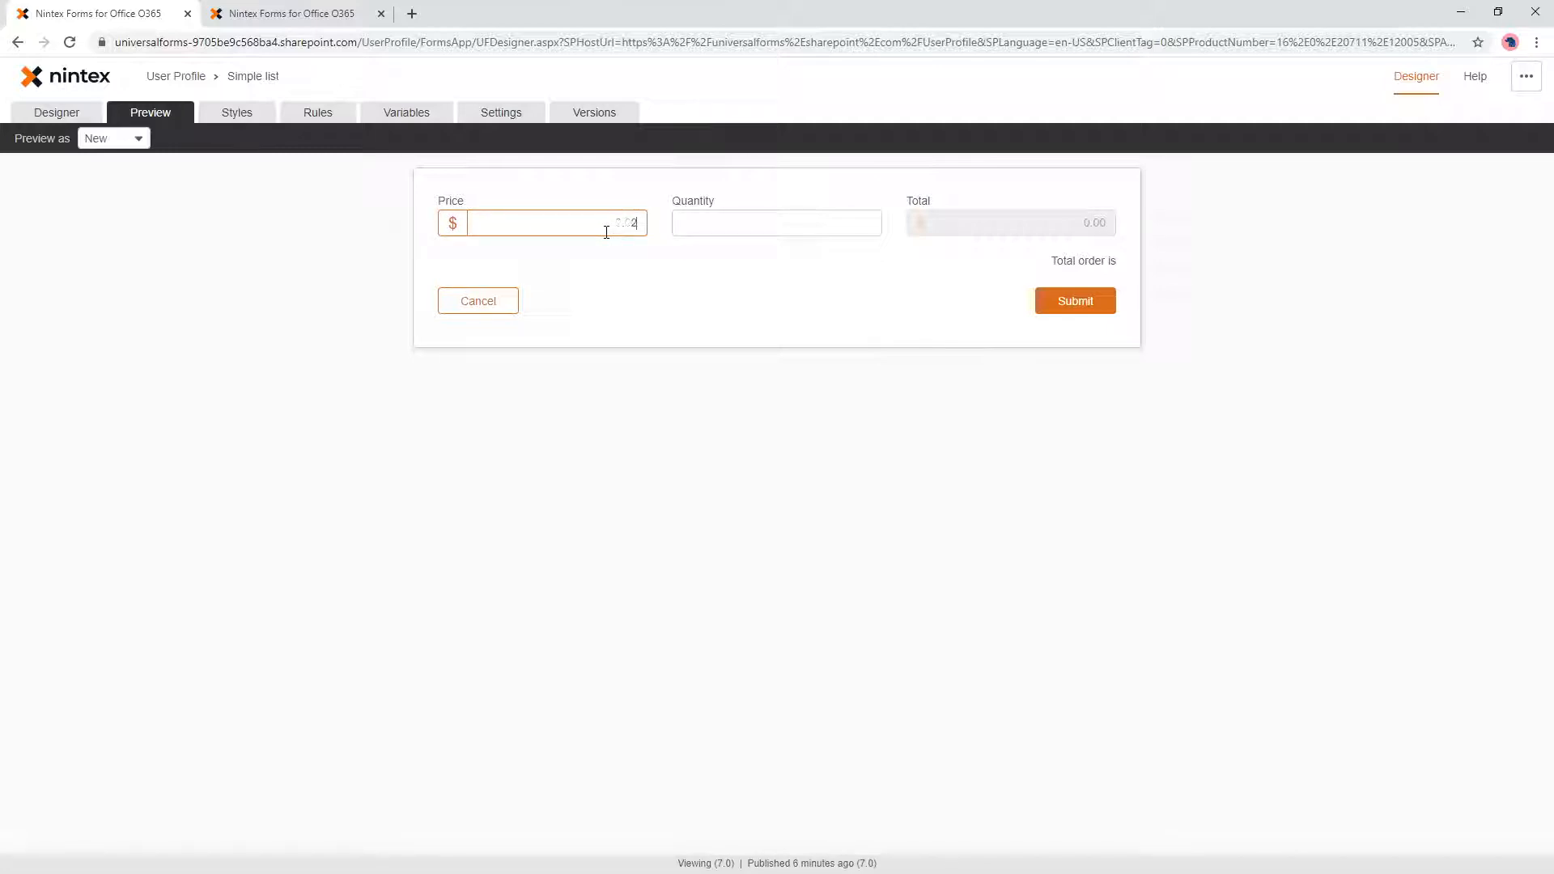
key("Tab")
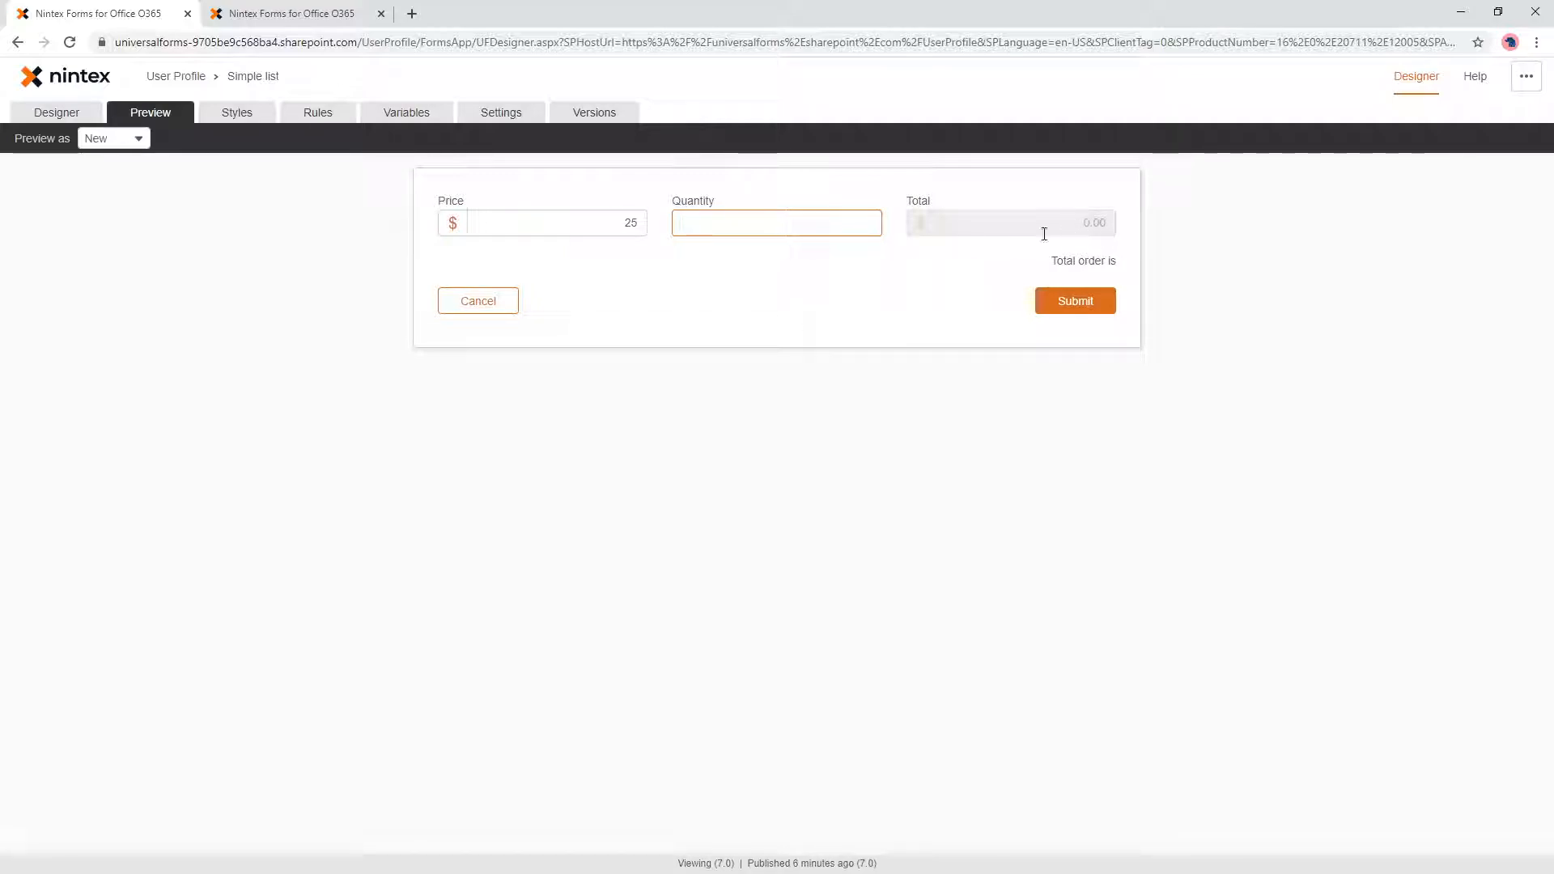
type("4")
left_click(894, 334)
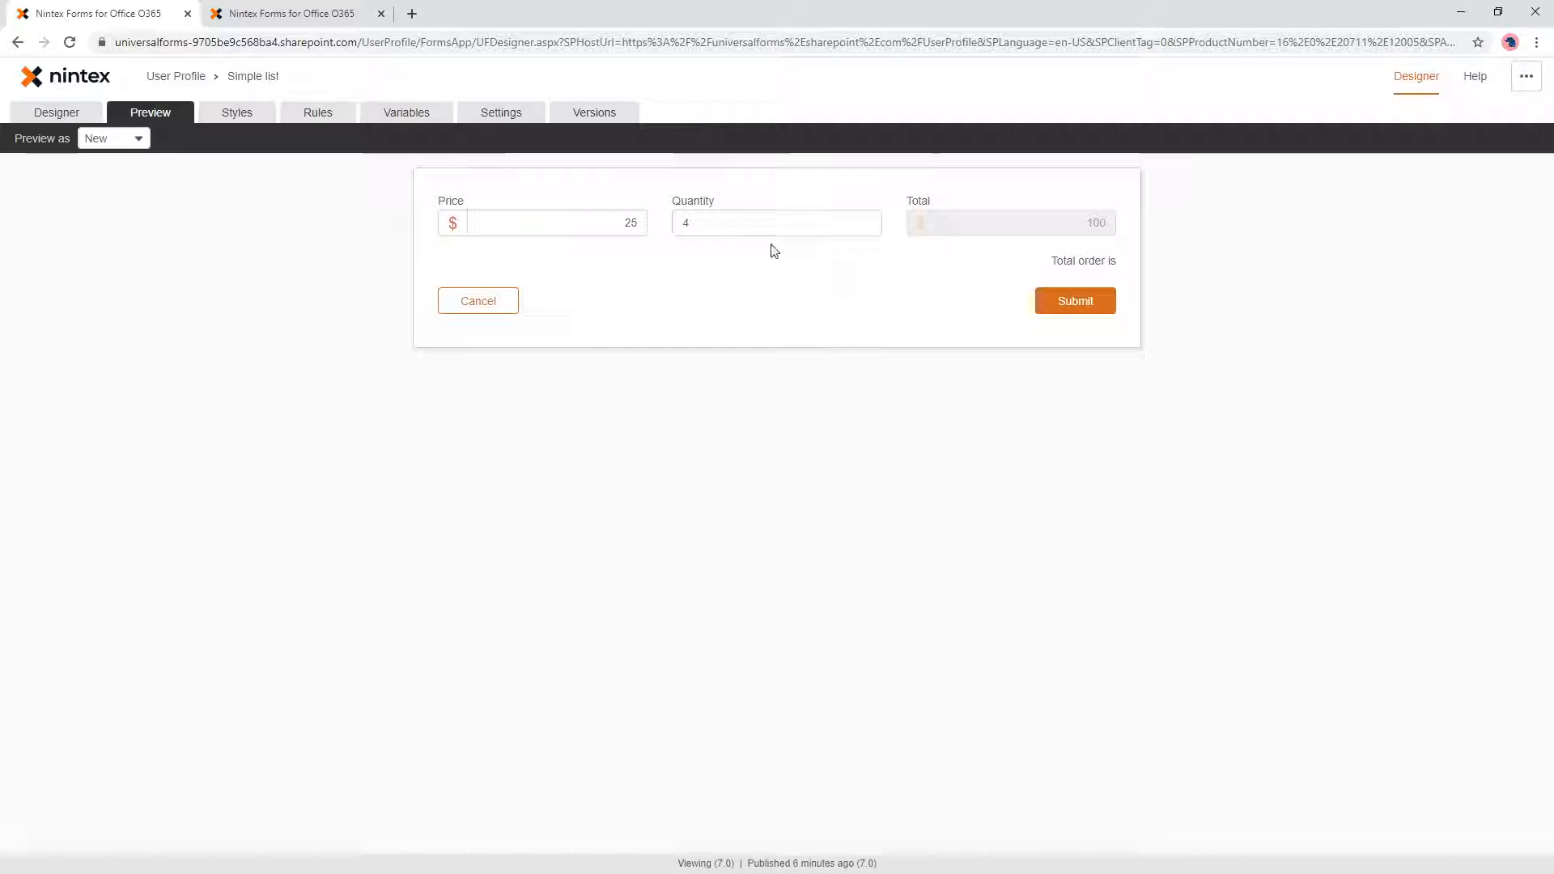
Step: Reopen the Calculate total rule and open the Then action's Price times Quantity formula for editing
left_click(387, 117)
left_click(332, 118)
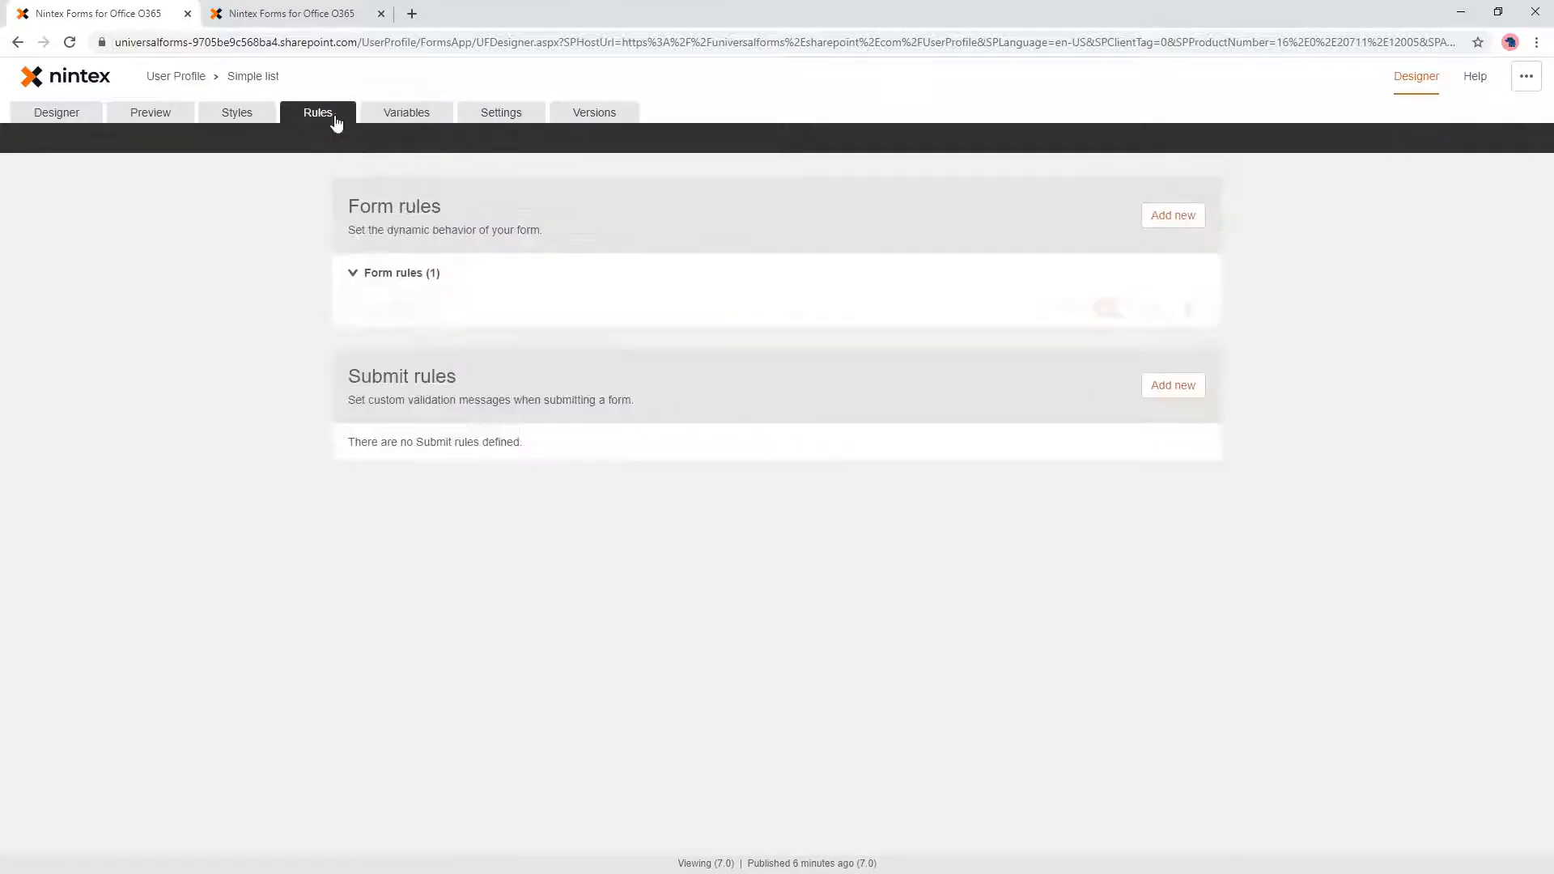
left_click(838, 324)
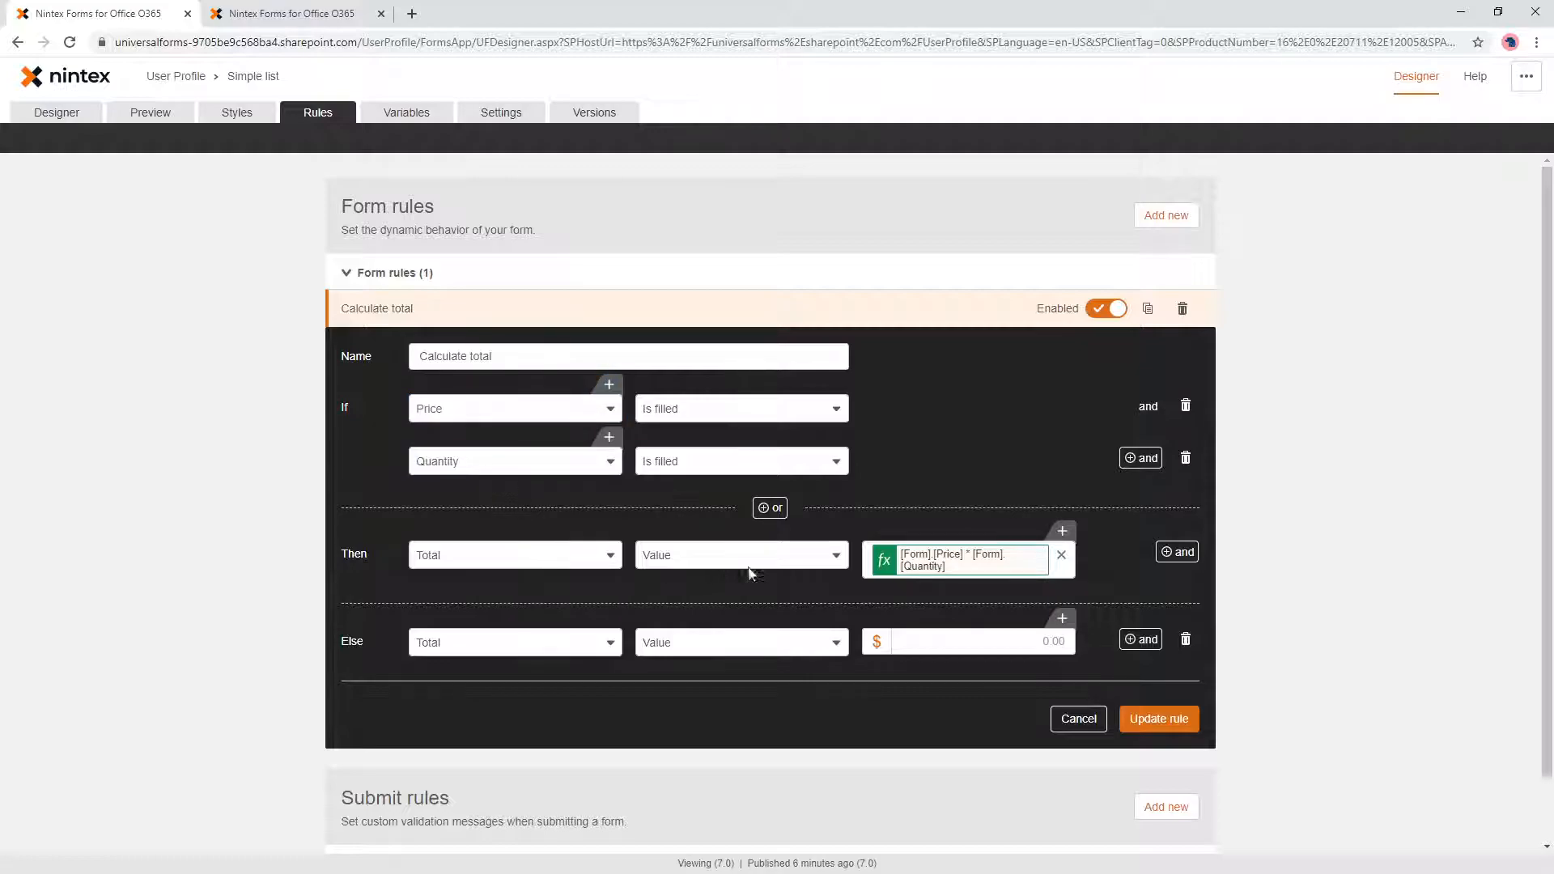
left_click(939, 567)
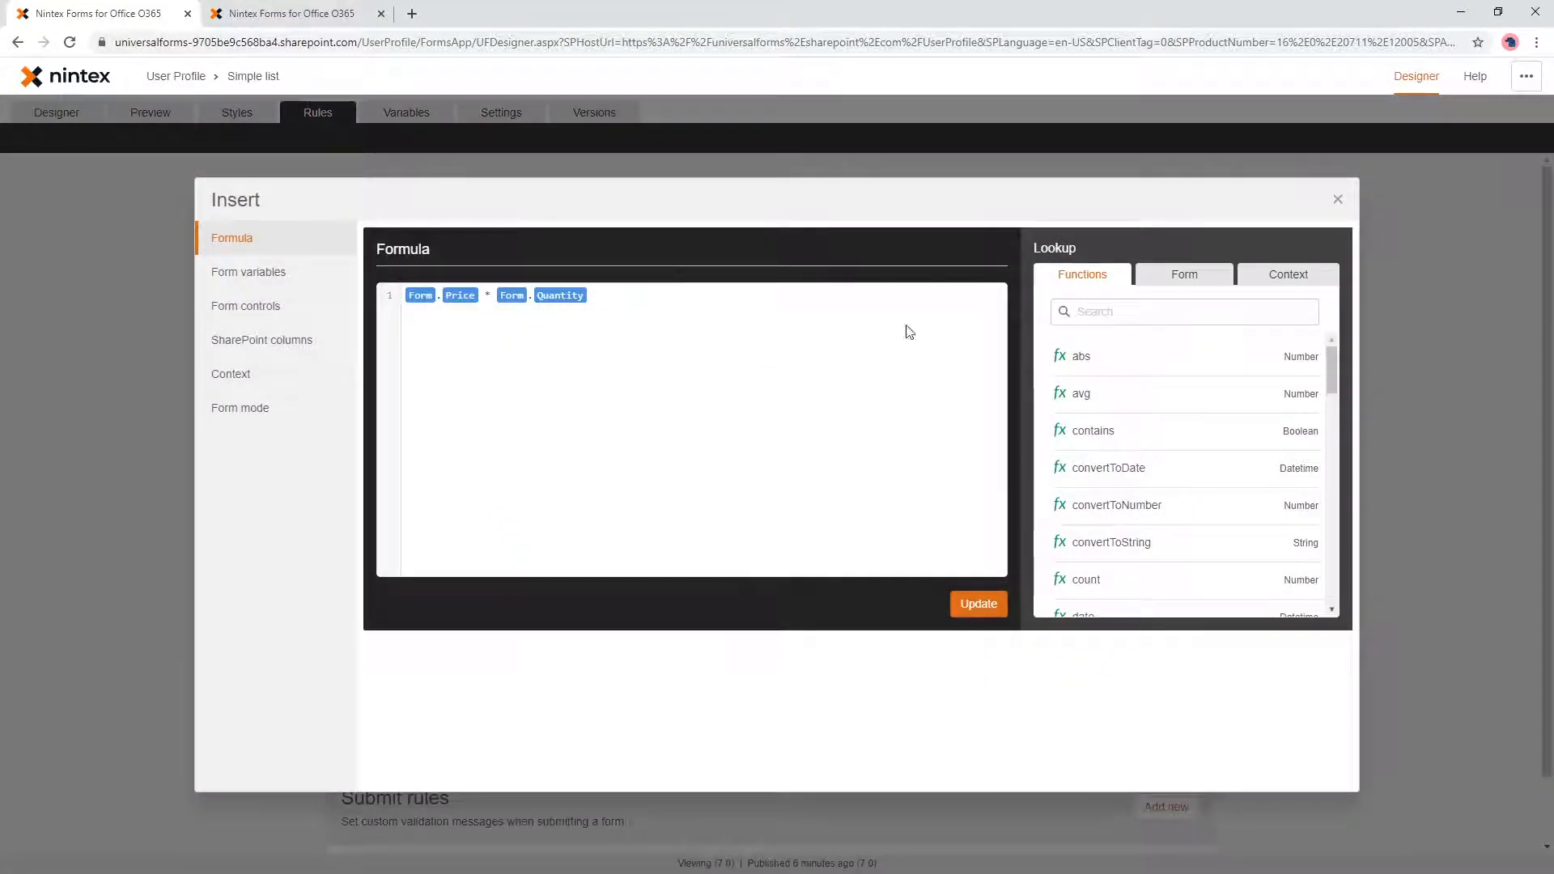
left_click_drag(635, 293, 362, 296)
left_click(602, 303)
Step: Look up the round function in the formula editor and examine its format, precision parameter and example
scroll(1157, 488, "down", 7)
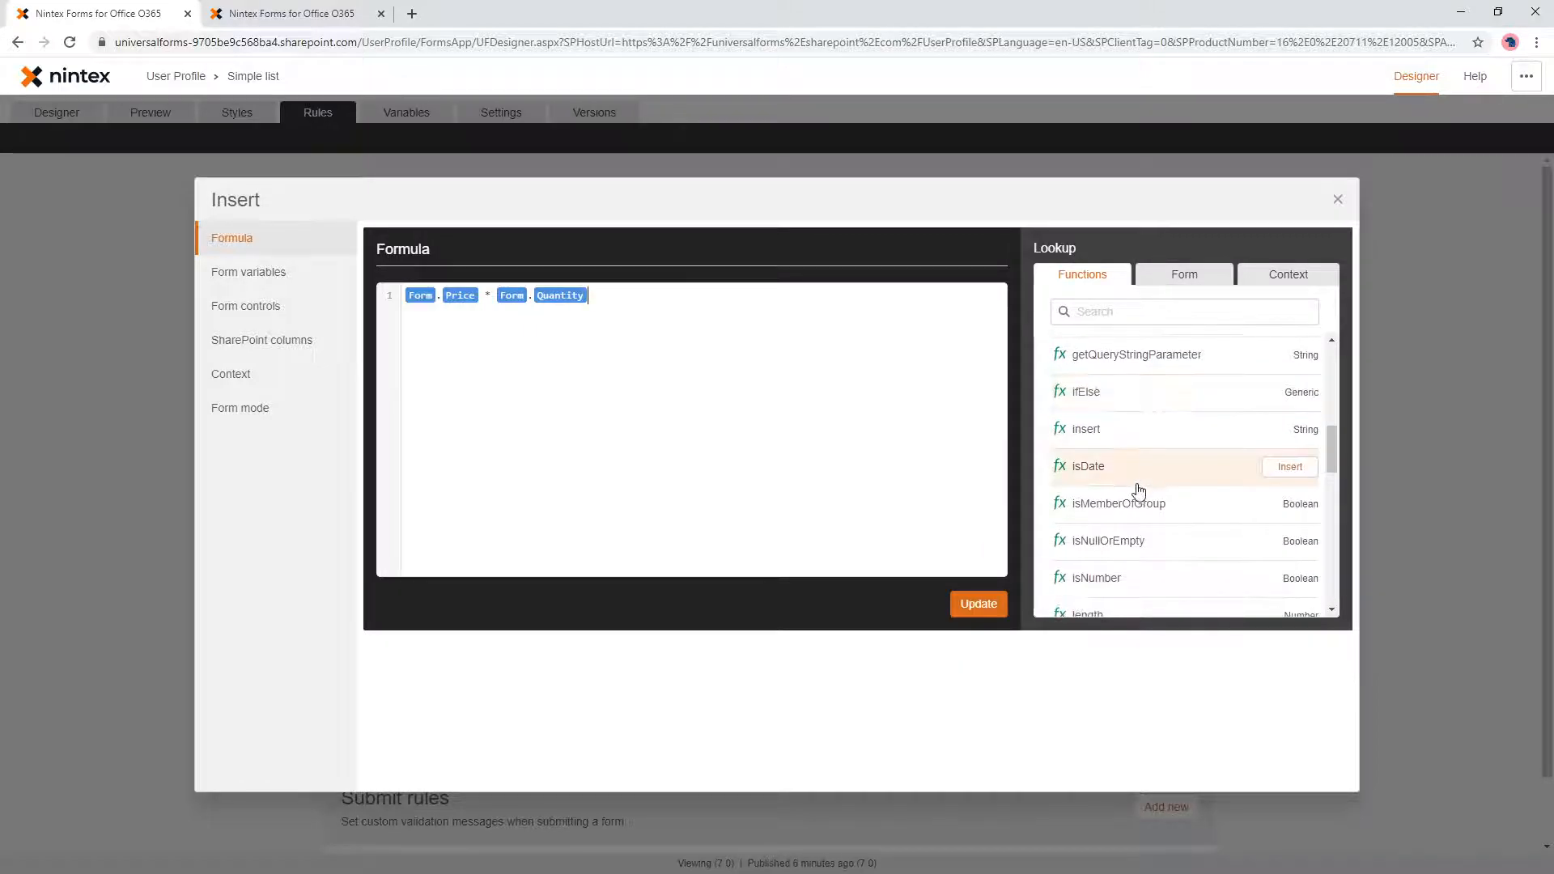
scroll(1141, 502, "down", 3)
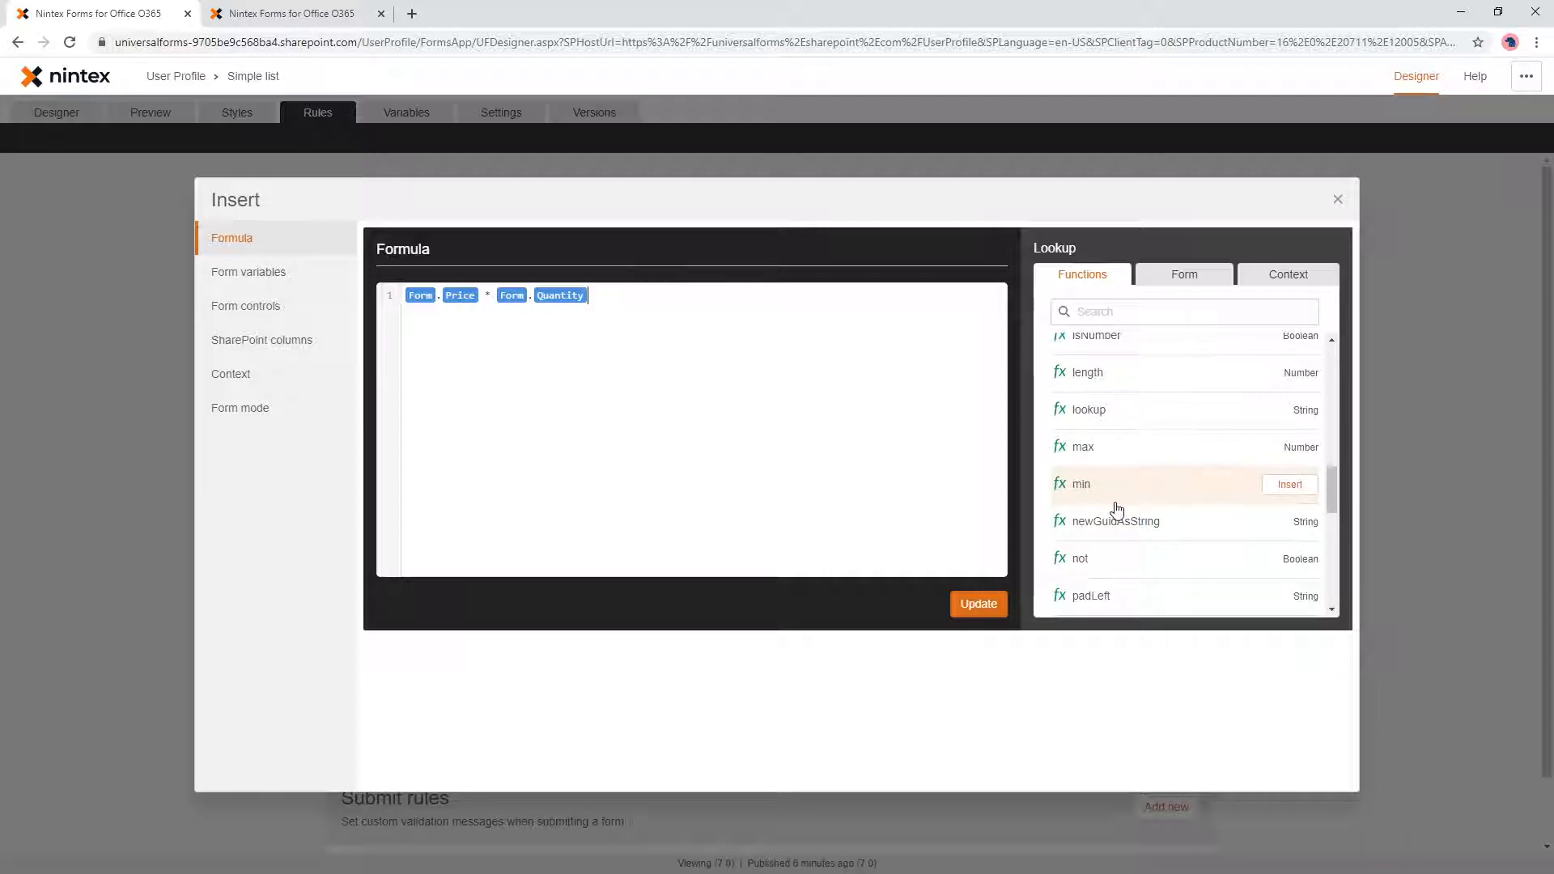
left_click(1135, 312)
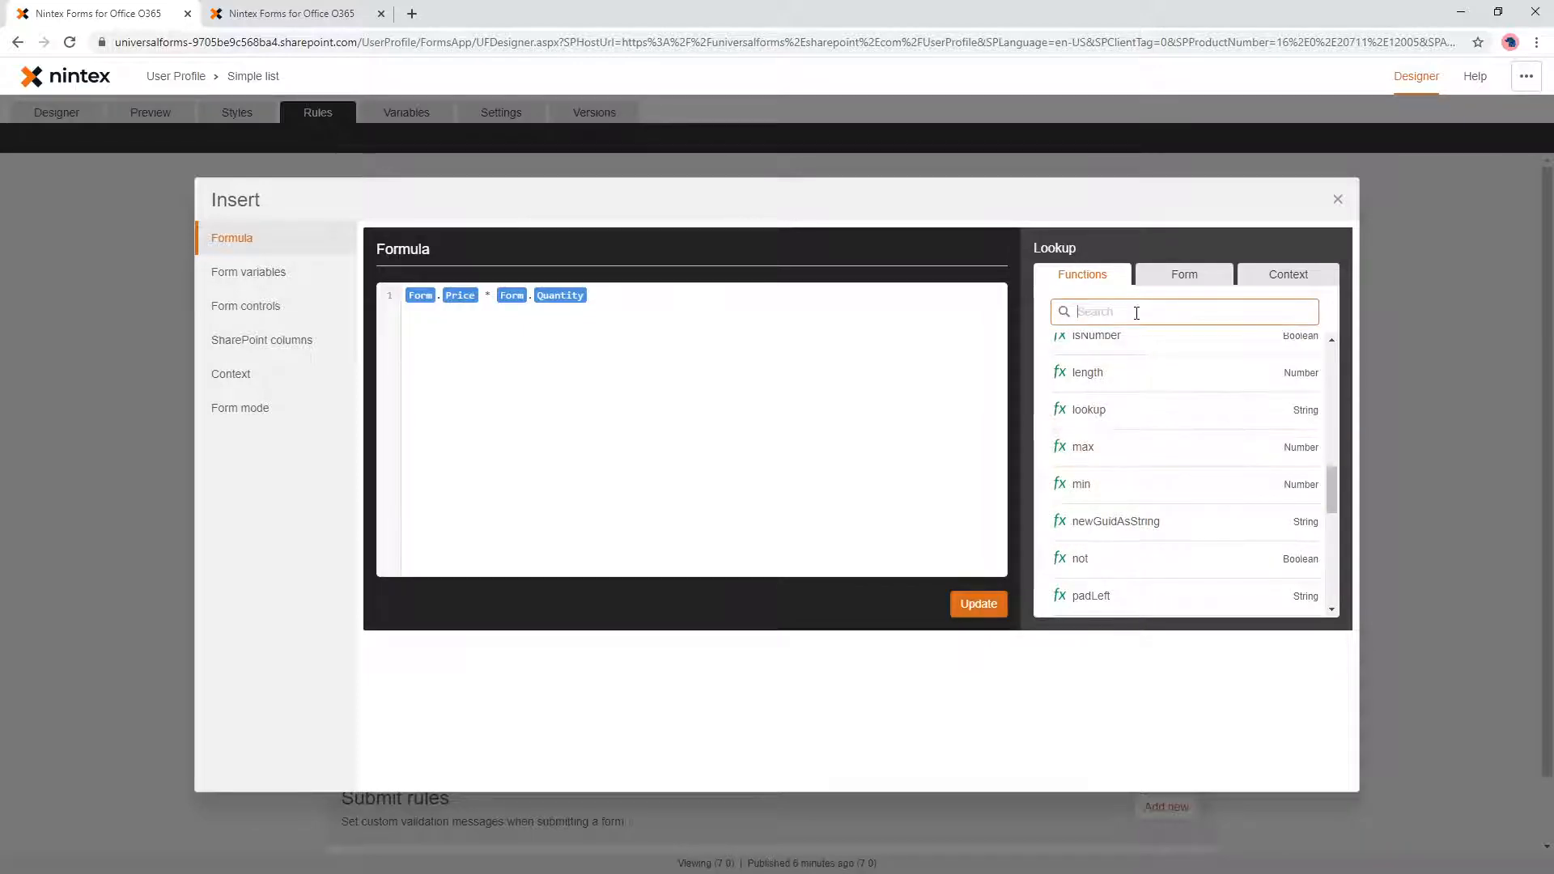
type("round")
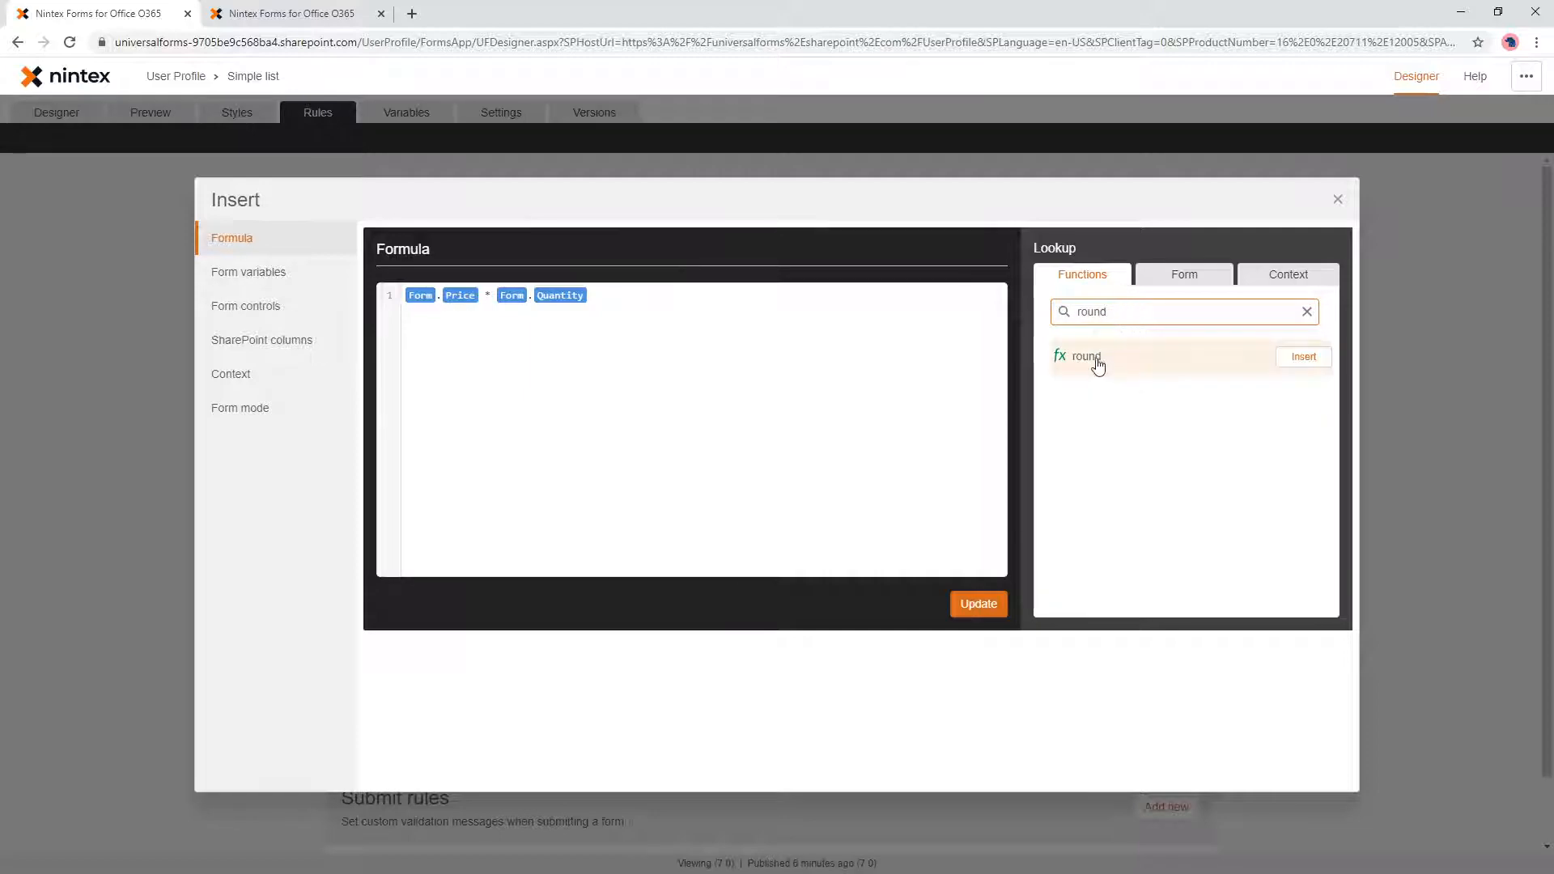
left_click(1188, 360)
left_click_drag(1104, 510, 1279, 517)
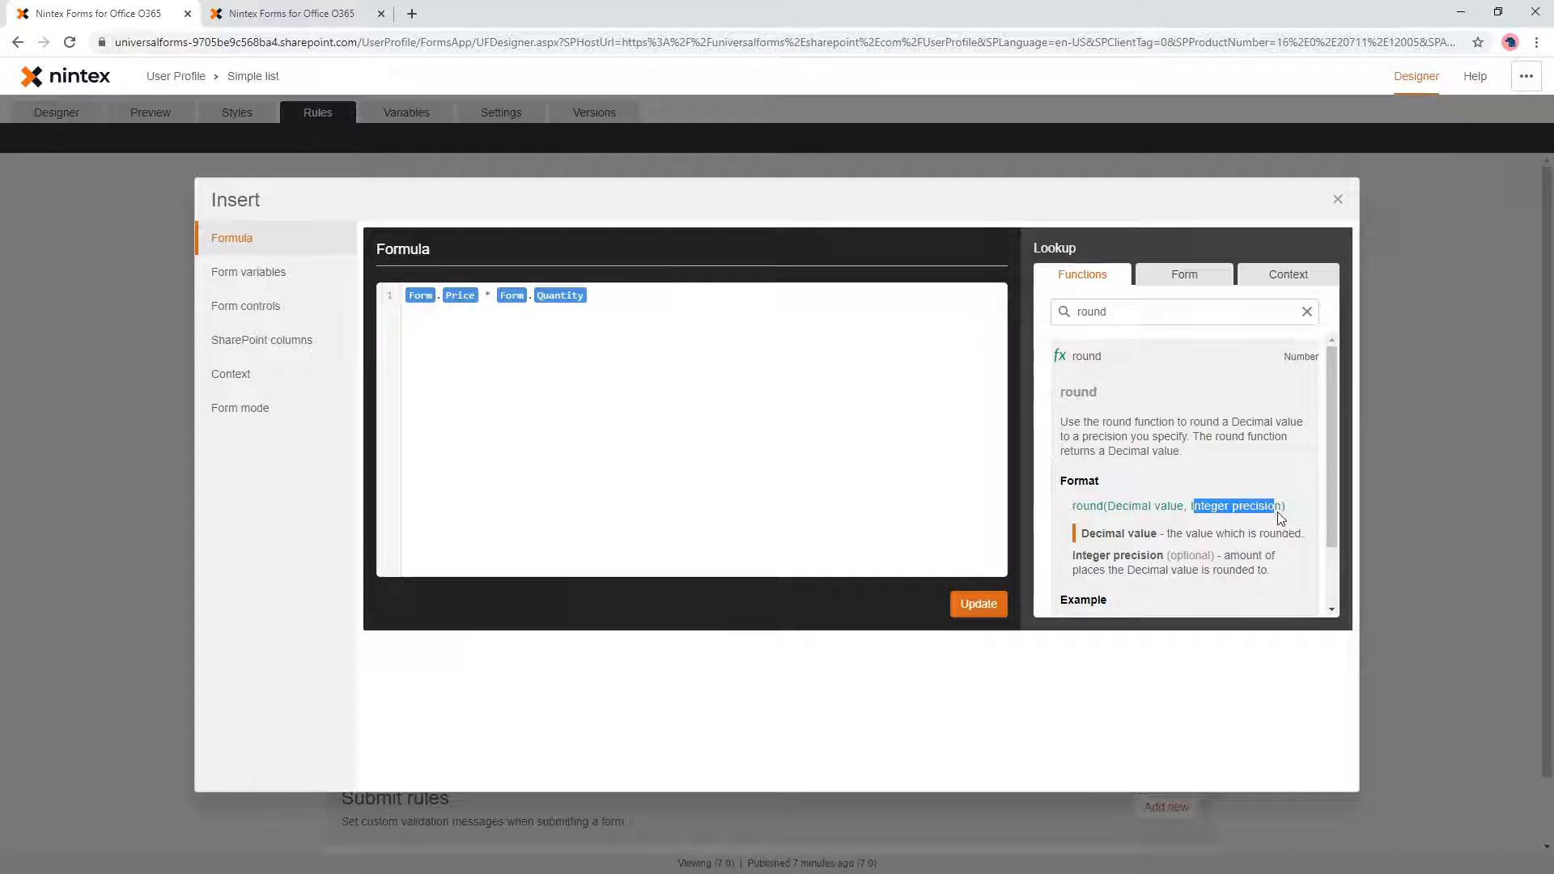
scroll(1242, 522, "down", 1)
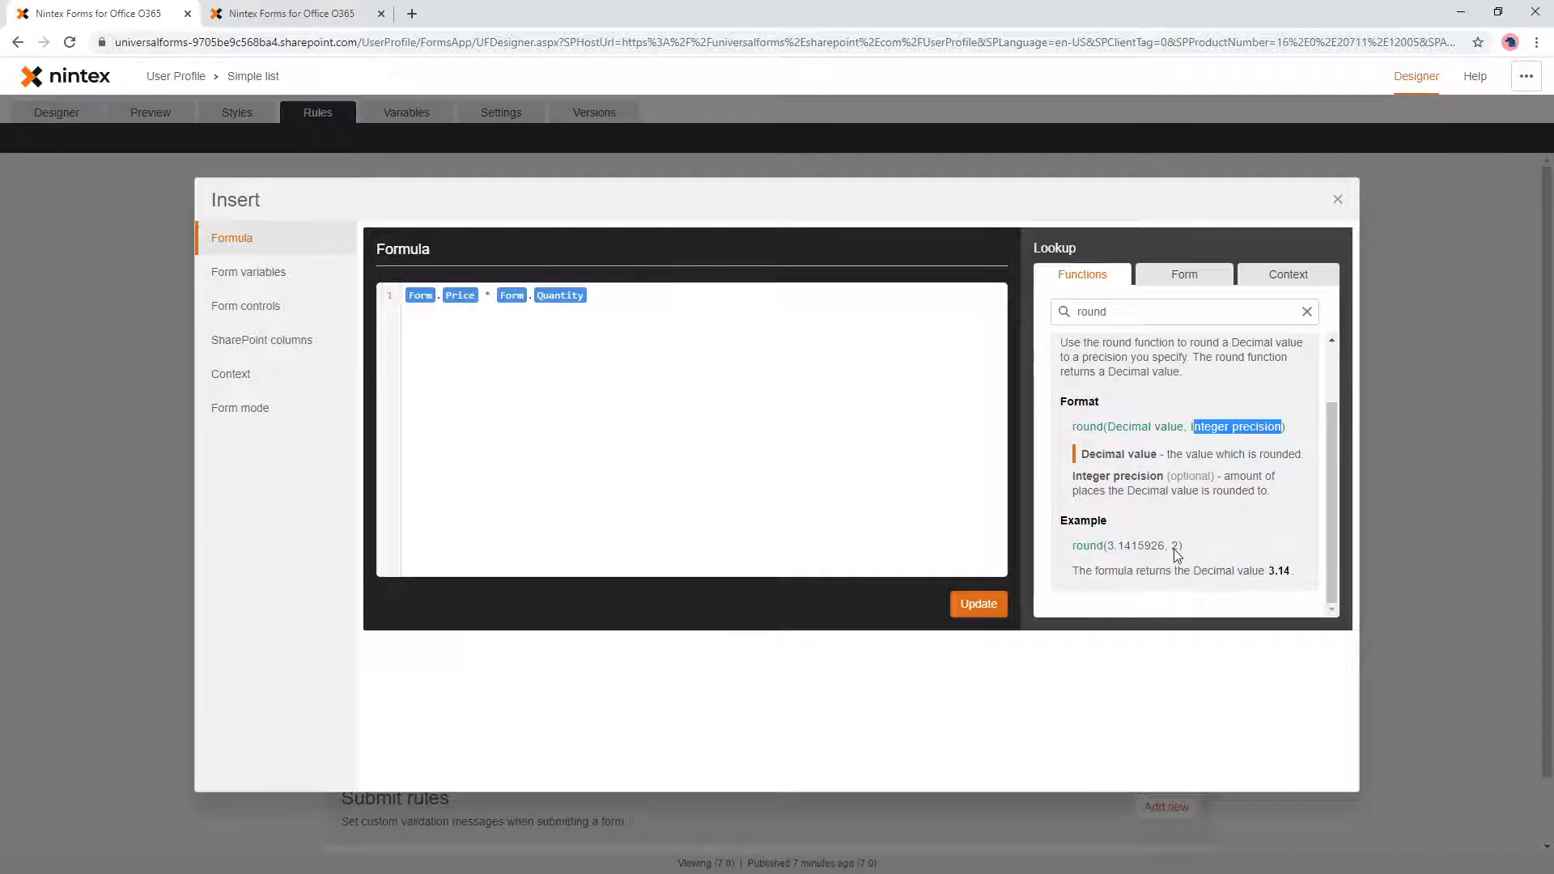
left_click(694, 302)
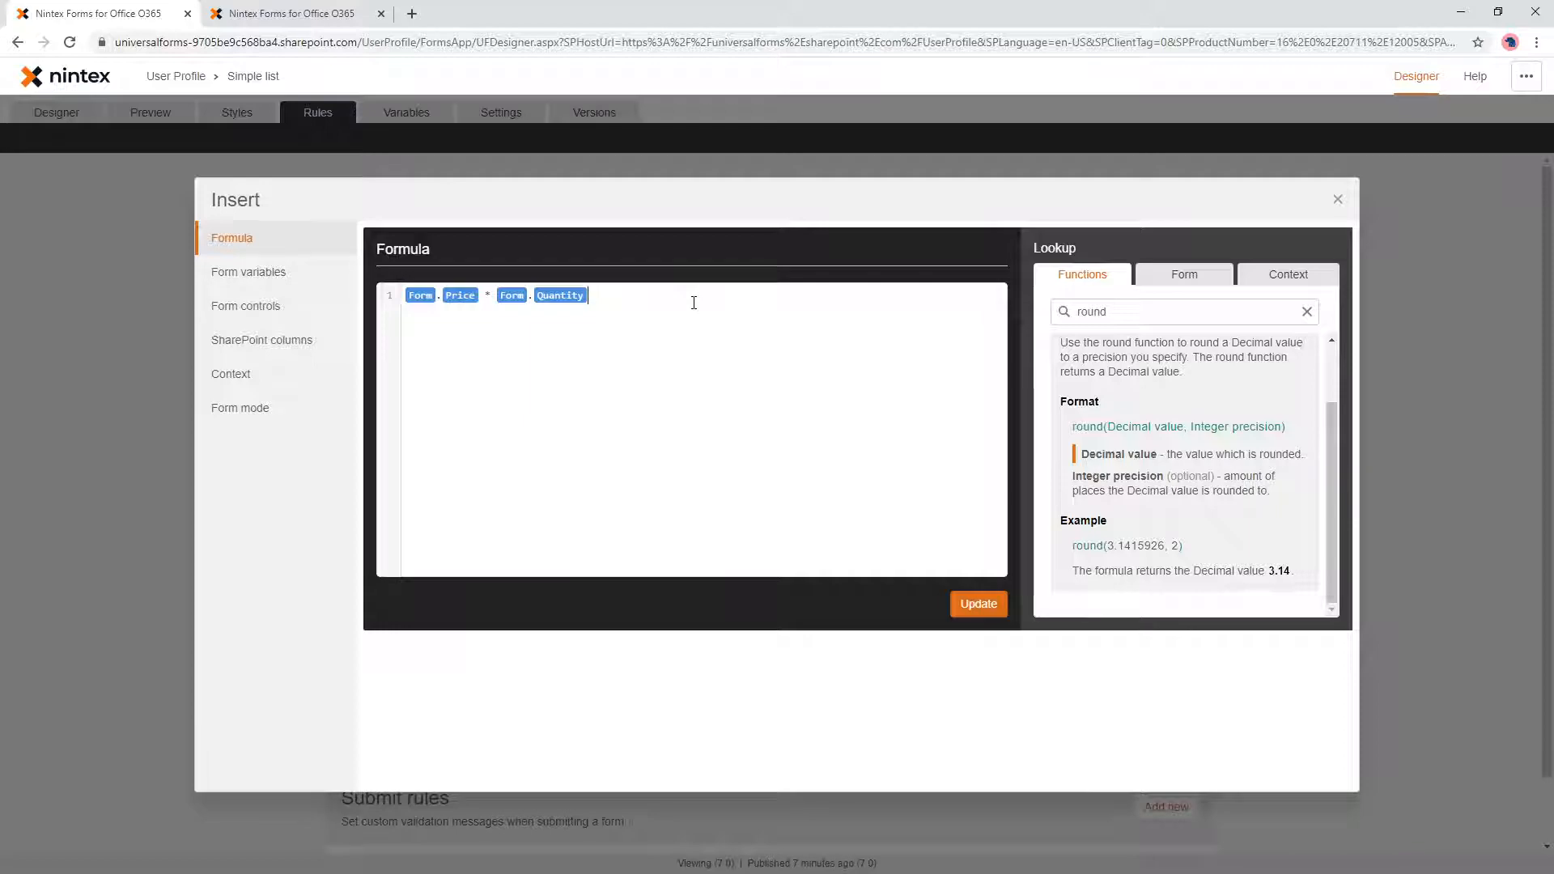
Step: Wrap the Price times Quantity formula in the round function with a precision of 2, and update the formula and the rule
key("Home")
type("round")
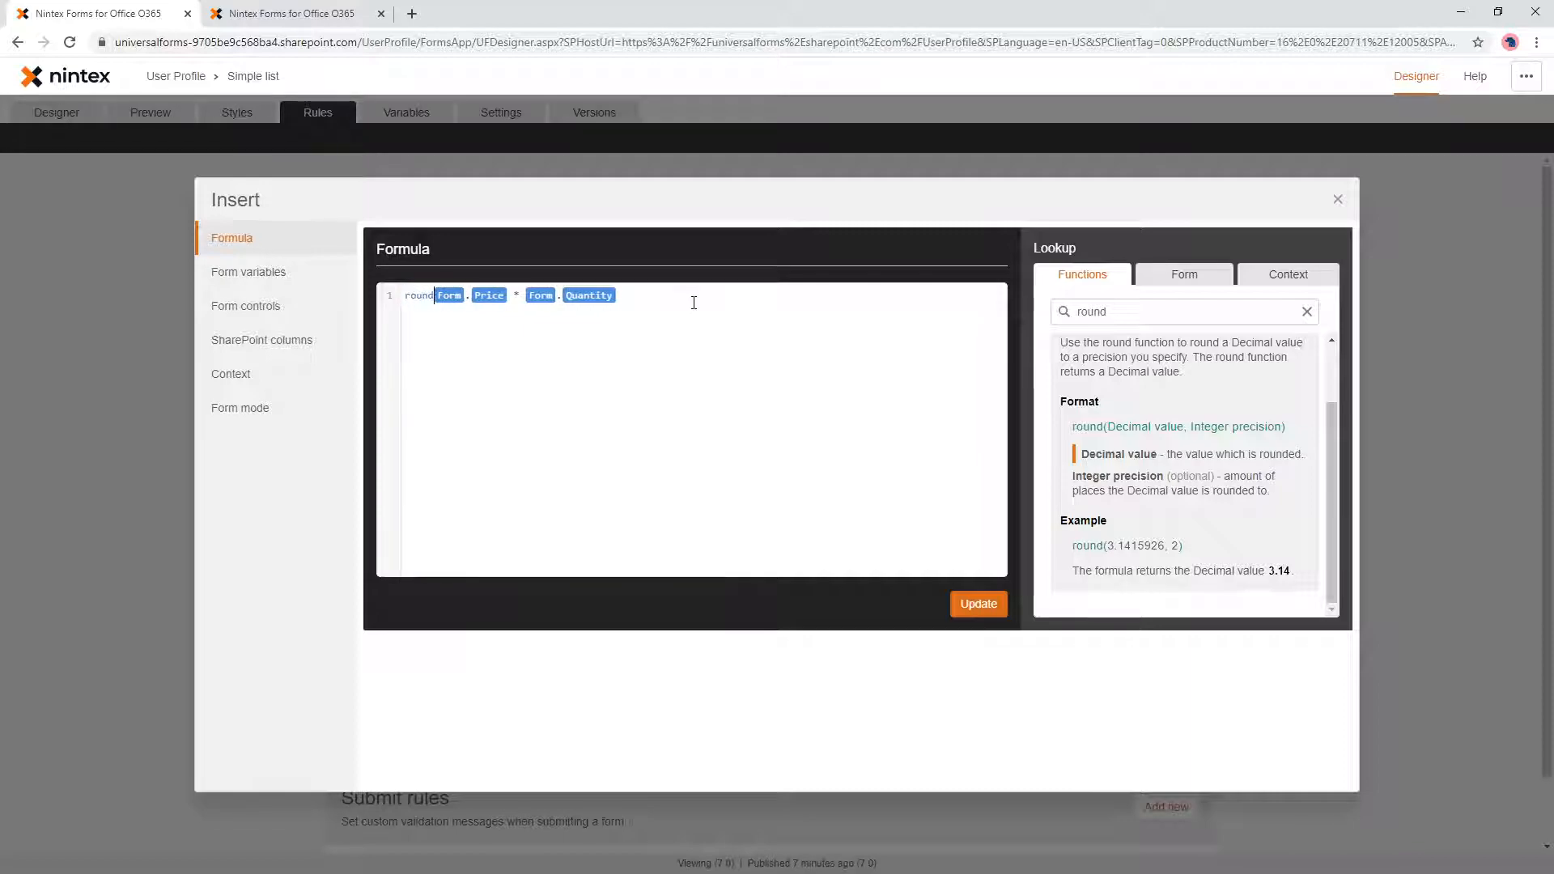
type("(")
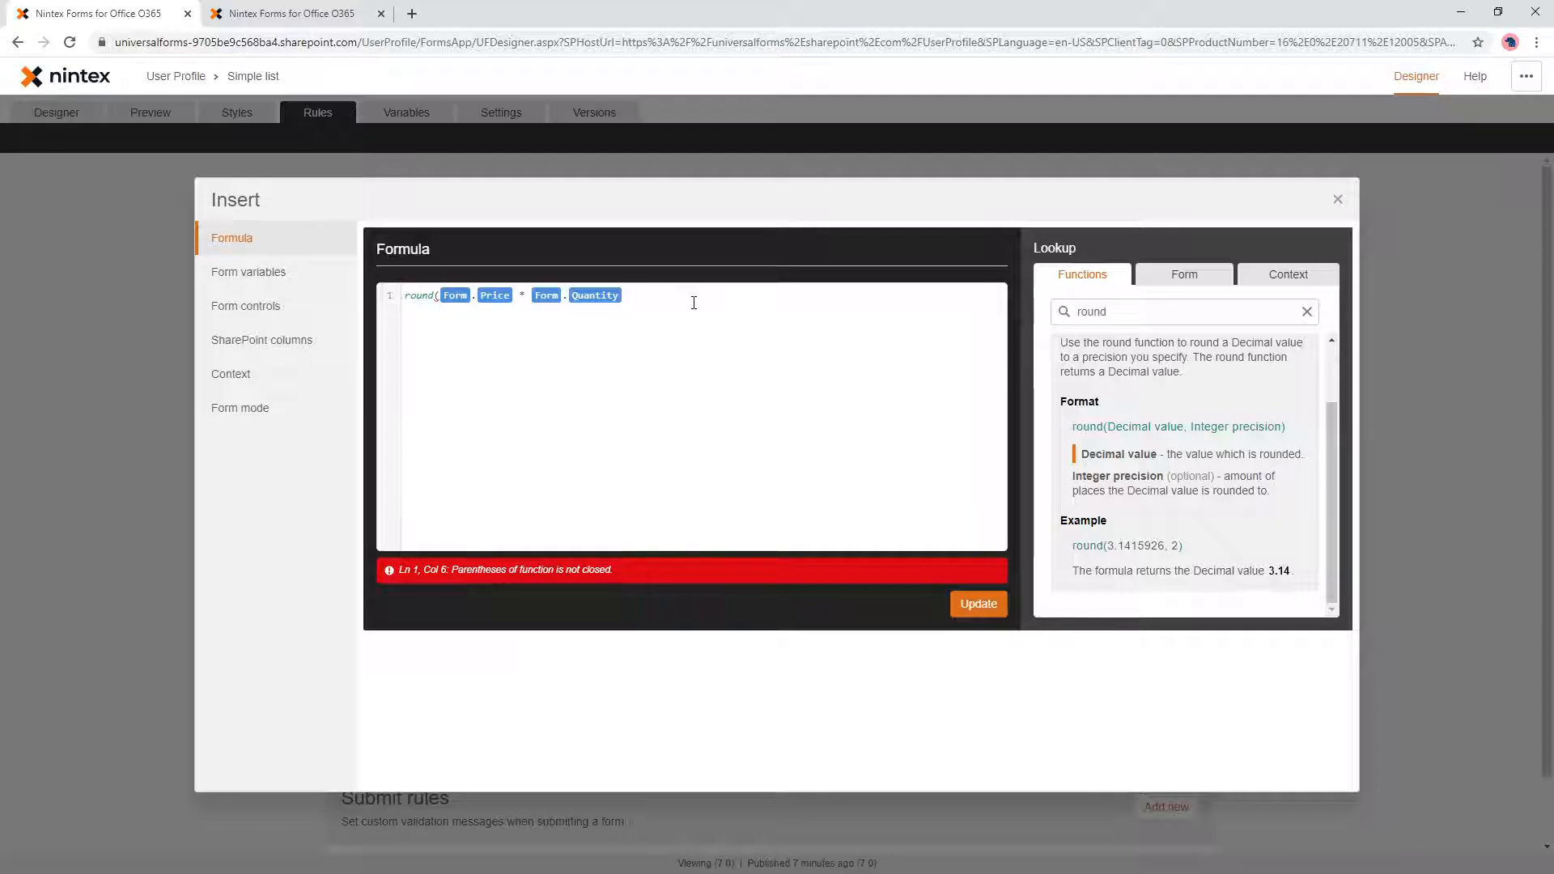
type("2)")
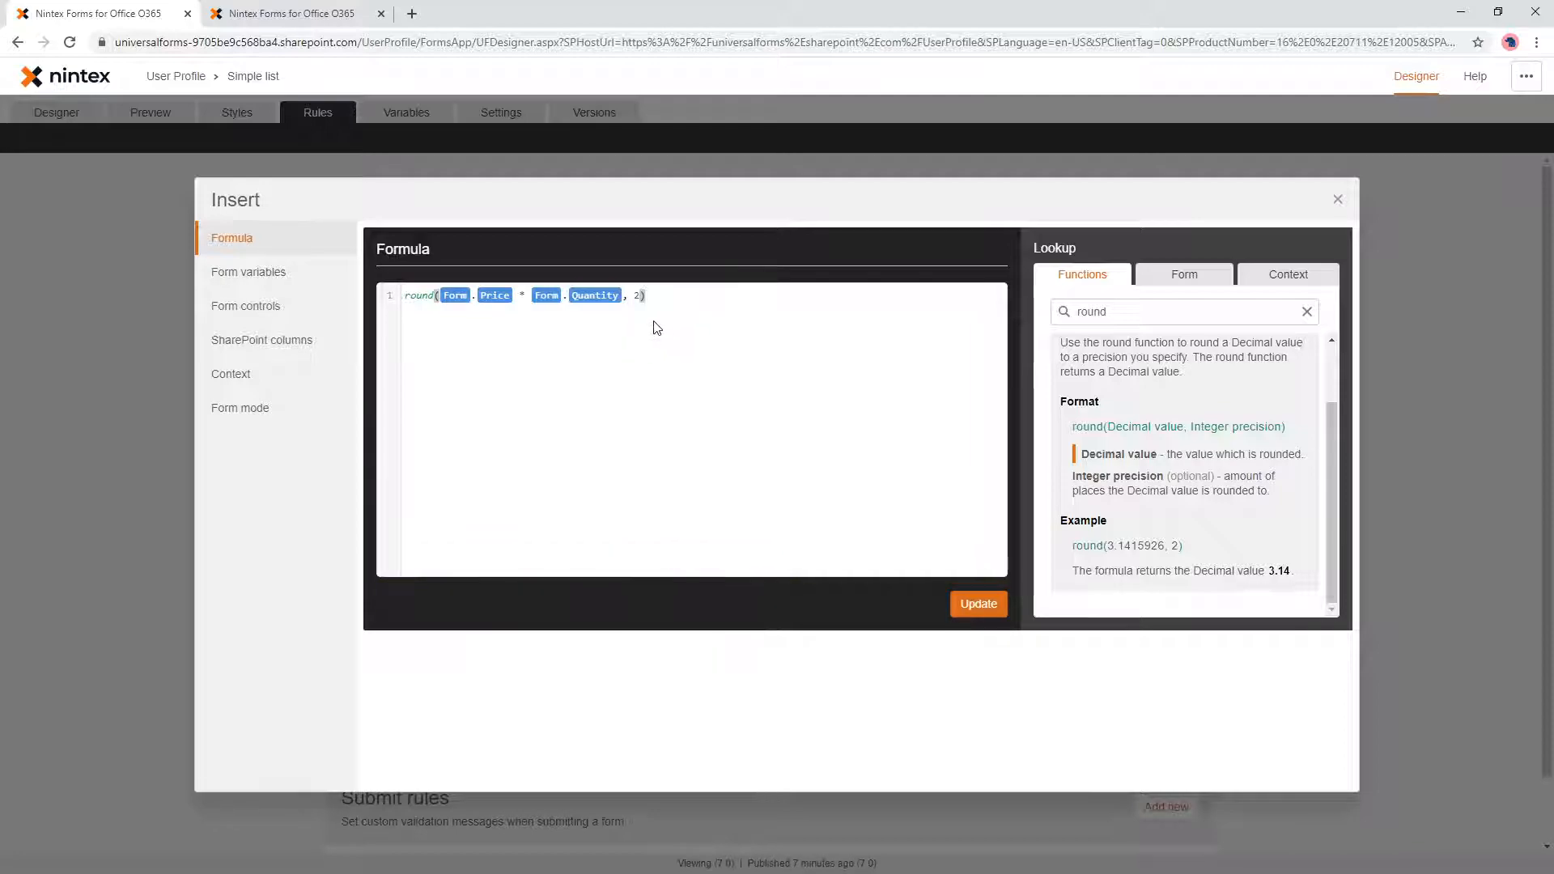
scroll(1203, 378, "up", 1)
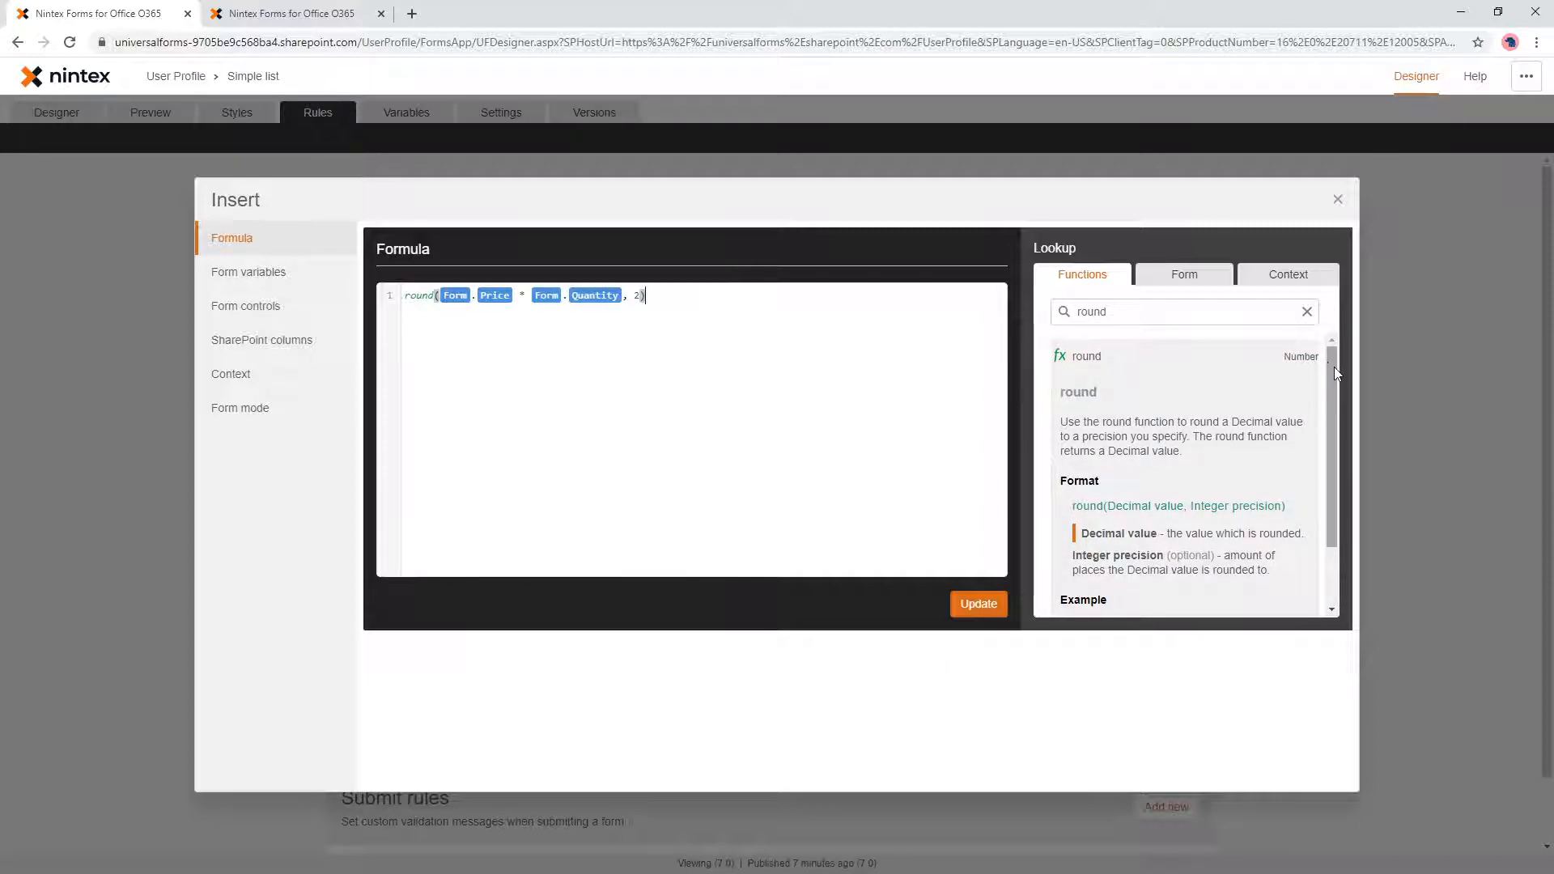
left_click(1306, 311)
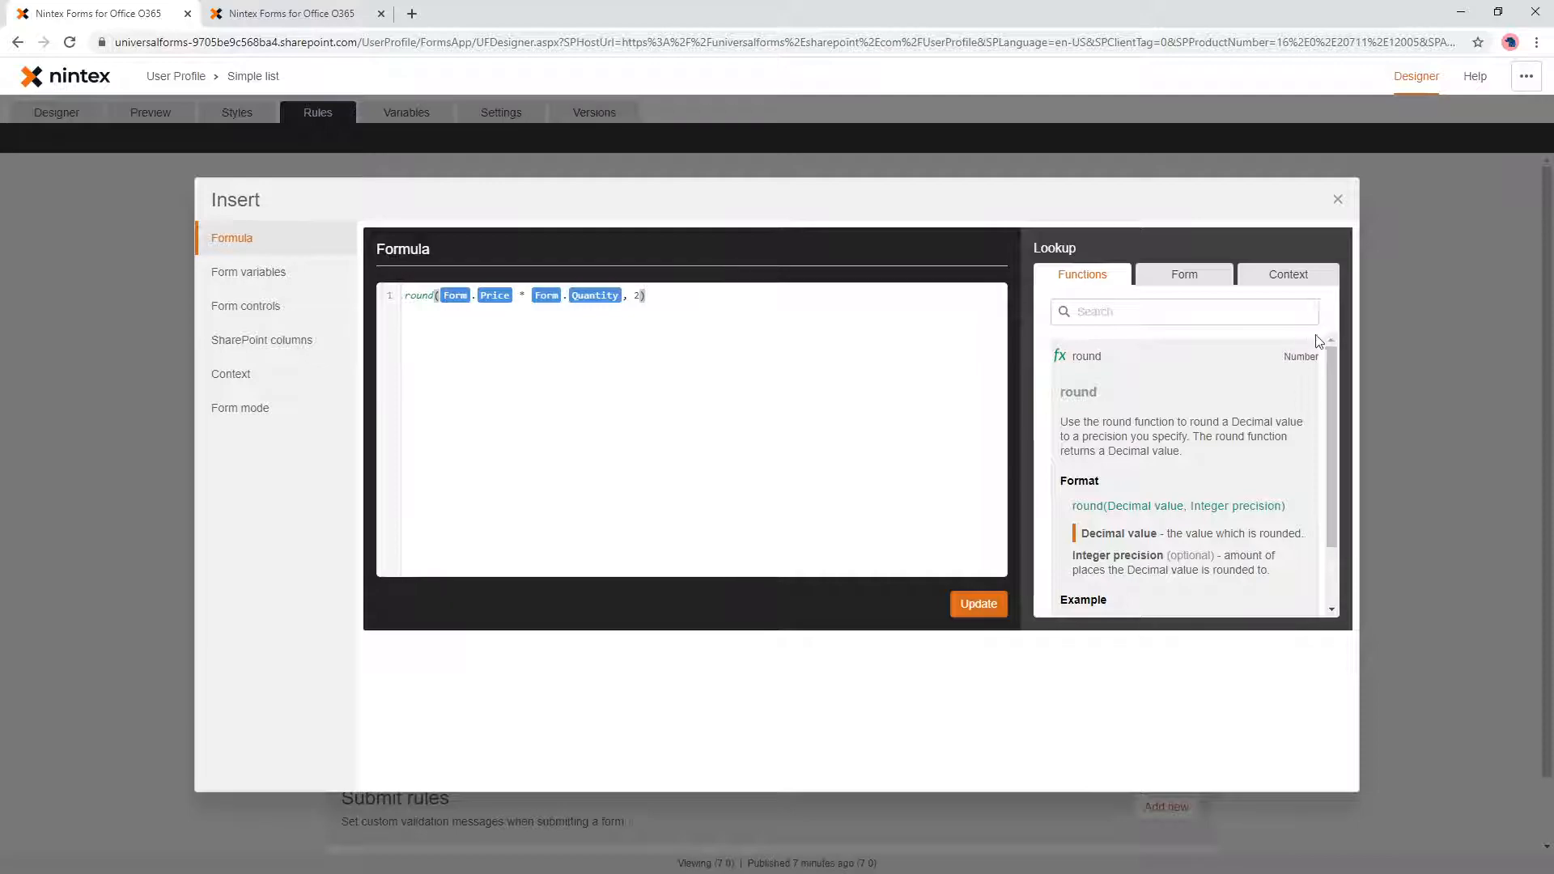
left_click_drag(1333, 363, 1335, 389)
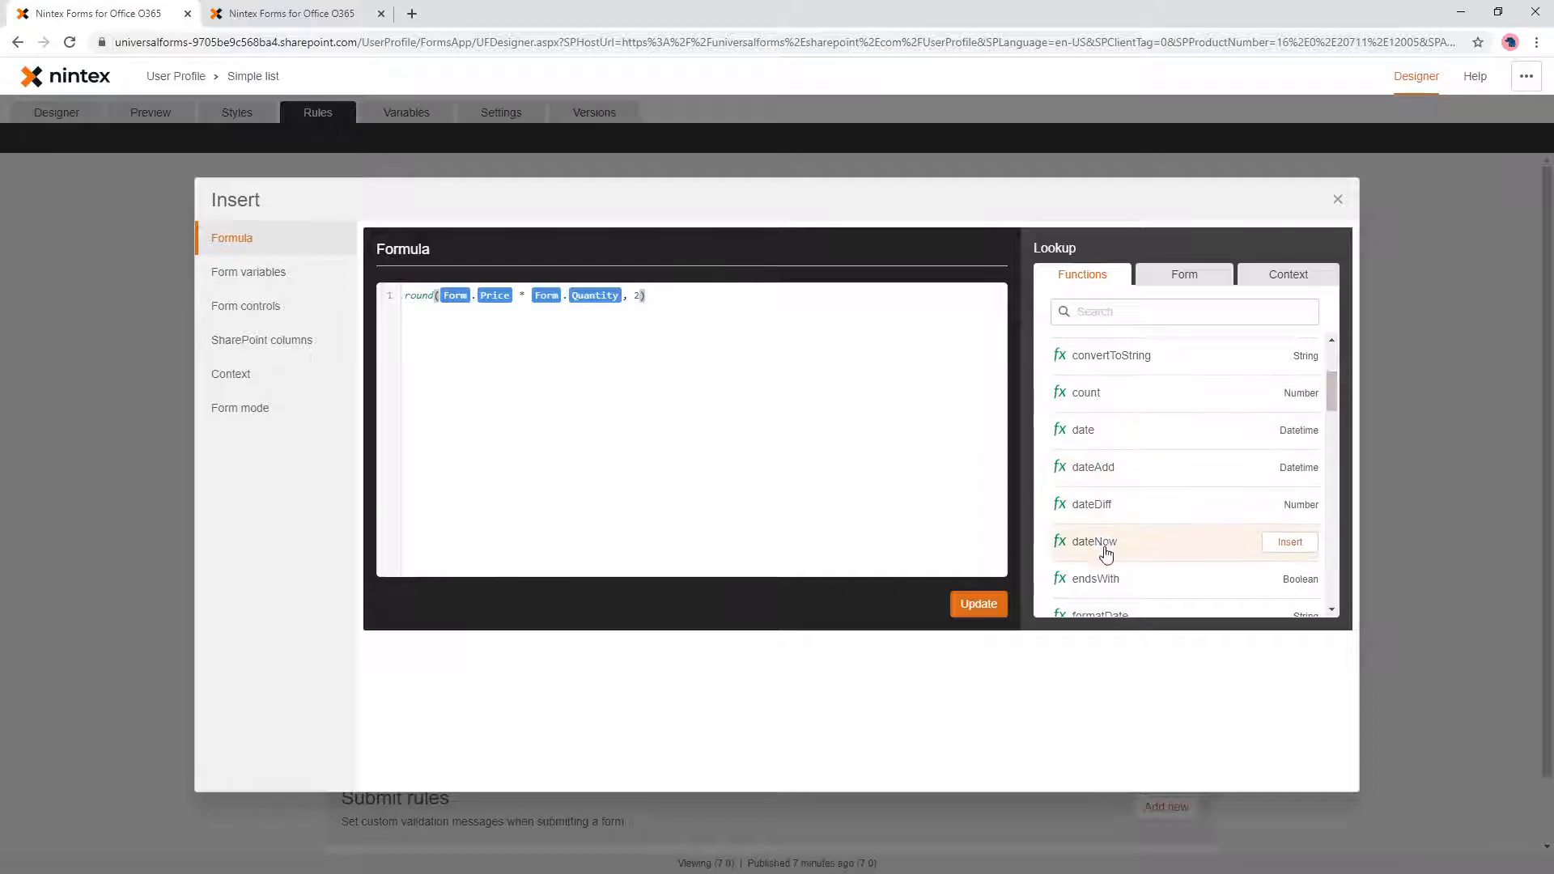
left_click(994, 605)
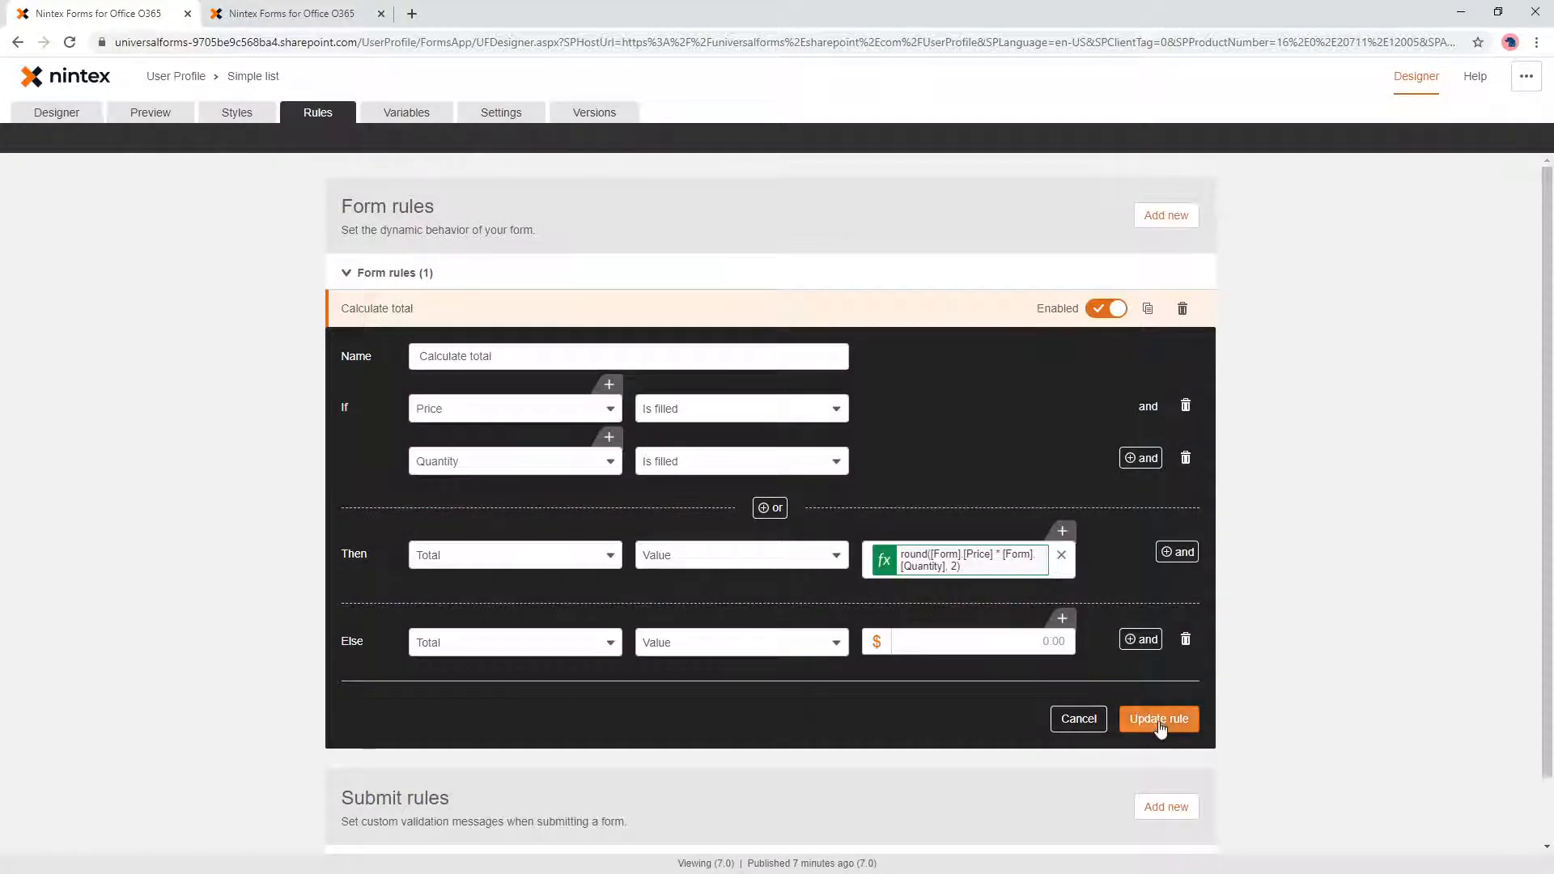
left_click(1160, 720)
Step: Preview the form and test the rounding with a Price of 234 and a Quantity of 3.3536
left_click(142, 113)
left_click(528, 229)
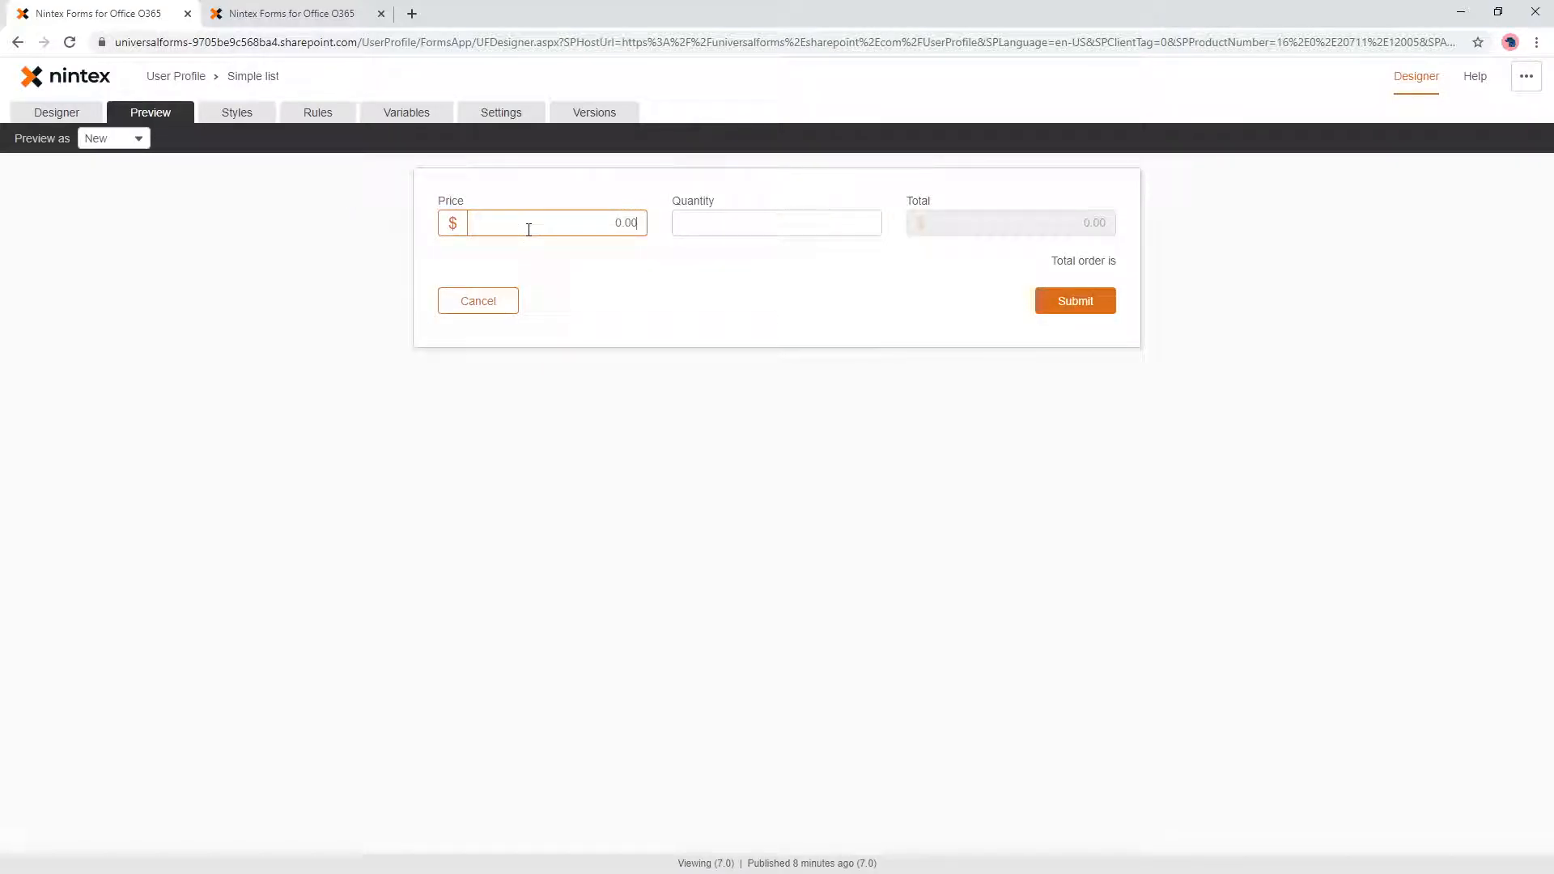
type("234")
left_click(756, 223)
type("3.3536")
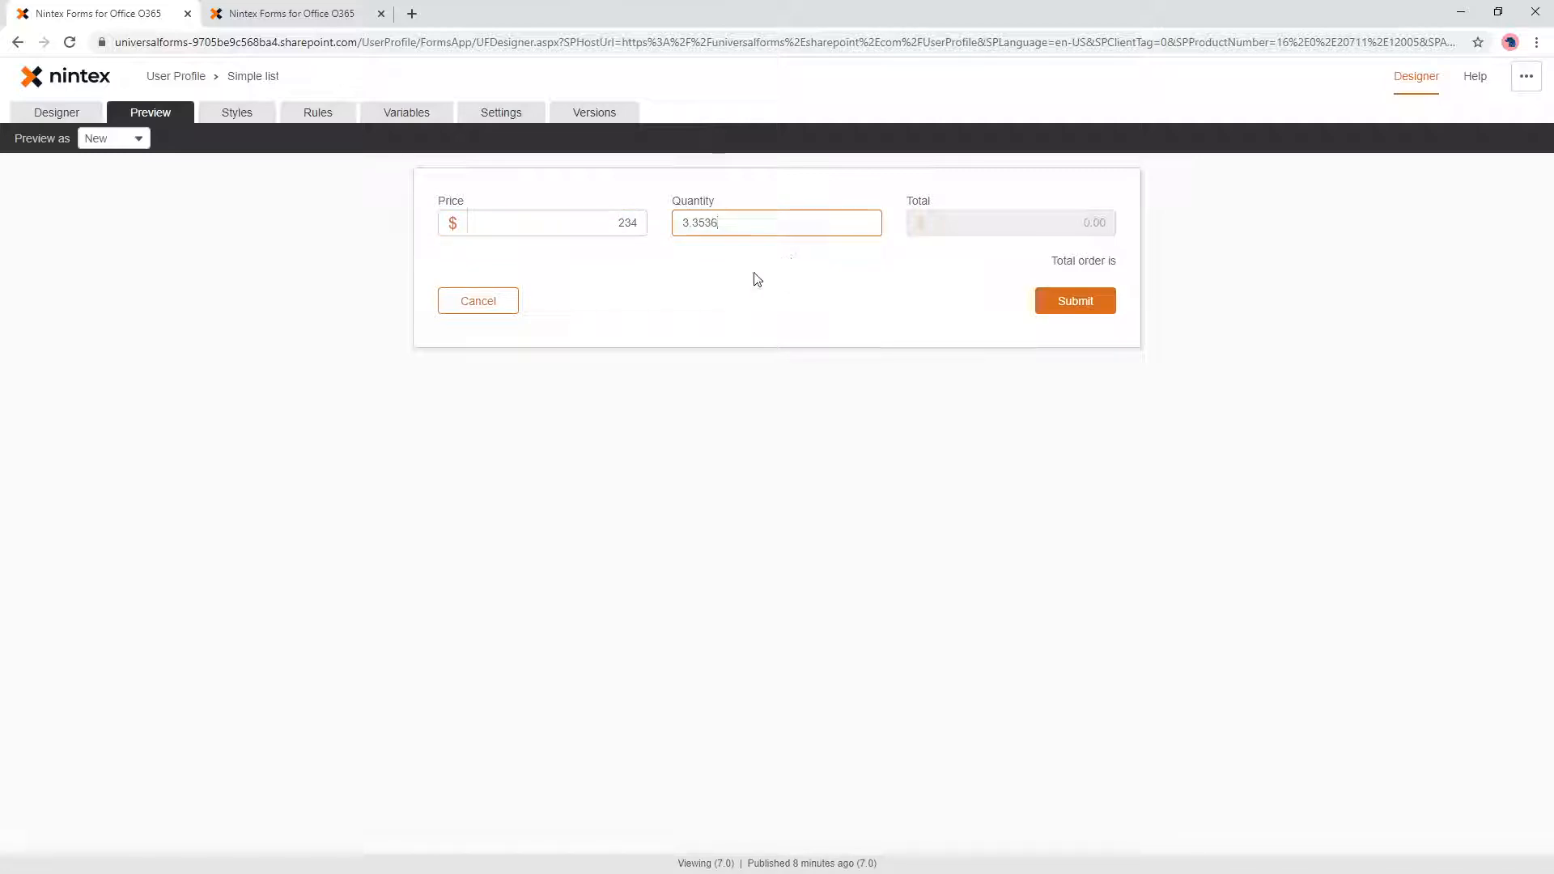
left_click(774, 270)
left_click_drag(689, 223, 718, 222)
Step: Set the Quantity control's numeric type to Decimal in the form design
left_click(64, 121)
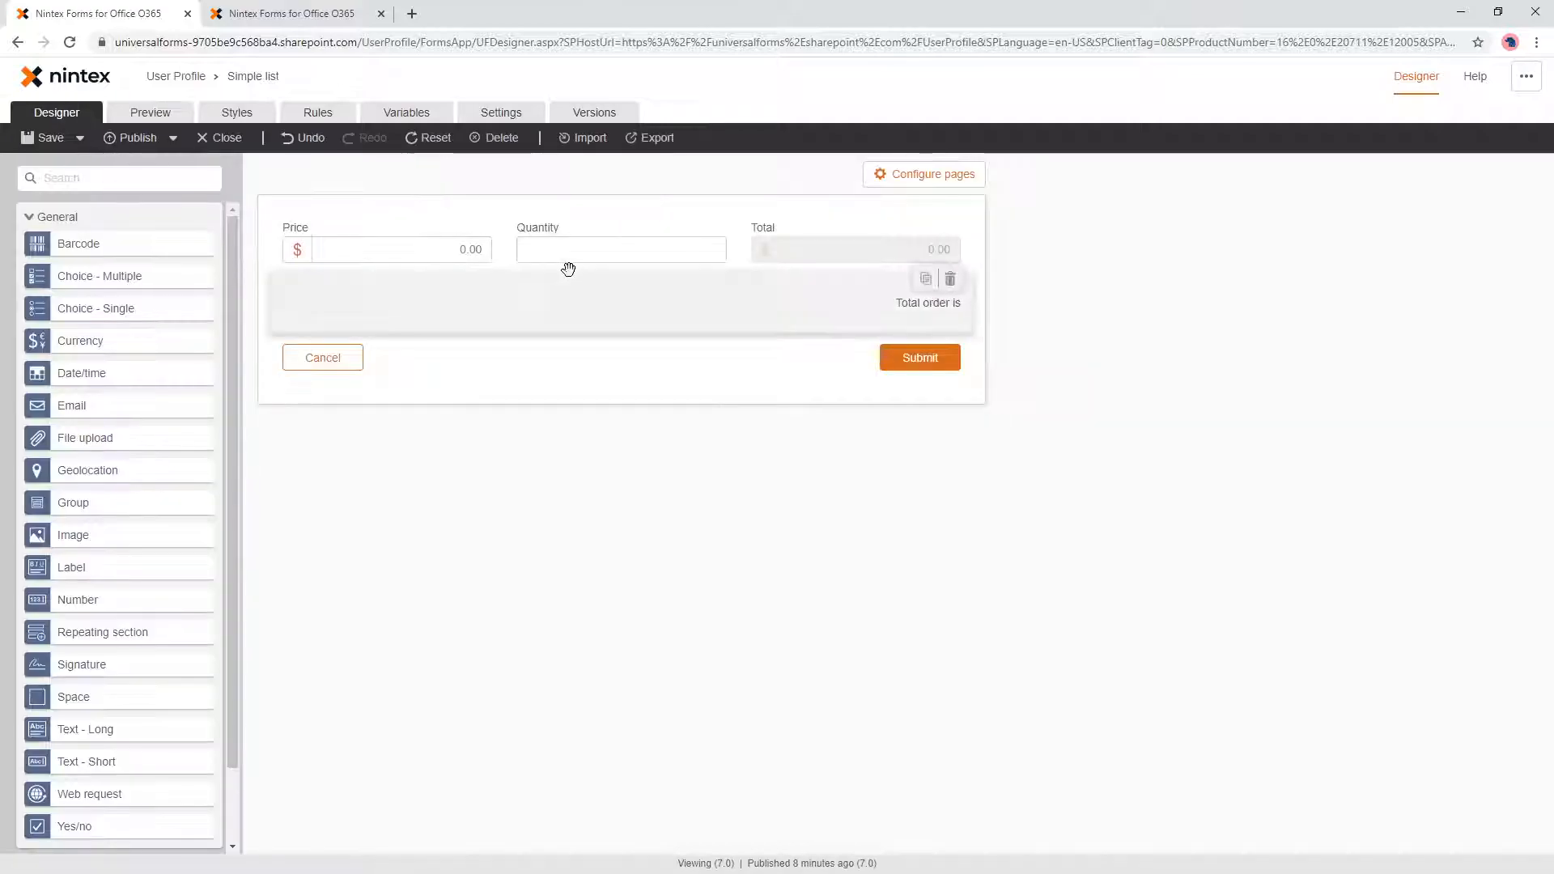
left_click(610, 258)
left_click(1359, 442)
left_click(1336, 495)
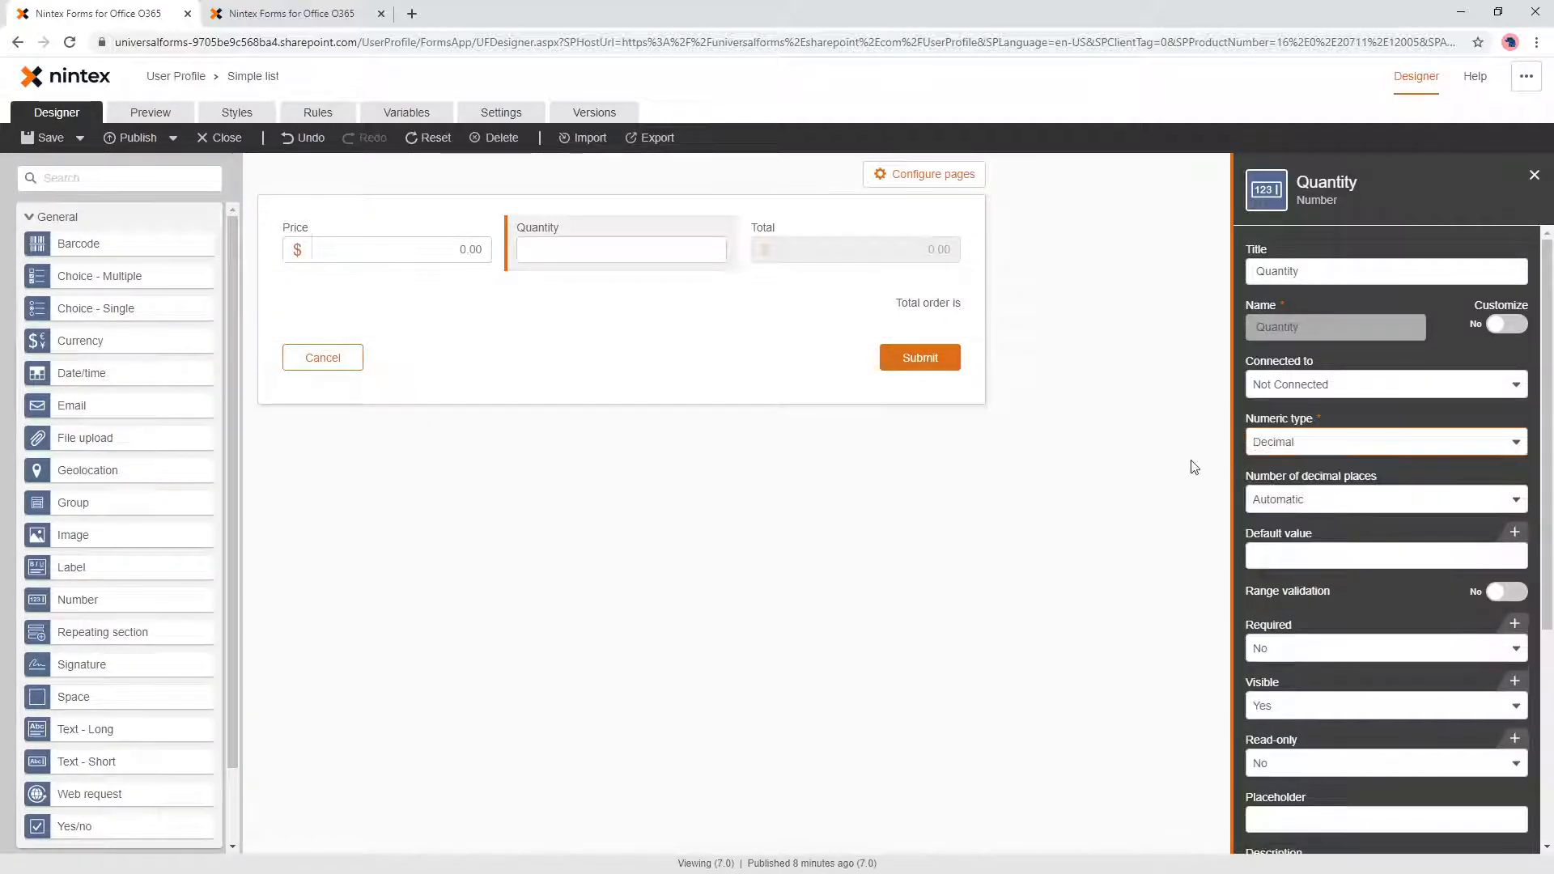
Step: Preview the form with a Price of 2542 and a Quantity of 0.354, and check the rounded Total
left_click(169, 114)
left_click(573, 223)
type("2542")
left_click(767, 231)
type("0.384")
left_click(760, 288)
left_click_drag(1074, 225, 1101, 228)
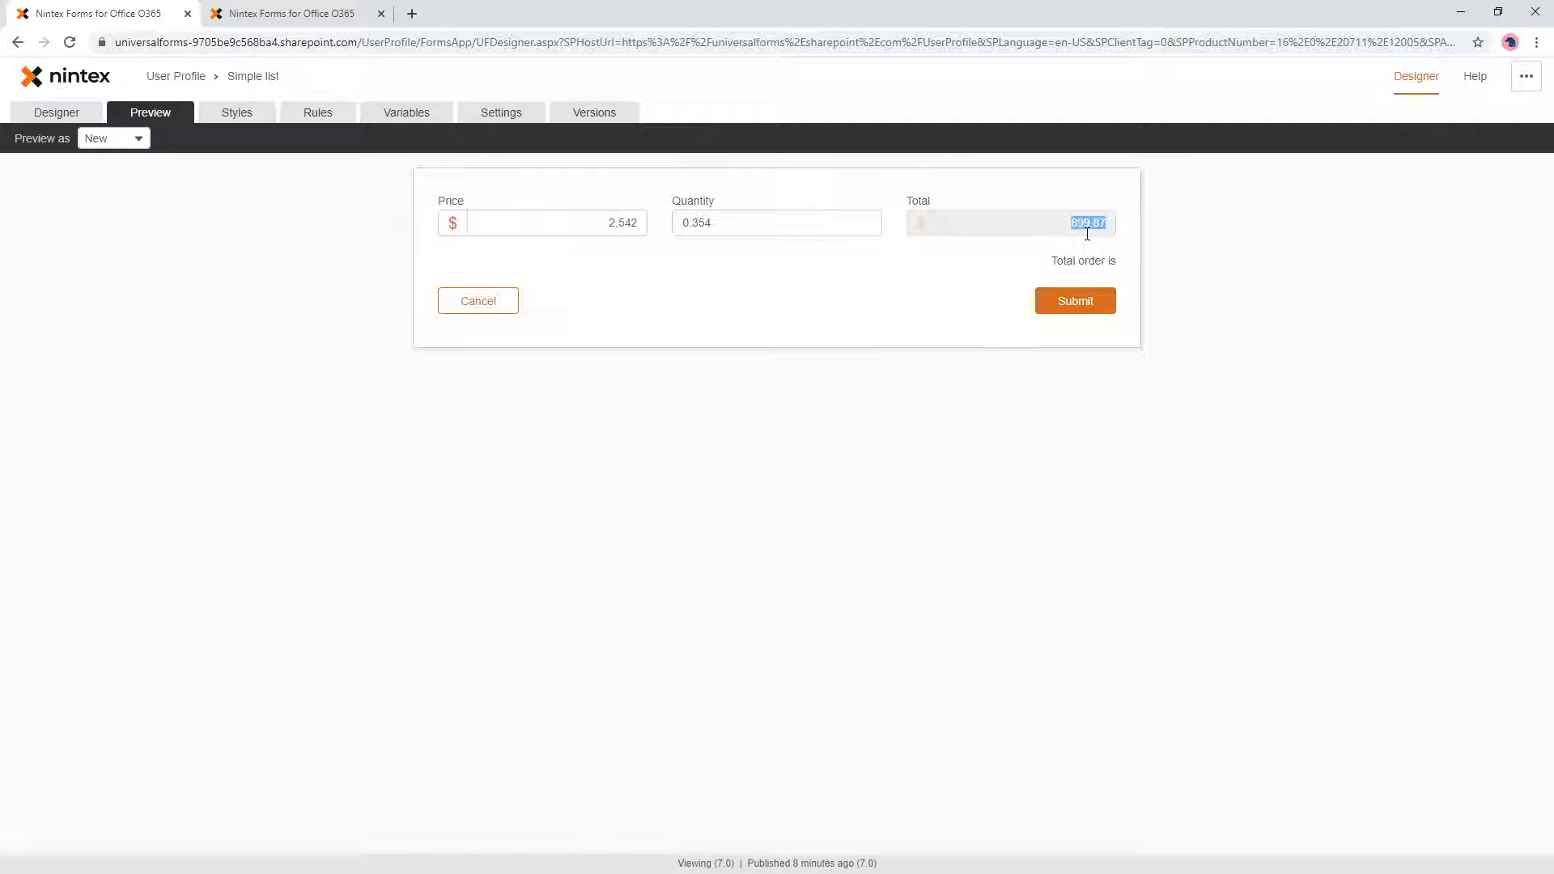
left_click_drag(1050, 260, 1117, 270)
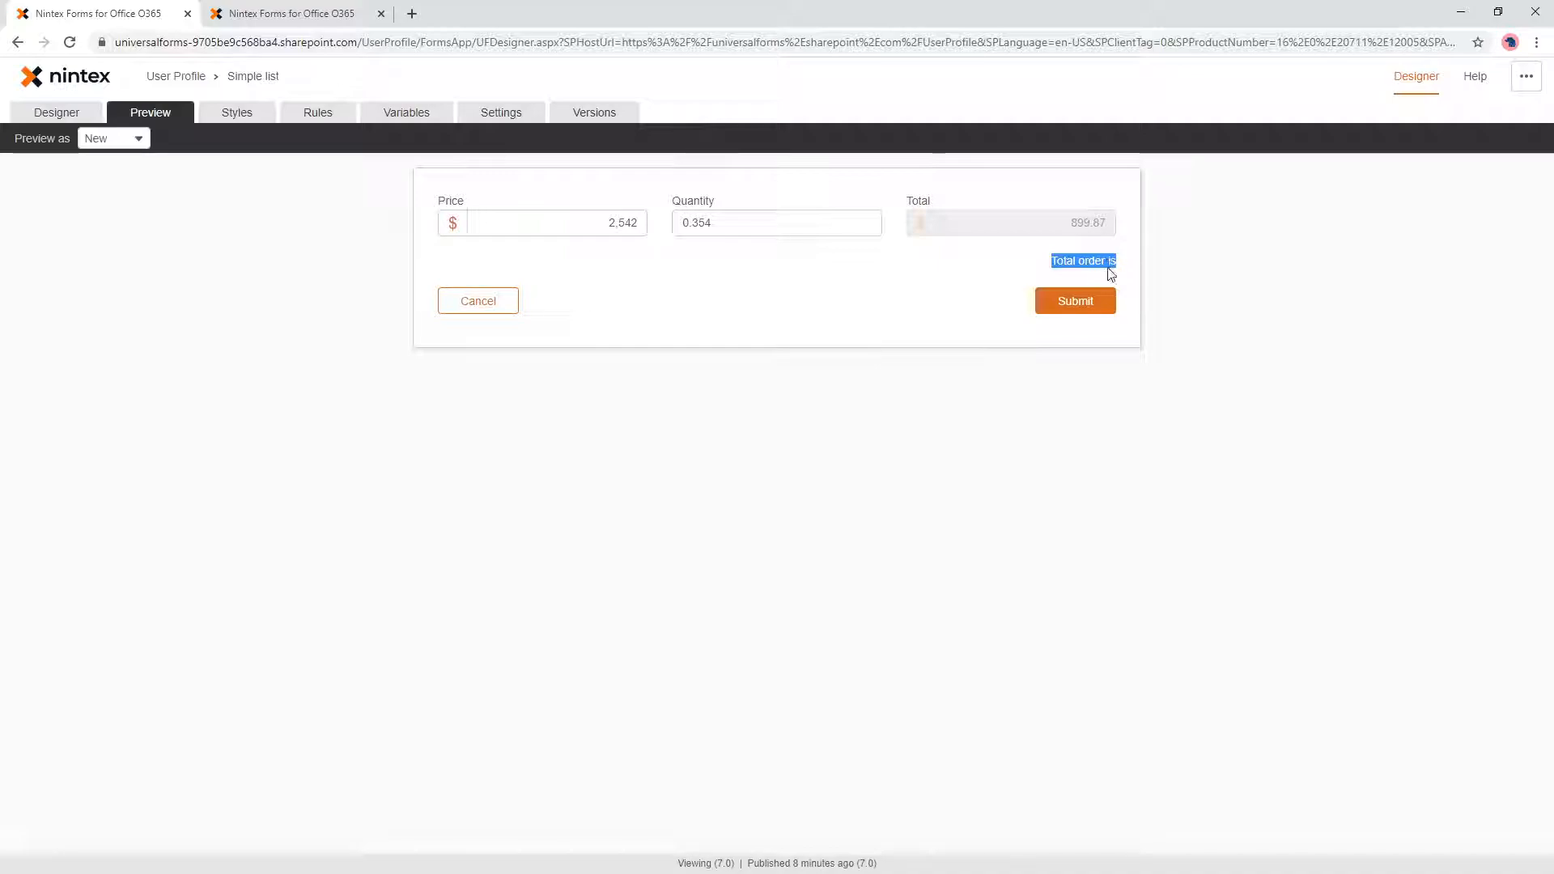
left_click_drag(1072, 218, 1102, 225)
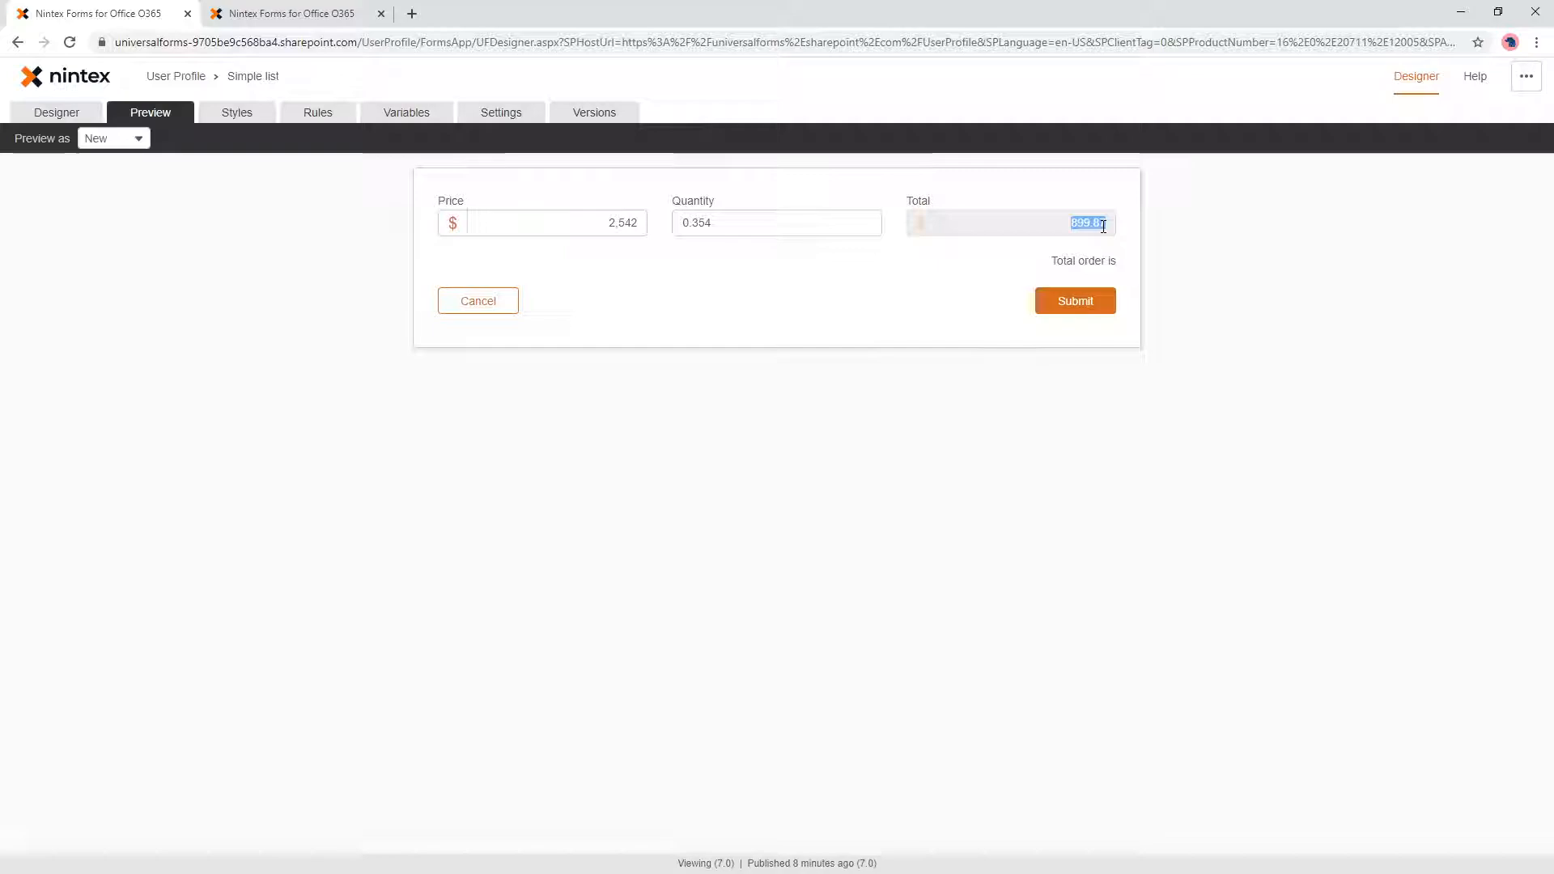
Step: Add a second page to the form and name the two pages Order details and Order confirmation
left_click(42, 118)
left_click(930, 174)
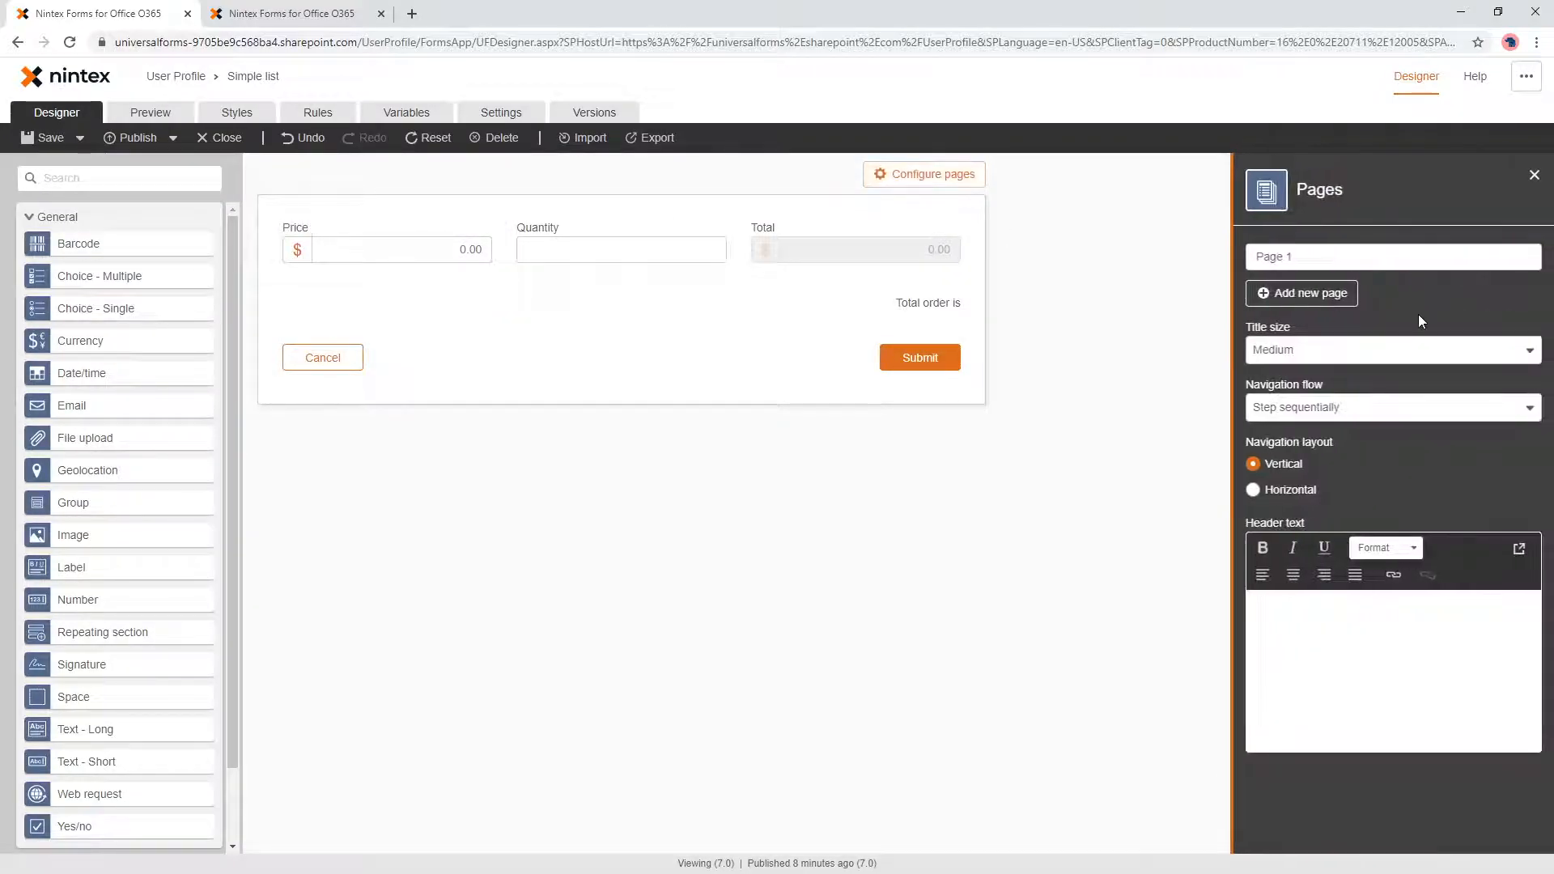
left_click(1331, 293)
left_click(1325, 263)
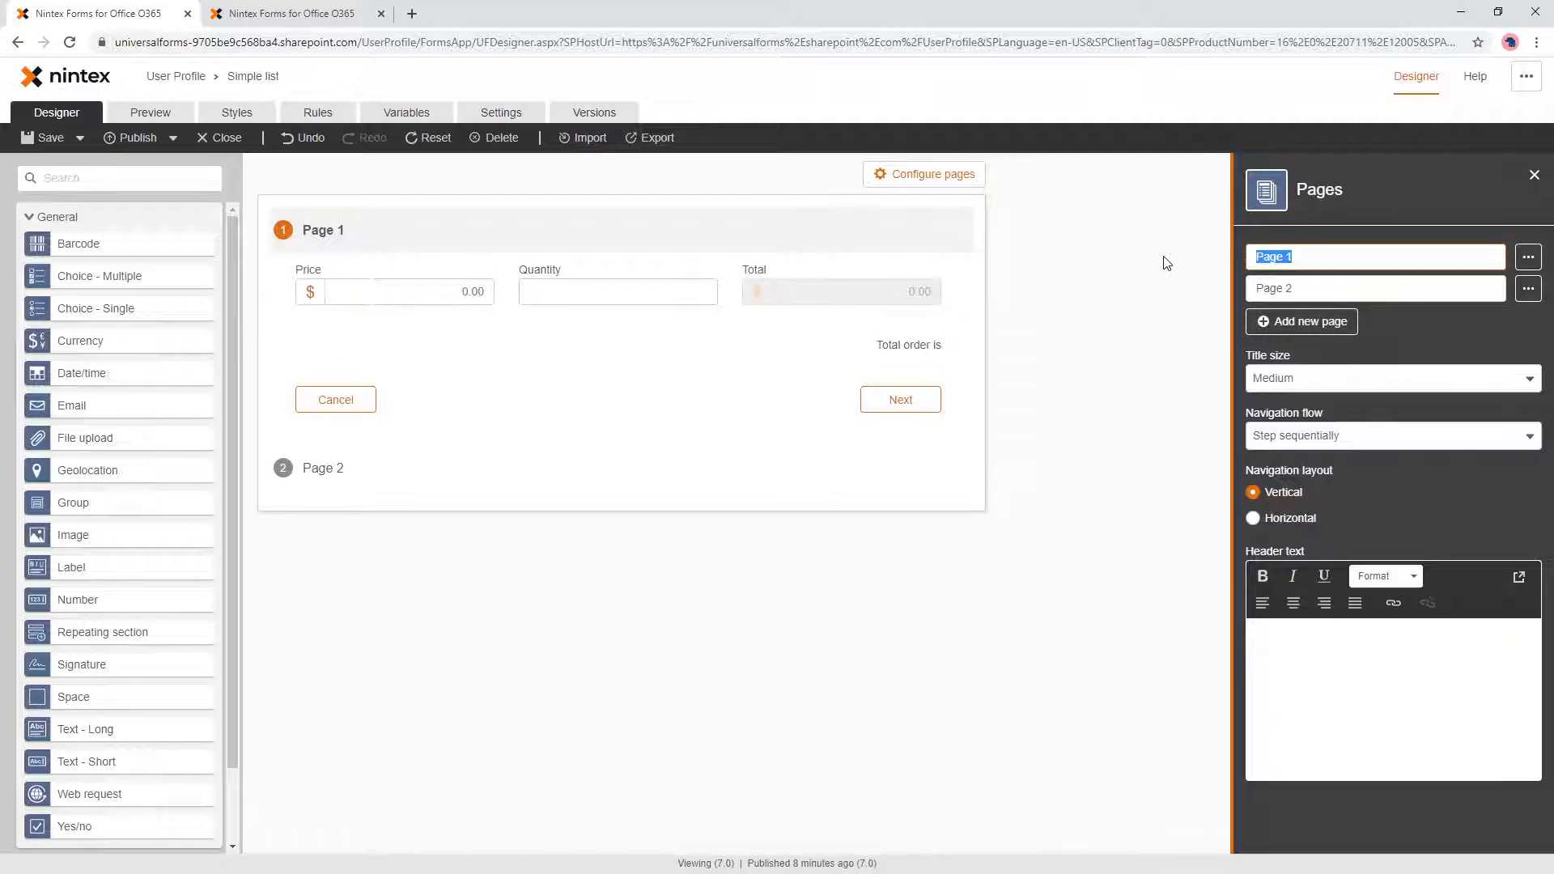
type("Order detail")
left_click(1166, 263)
left_click(1436, 256)
type("s")
left_click(1360, 288)
type("Or")
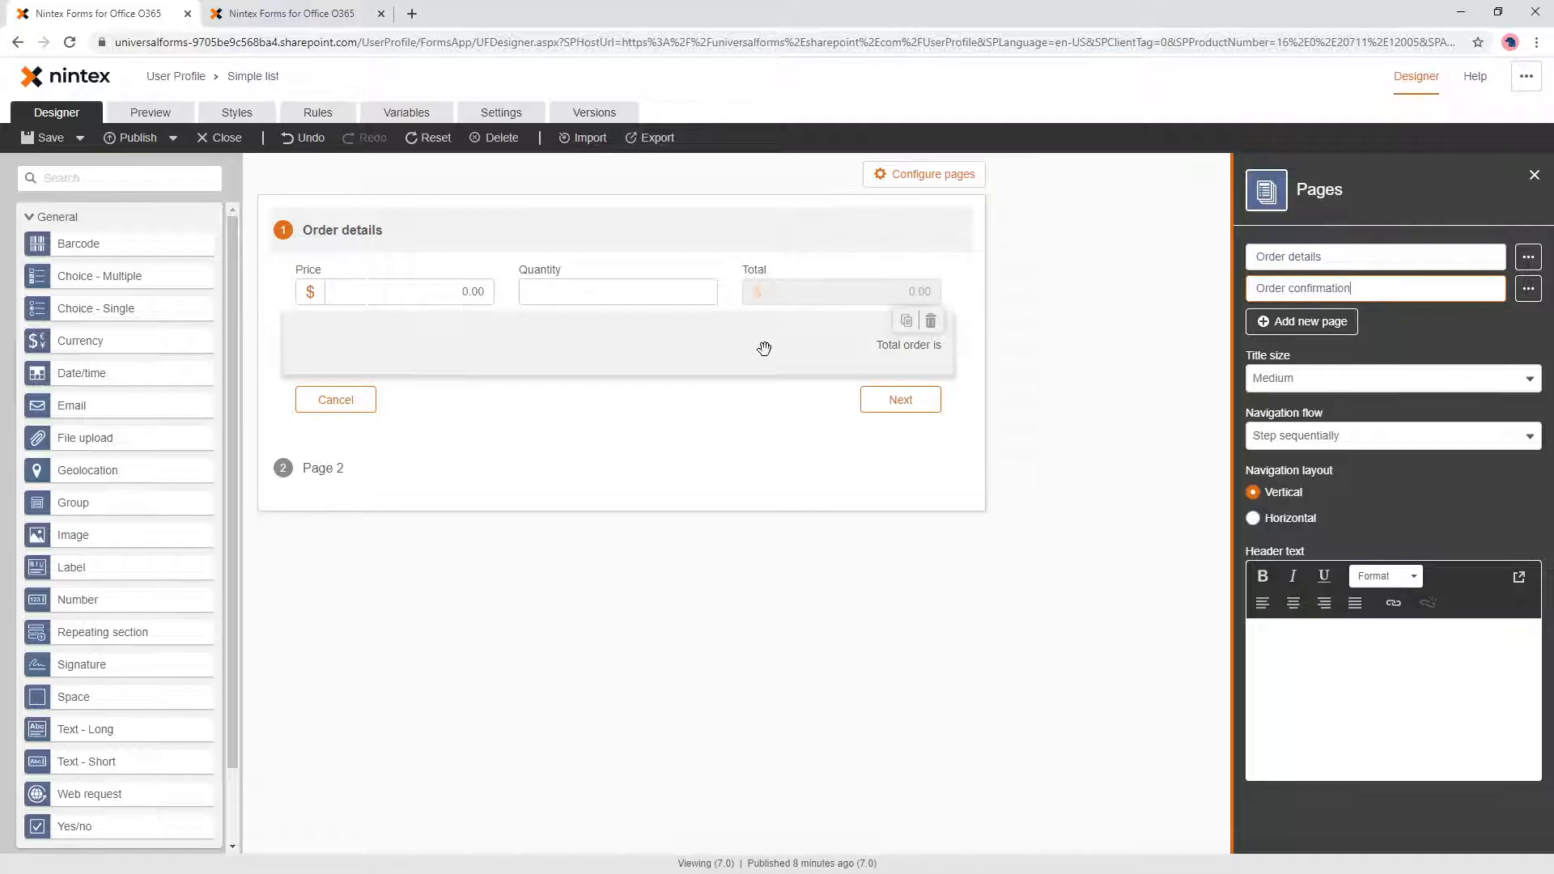
Step: Move the "Total order is" label onto the Order confirmation page and set the page navigation layout to Horizontal
left_click(774, 557)
left_click(732, 366)
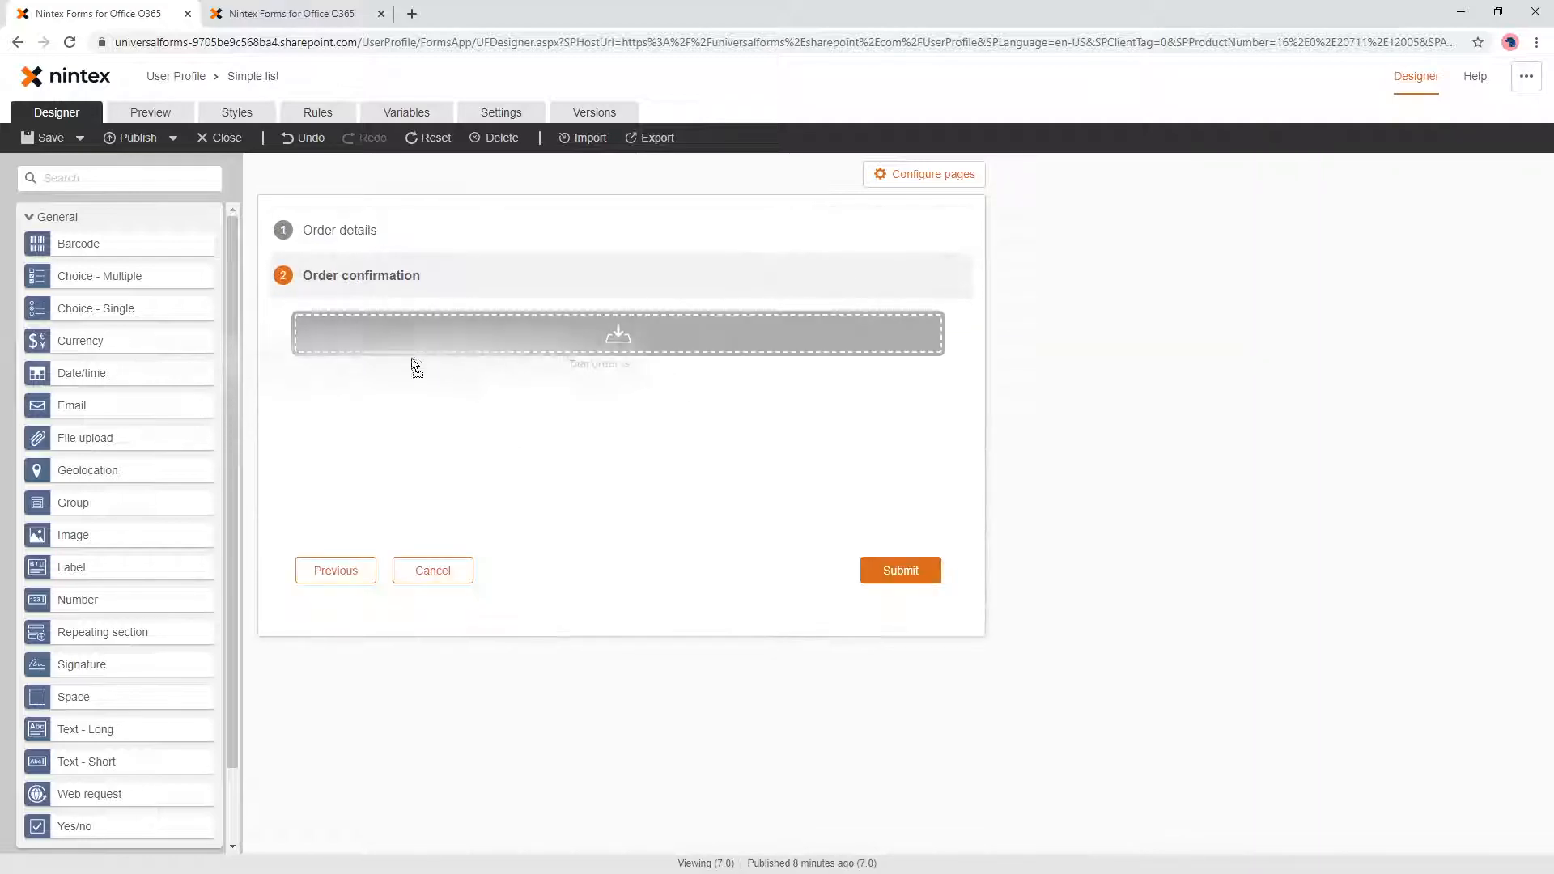
left_click(913, 179)
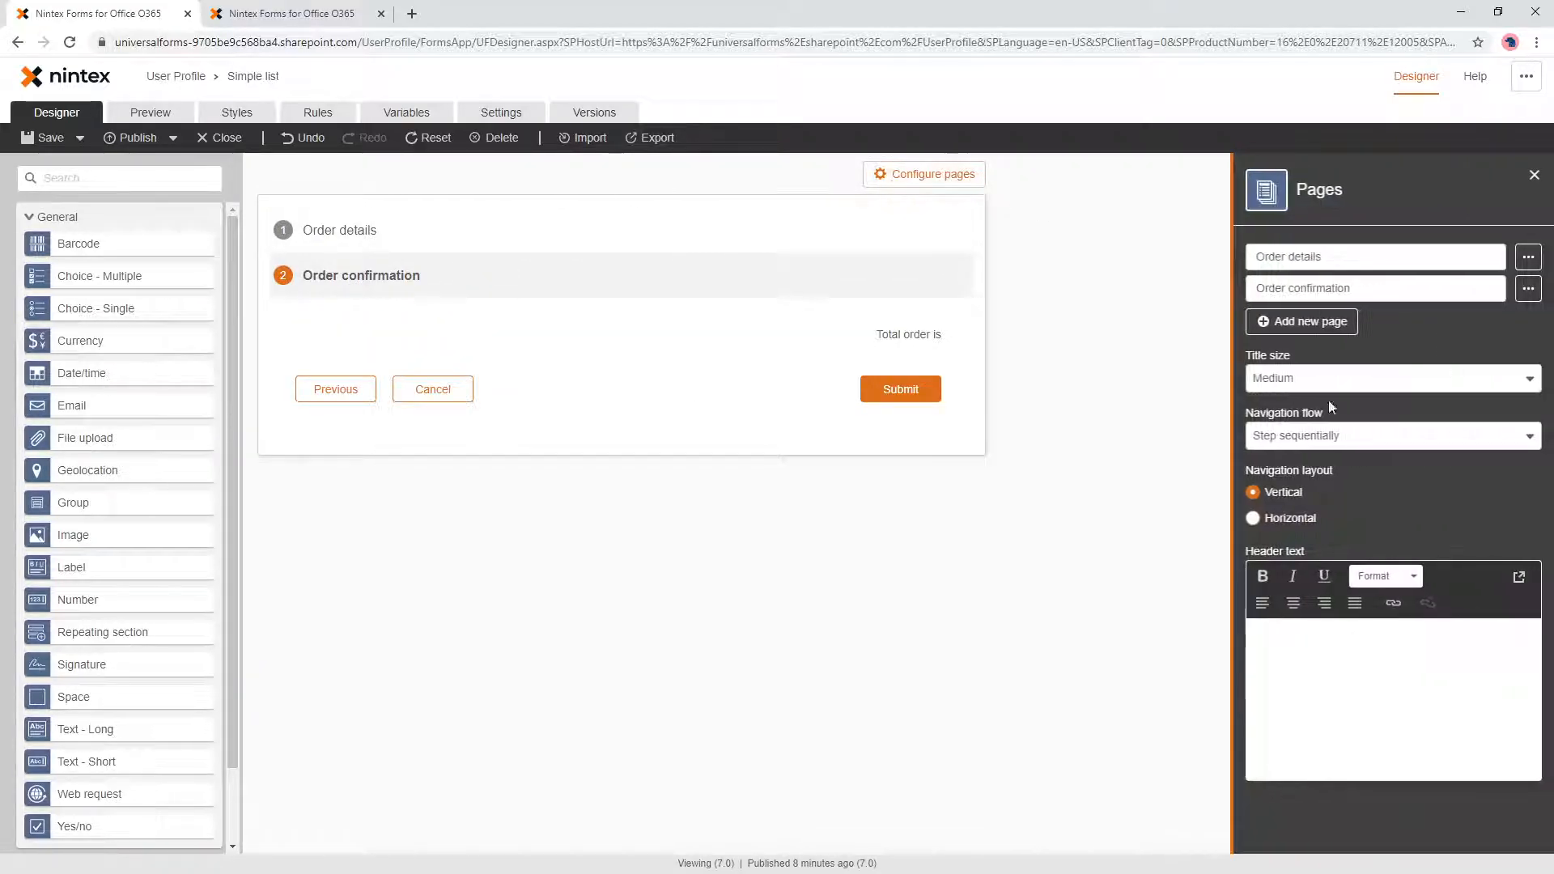
left_click(1287, 518)
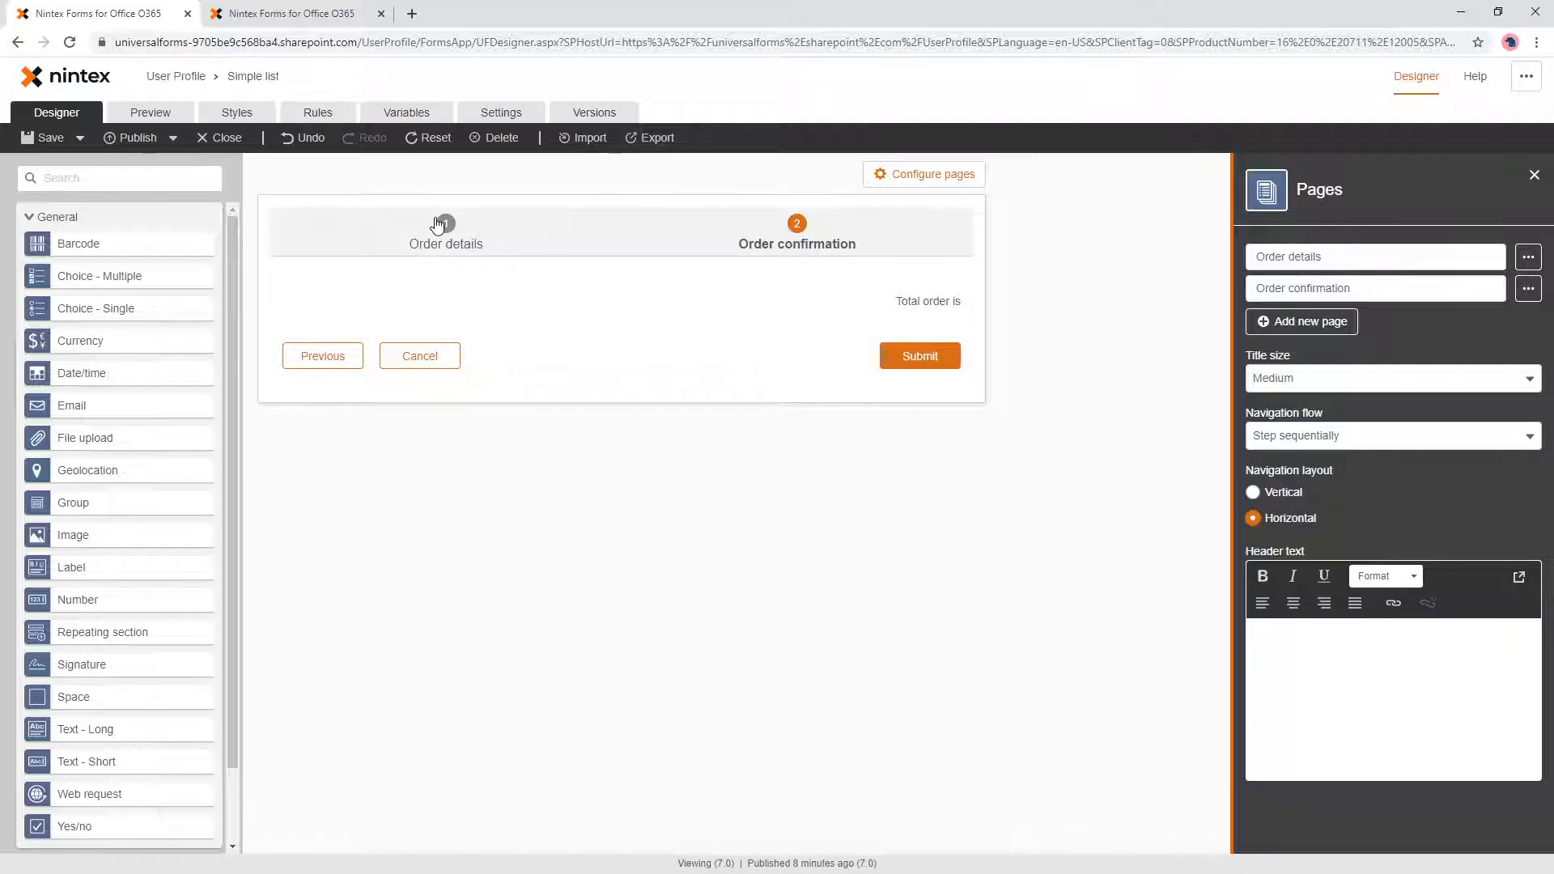
Step: Left-align the text of the "Total order is" label on the Order confirmation page
left_click(783, 306)
left_click(1263, 357)
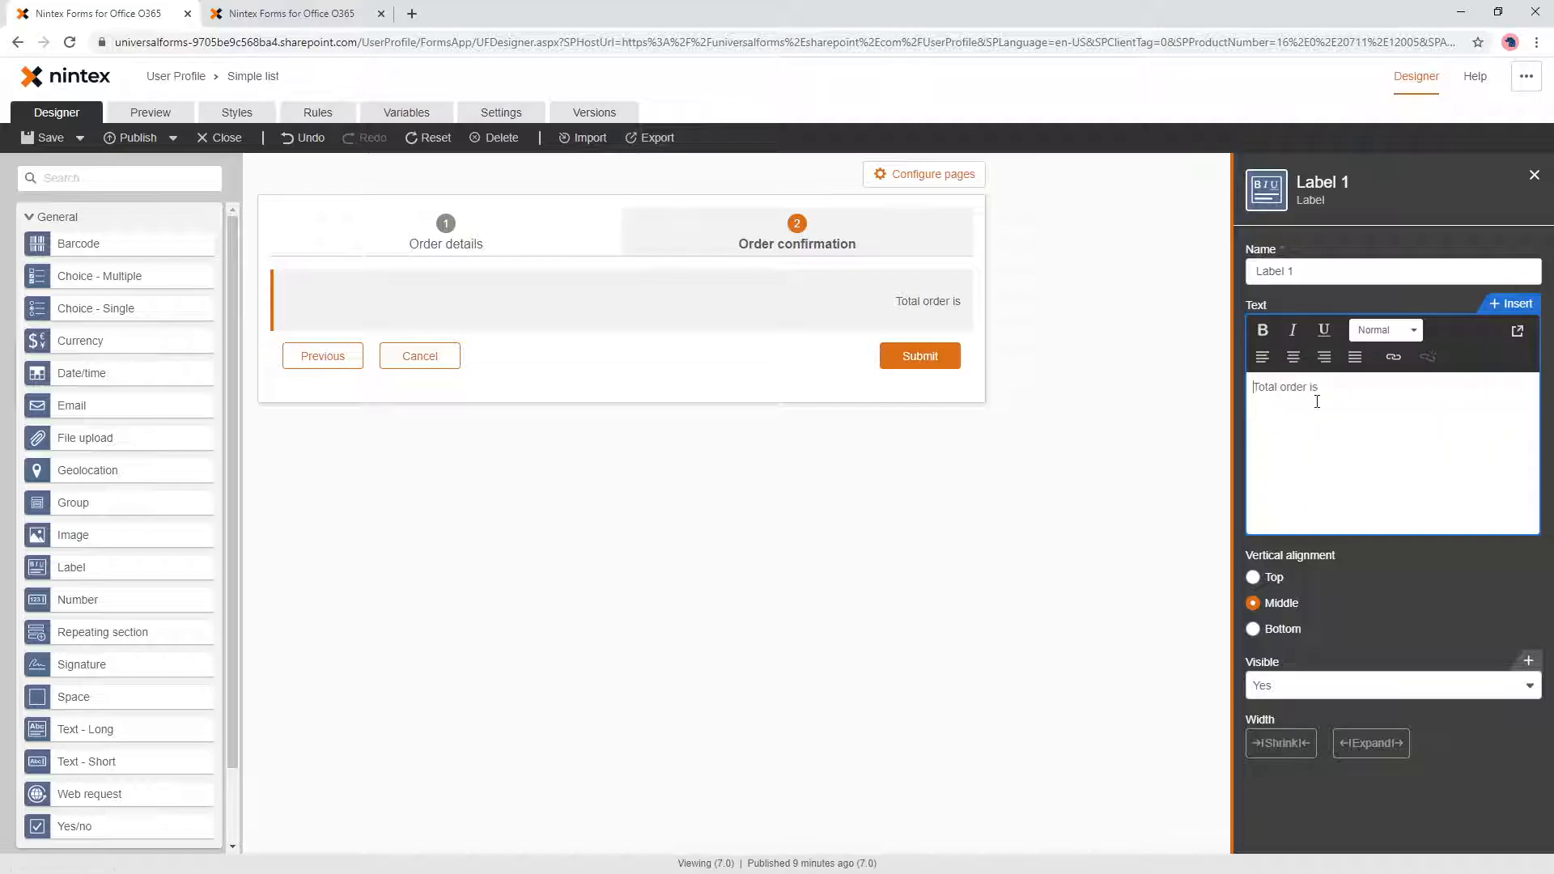
left_click(1510, 303)
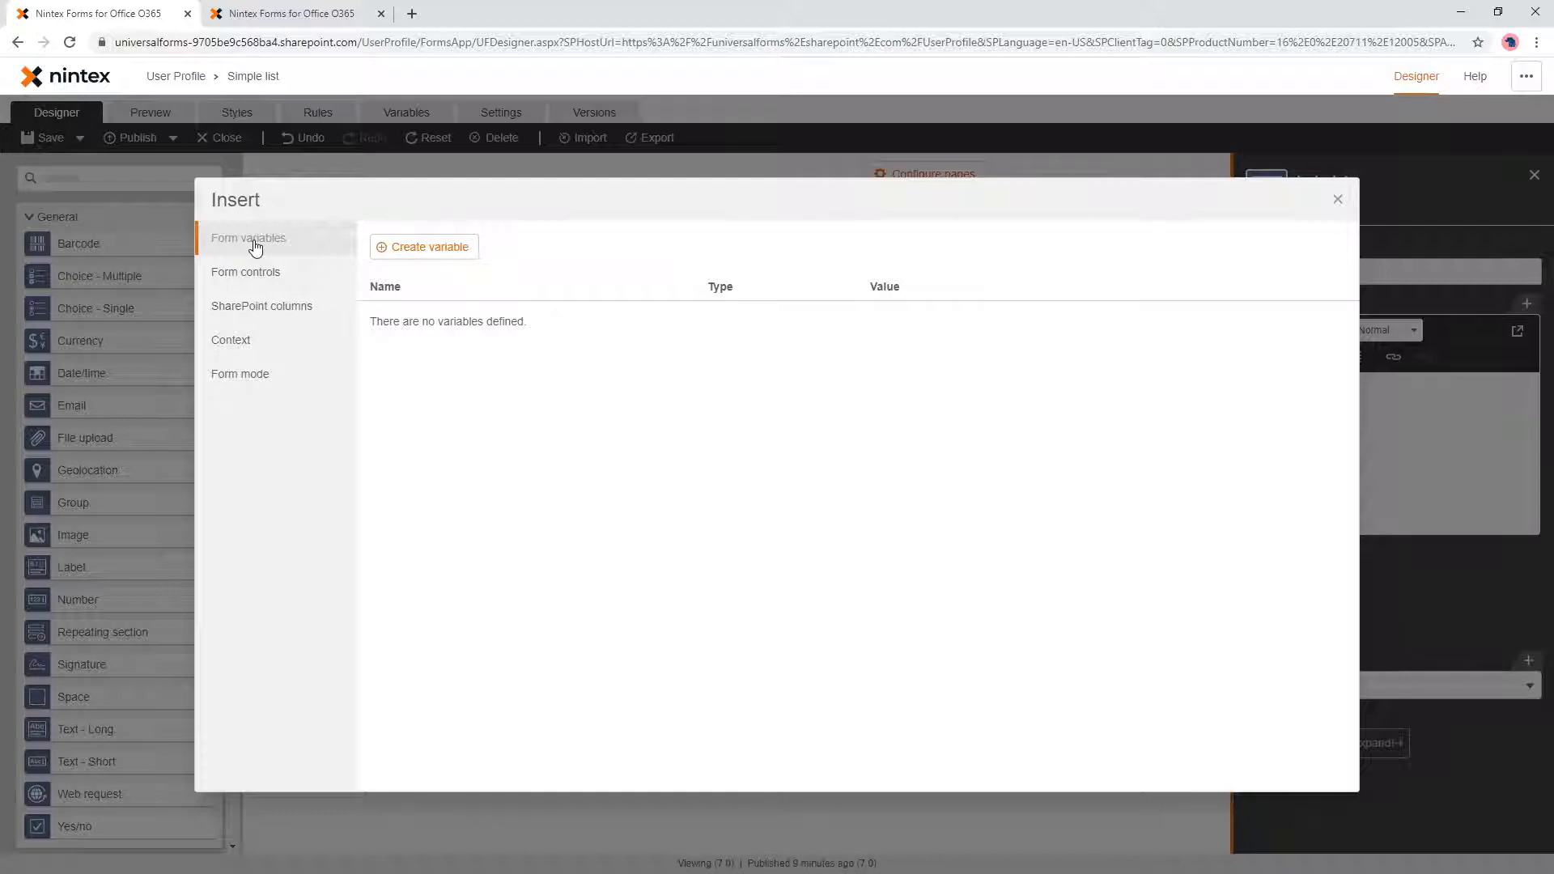
left_click(1339, 202)
Step: Copy the round formula from the Calculate total rule's Then action, and return to the form design discarding pending rule changes
left_click(534, 251)
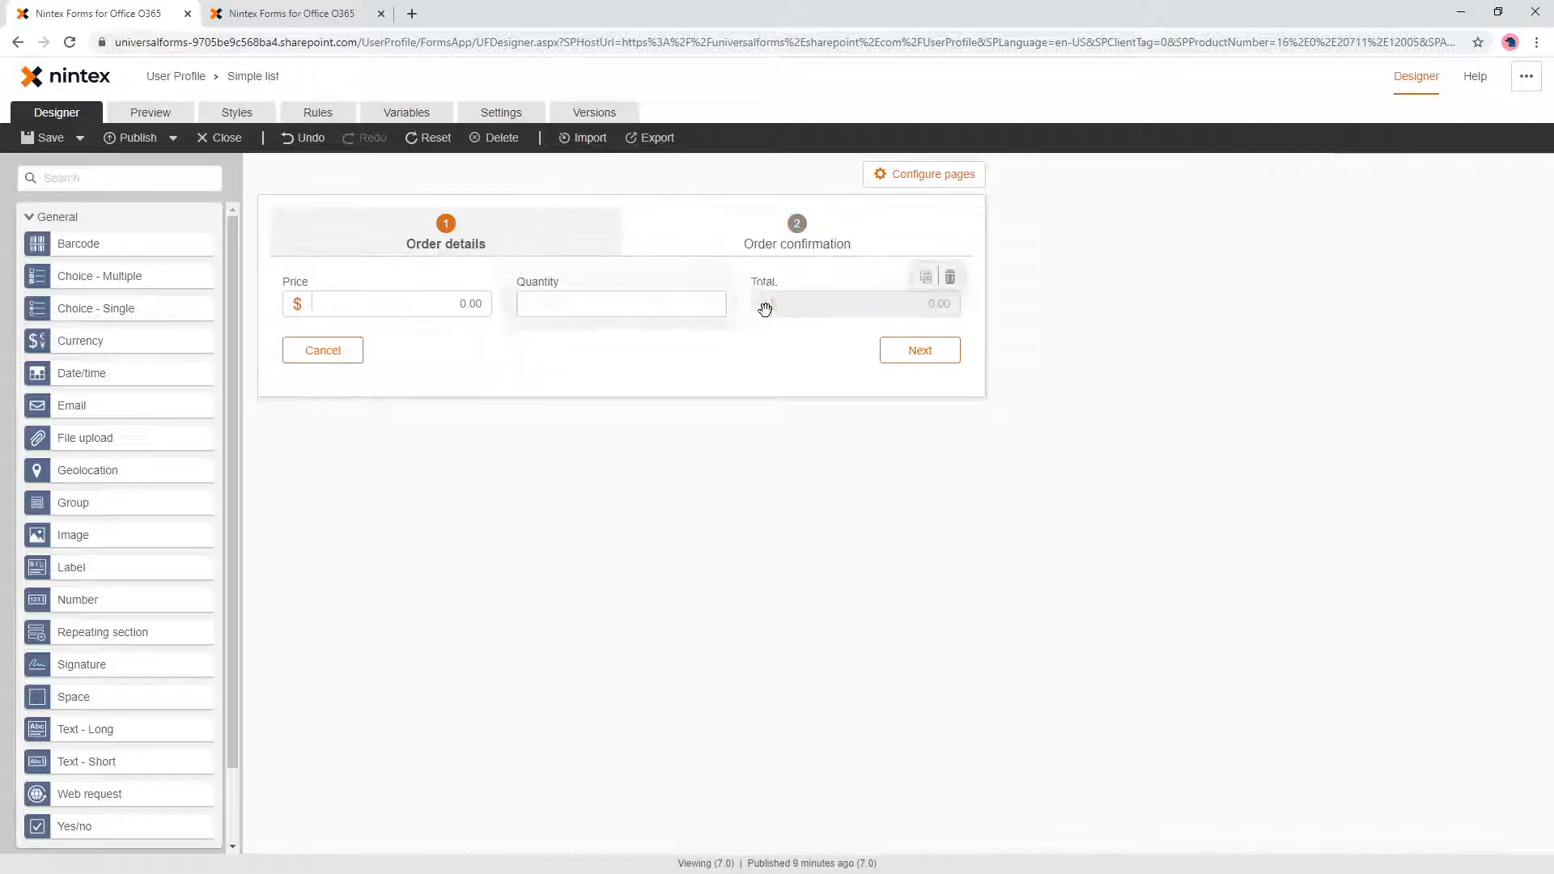
left_click(886, 320)
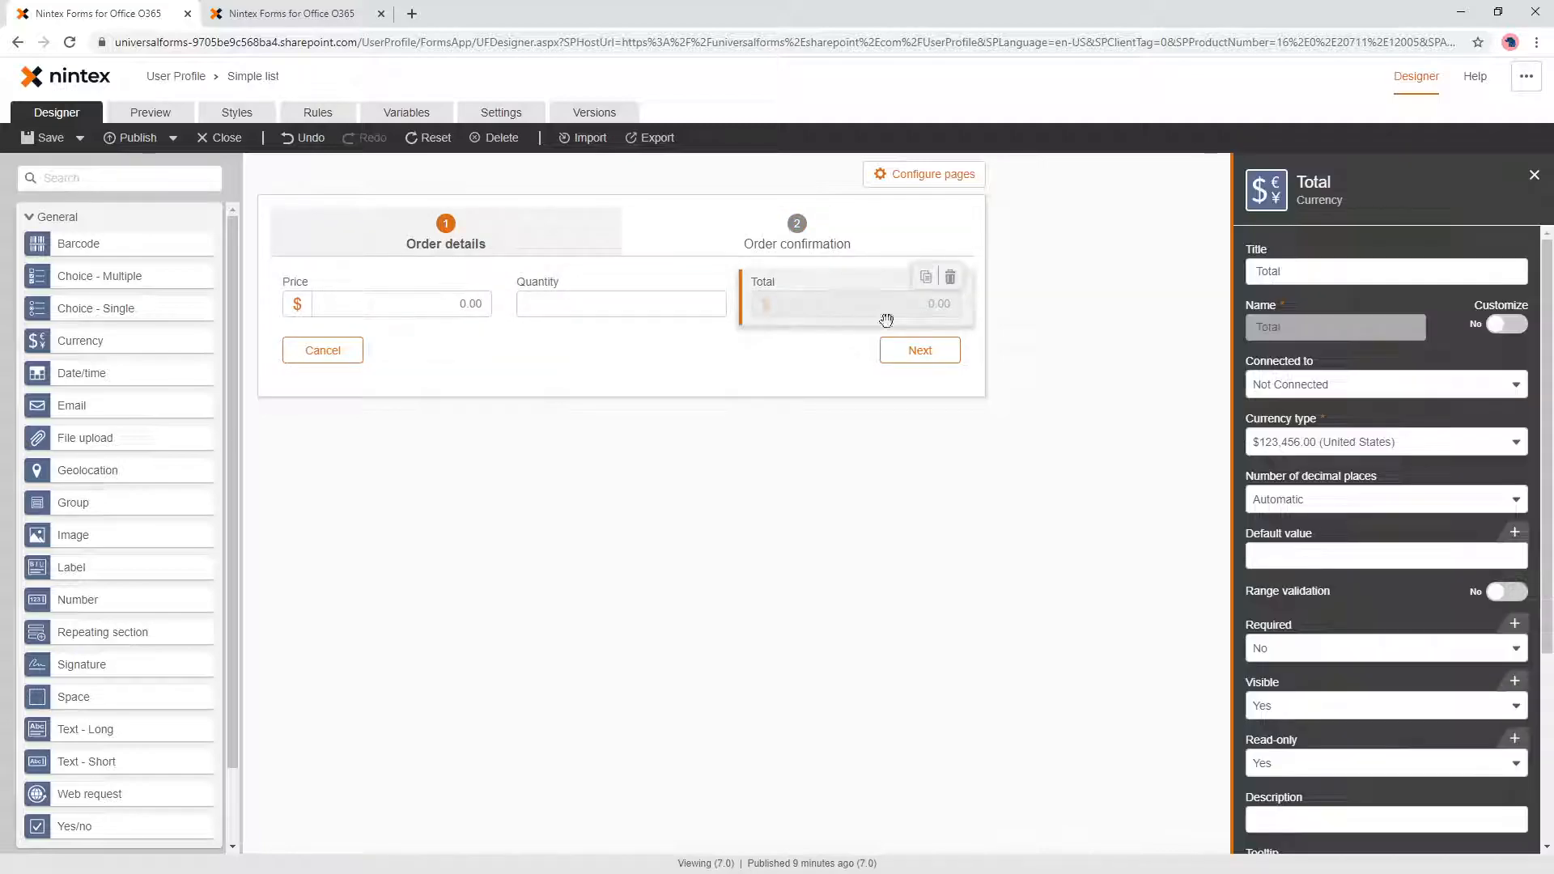
left_click(315, 112)
left_click(999, 319)
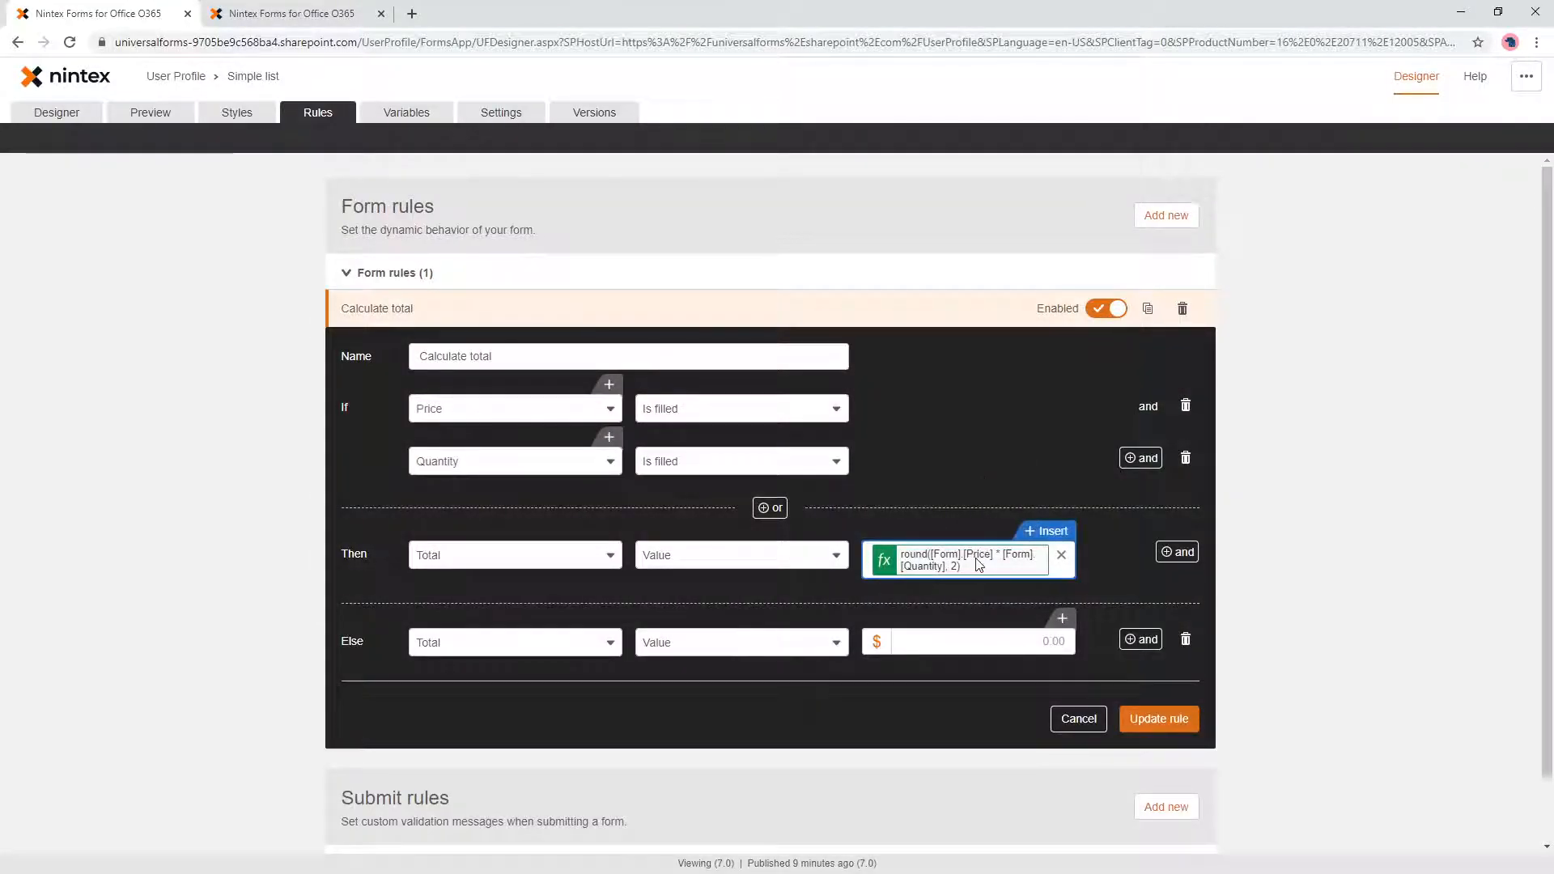
left_click(978, 560)
left_click_drag(645, 295, 353, 301)
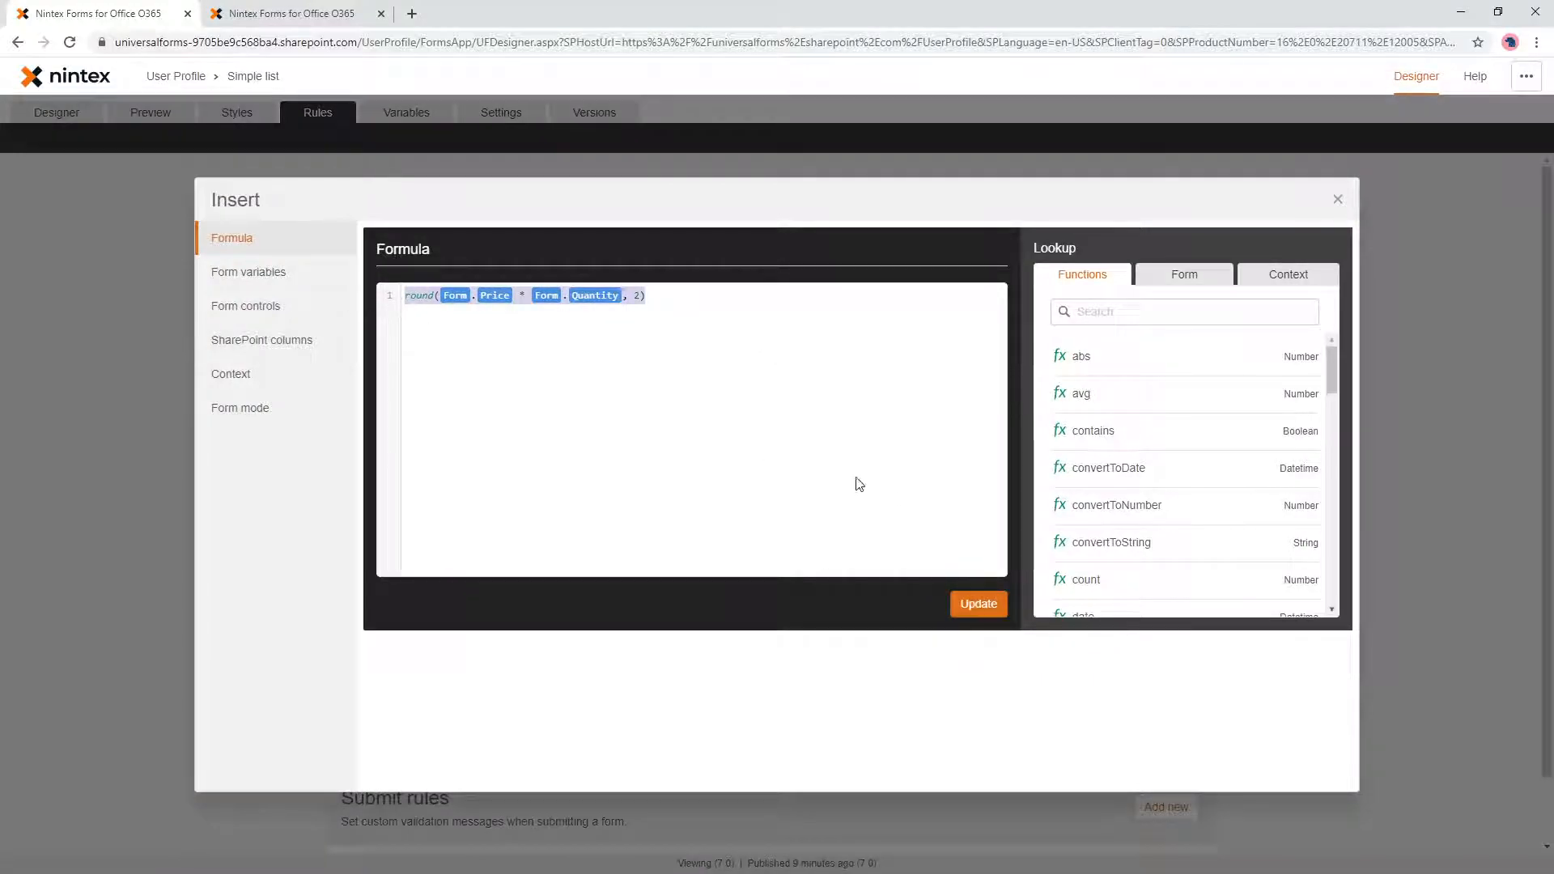
left_click(992, 609)
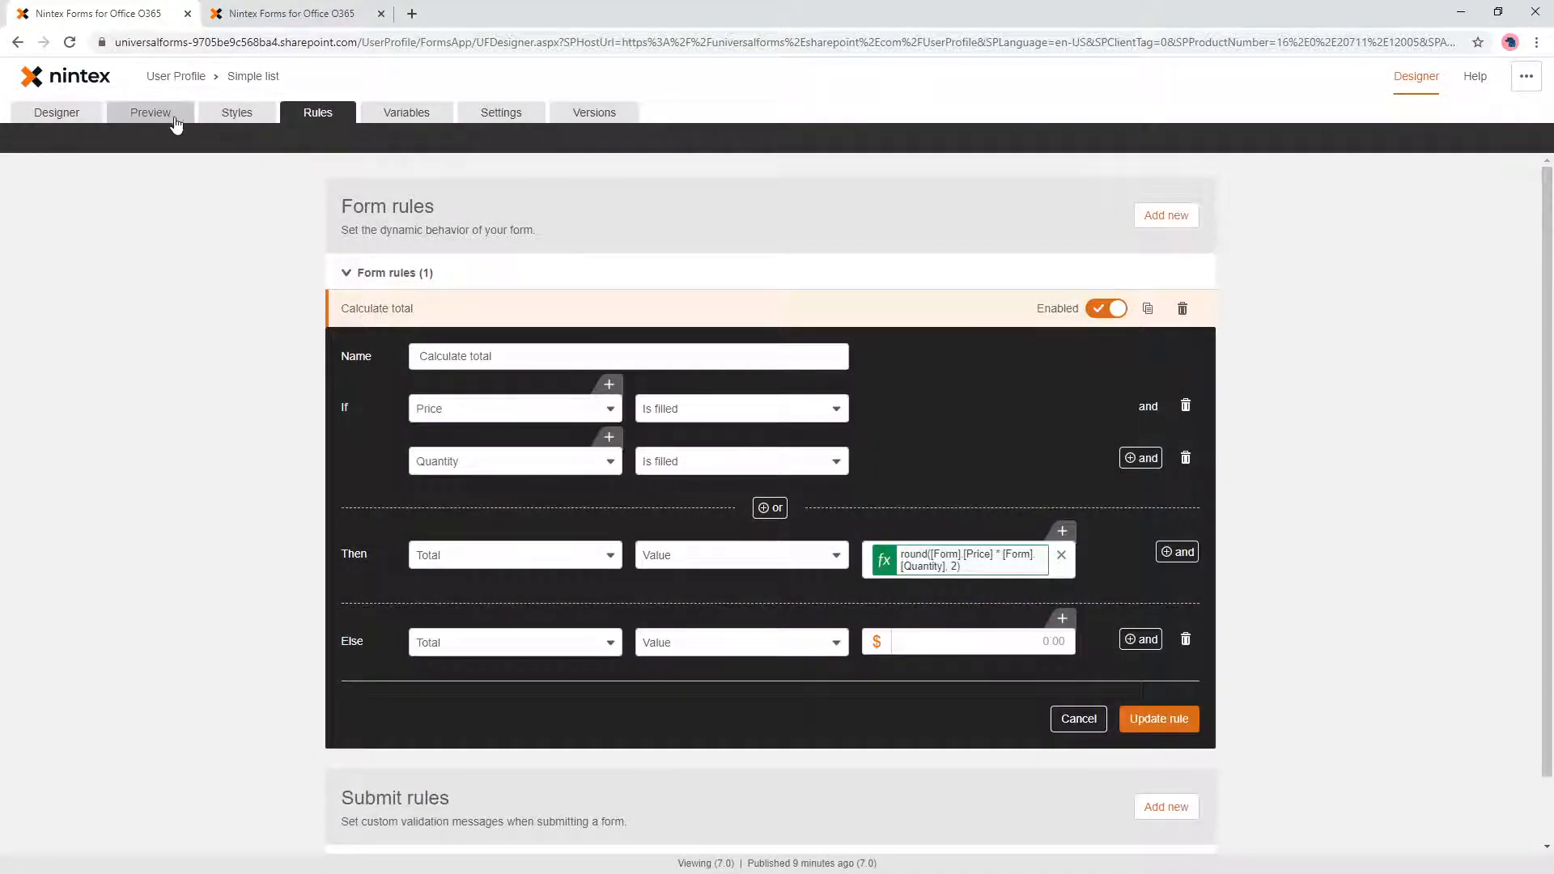
left_click(84, 116)
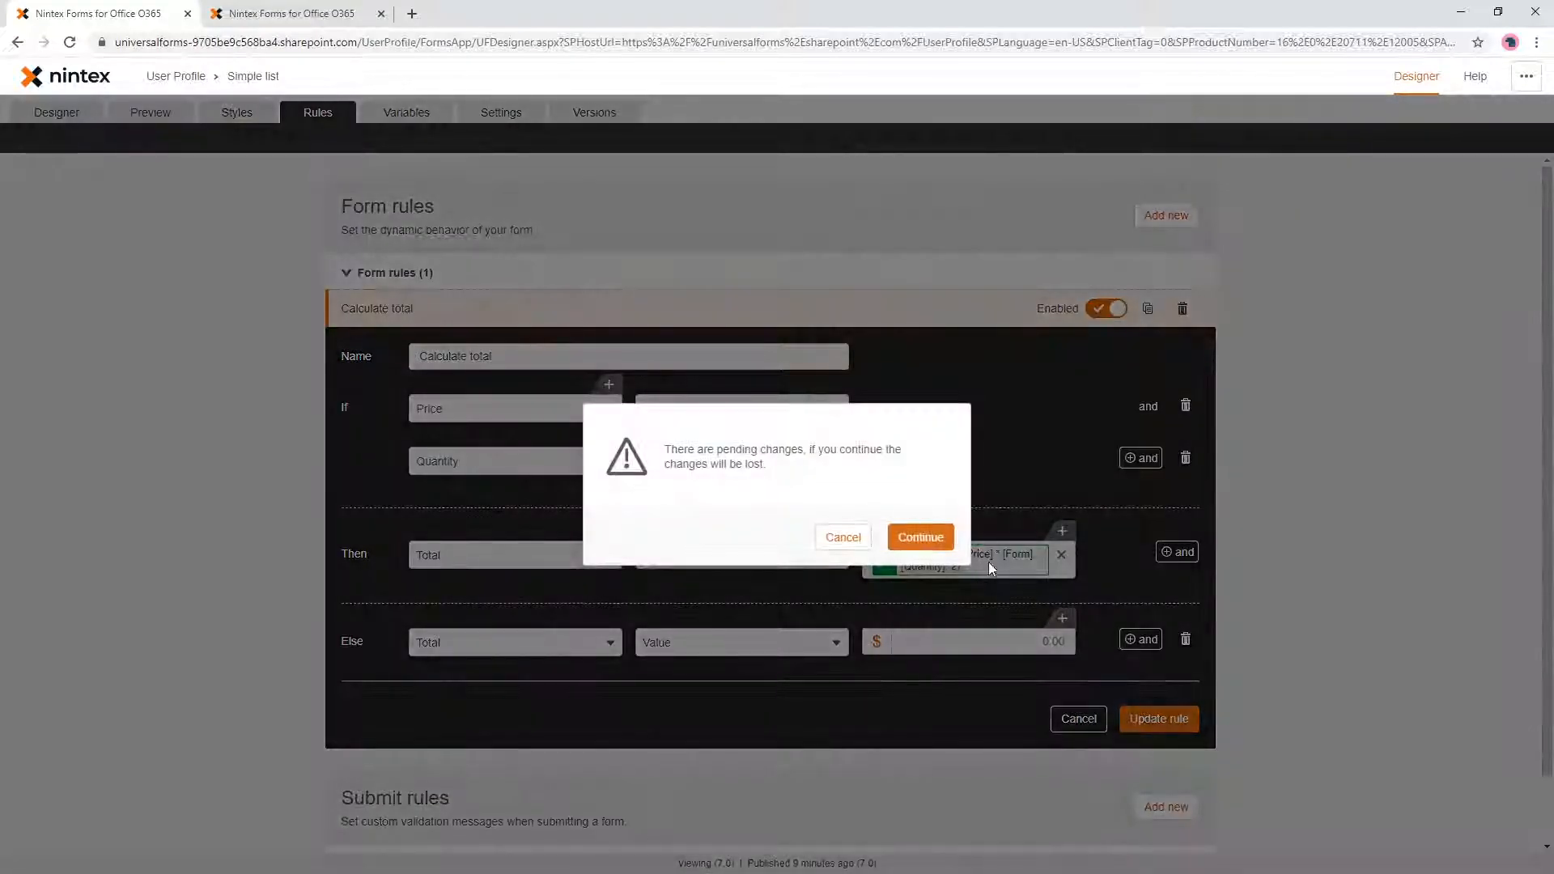
left_click(929, 542)
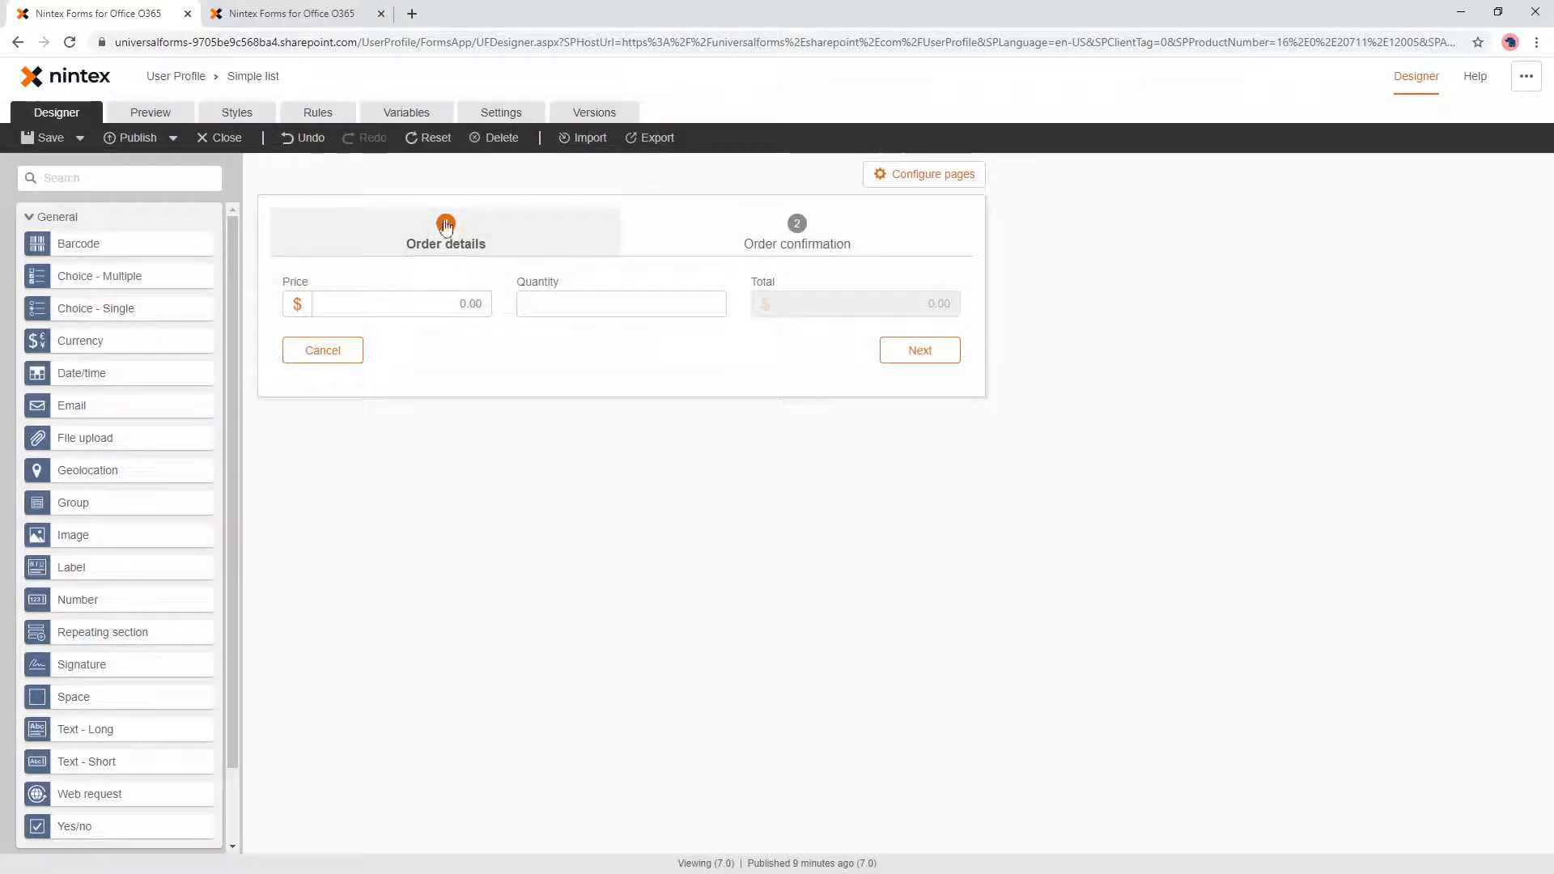
Step: For the "Total order is" label on the Order confirmation page, start a Text form variable named Order total with value round([Form].[Price] * [Form].[Quantity], 2)
left_click(794, 243)
left_click(715, 314)
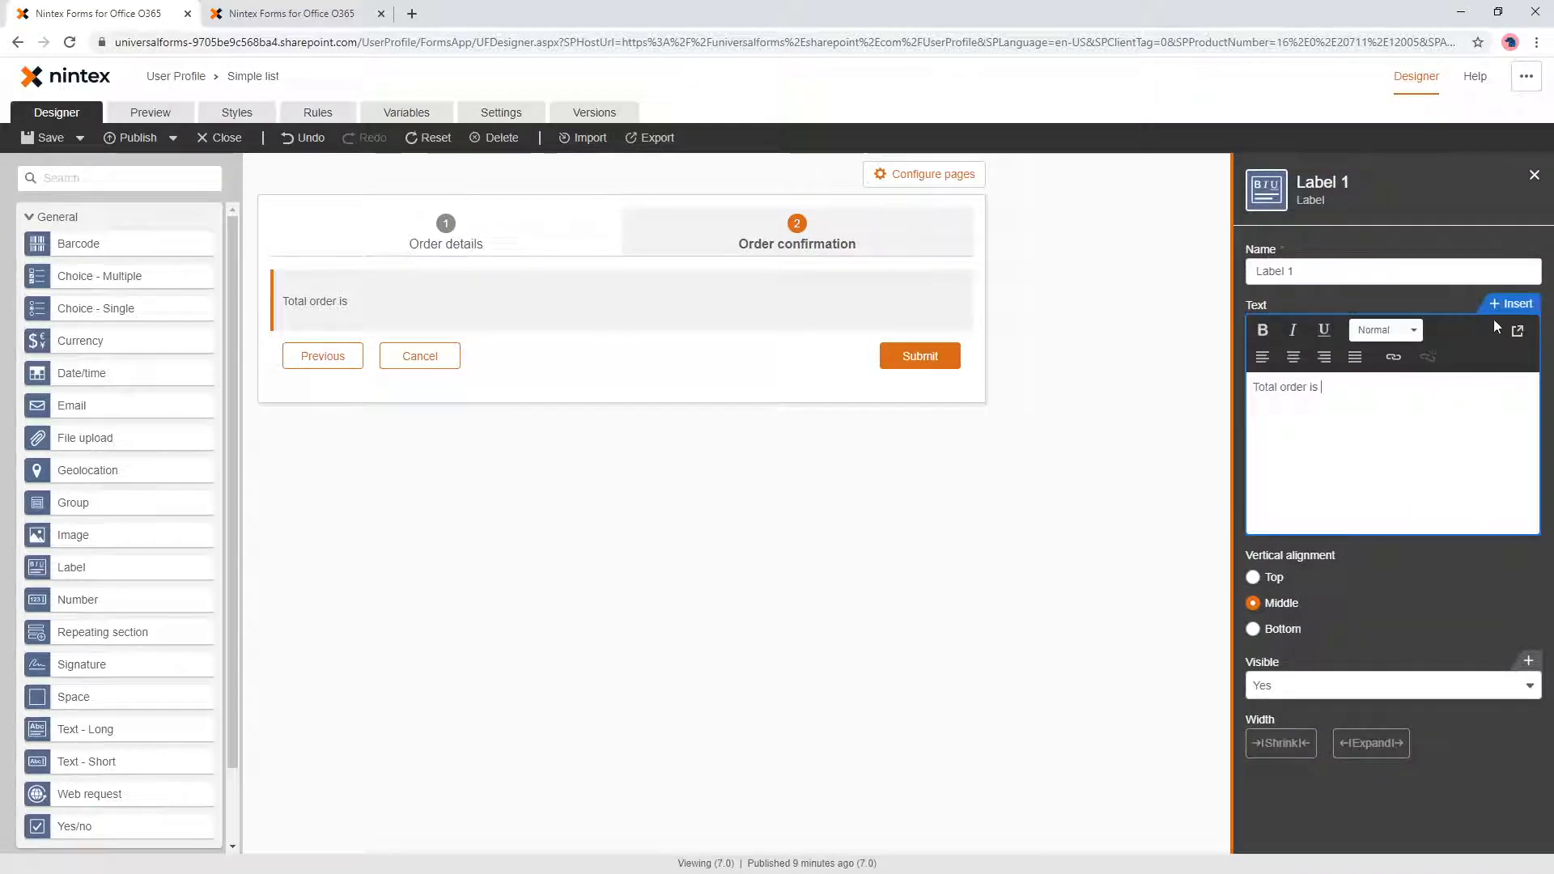
left_click(1505, 305)
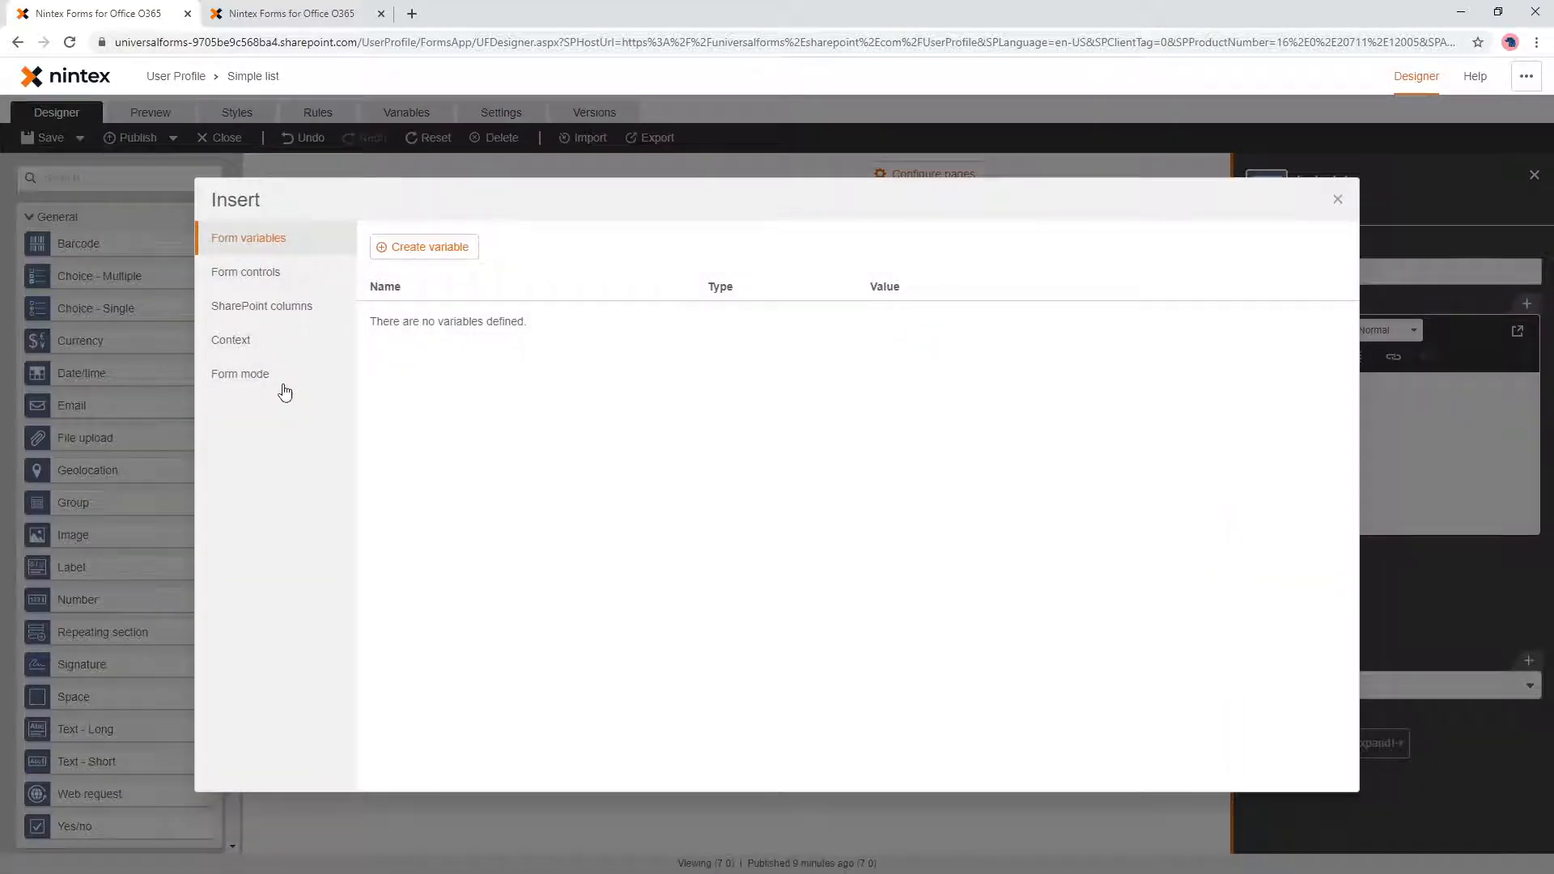
left_click(443, 254)
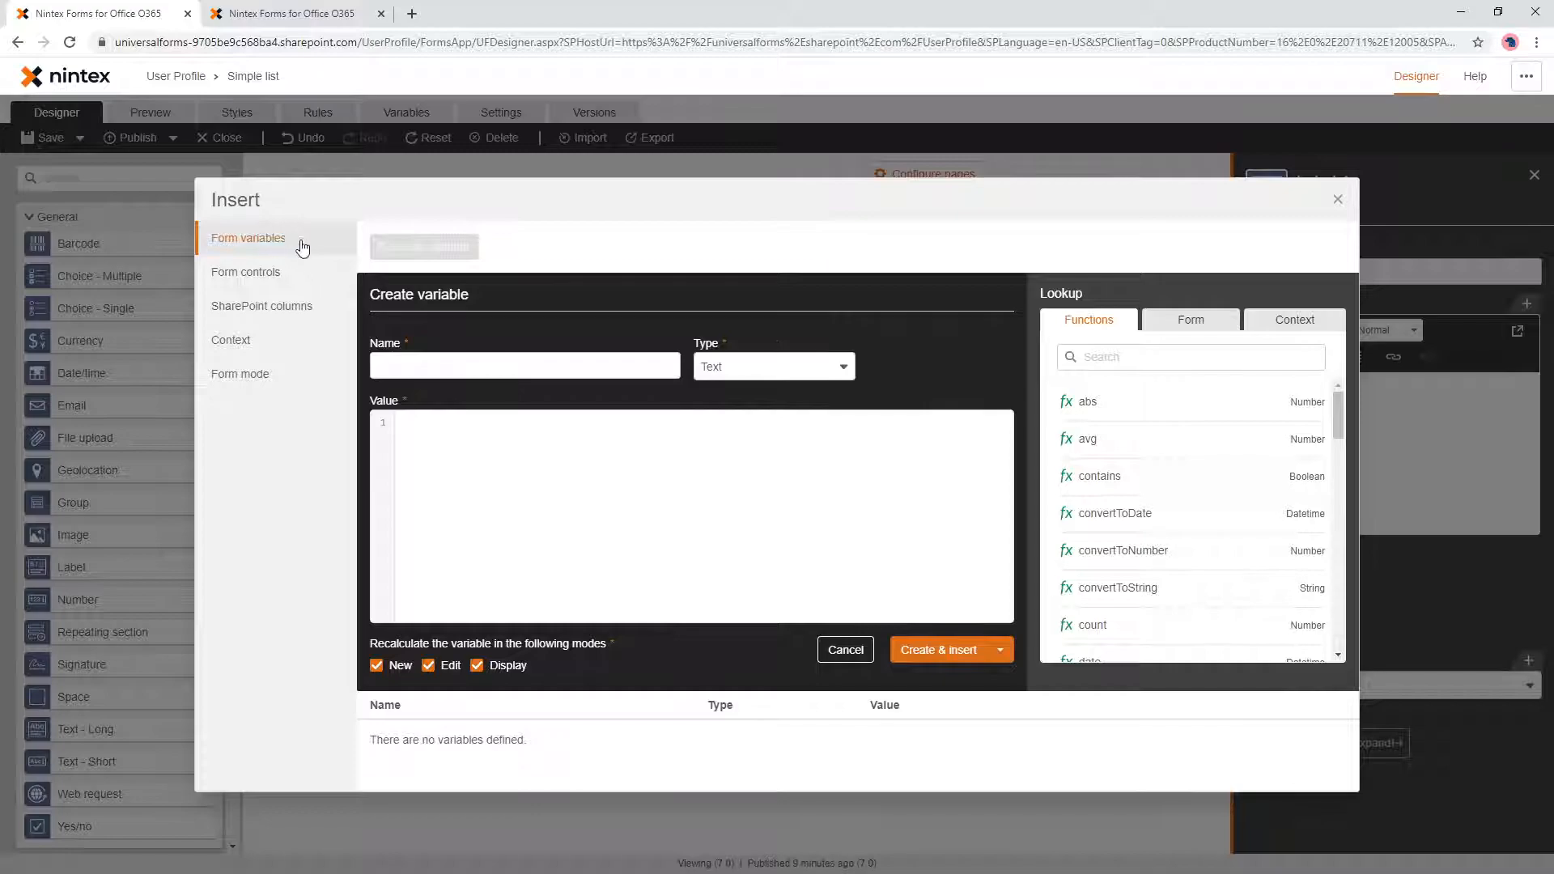
left_click(471, 450)
type("round({Form.Price} * {Form.Quantity}, 2)")
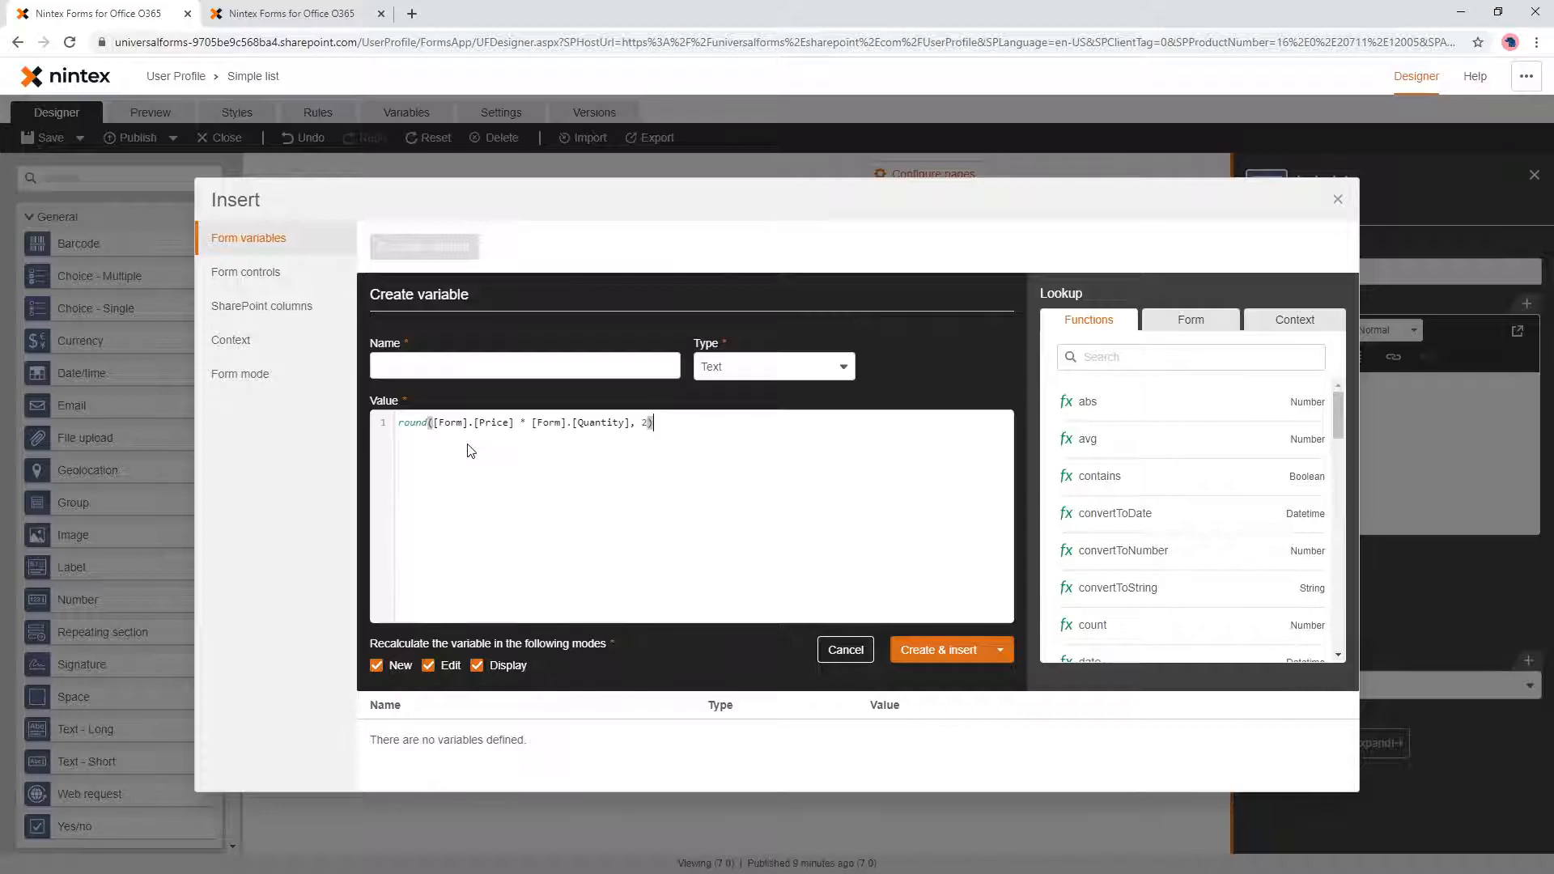
left_click(518, 364)
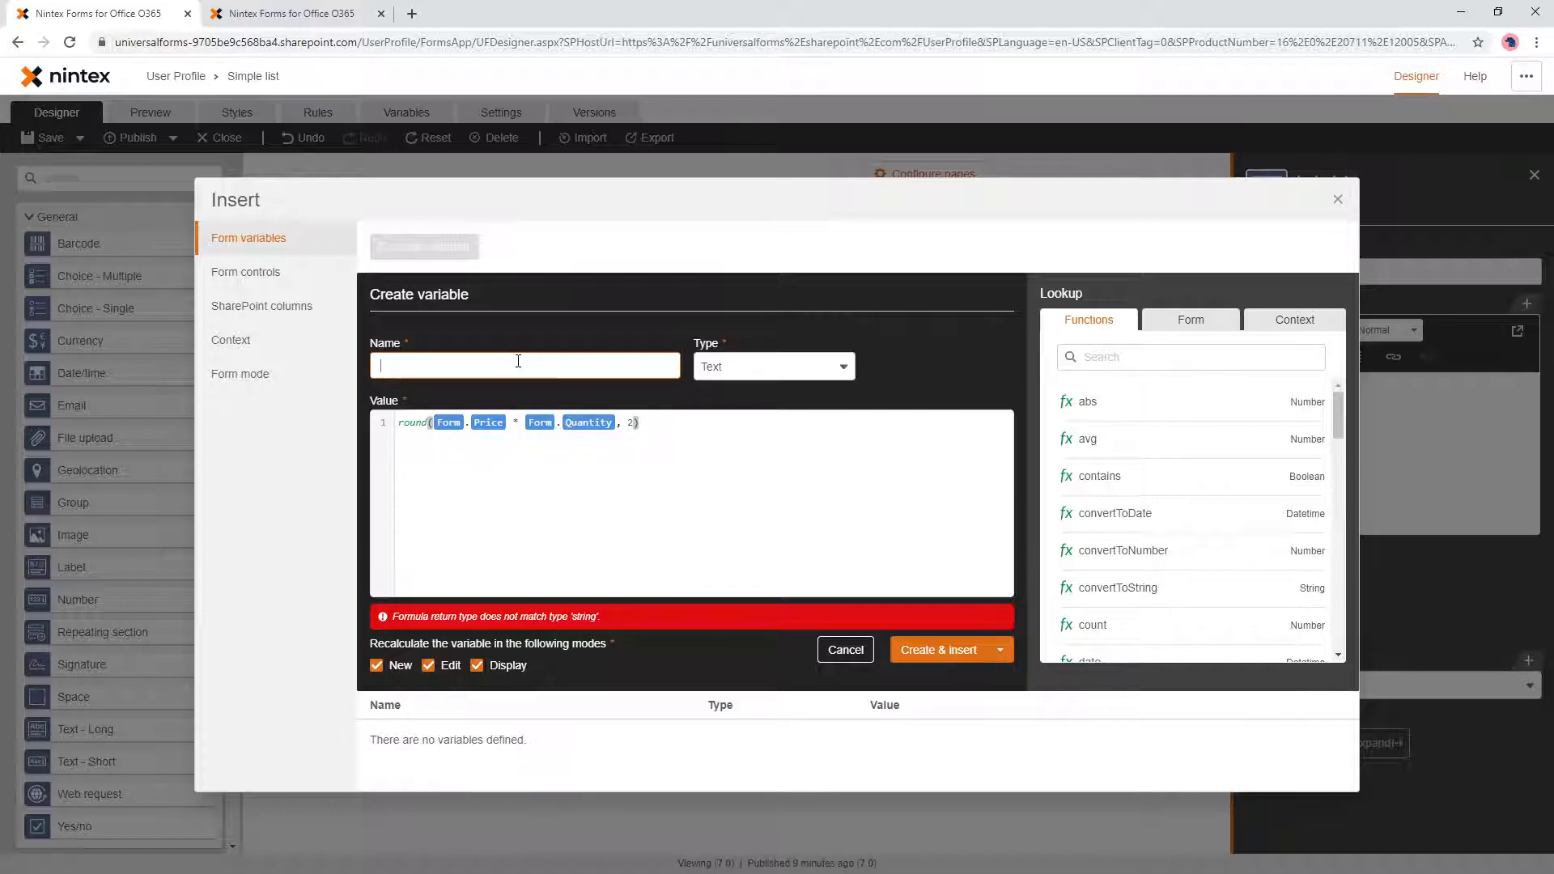
type("Tot")
type("der total")
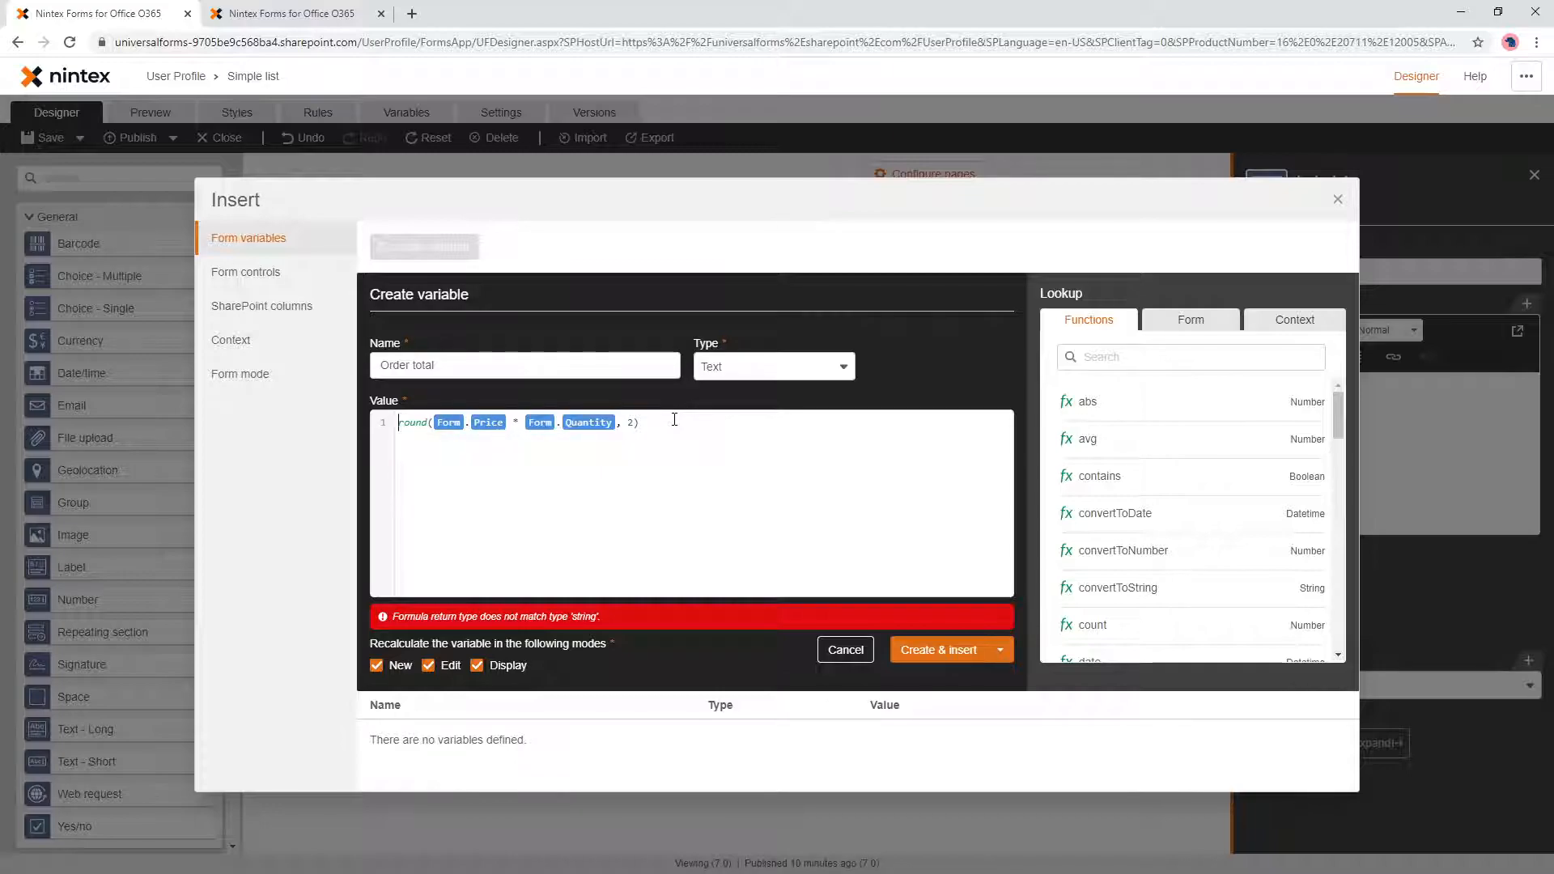
Step: Wrap the Order total variable's round formula in convertToString(), then create the variable and insert it into the label
type("con")
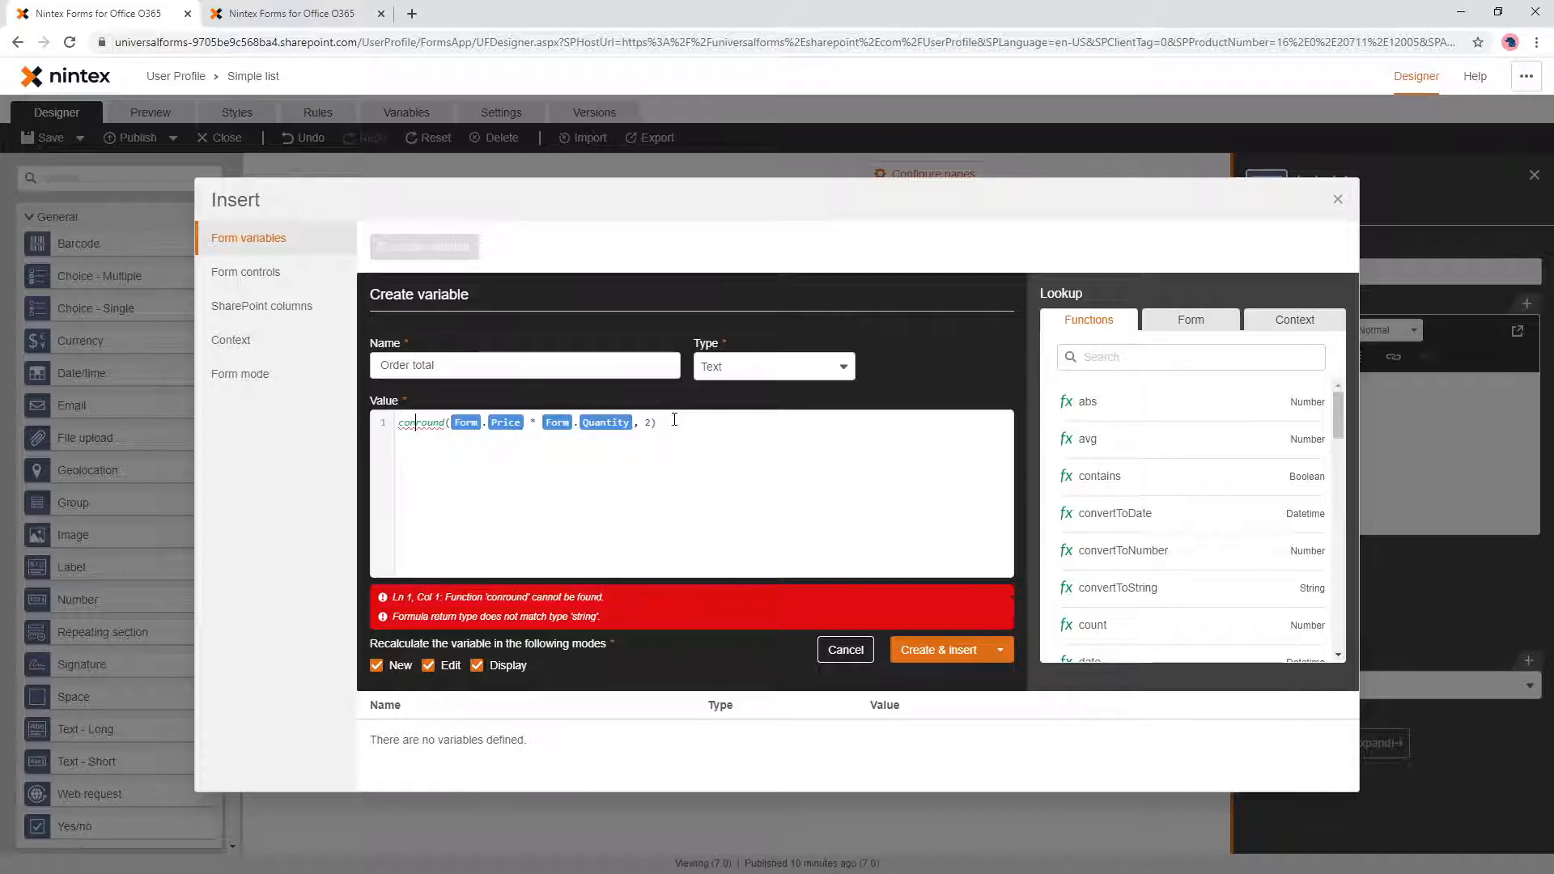
key("BackSpace")
key("BackSpace")
key("BackSpace")
key("Return")
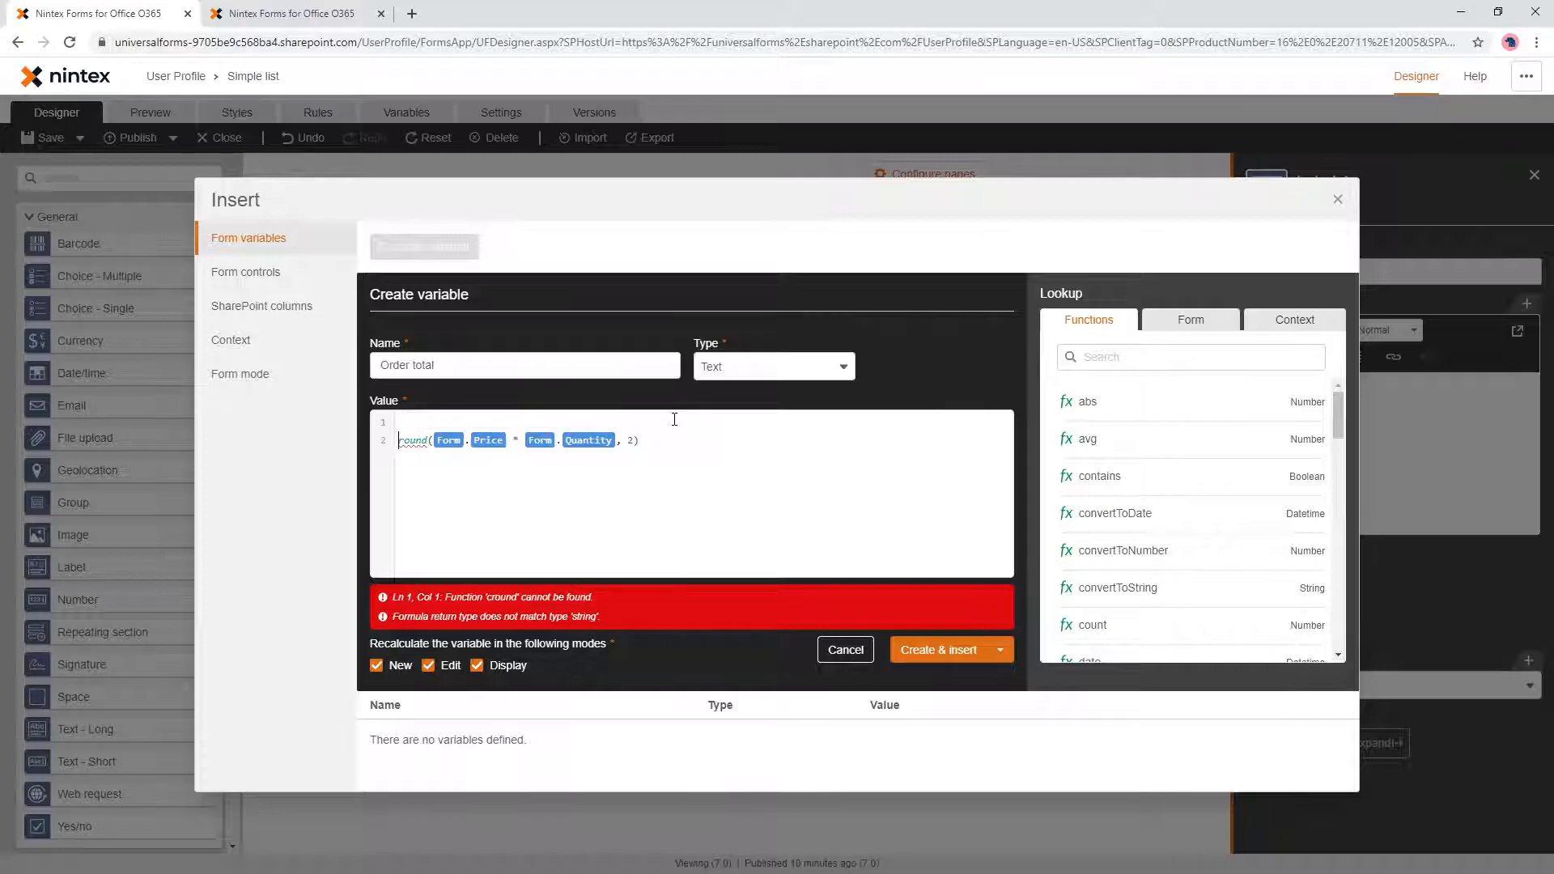
key("Up")
type("convert")
key("Return")
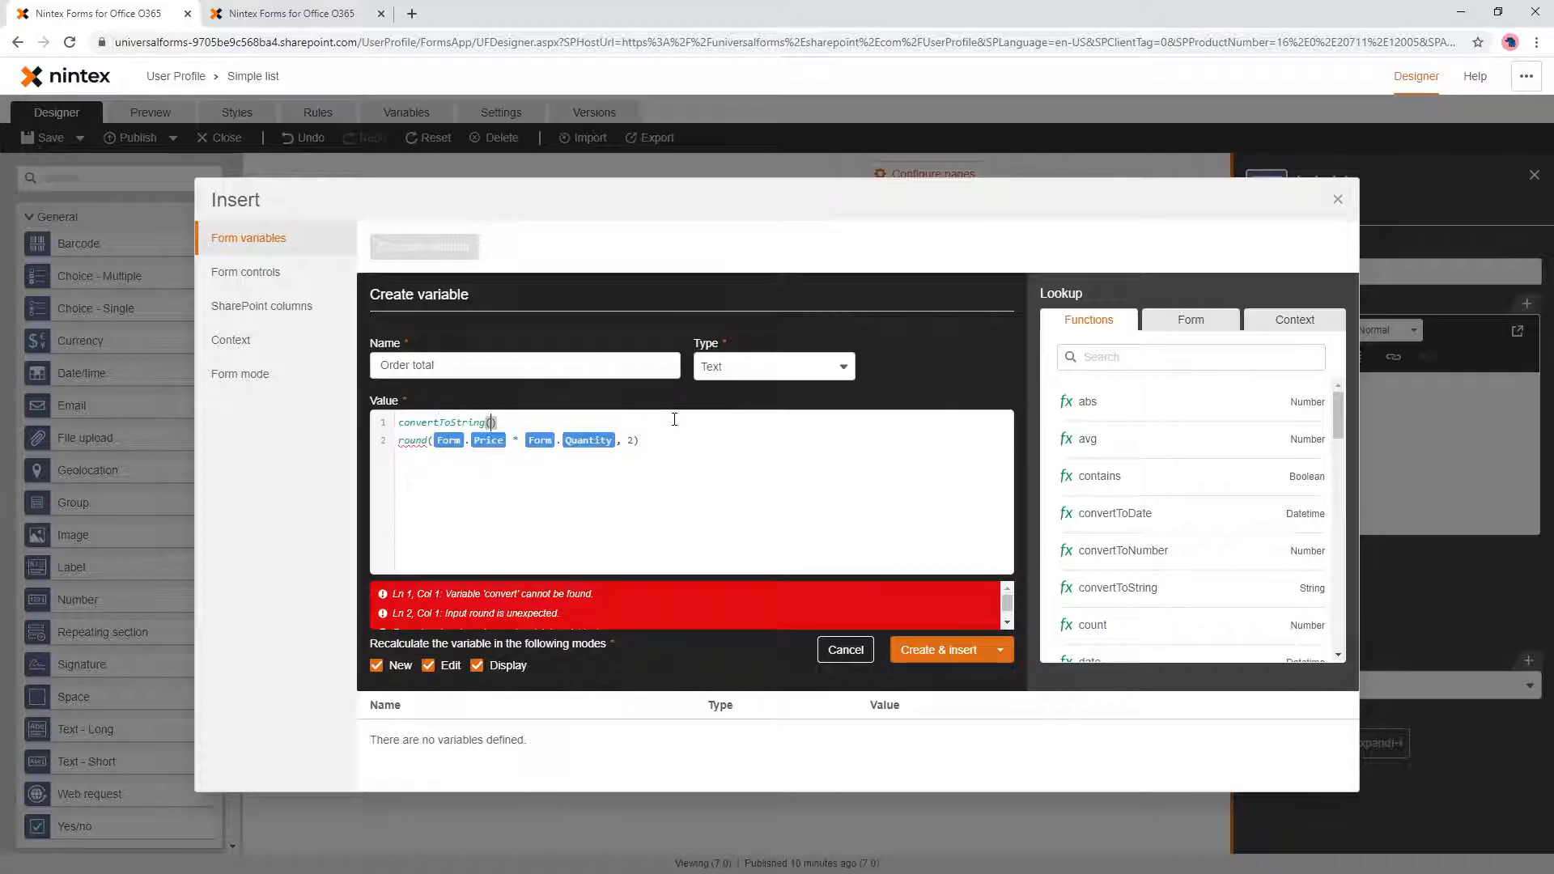
key("Delete")
key("End")
key("Return")
type(")")
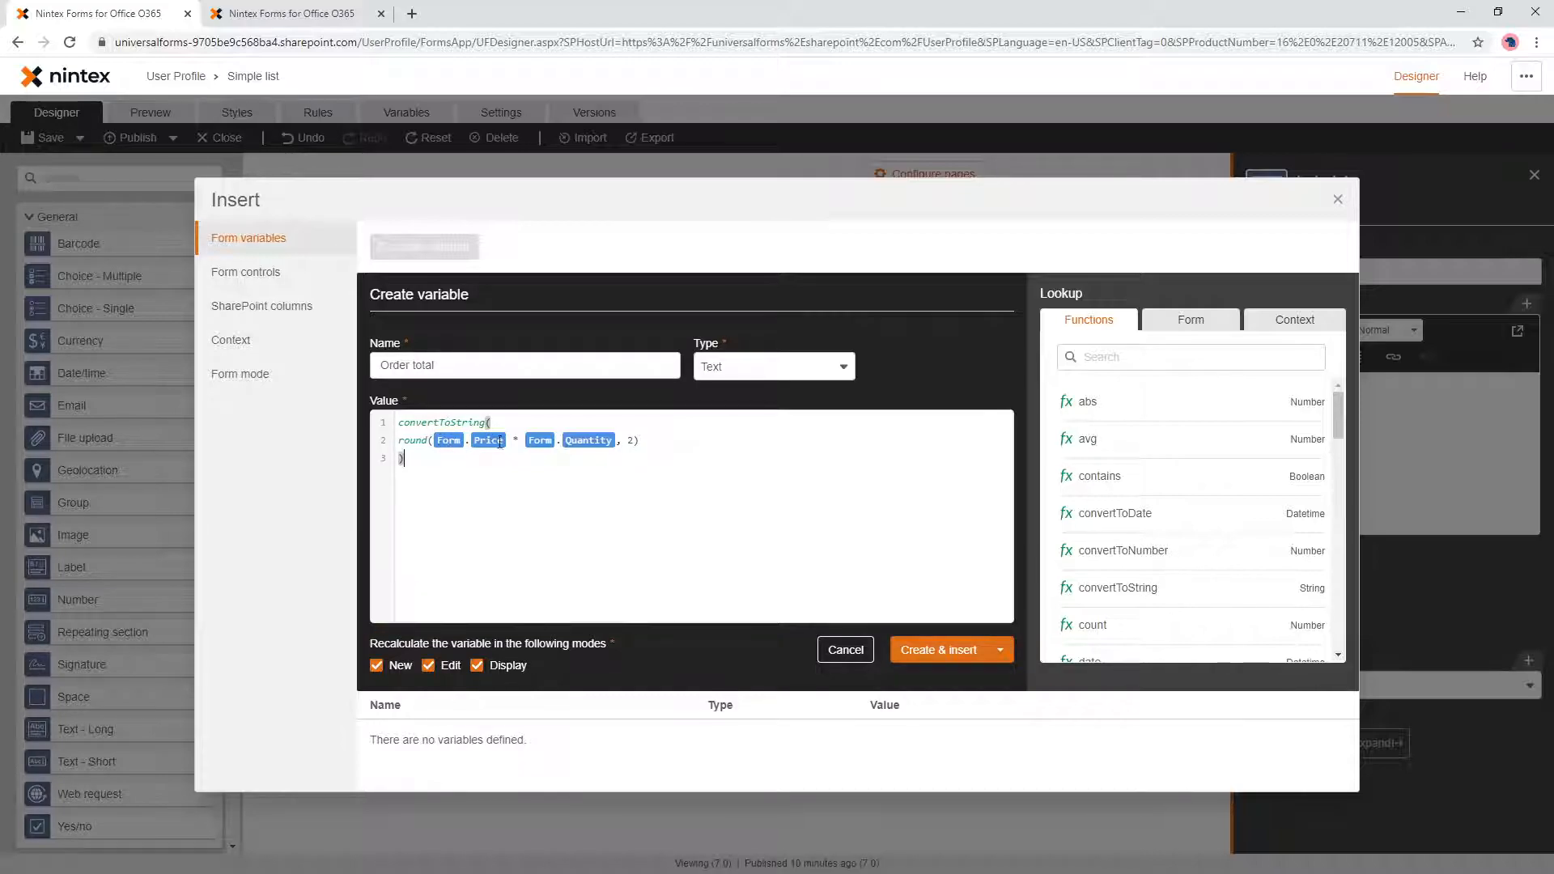
left_click(939, 650)
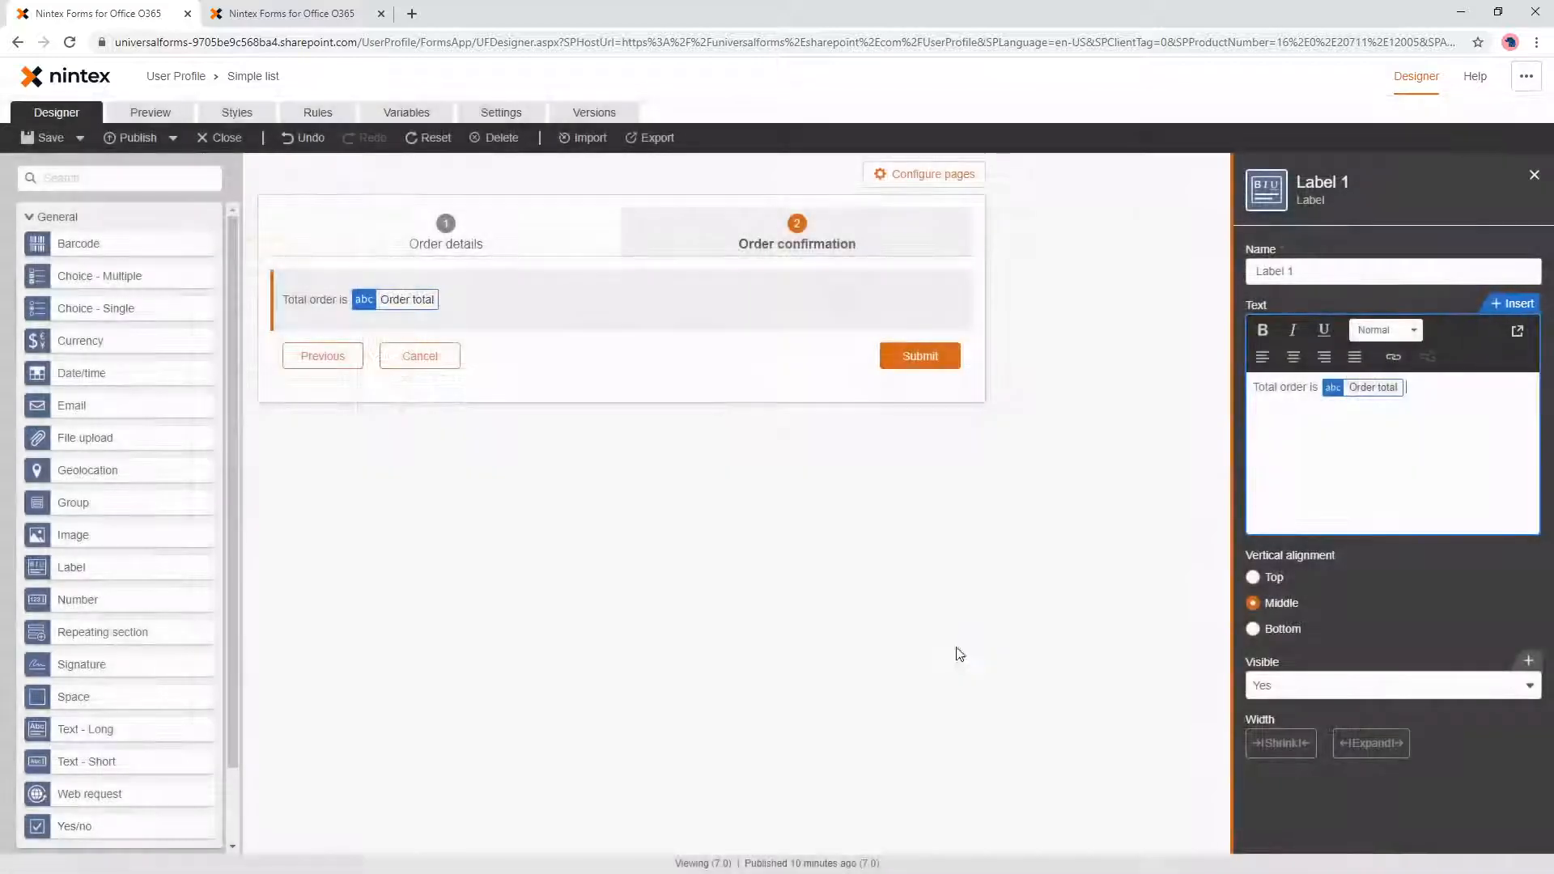
Step: Preview the form with Price 23 and Quantity 23, and compare the Total with the Order confirmation page's label
left_click(153, 114)
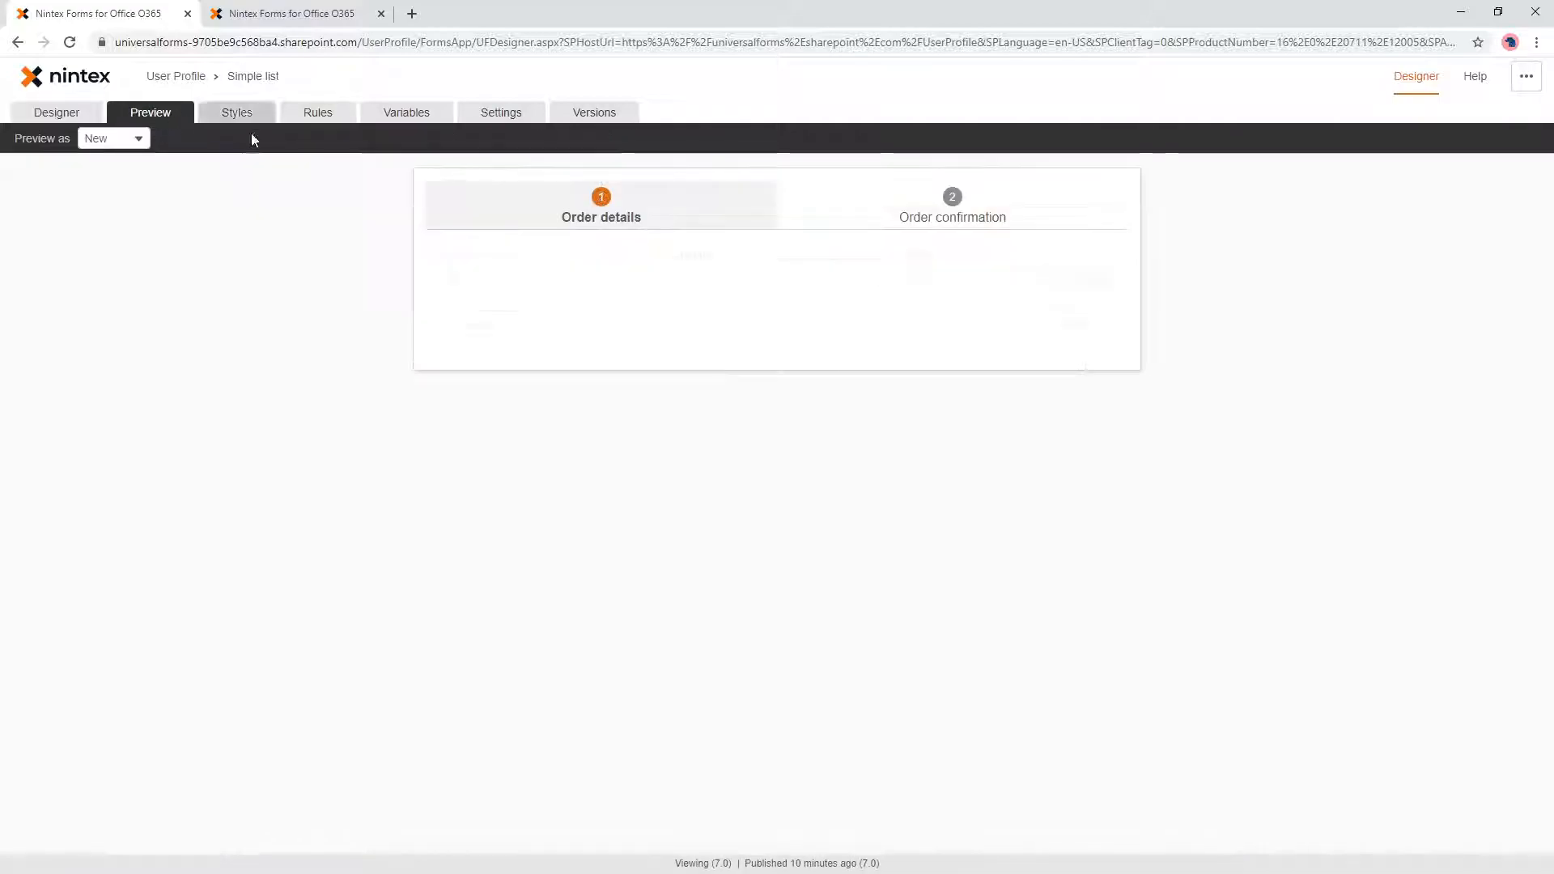
left_click(575, 283)
type("23")
key("Tab")
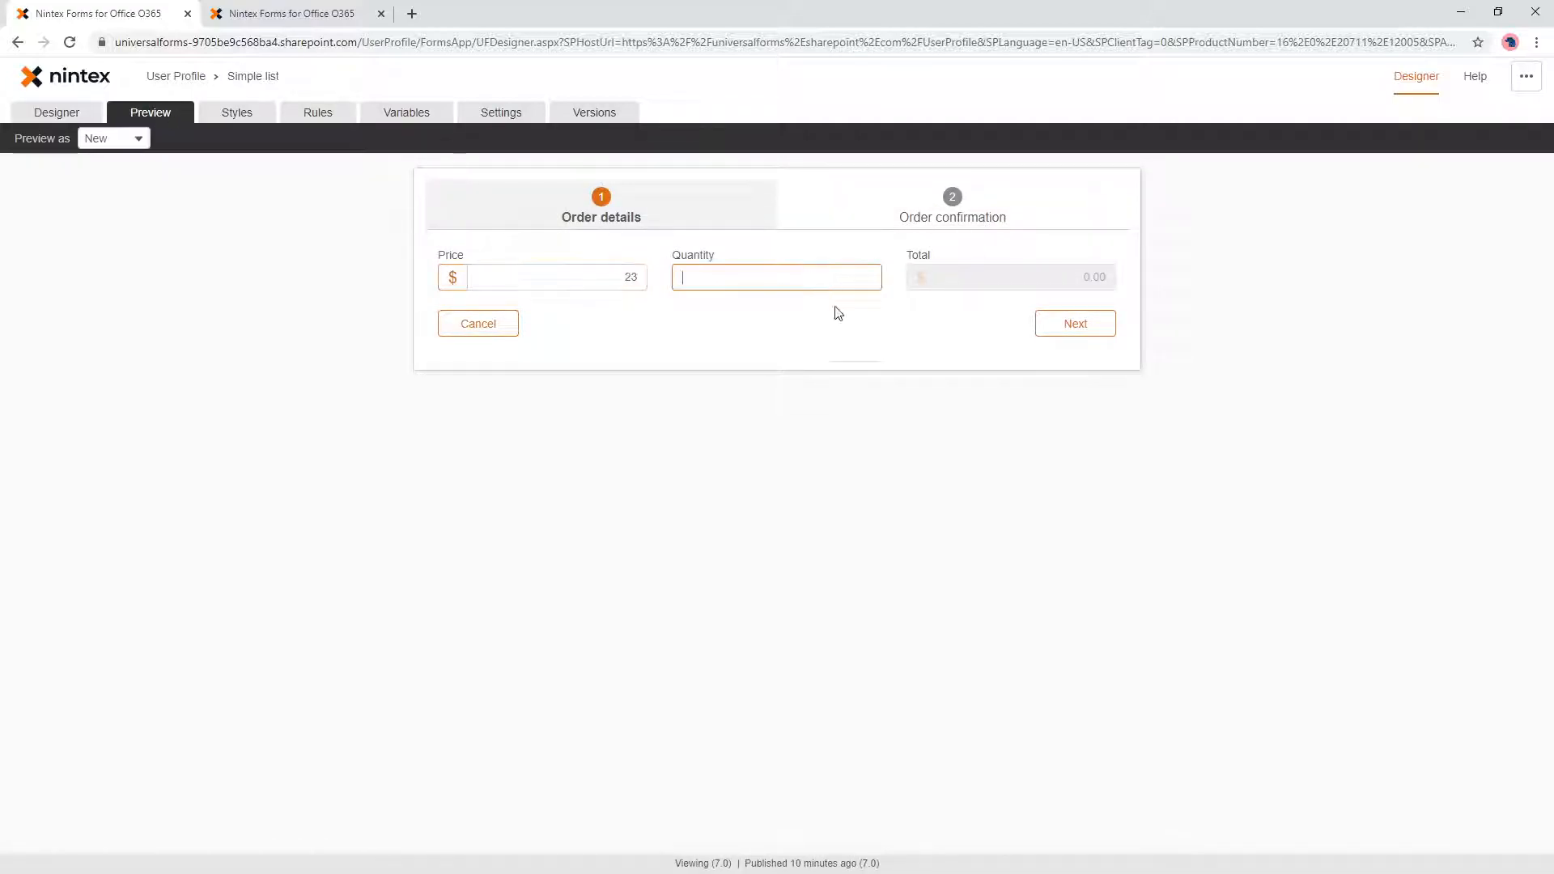
type("23")
key("Tab")
double_click(1093, 278)
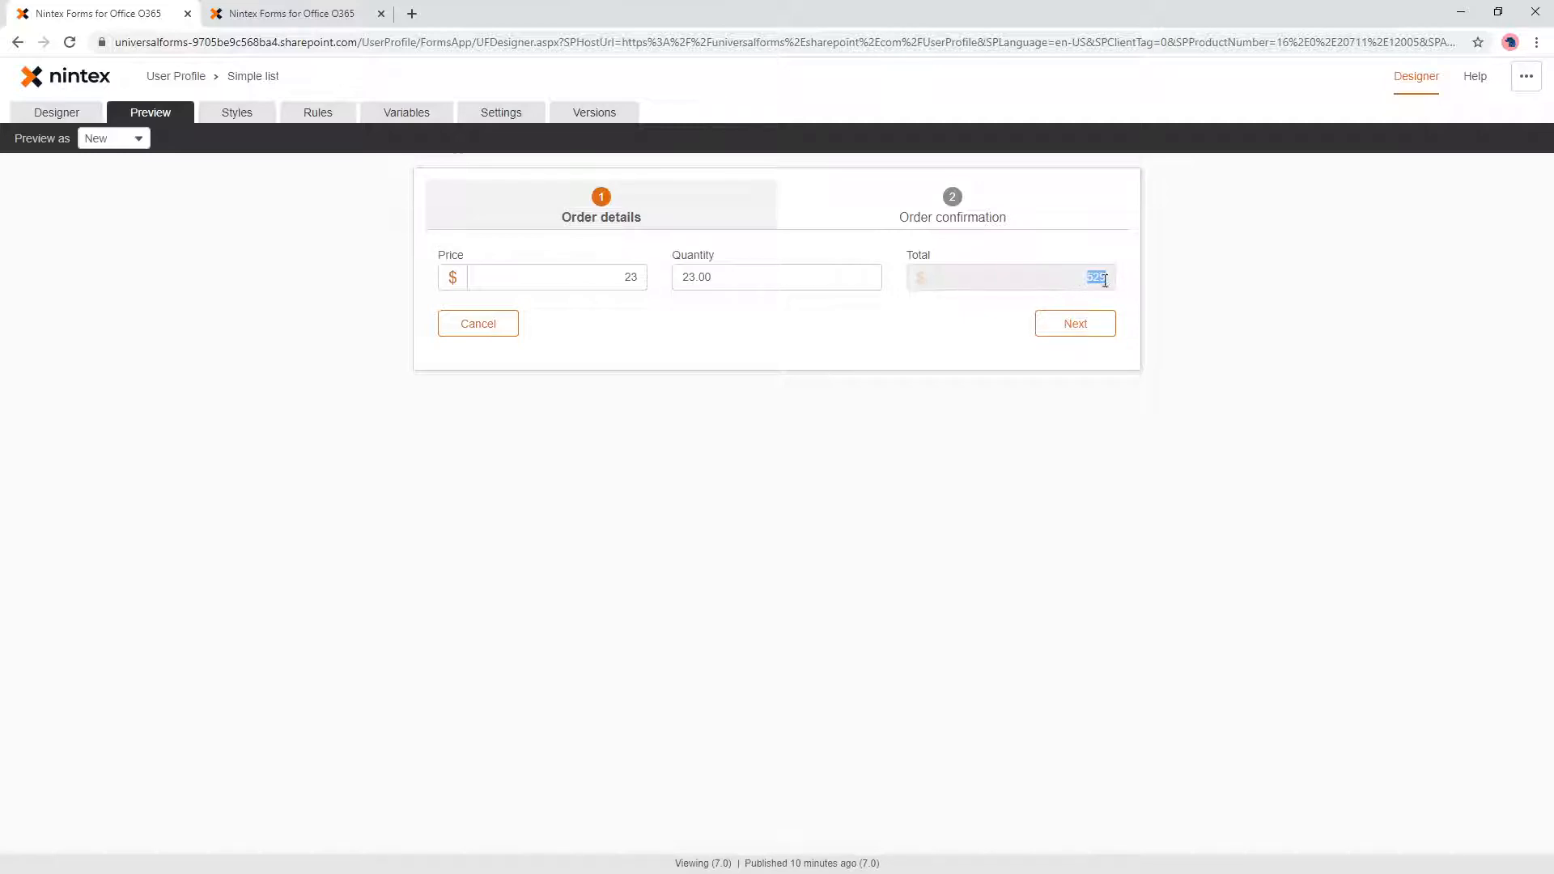
left_click(1070, 328)
left_click_drag(440, 260, 569, 267)
left_click(610, 271)
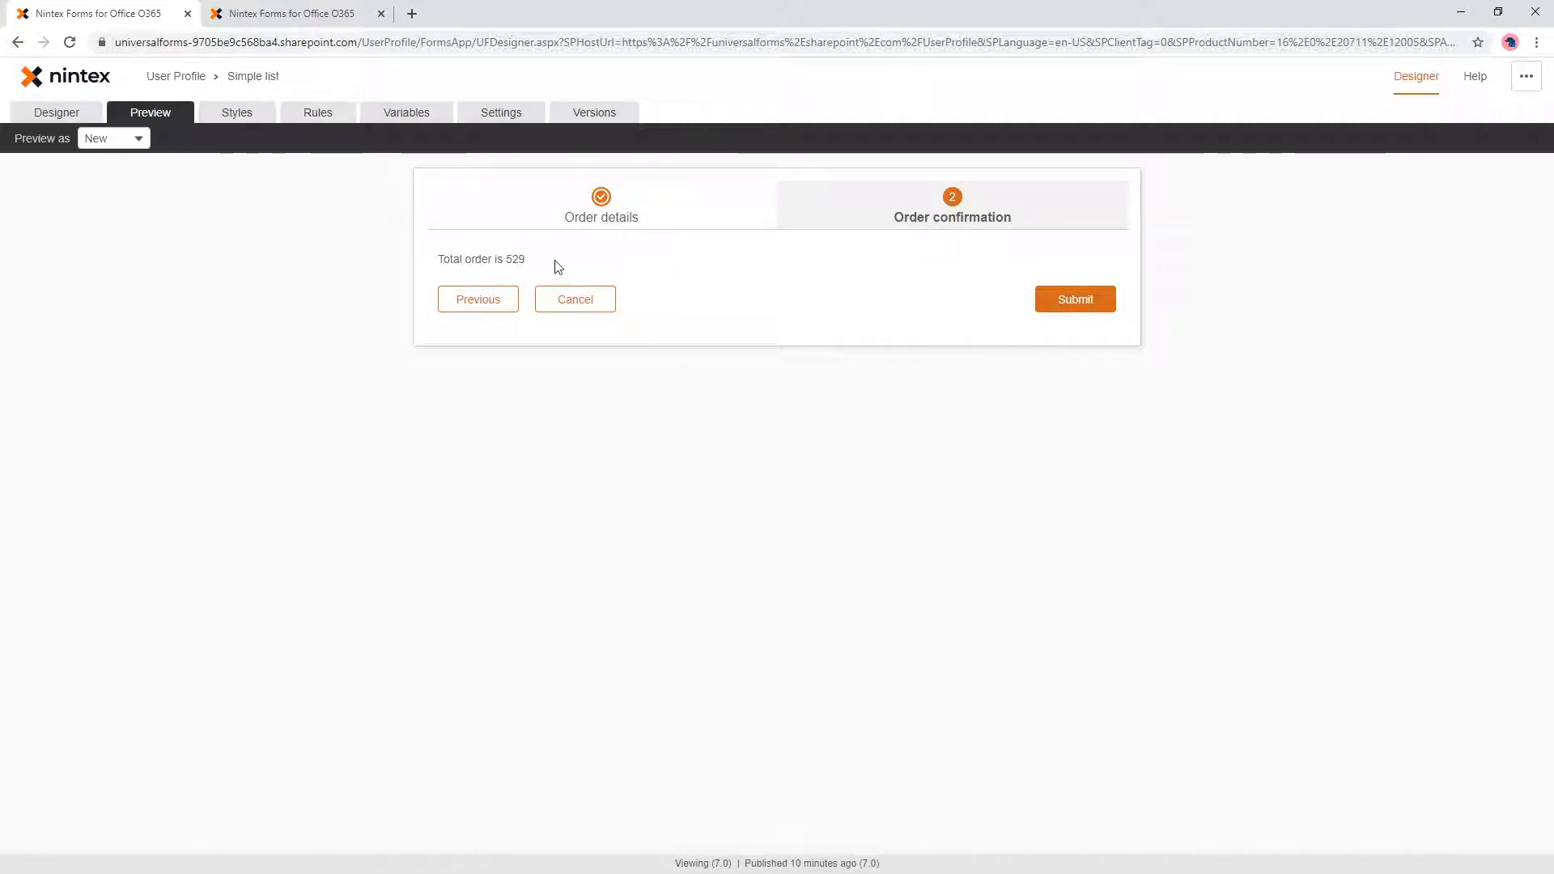
left_click(601, 225)
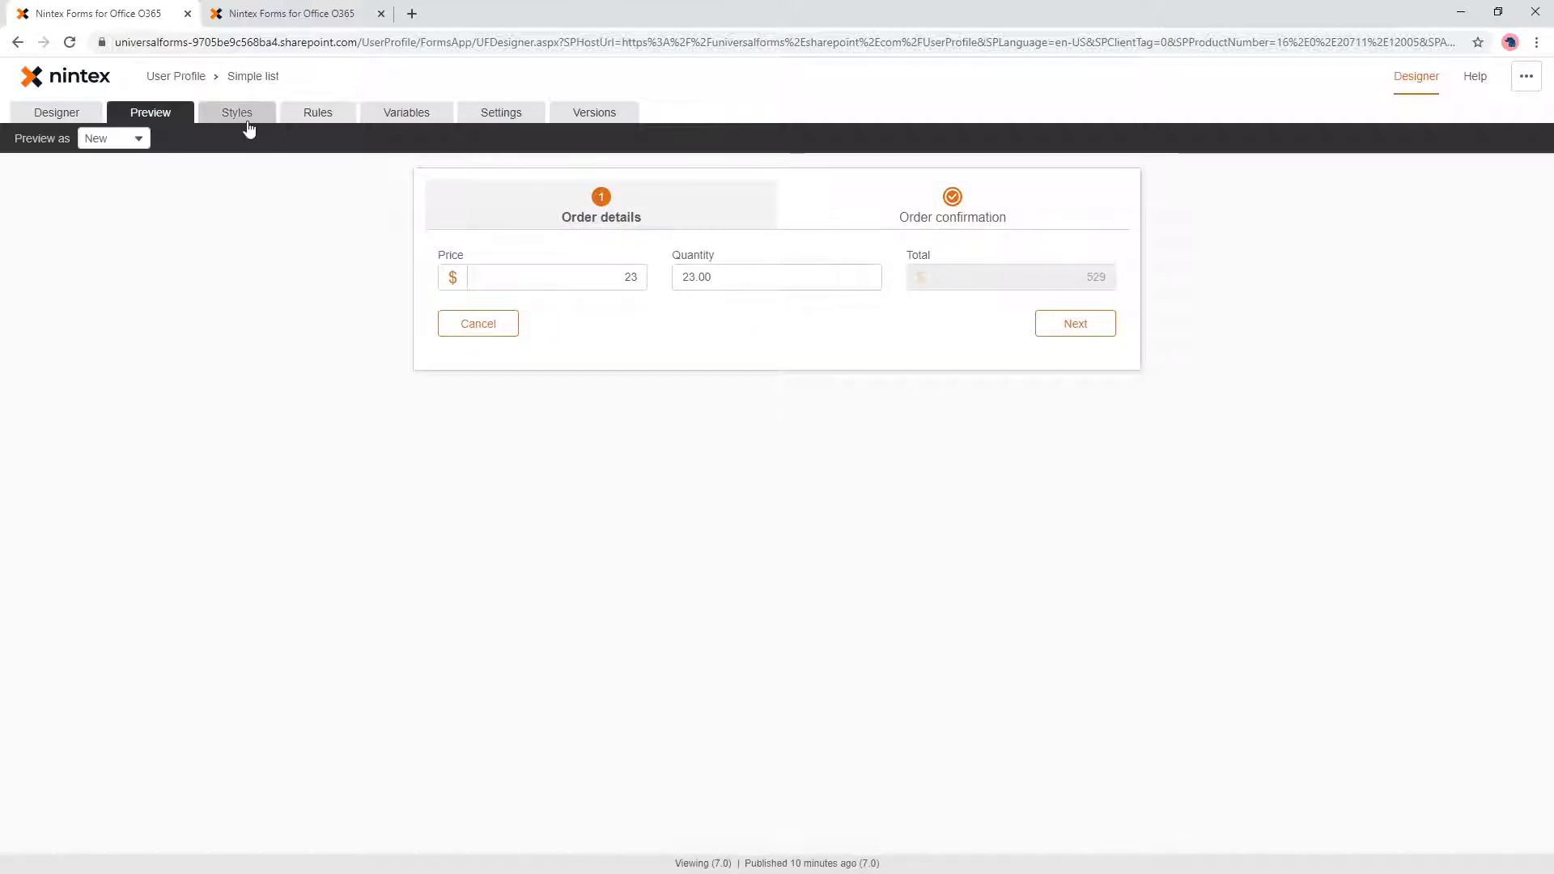
Step: Change the Calculate total rule's Then formula to round(([Form].[Price] * [Form].[Quantity]) * 1.1, 2) and update the rule
left_click(57, 112)
left_click(834, 309)
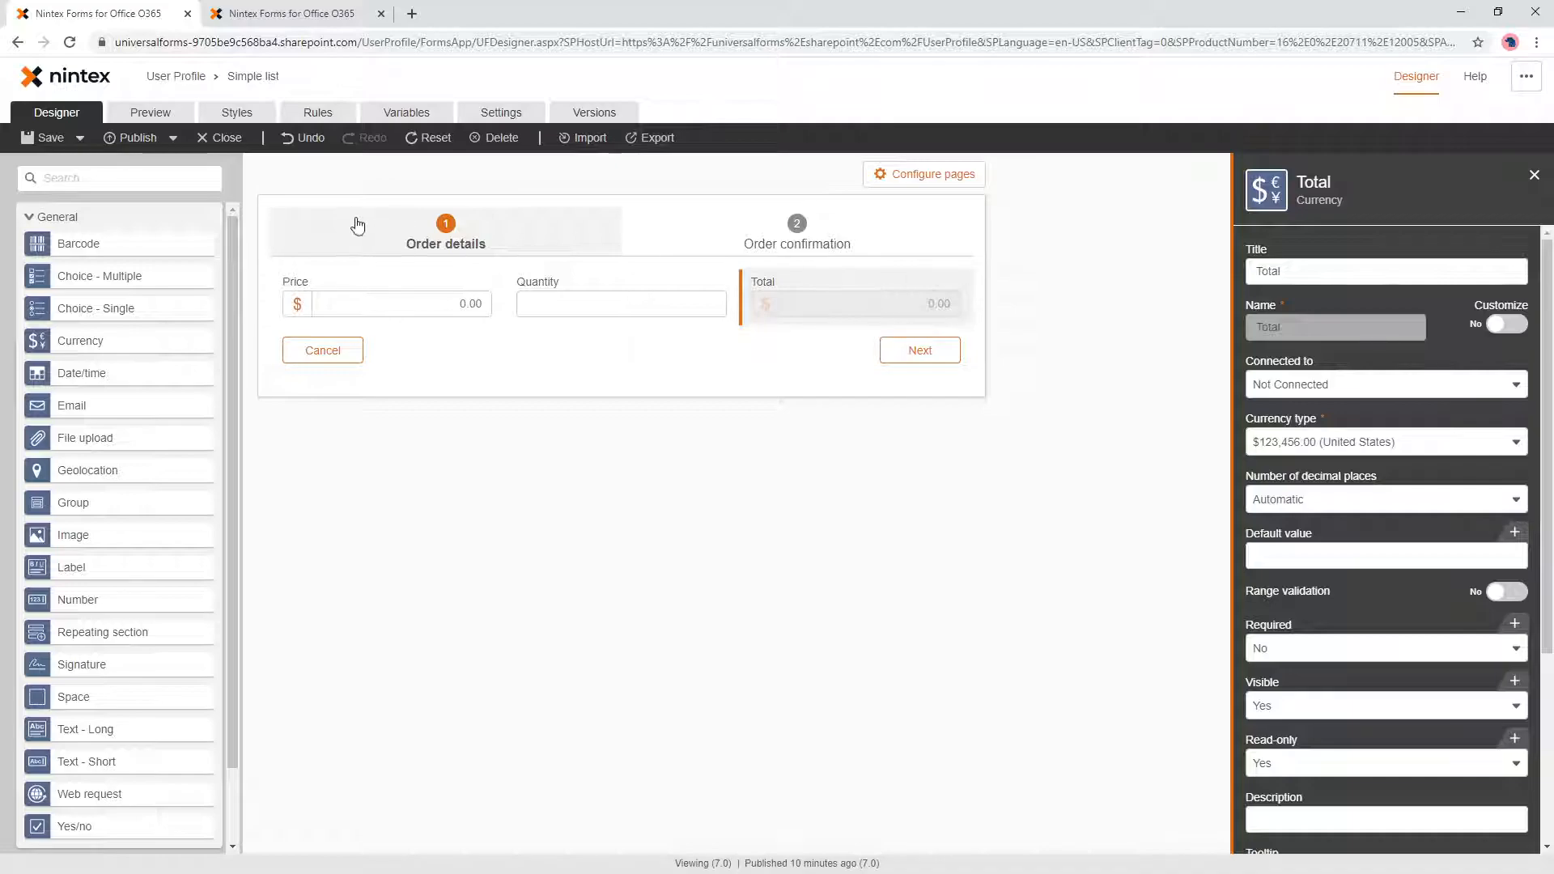
left_click(338, 113)
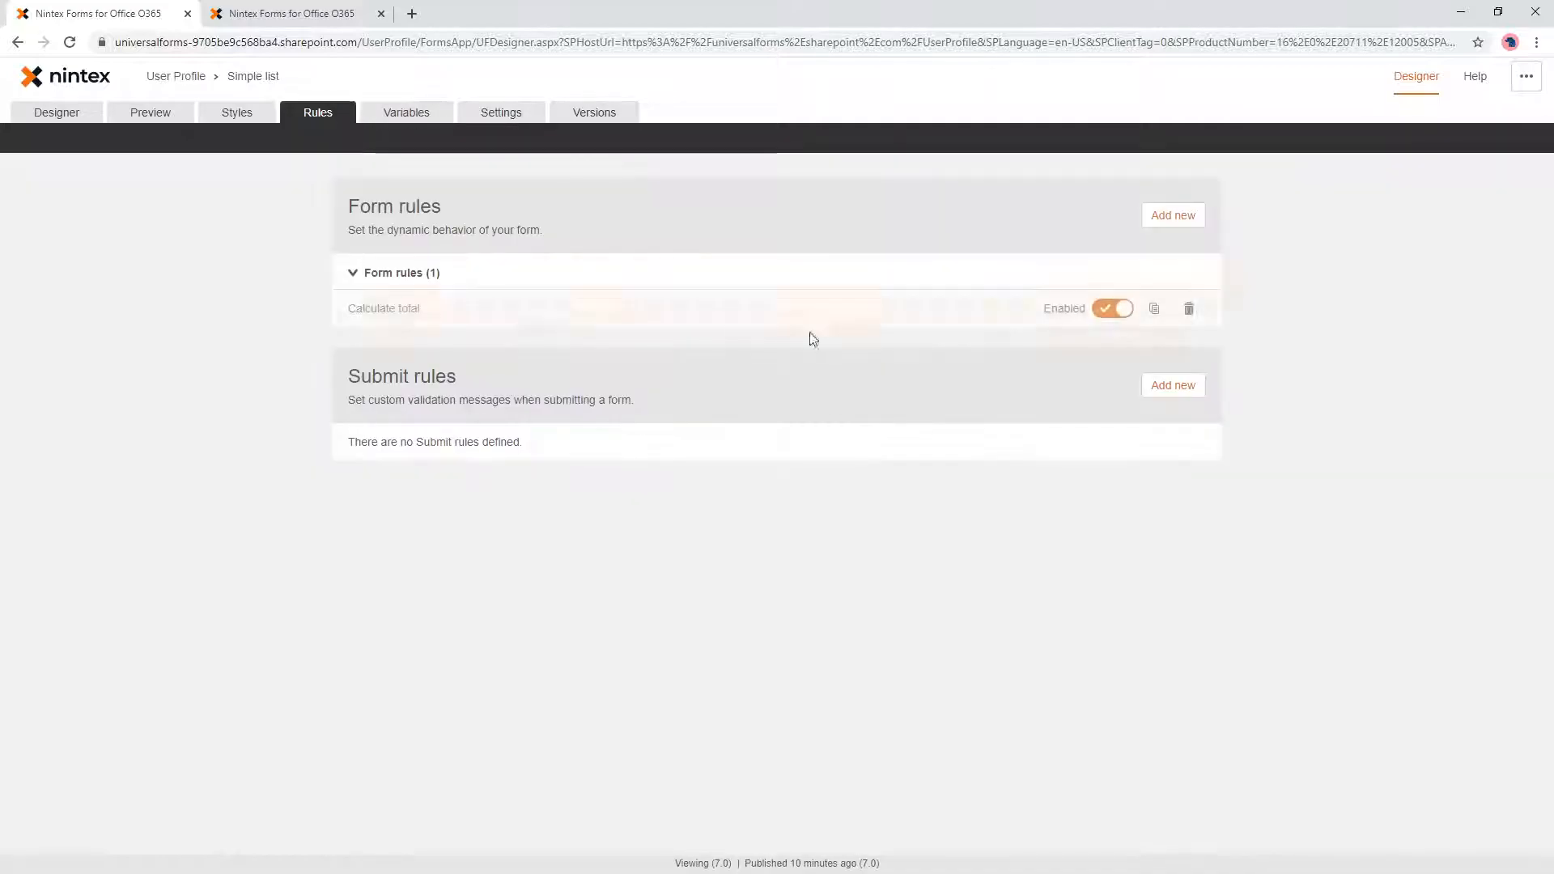
left_click(907, 324)
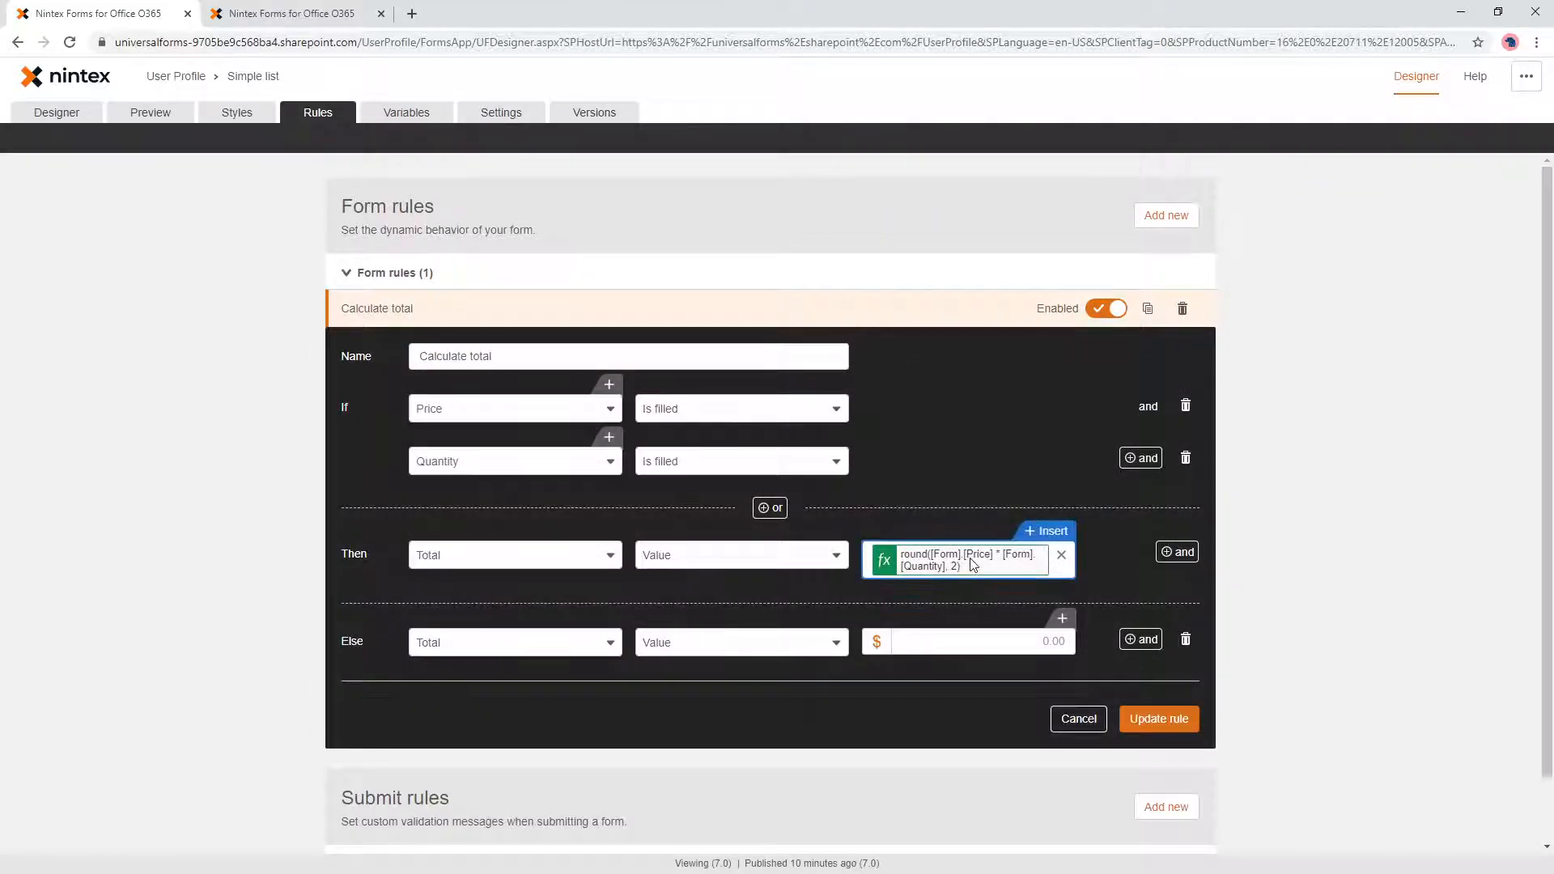
left_click(891, 559)
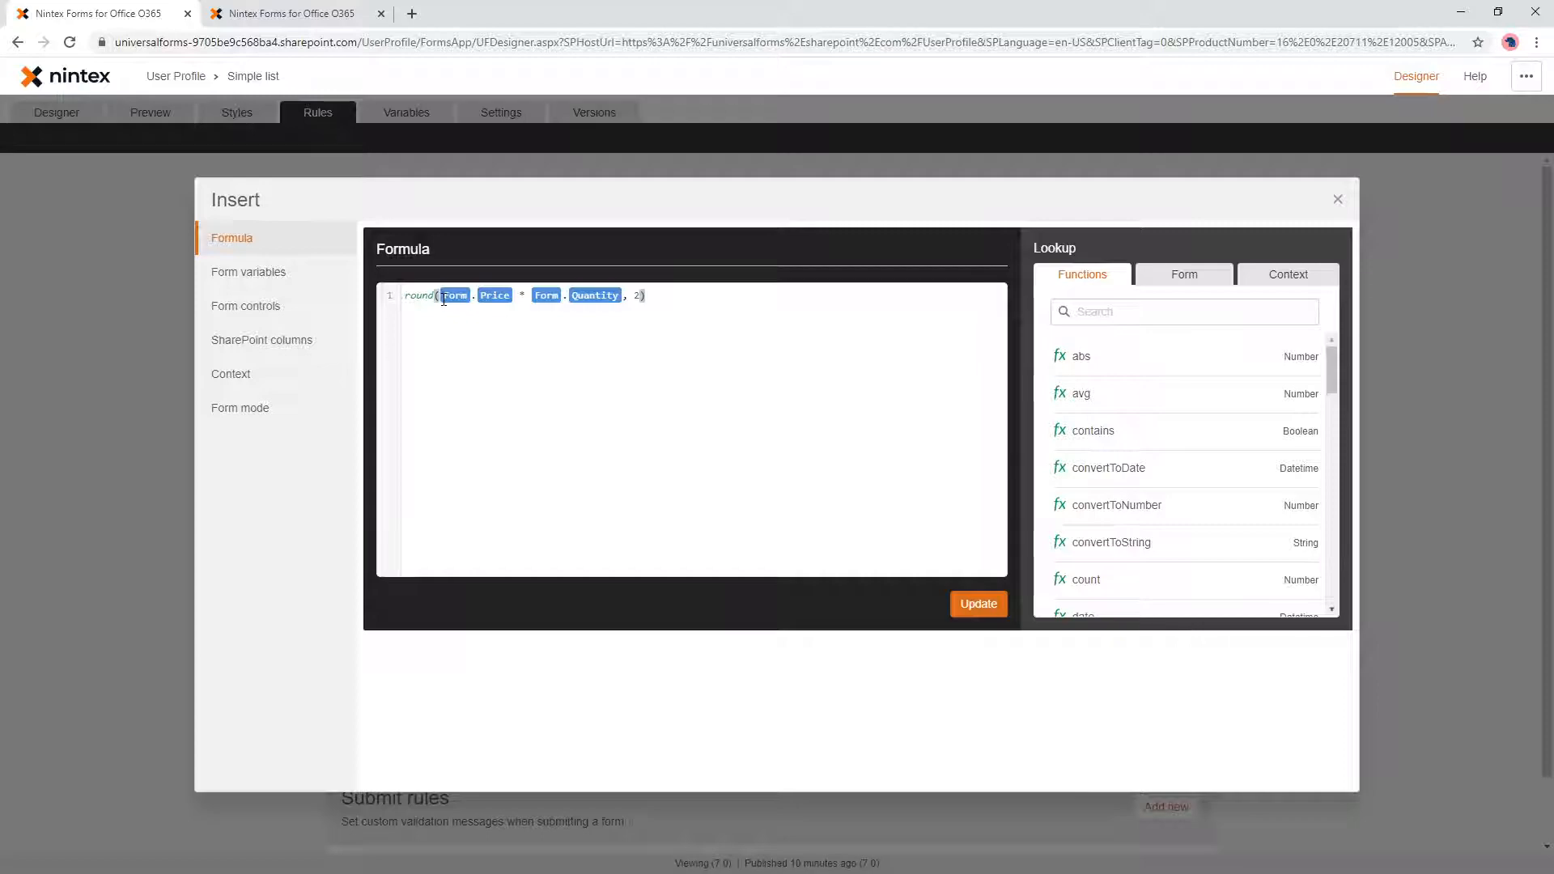
type("(")
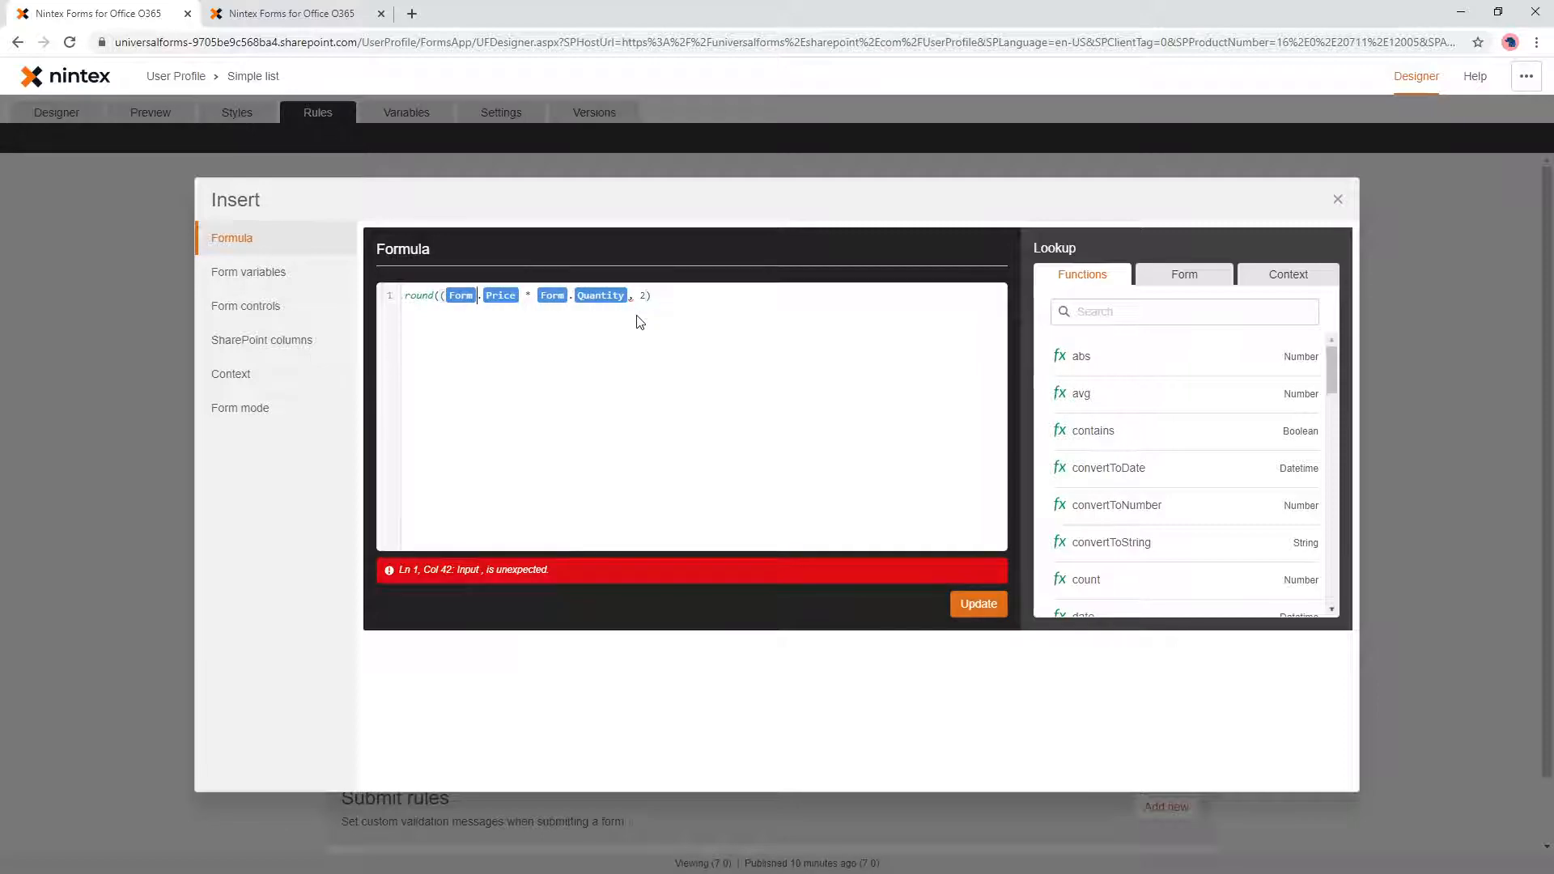
type(")")
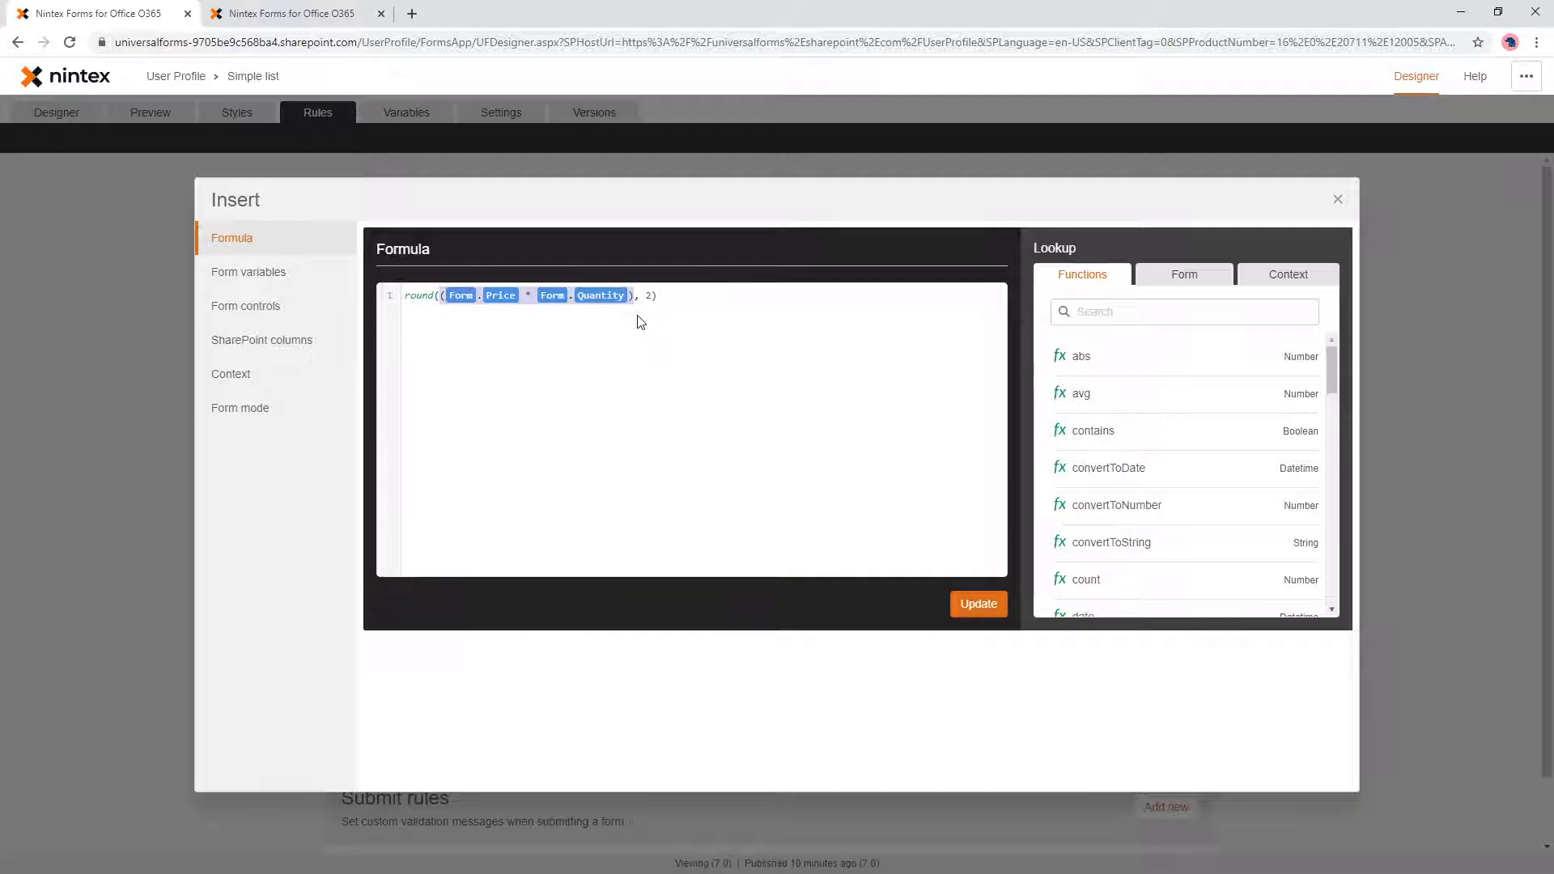
type("*")
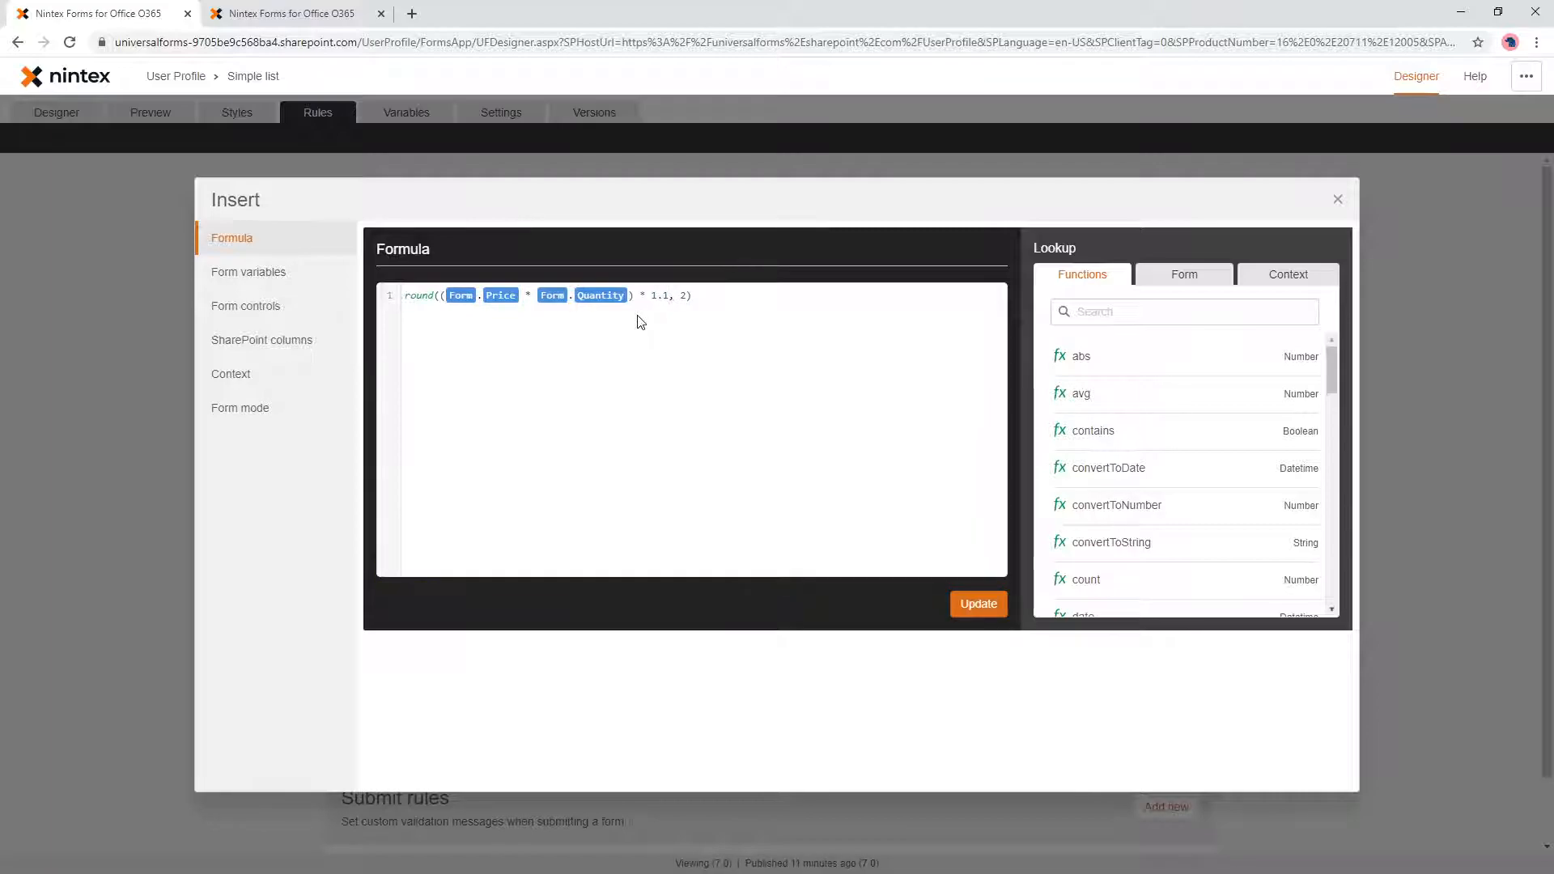
left_click(975, 603)
left_click(1172, 720)
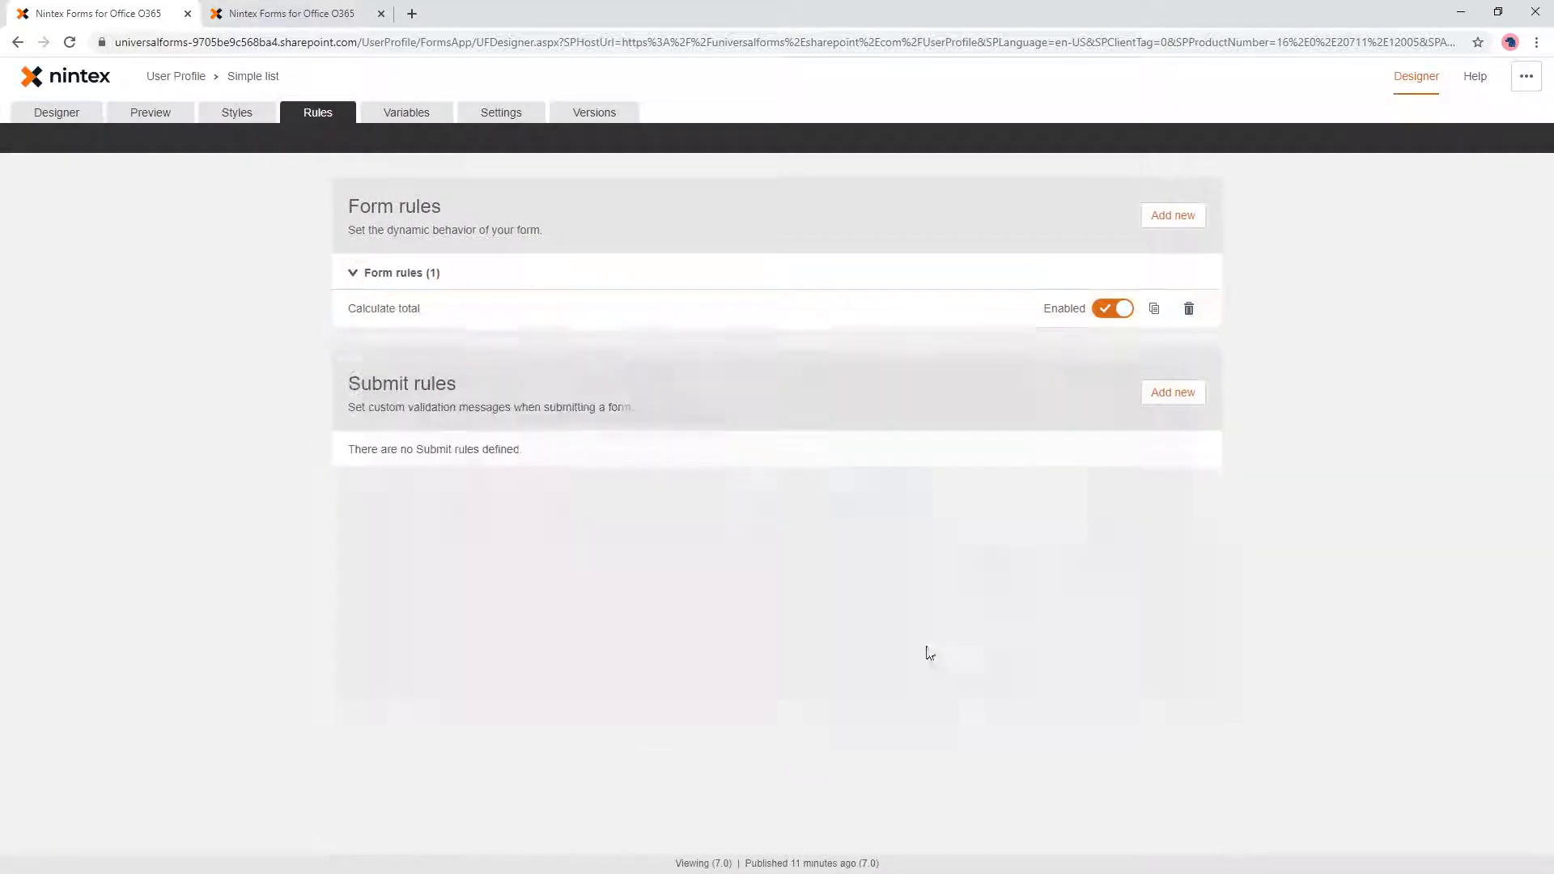
Step: Preview the form with Price 10 and Quantity 10, and check the Total against the order total on the confirmation page
left_click(150, 112)
left_click(628, 277)
type("10")
left_click(841, 275)
type("1")
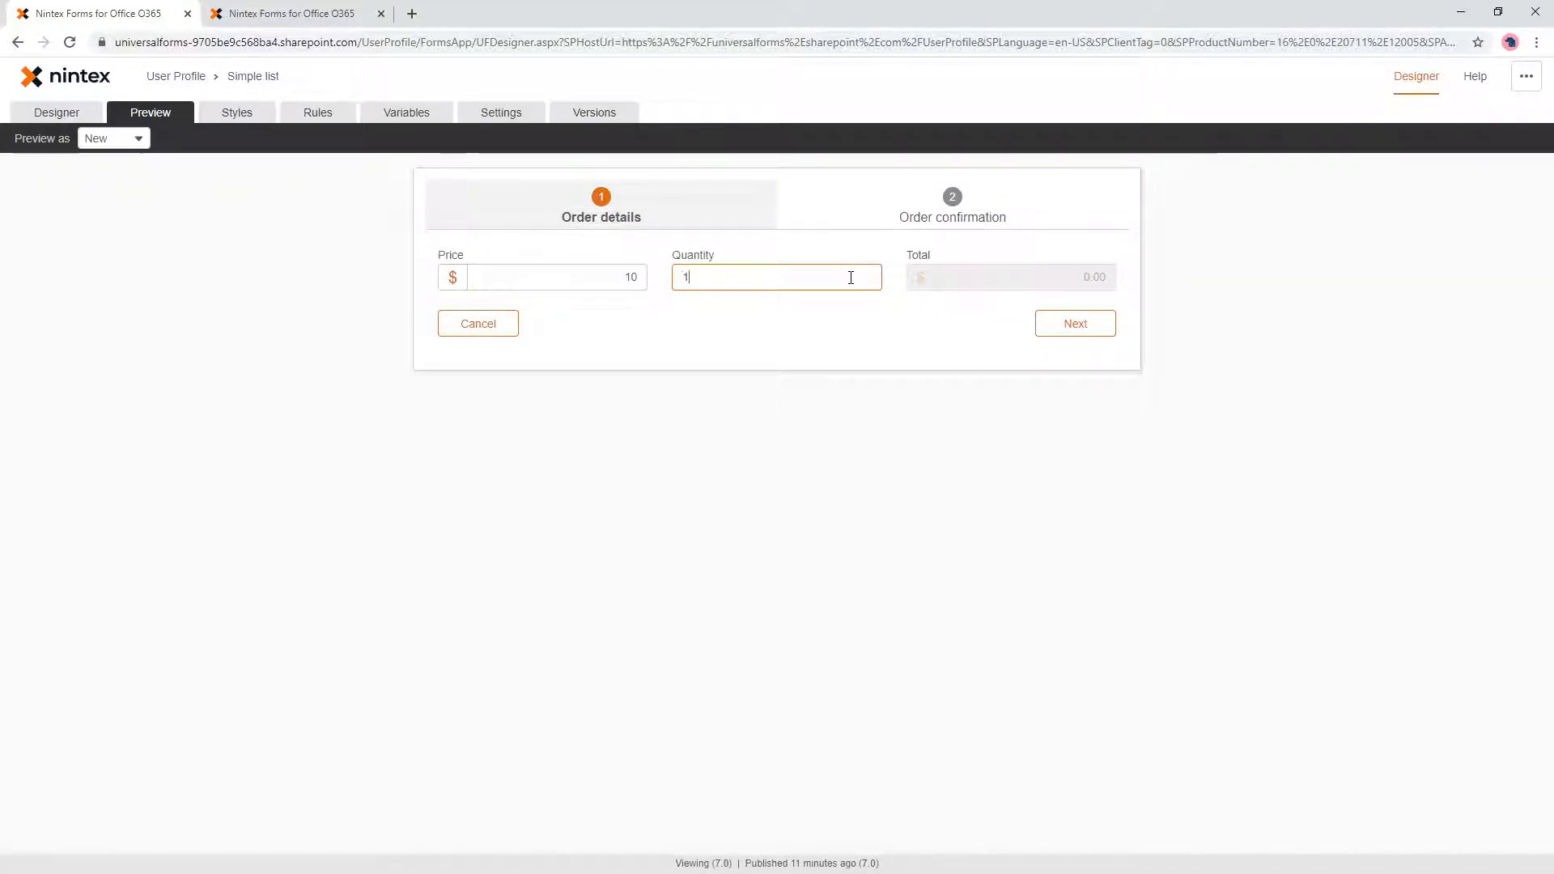
left_click(914, 344)
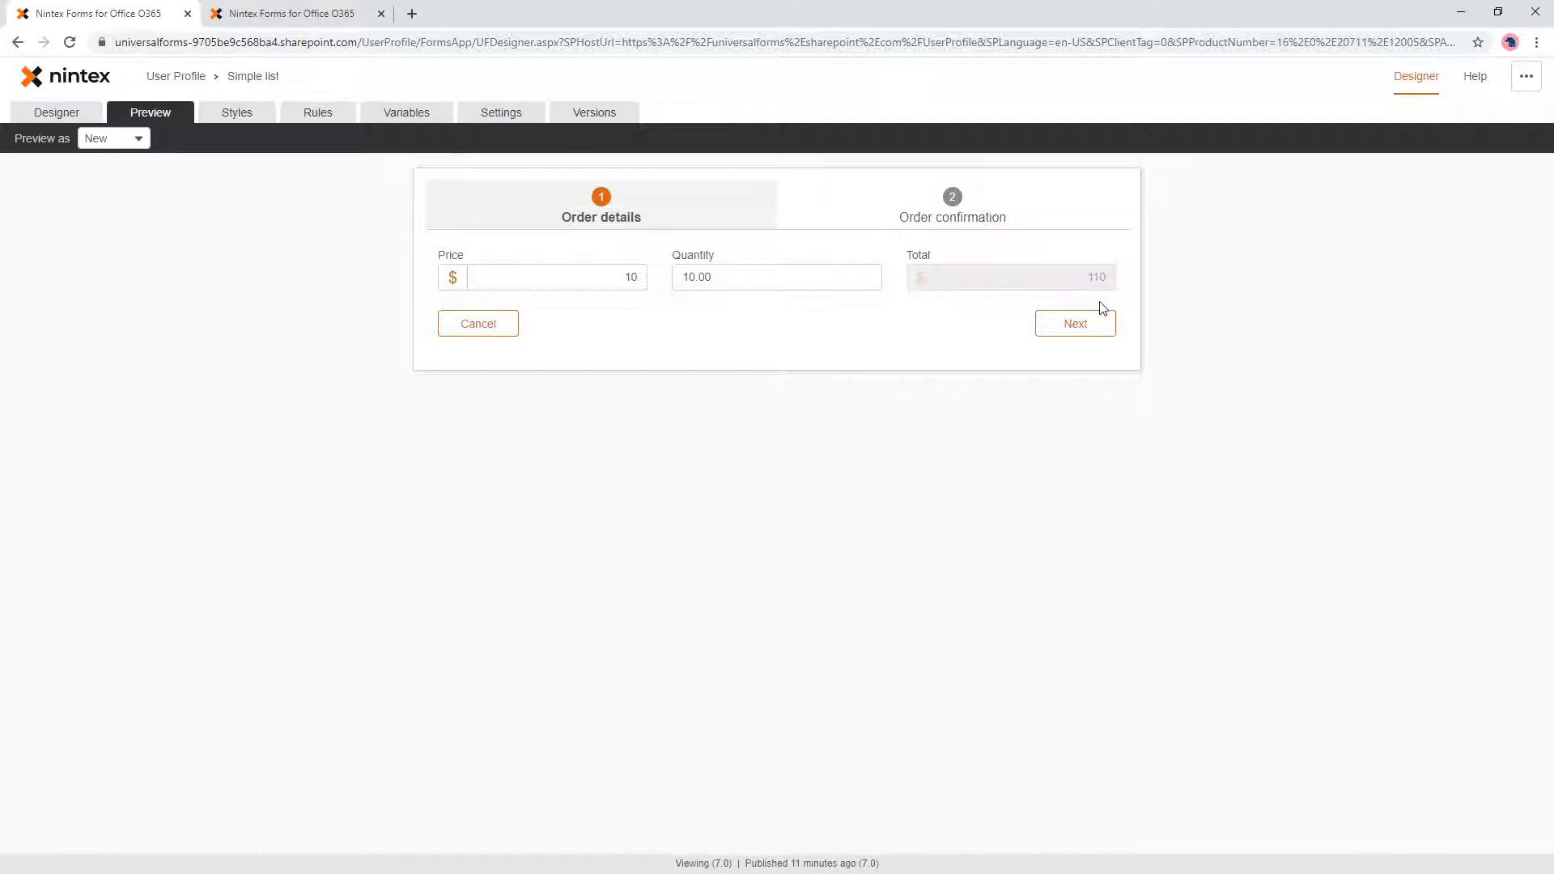
left_click(1101, 322)
left_click_drag(438, 259, 931, 273)
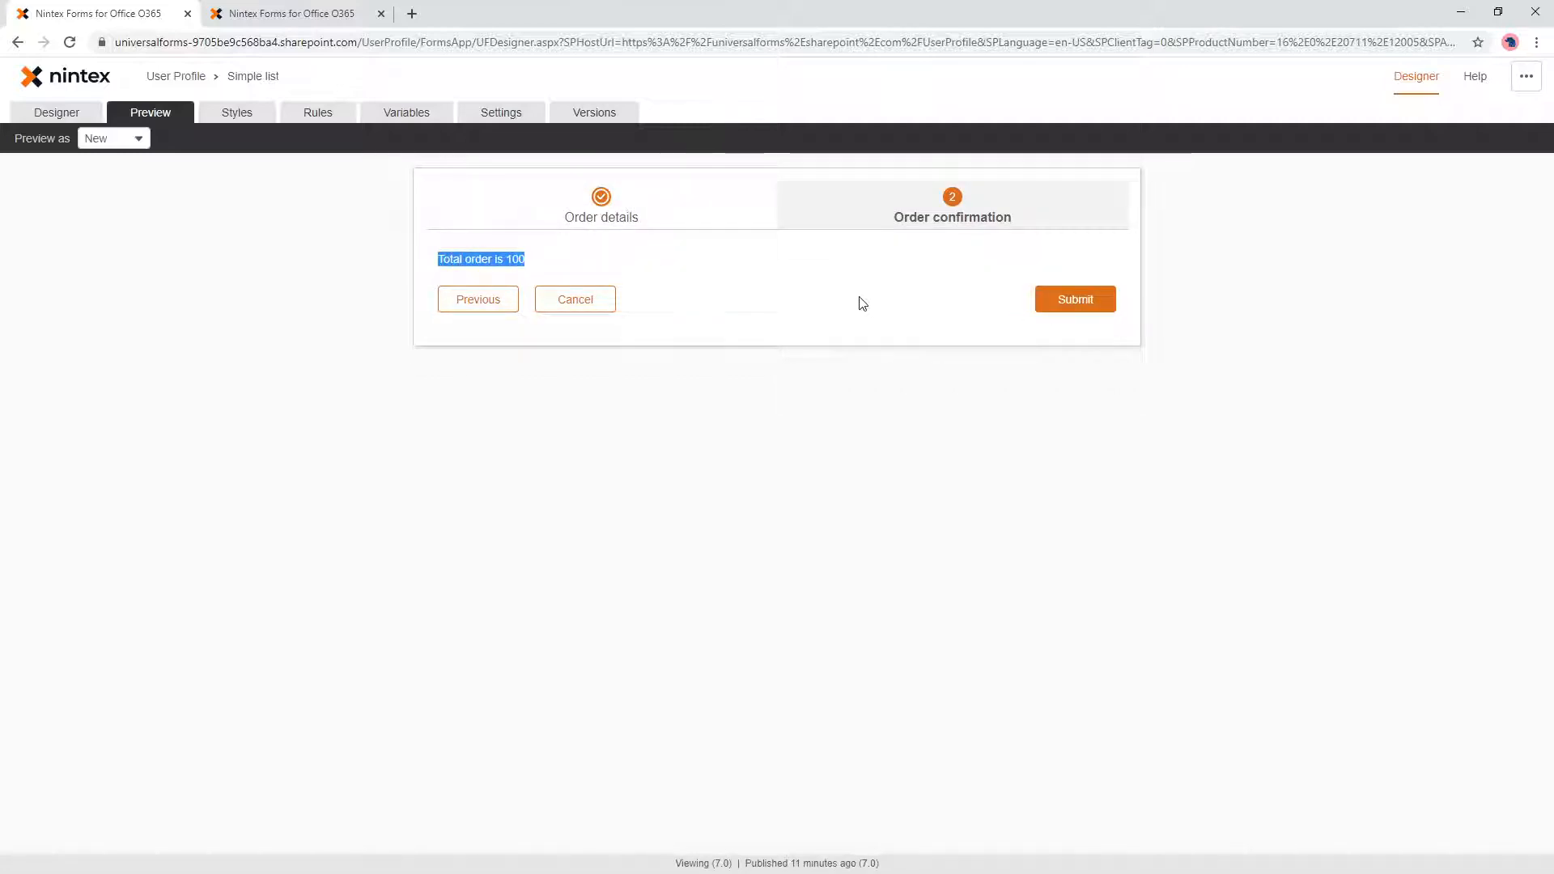
Step: Examine the formula in the Calculate total rule and the variable used in the Order confirmation page's label
left_click(318, 114)
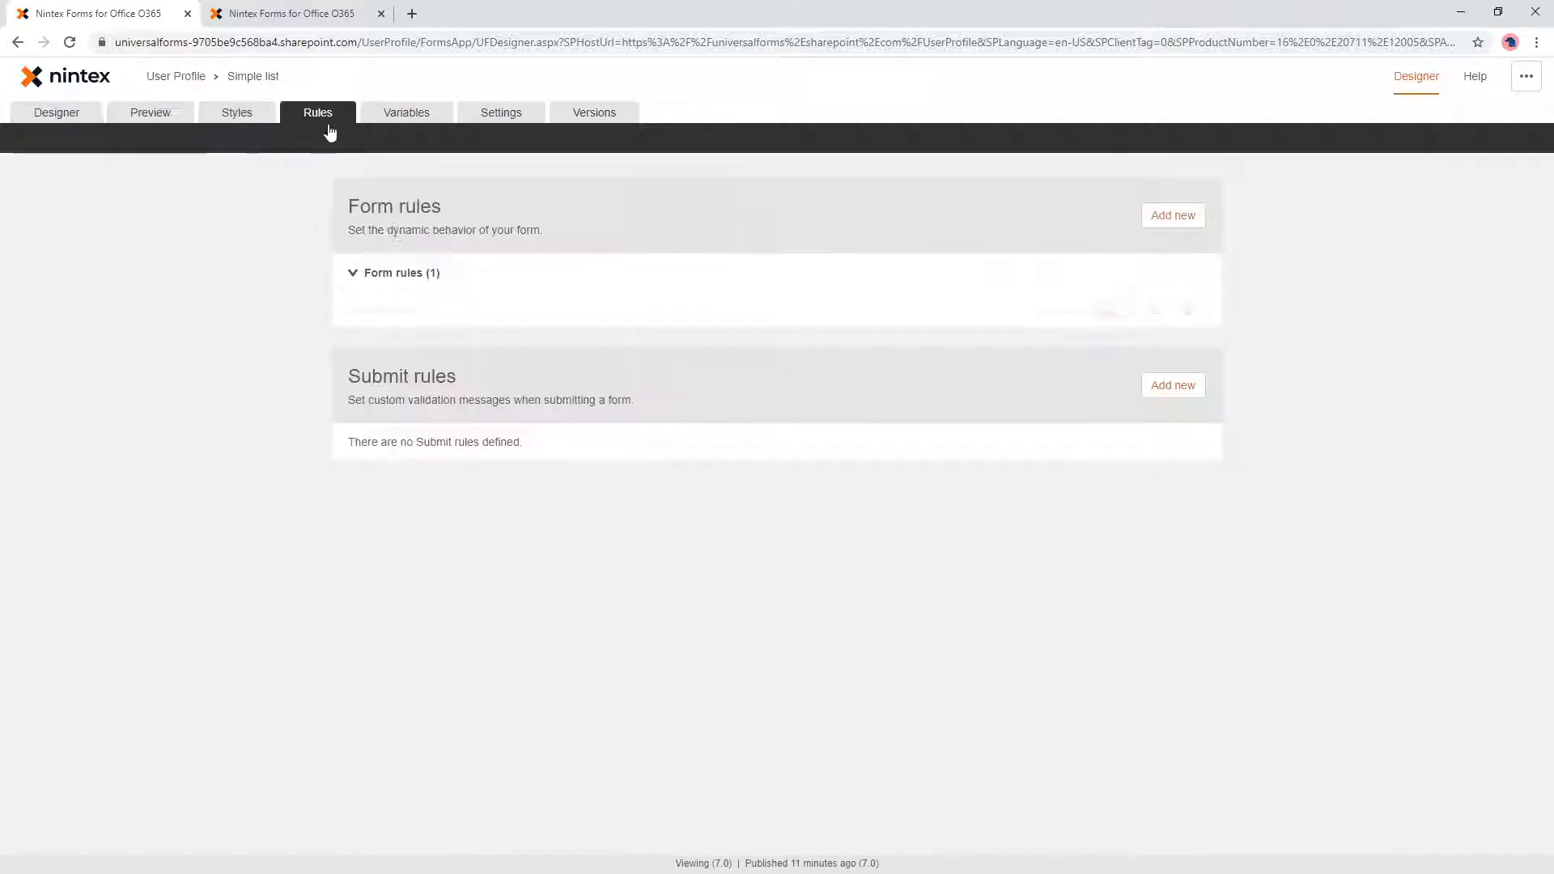
left_click(588, 319)
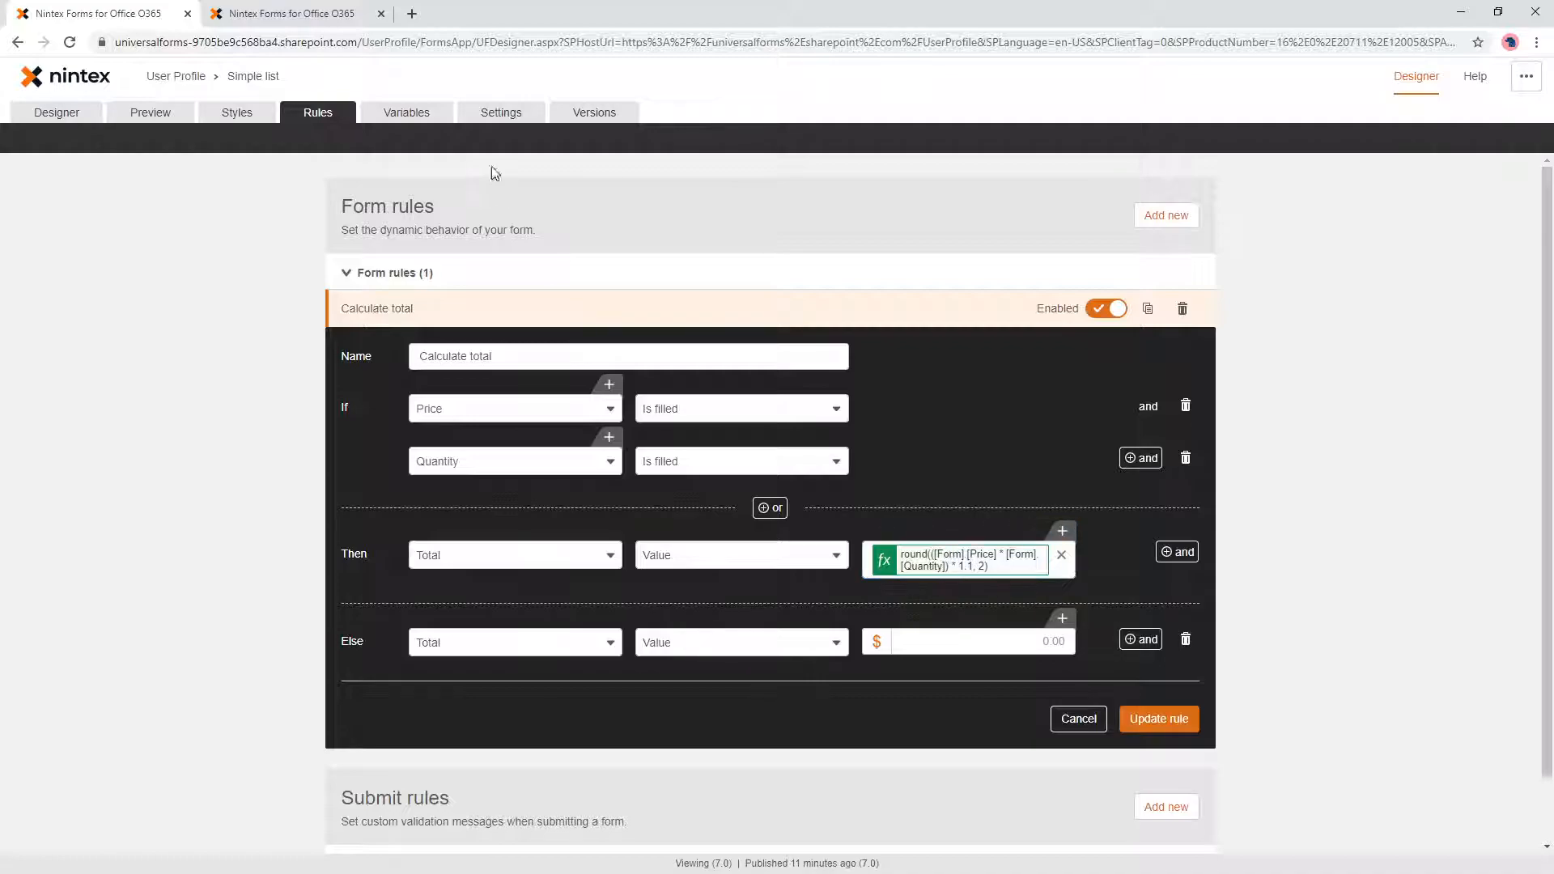
left_click(76, 117)
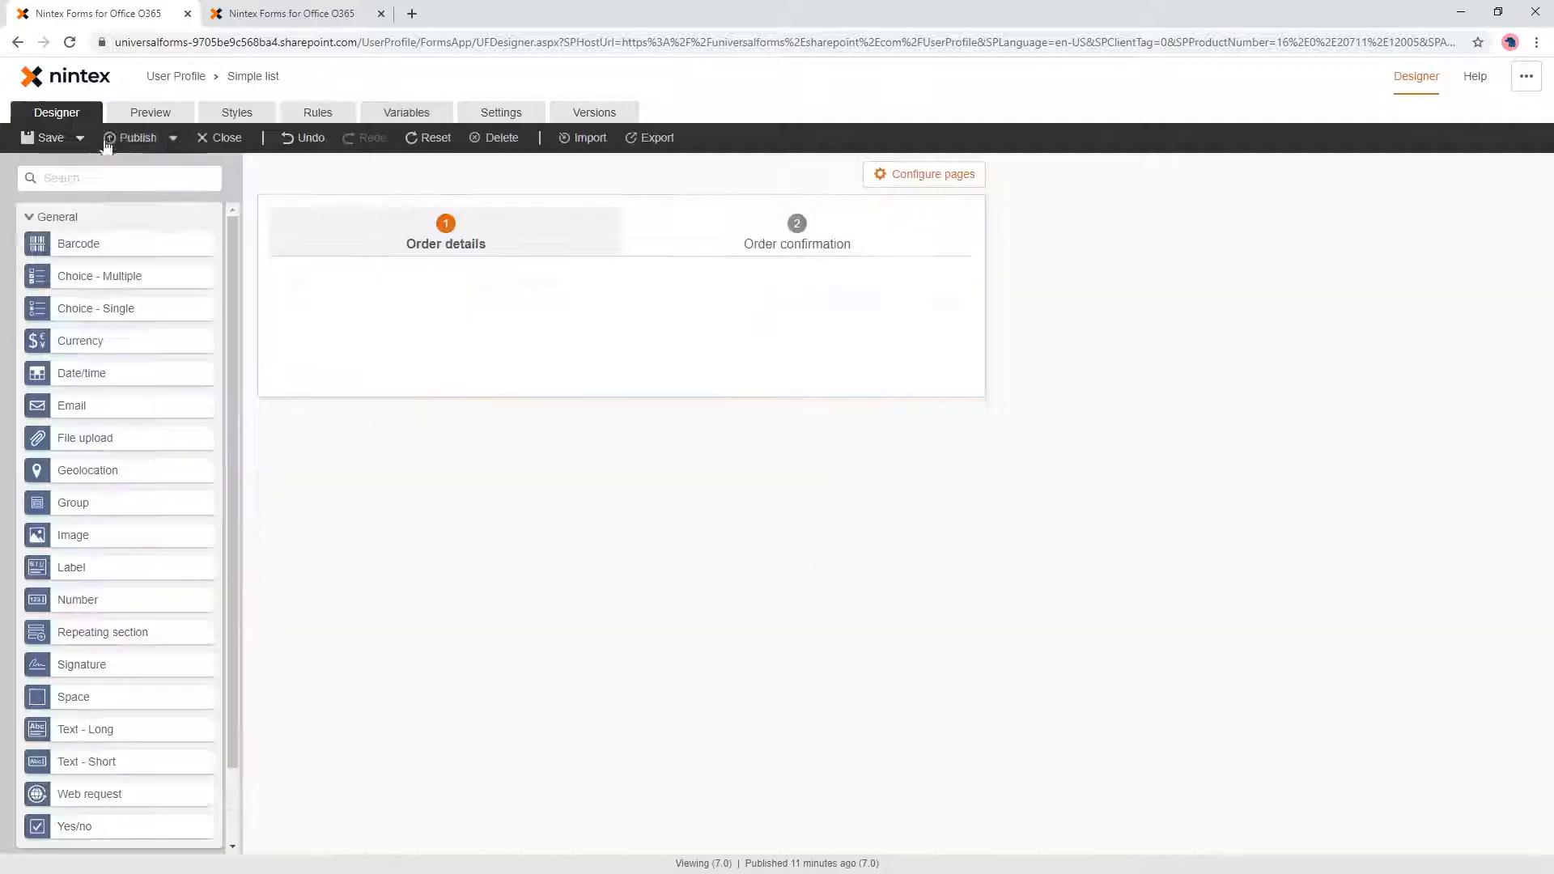
left_click(719, 241)
left_click(418, 301)
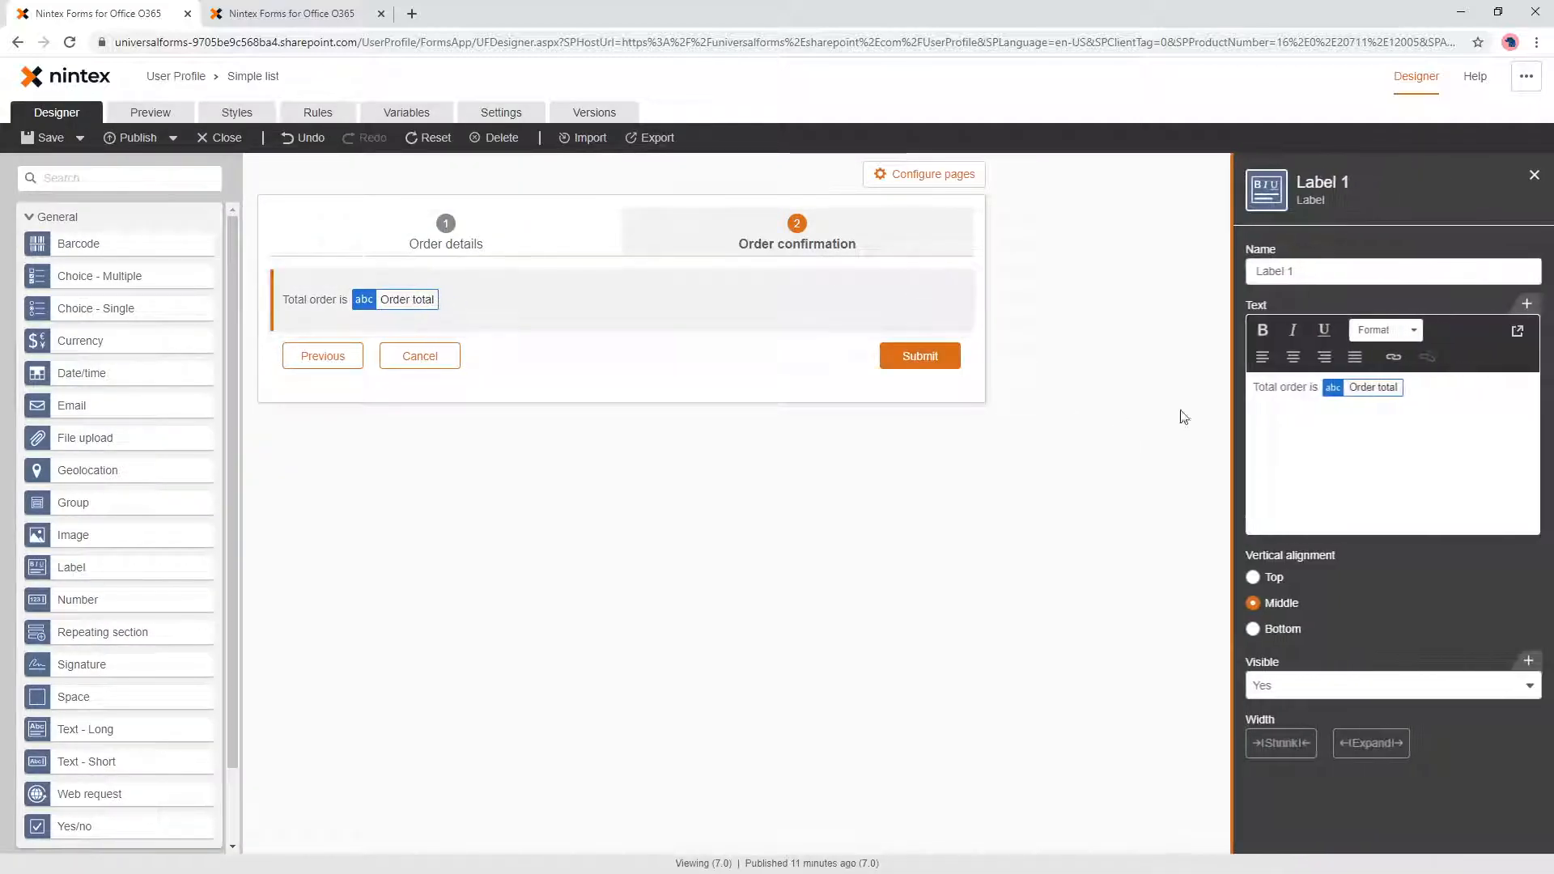
Step: Update the Order total variable's value to convertToString(round(([Form].[Price] * [Form].[Quantity] *1.1), 2))
left_click(414, 114)
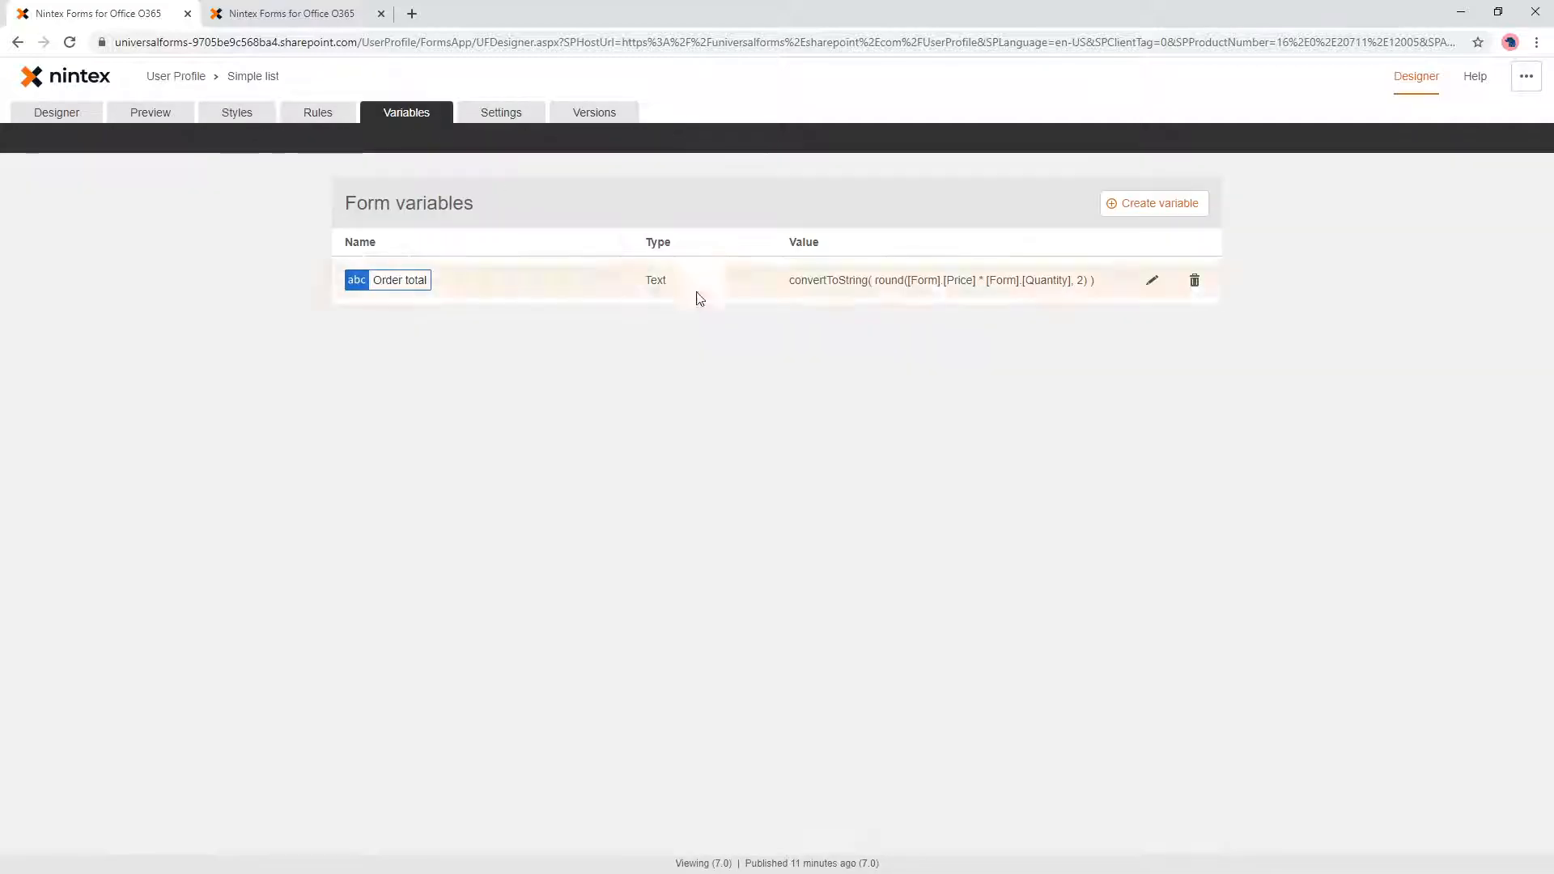
left_click(1153, 281)
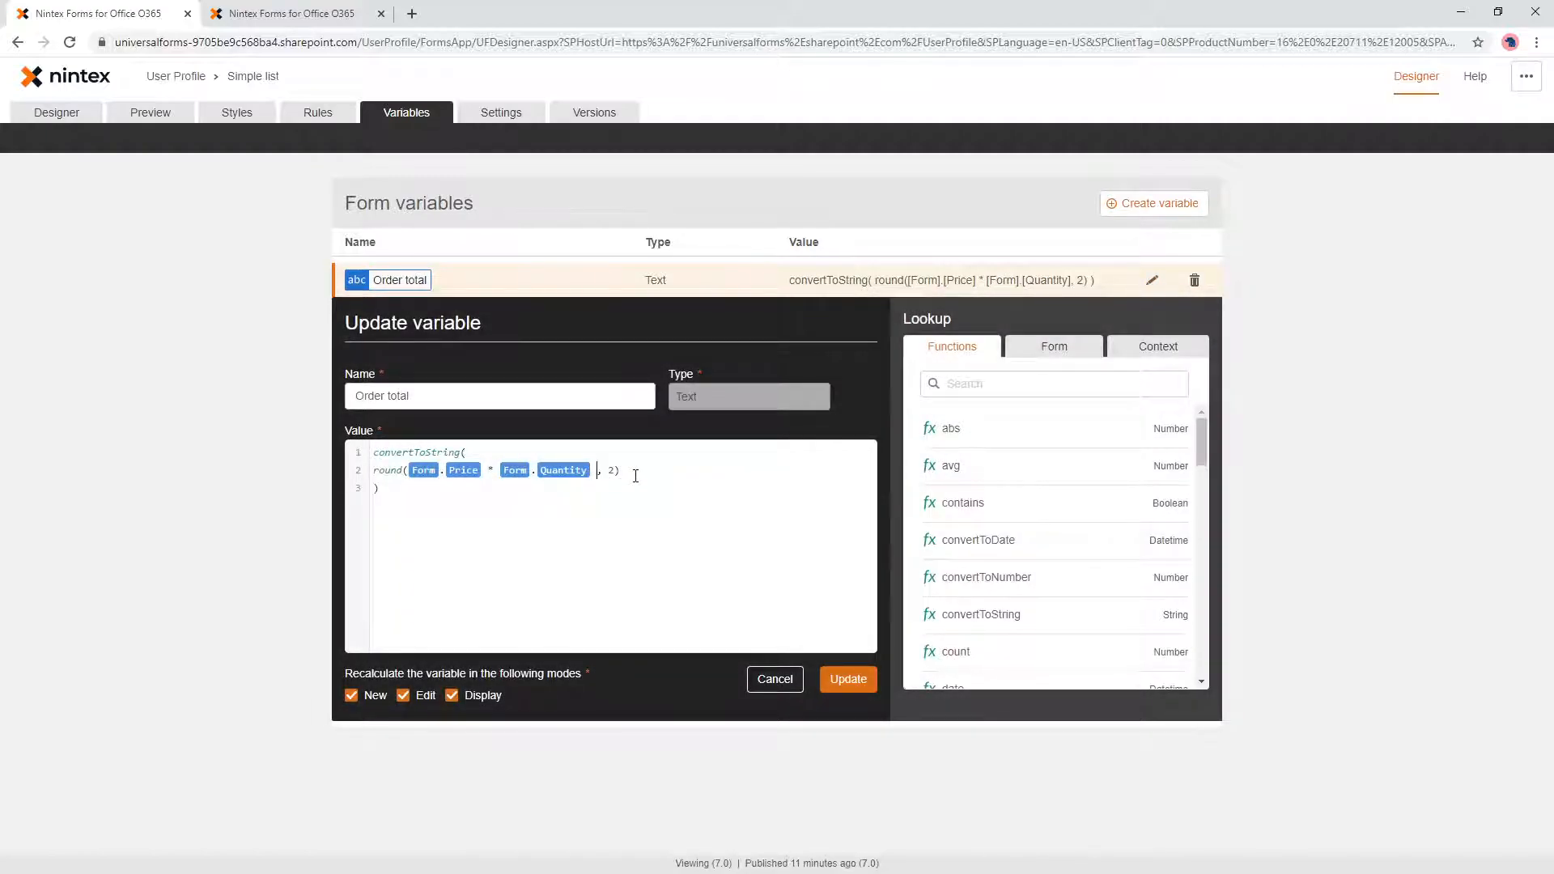
type("*1.1)")
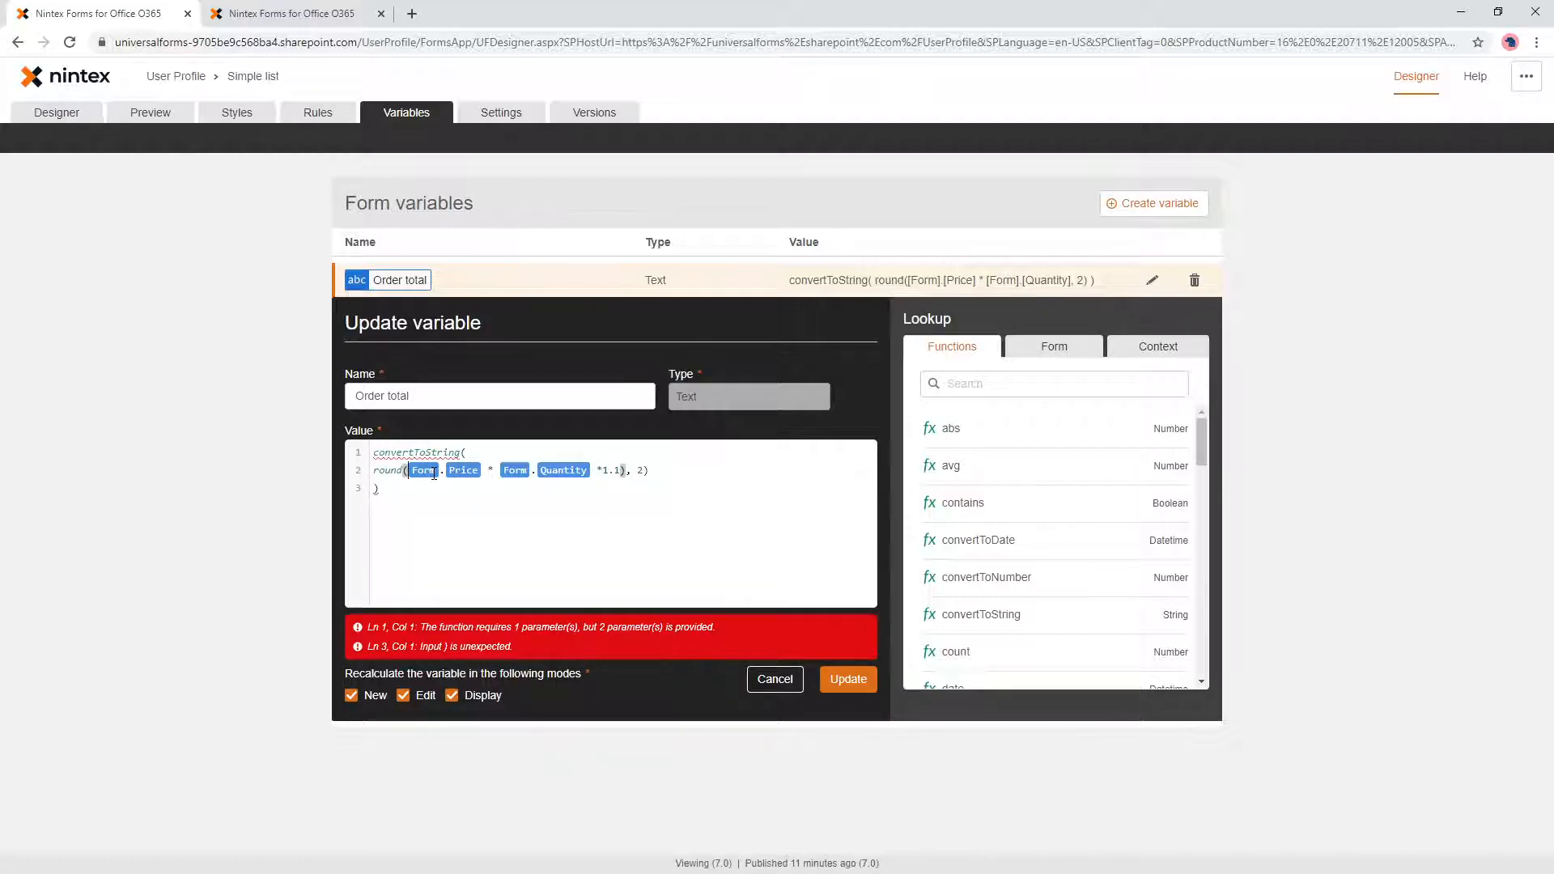
type("(")
left_click(846, 679)
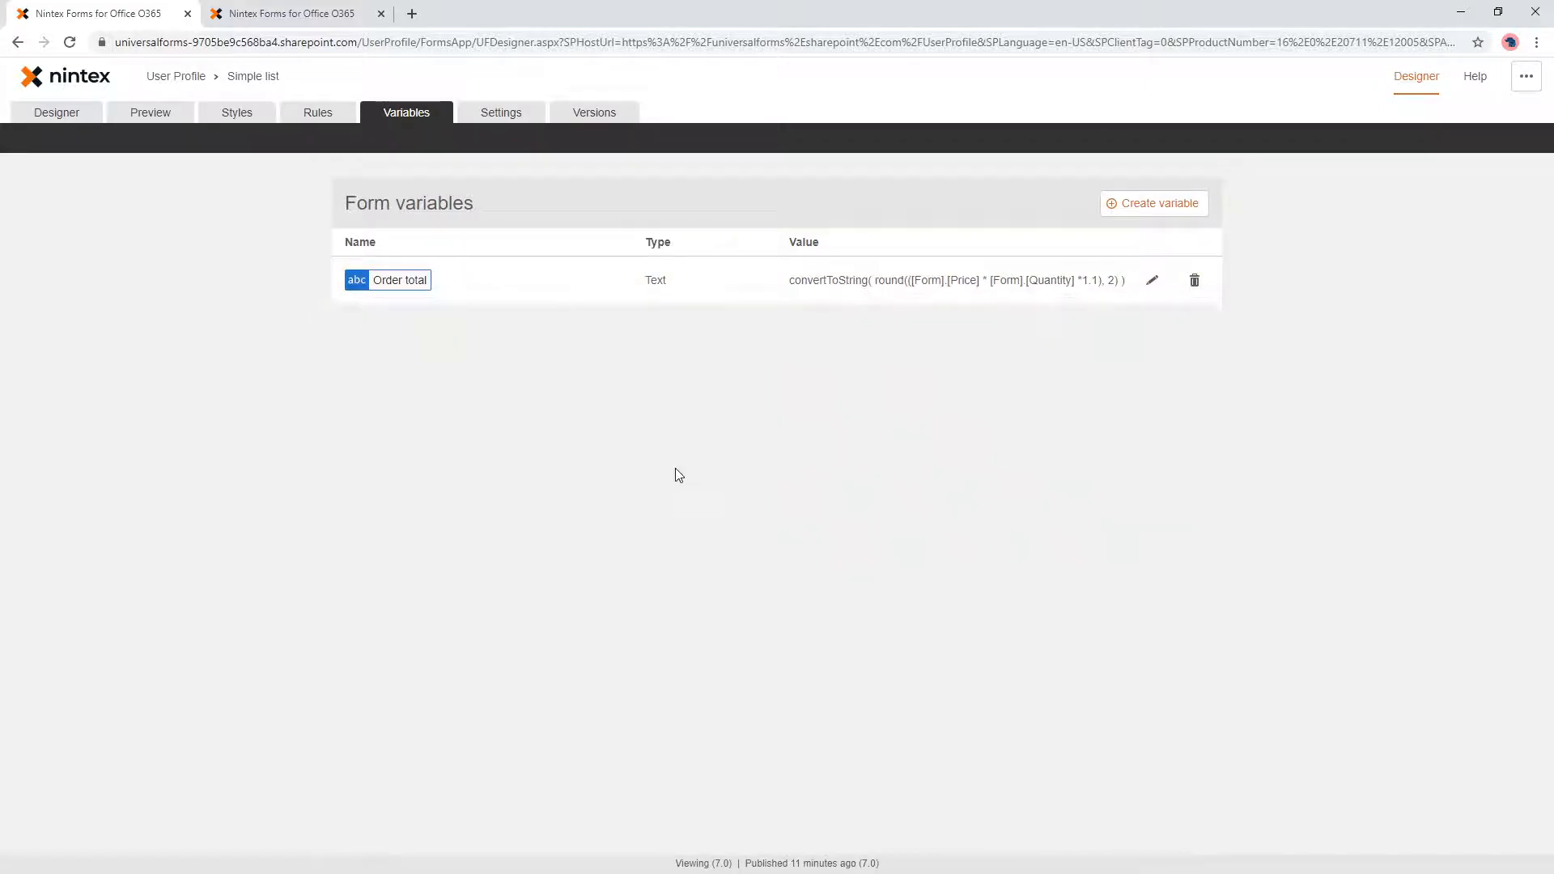
Step: Preview the form with Price 10 and Quantity 10, and compare the Total with the order total on the confirmation page
left_click(119, 122)
left_click(621, 286)
type("10")
left_click(711, 271)
type("1")
left_click(1056, 318)
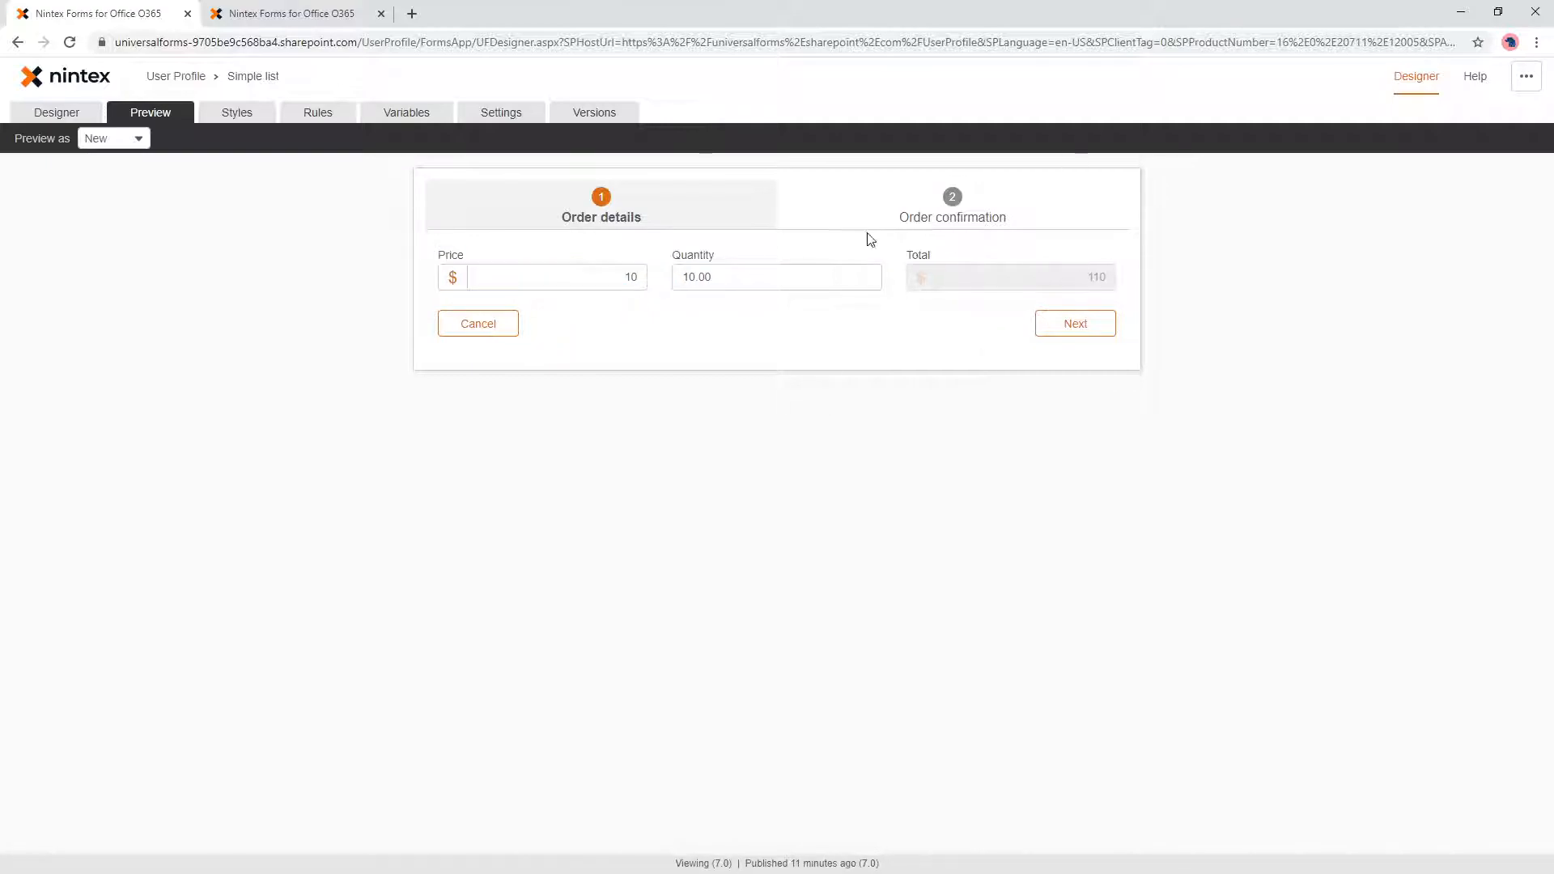
left_click(1068, 330)
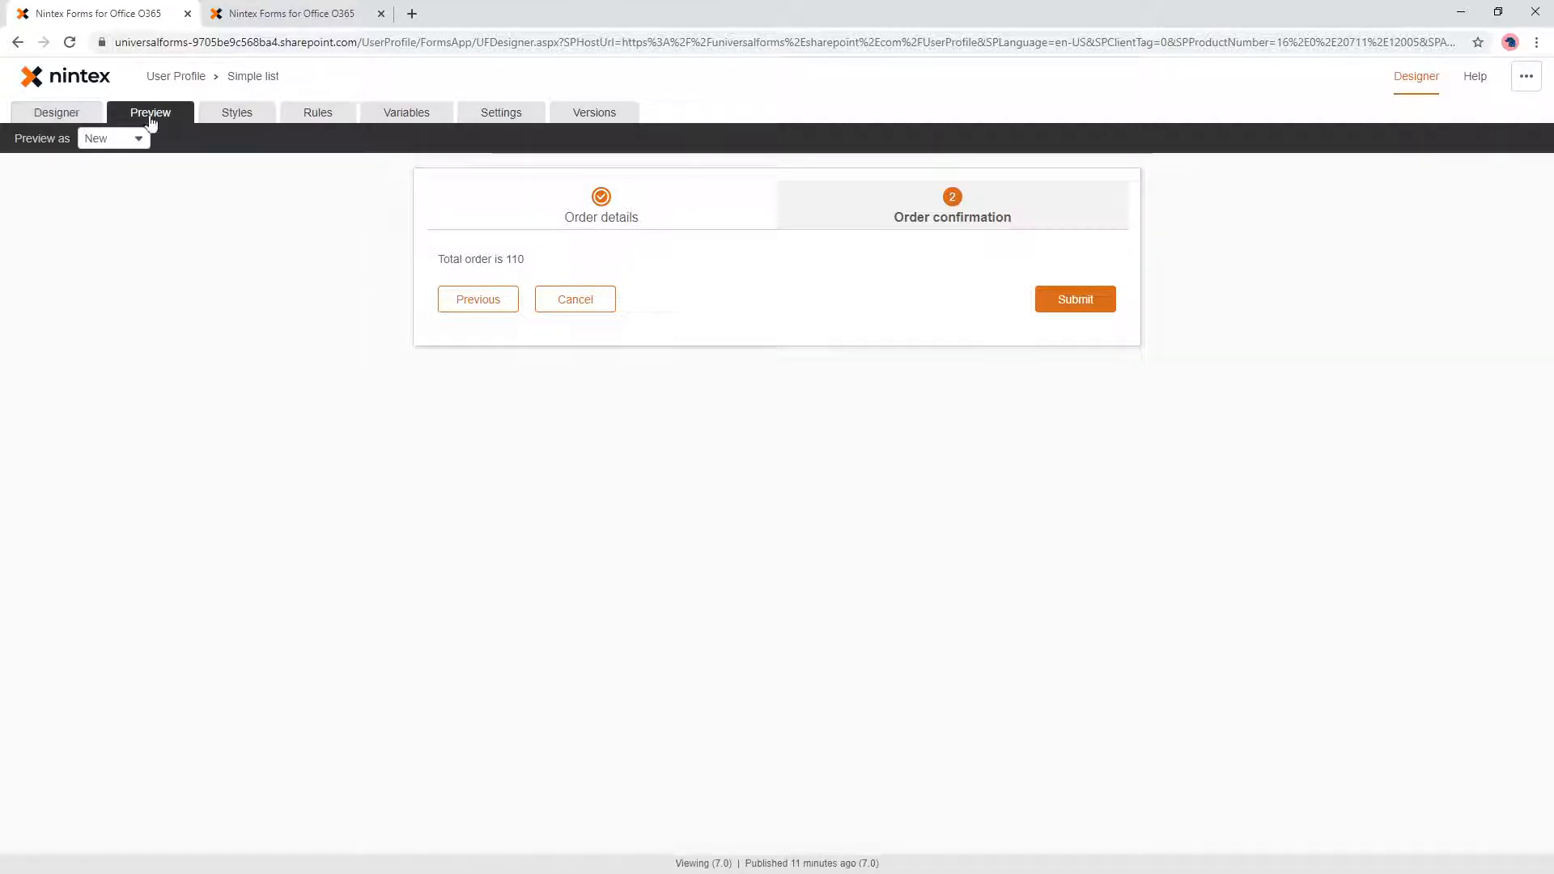
Step: Change the Calculate total rule's Then formula to round(([Form].[Price] * [Form].[Quantity]) * 1.0, 2) and update the rule
left_click(63, 114)
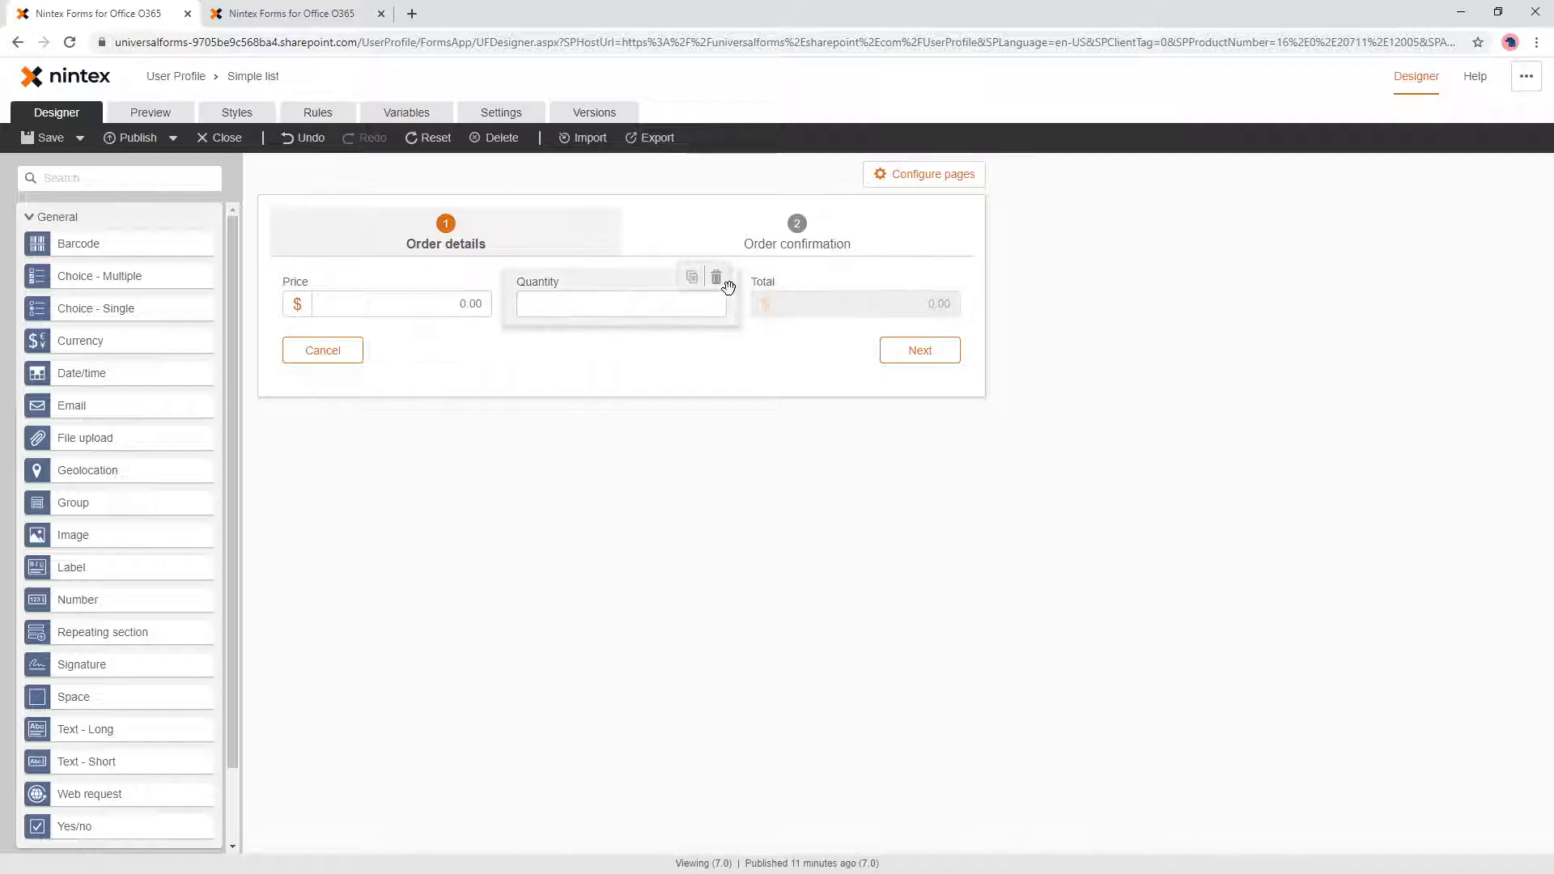
left_click(334, 113)
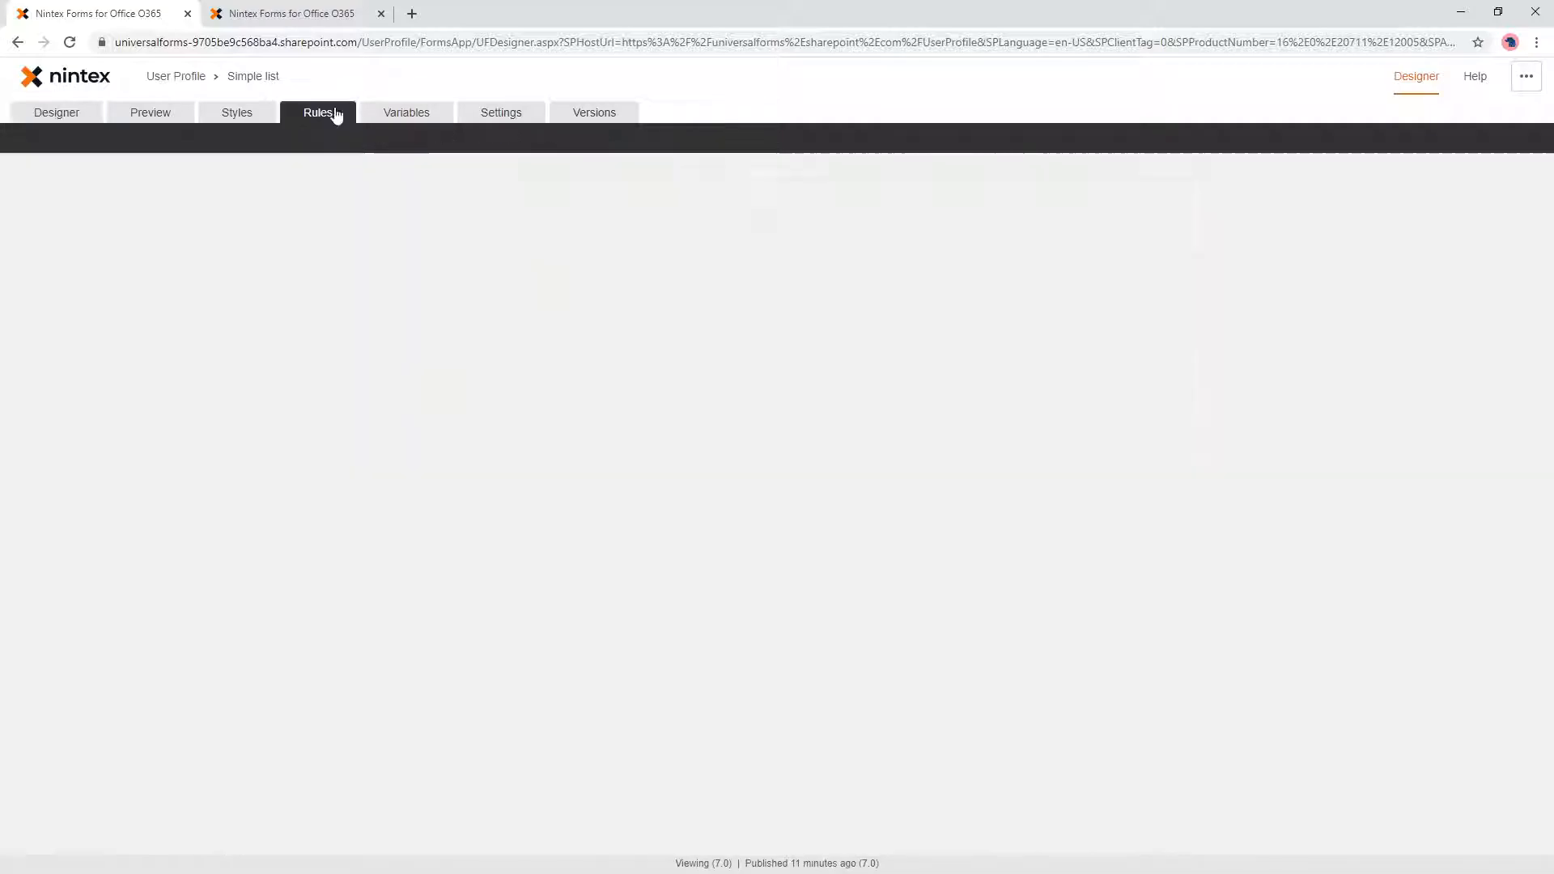
left_click(1044, 312)
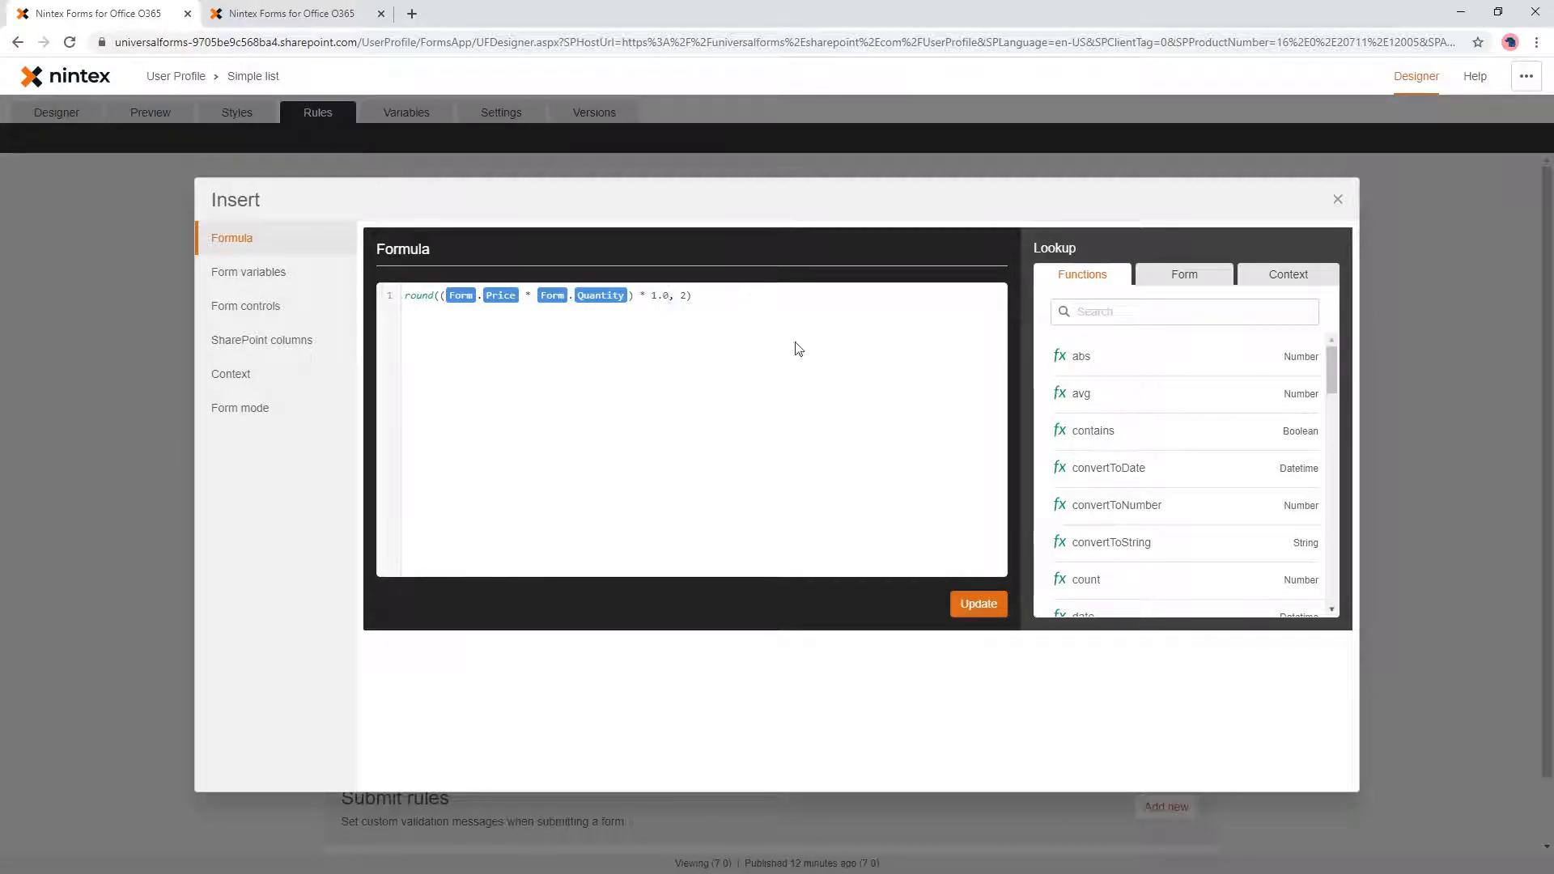
left_click(973, 607)
left_click(1175, 717)
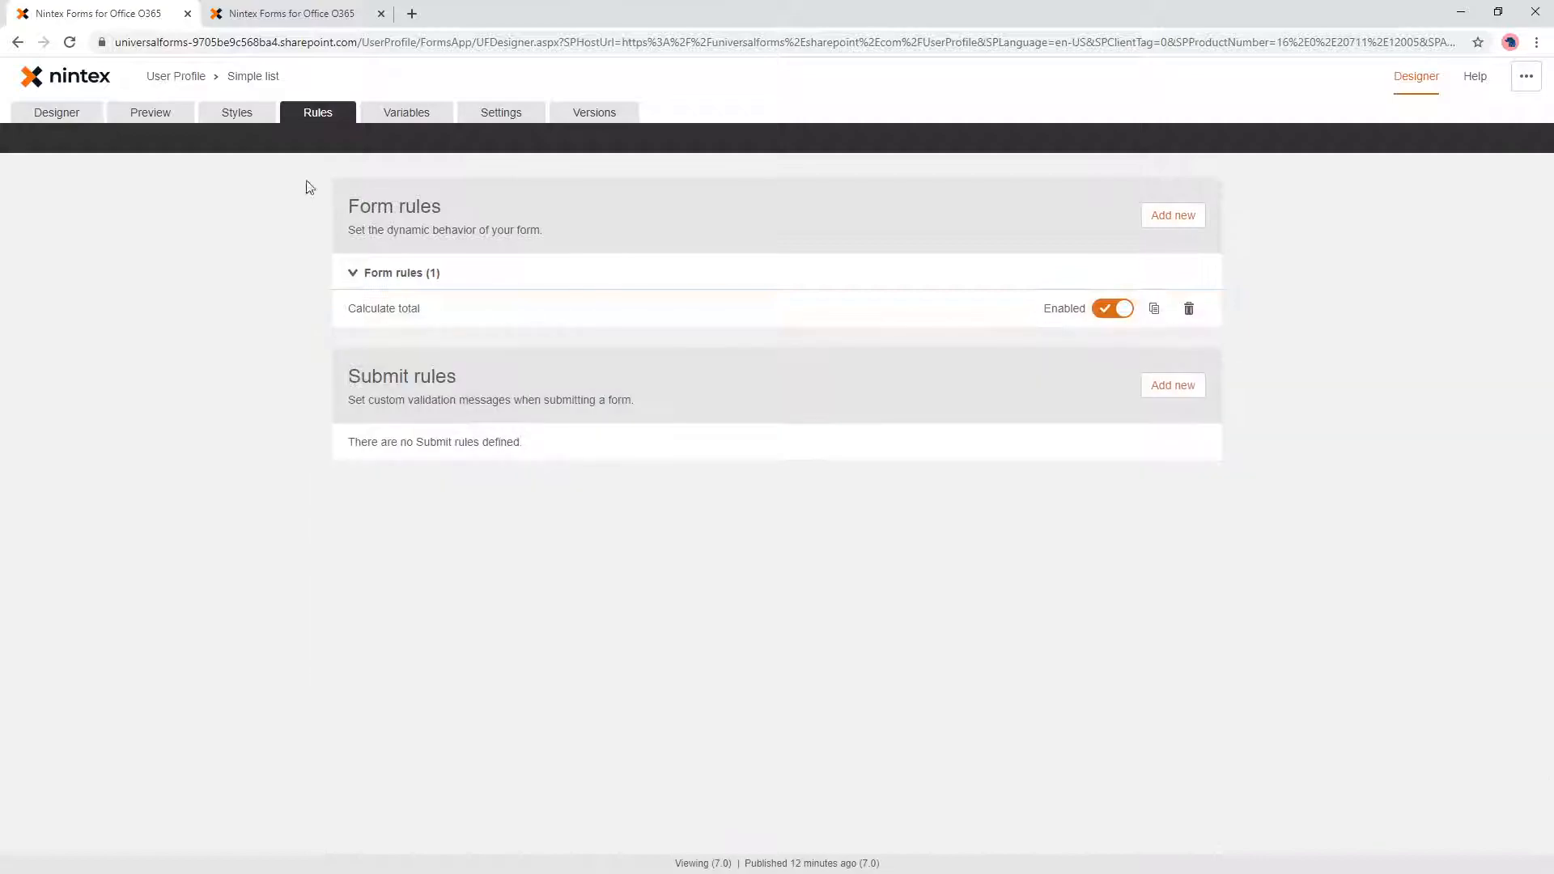
Step: Preview the changed rule with Price 10 and Quantity 10, and check whether both pages give the same total
left_click(150, 114)
left_click(593, 277)
type("10")
left_click(802, 272)
type("10")
left_click(1031, 314)
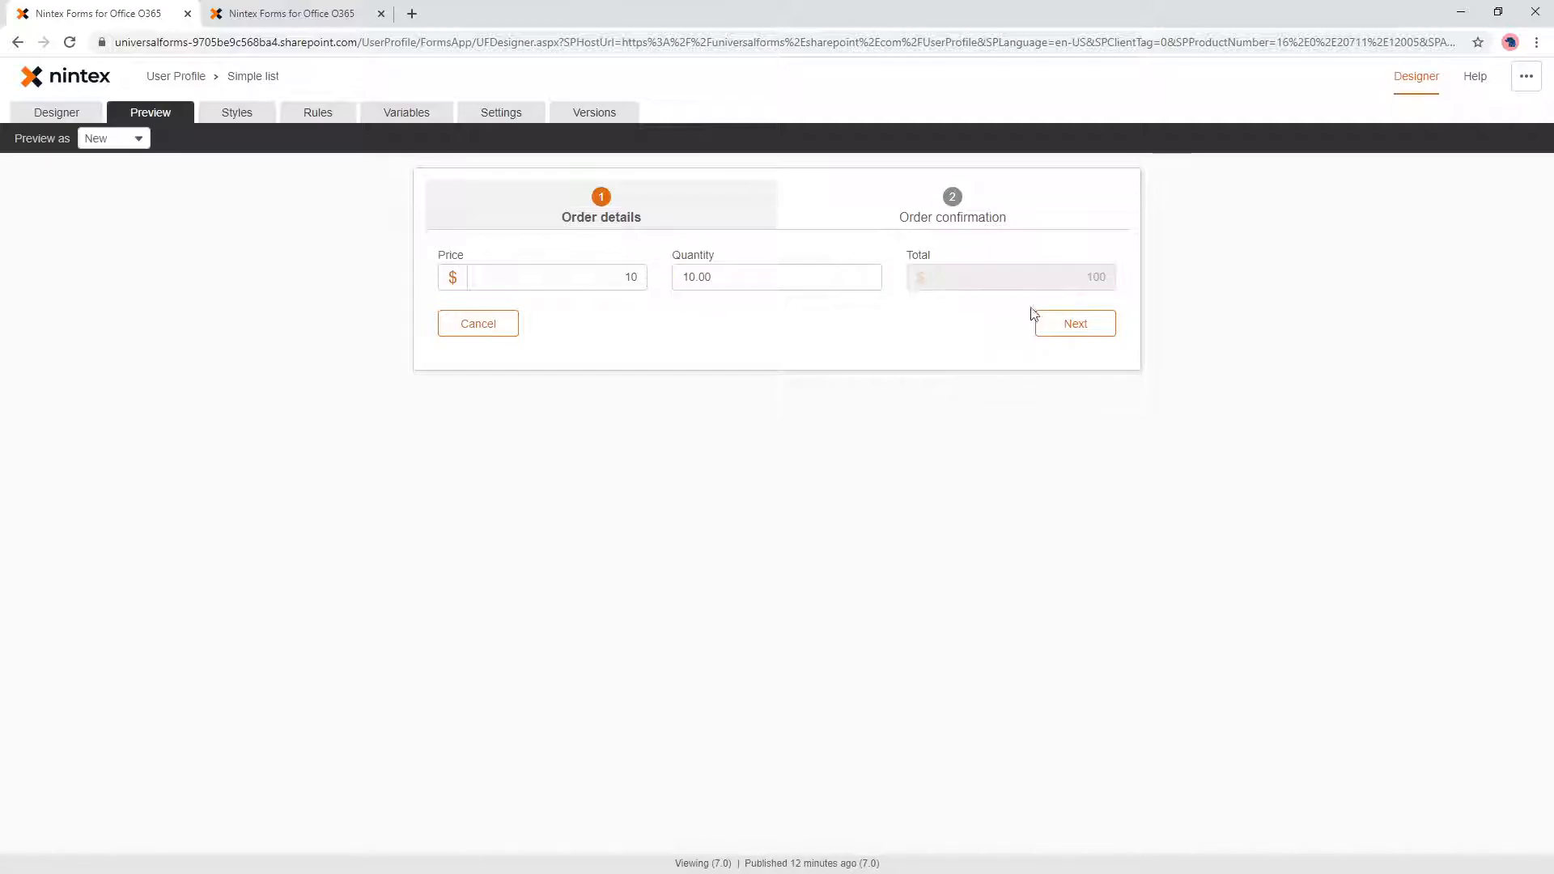
left_click(1075, 325)
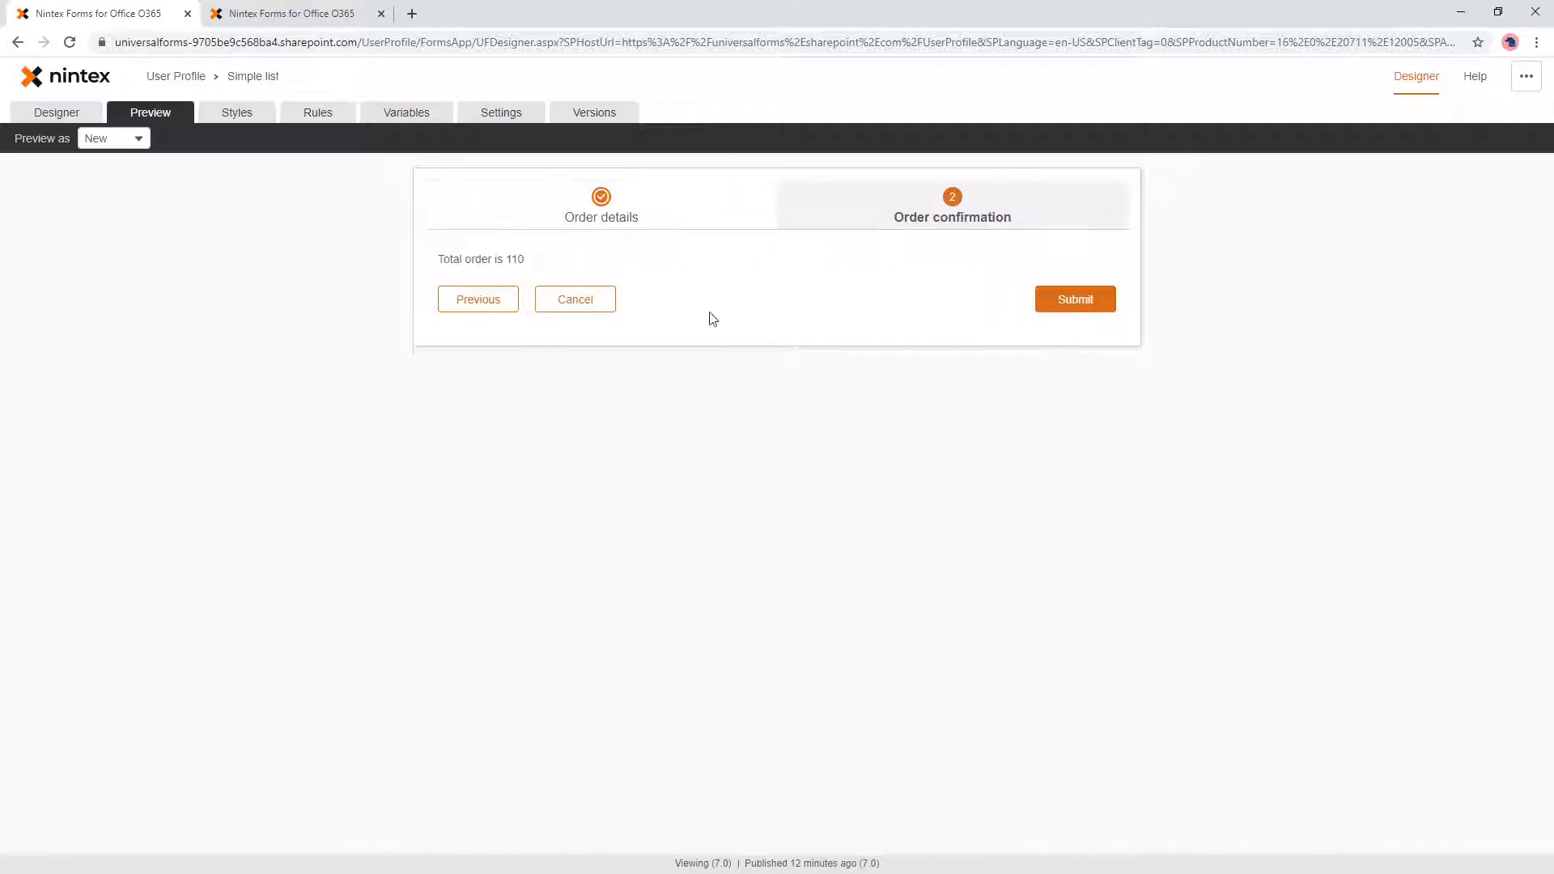
Step: Clear the formula from the Calculate total rule's Then value and list the form variables available for insertion
left_click(72, 116)
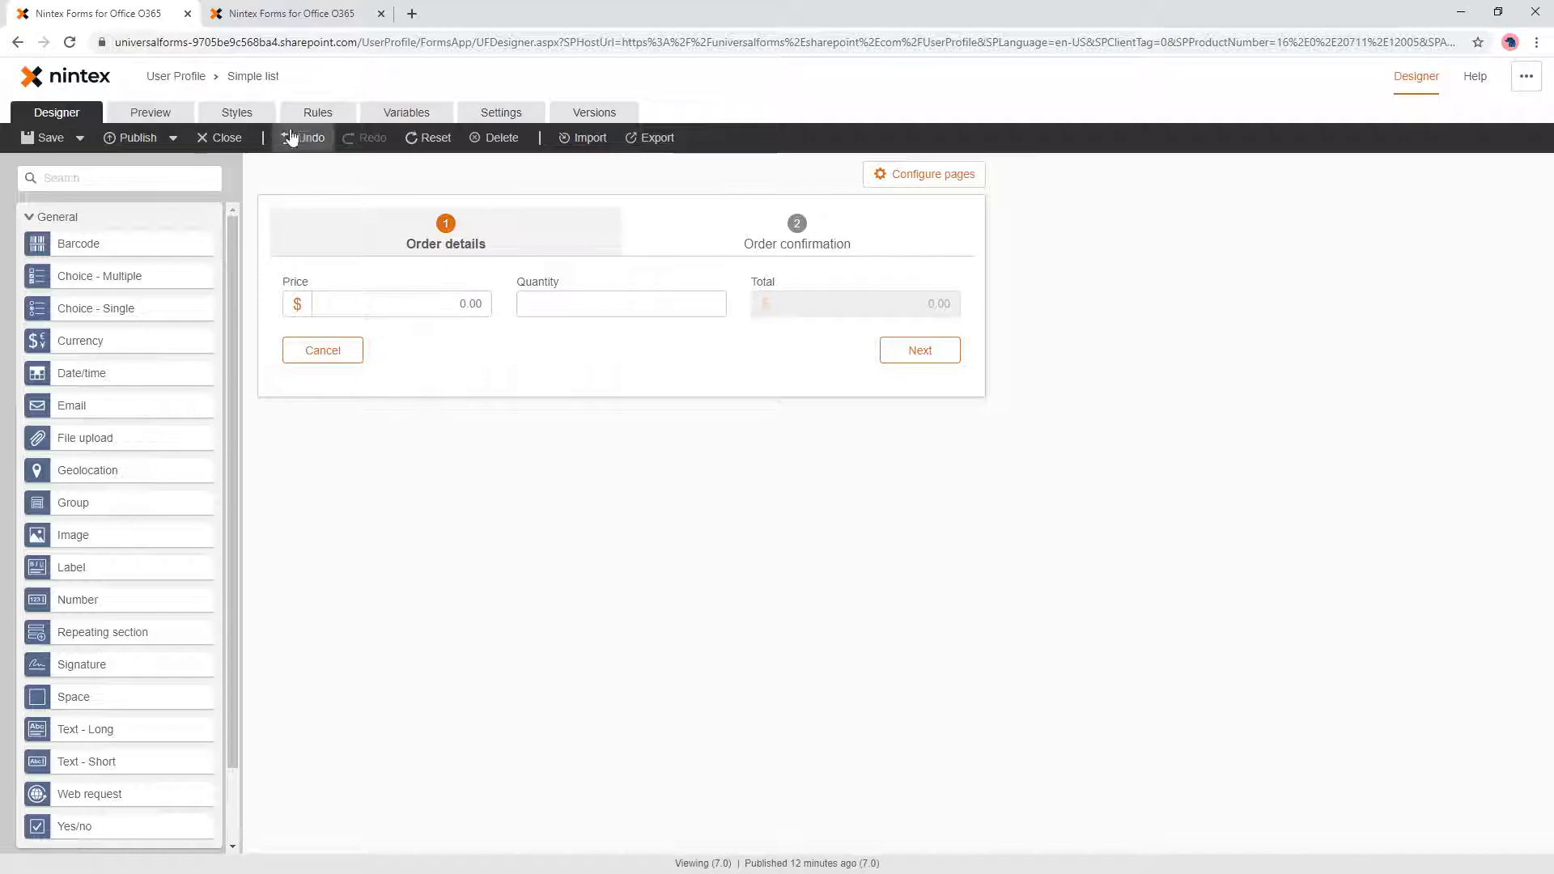
left_click(391, 117)
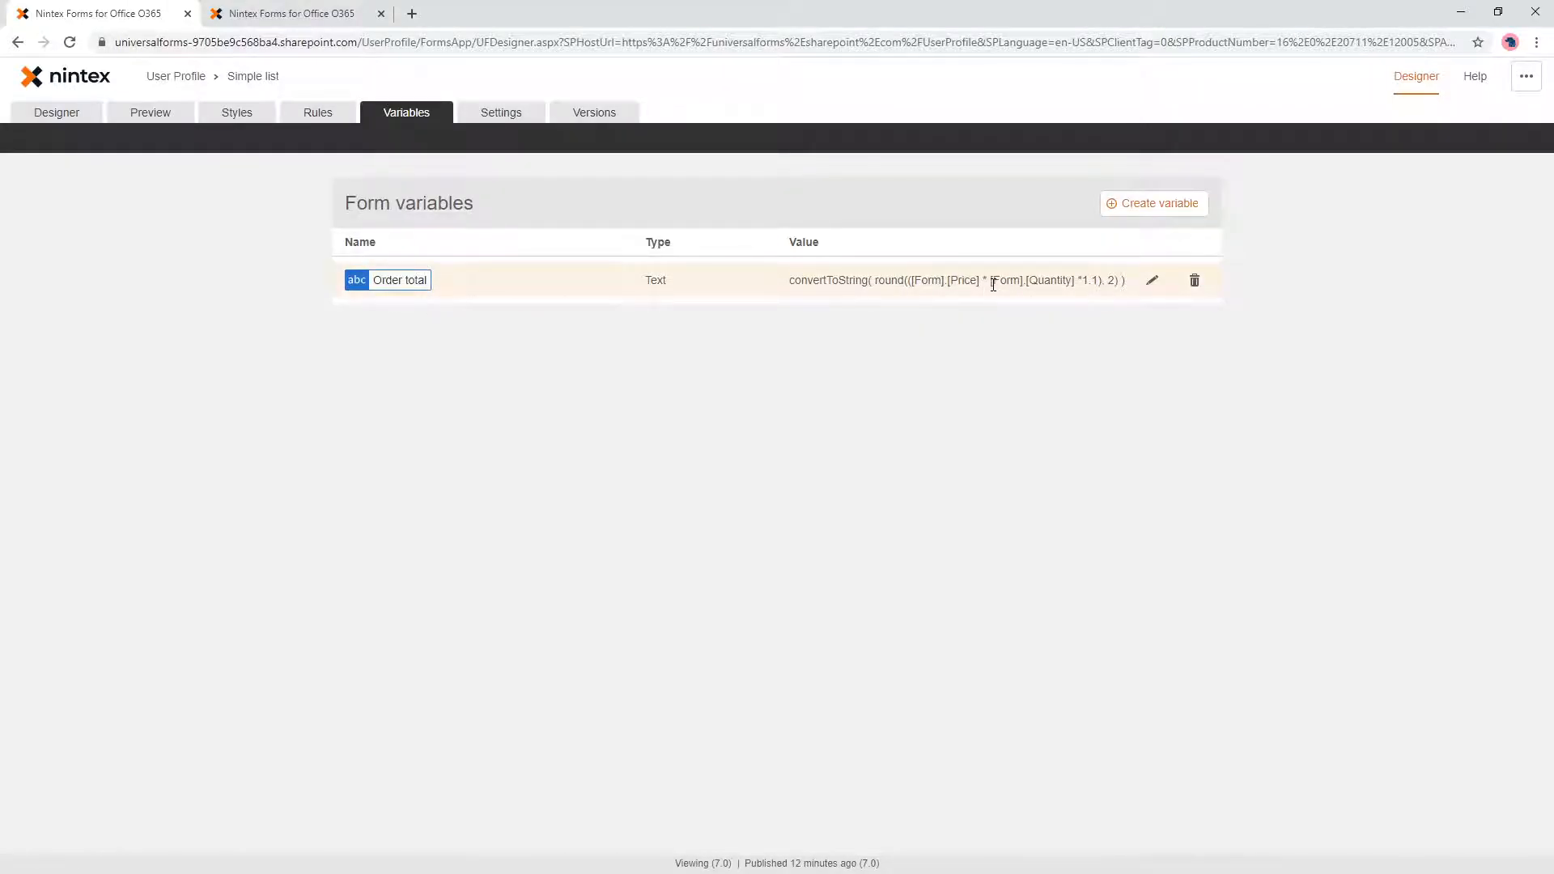
left_click(343, 114)
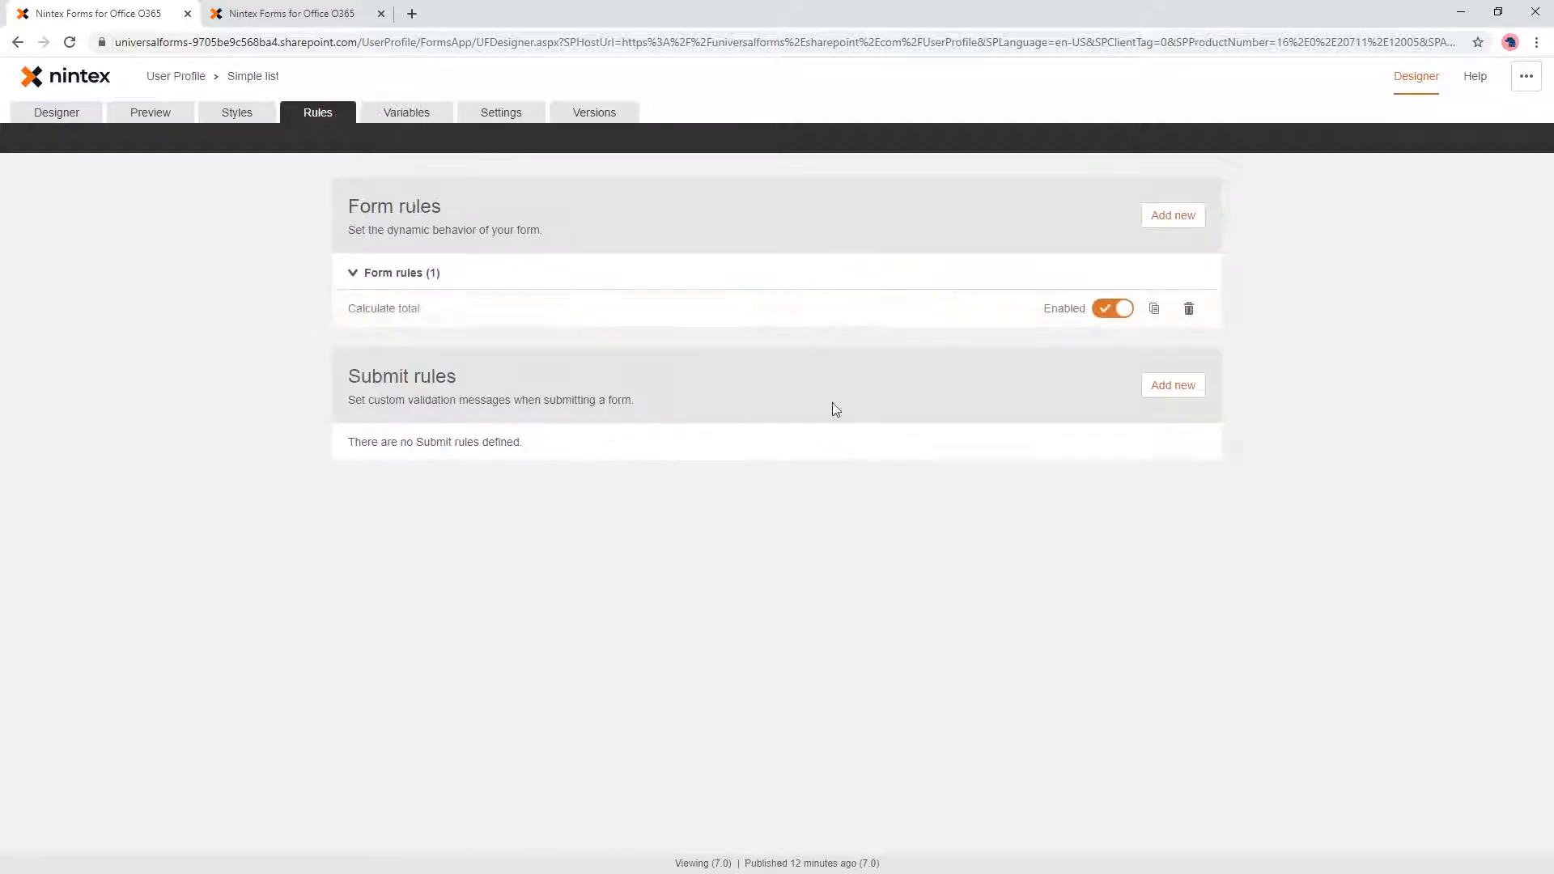
left_click(984, 313)
left_click(962, 560)
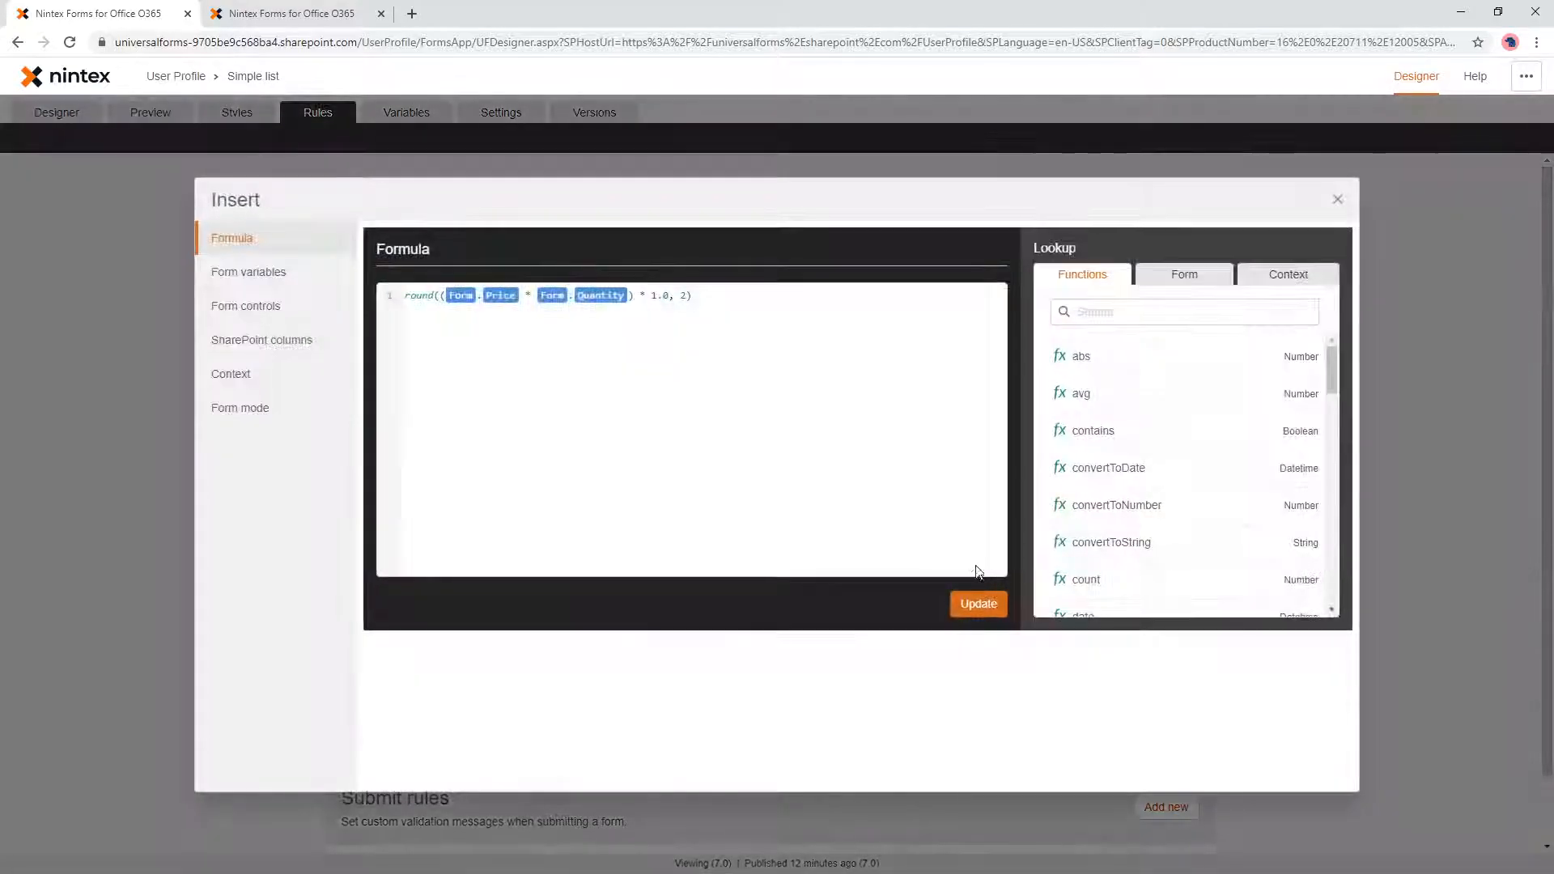
triple_click(688, 295)
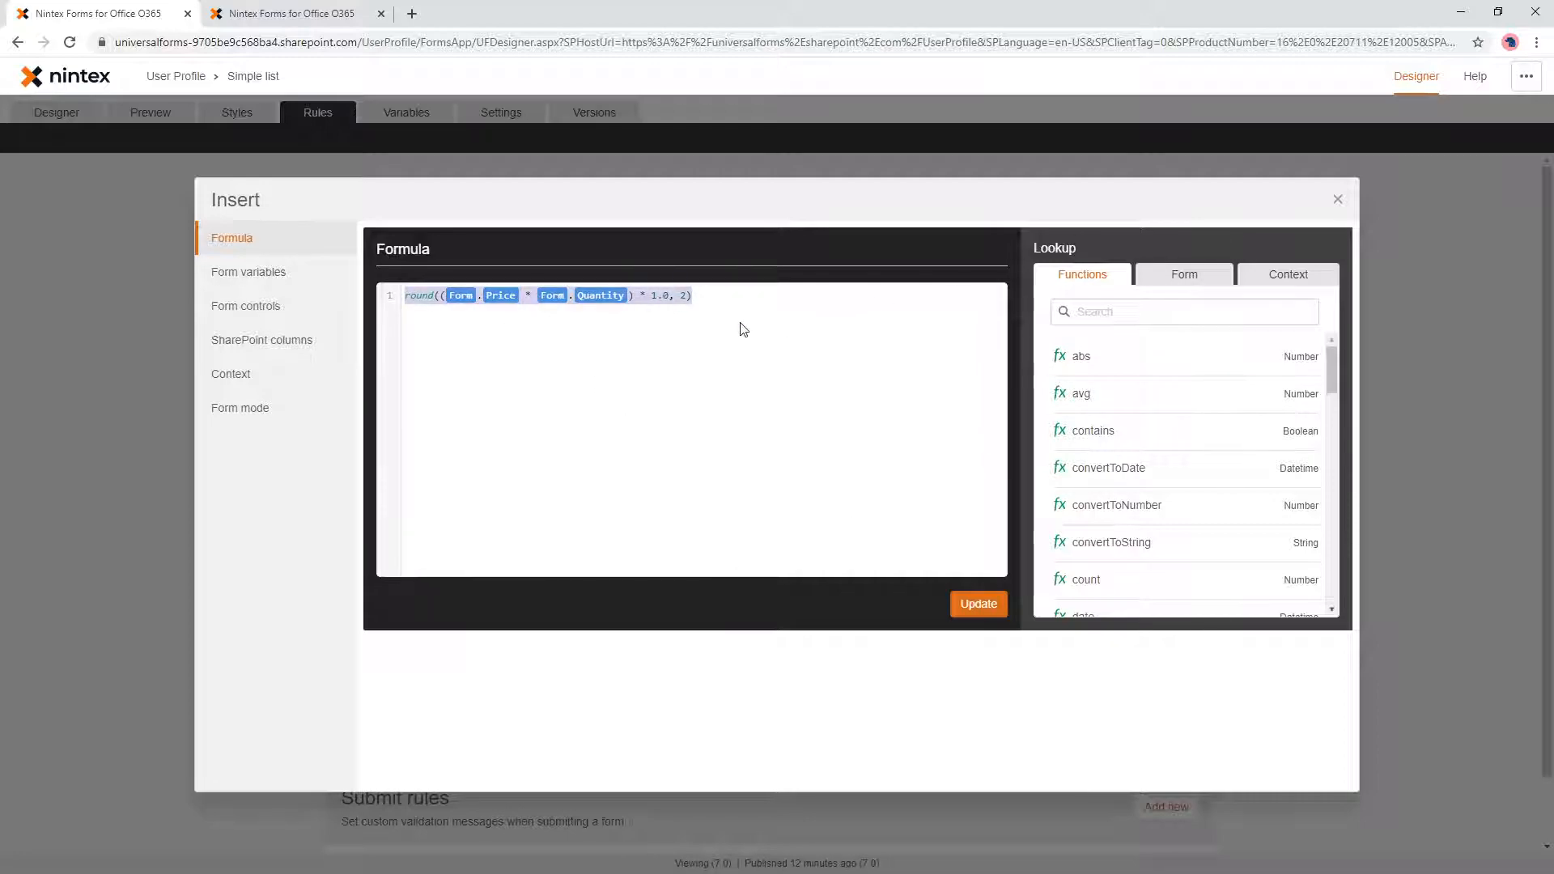
key("BackSpace")
left_click(271, 272)
left_click(926, 537)
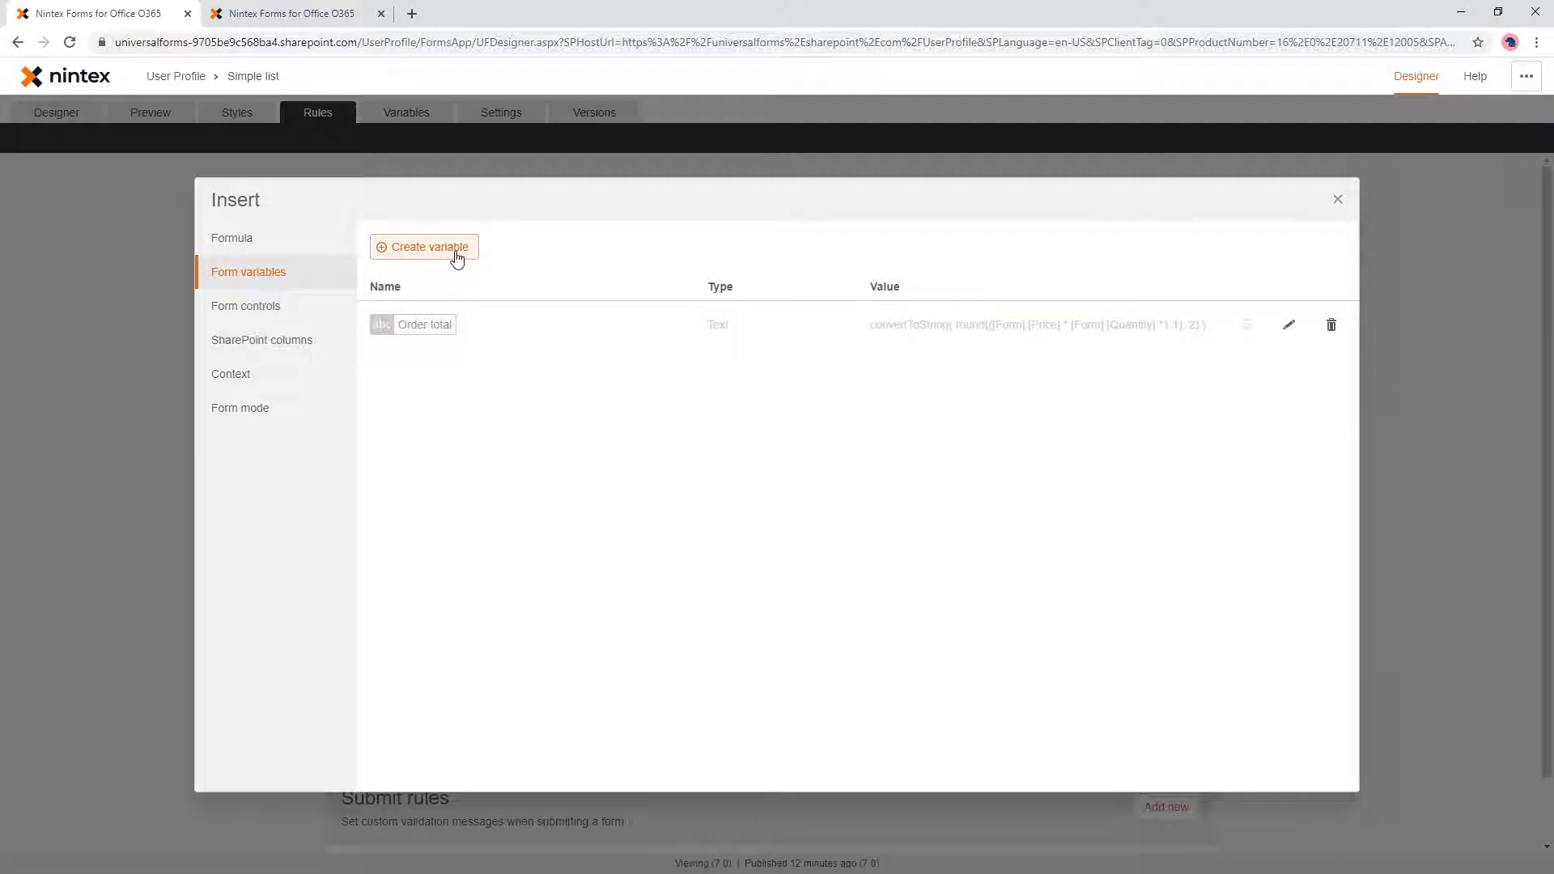
Step: Copy the round expression from the Order total variable's value and leave the variable without saving changes
left_click(1288, 325)
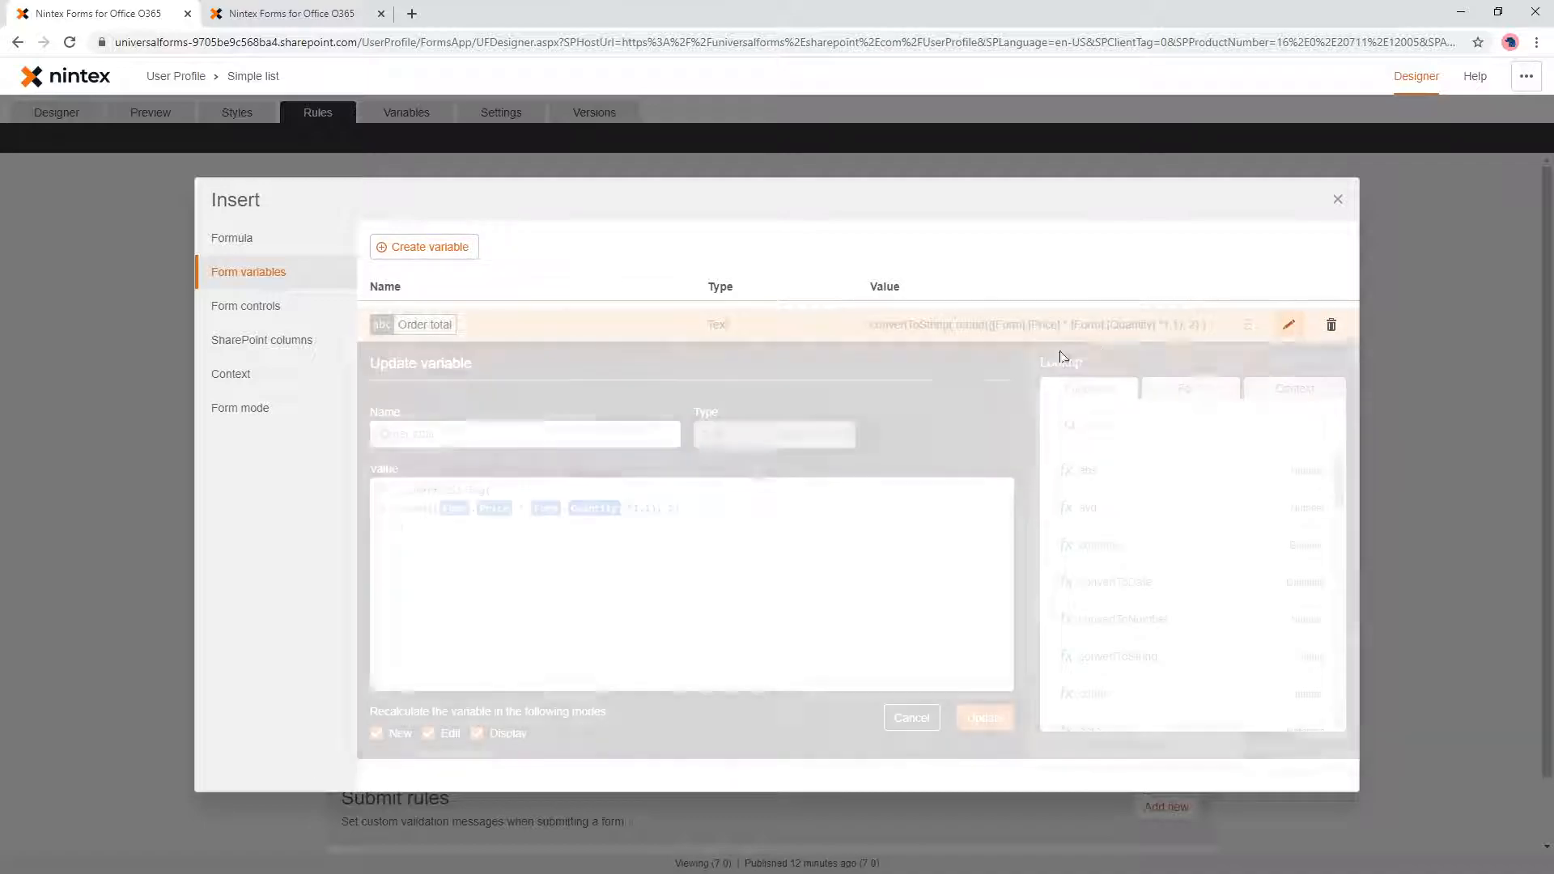
left_click(679, 509)
left_click_drag(679, 508, 405, 513)
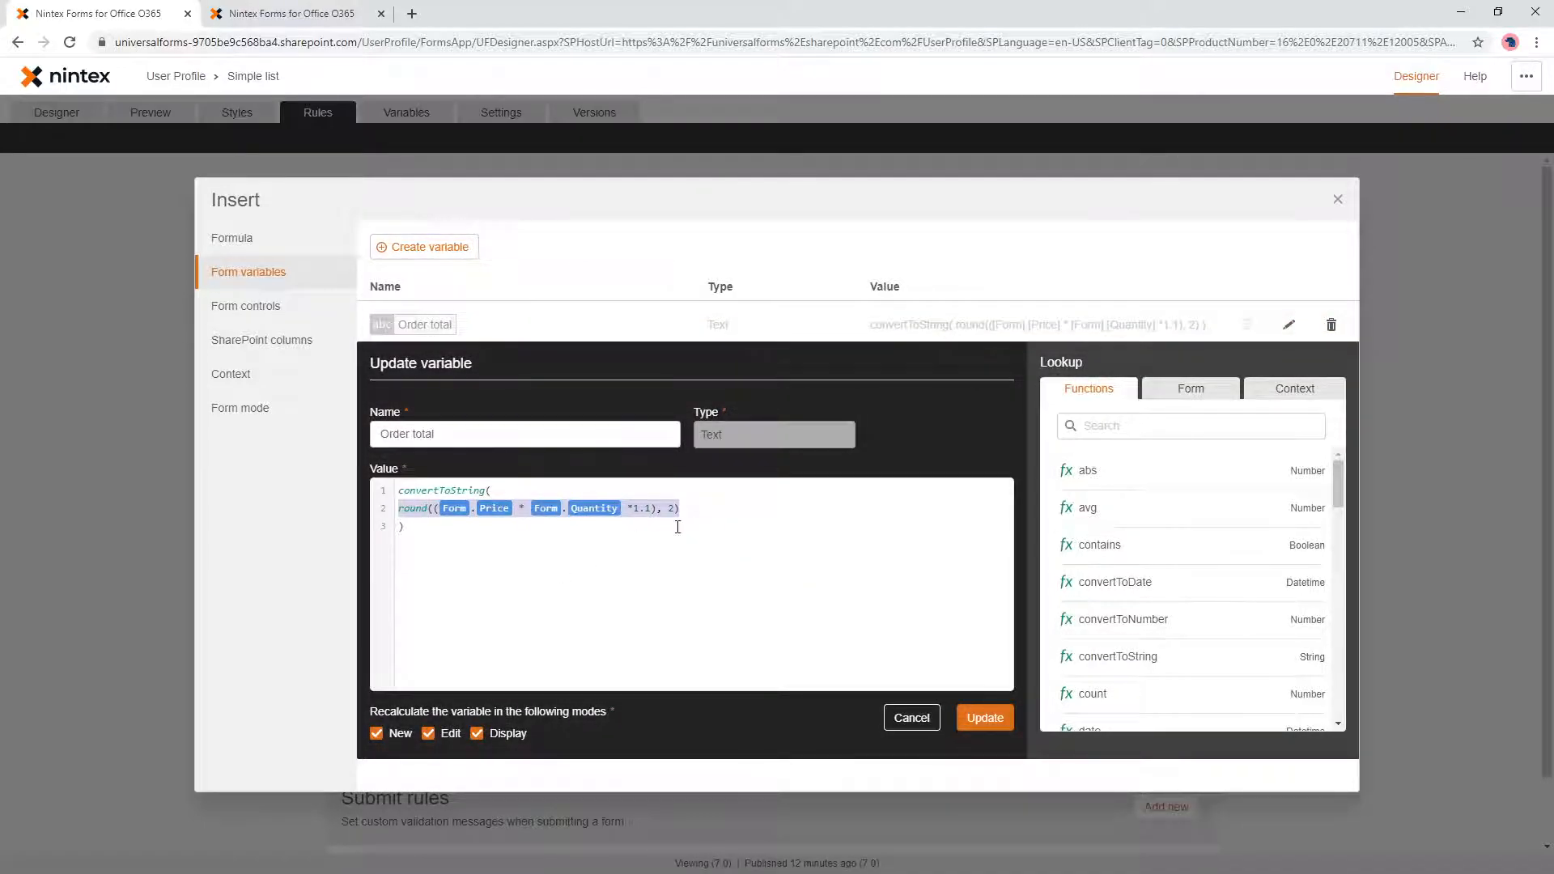
key("BackSpace")
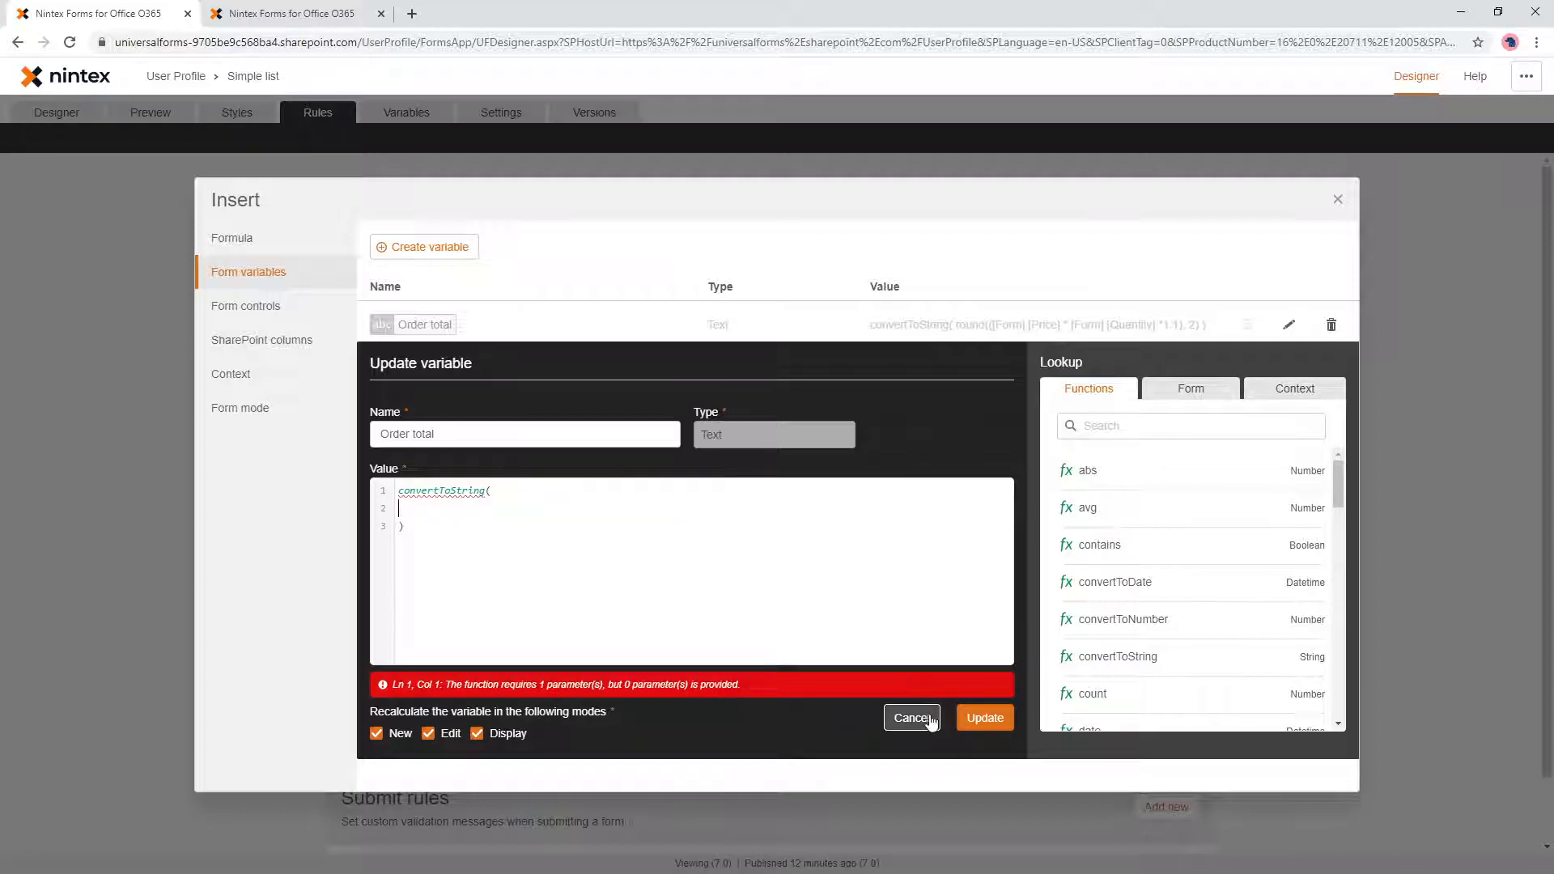
left_click(911, 718)
Step: Create a Decimal variable "Total as decimal" with value round(([Form].[Price] * [Form].[Quantity] * 1.0), 2), insert it as the rule's Then value, and update the rule
left_click(433, 247)
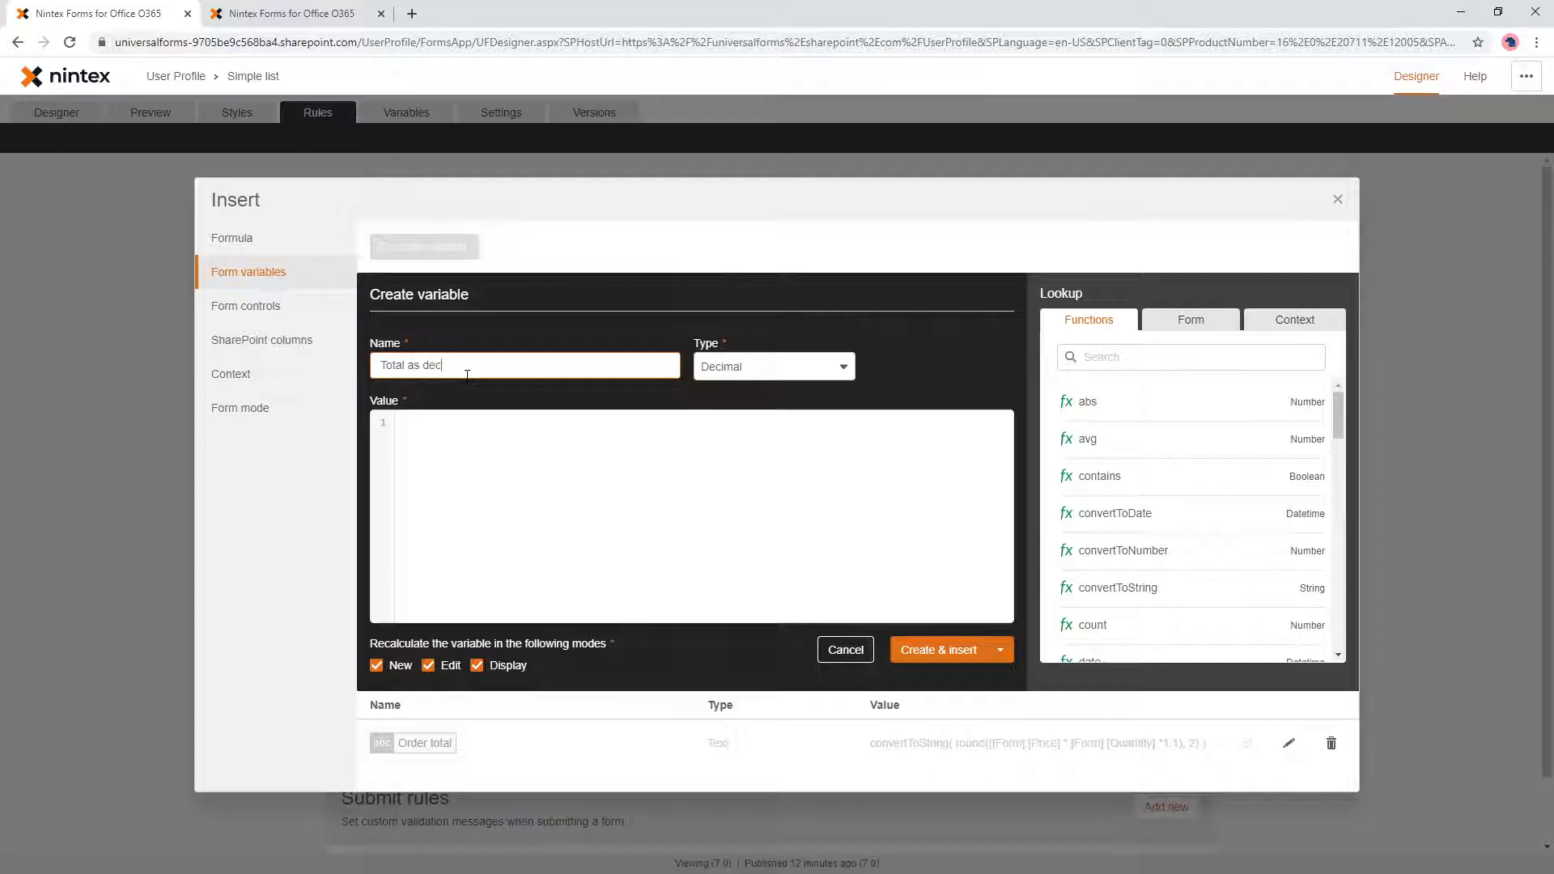
left_click(577, 462)
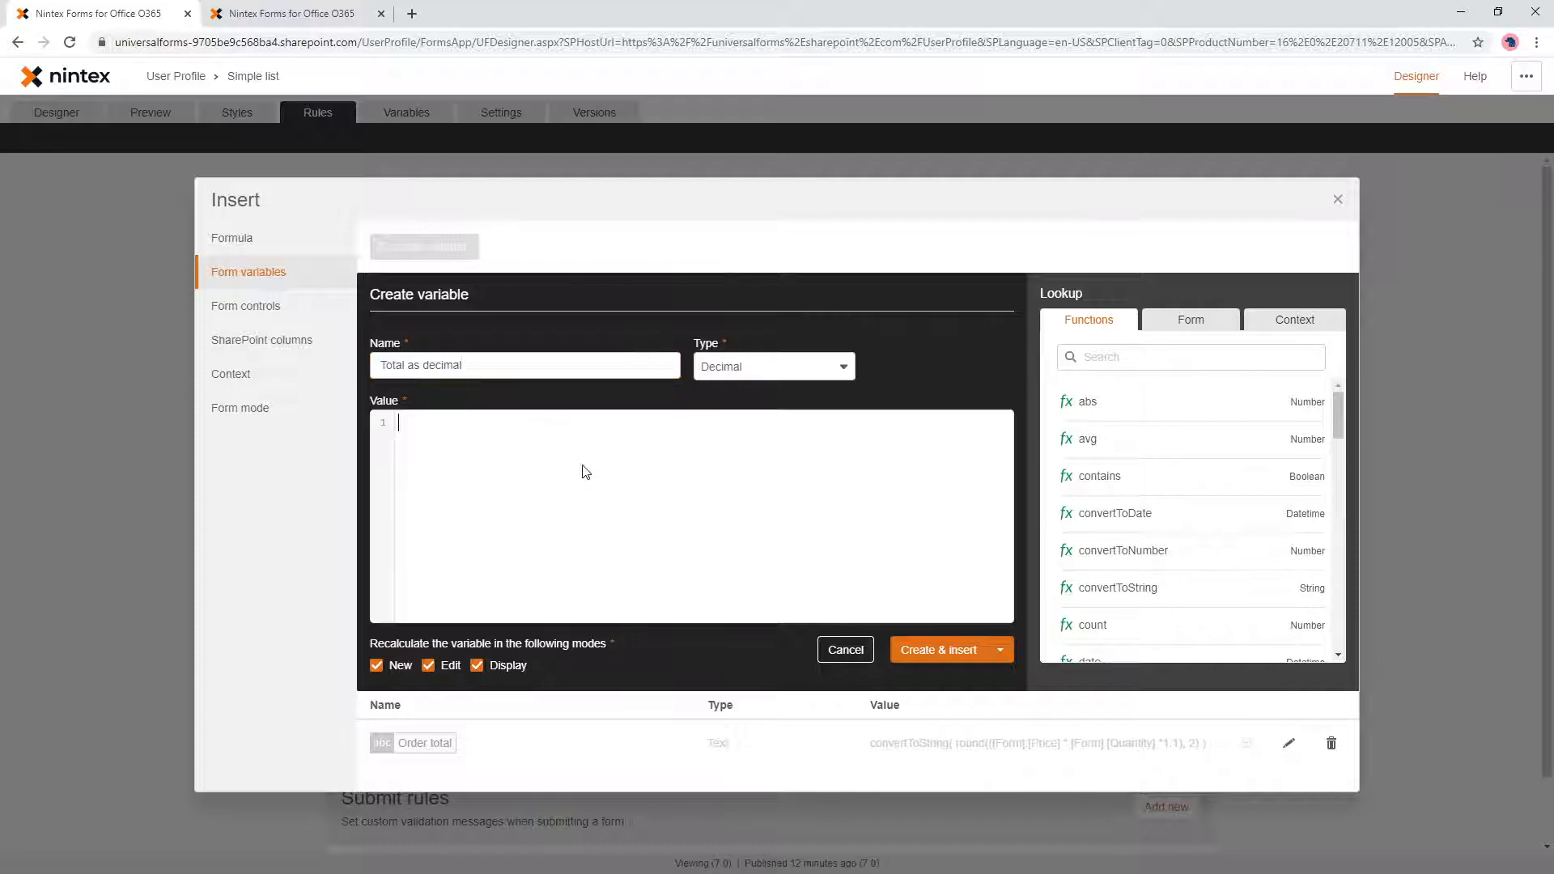
type("round(([Form].[Price] * [Form].[Quantity] *1.1), 2)")
left_click(632, 423)
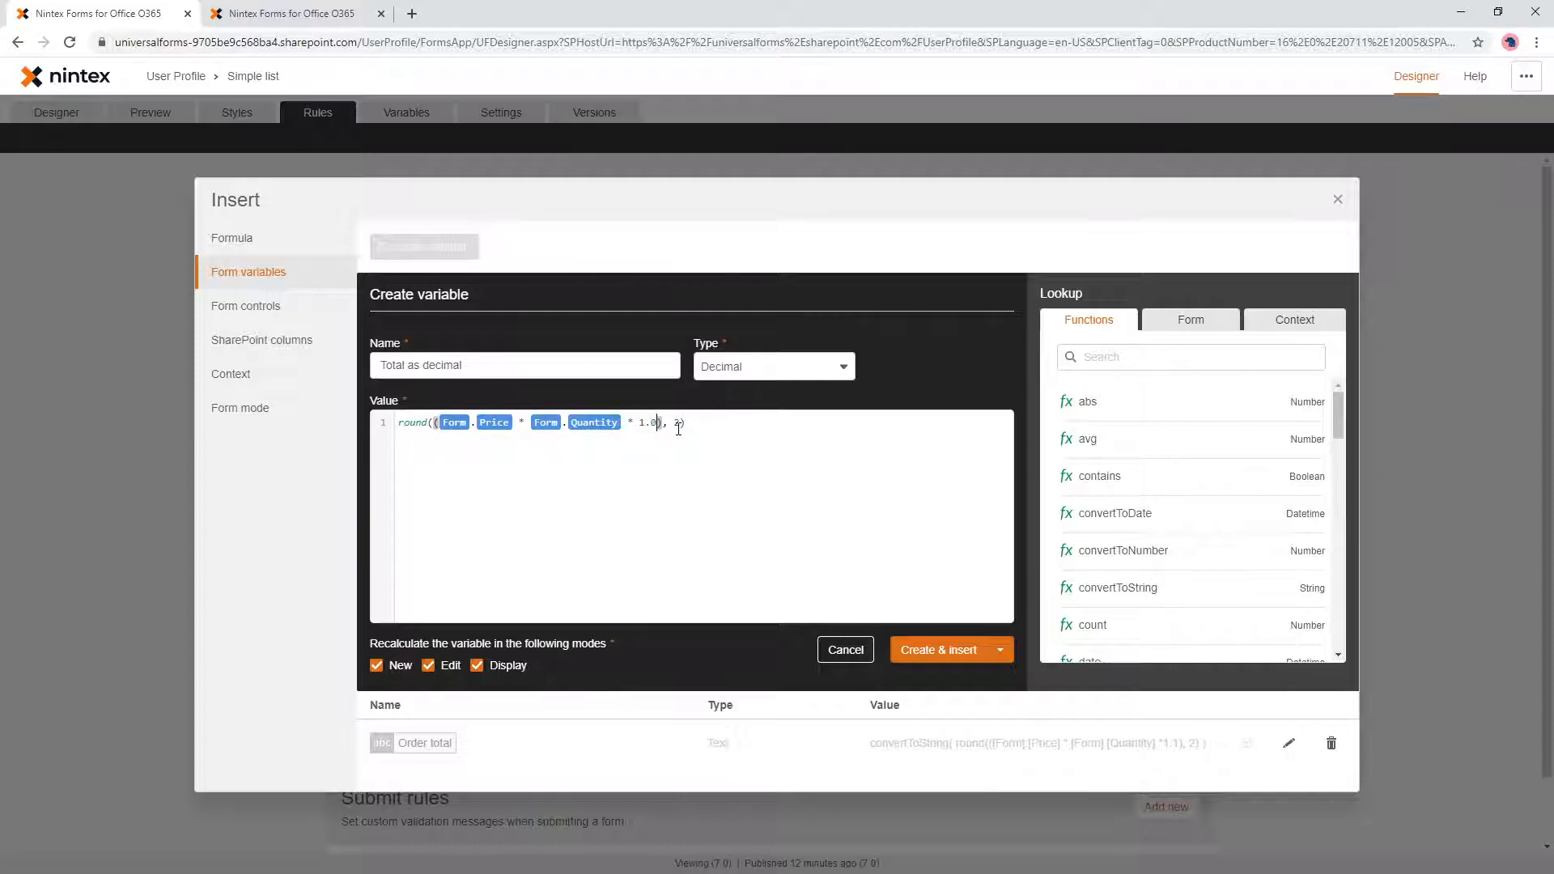
left_click_drag(722, 434, 353, 411)
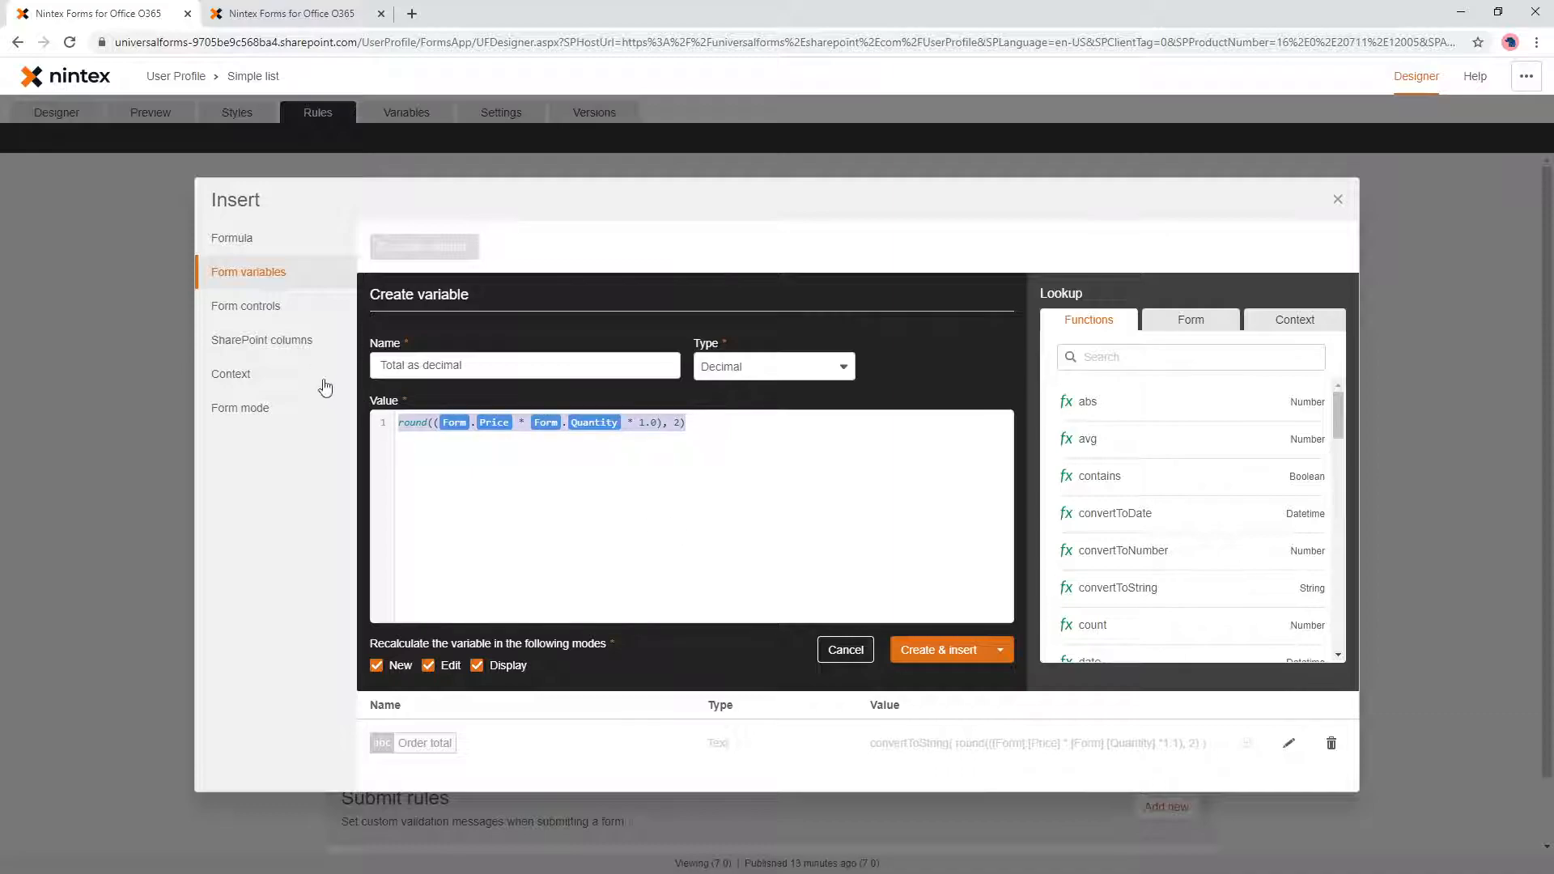
left_click(923, 647)
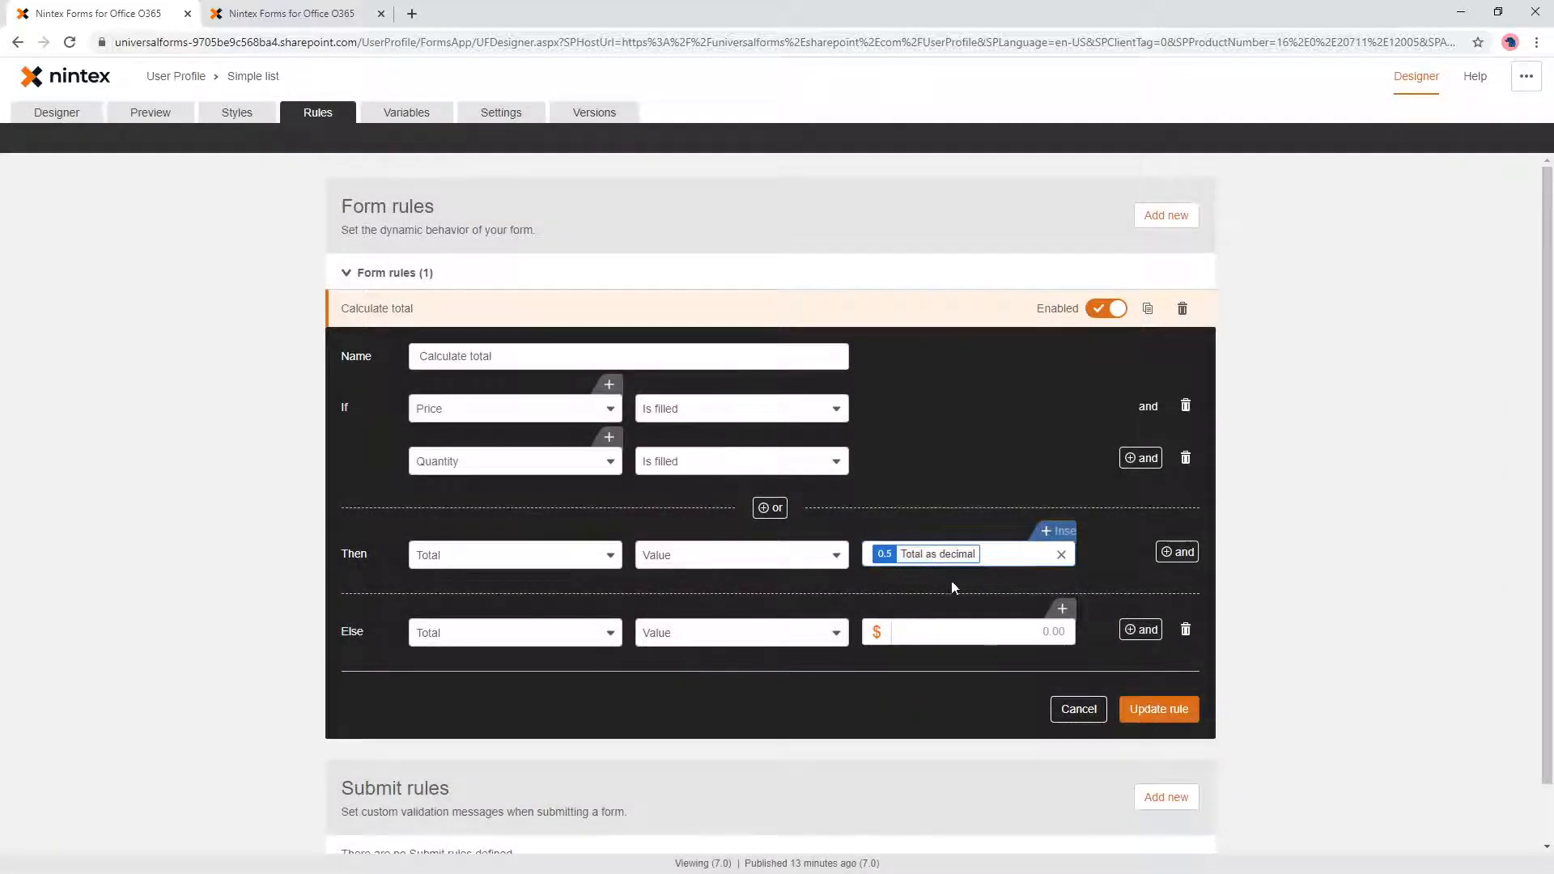
left_click(1149, 709)
Step: Check which variable the label on the Order confirmation page uses for the order total
left_click(425, 118)
left_click(57, 113)
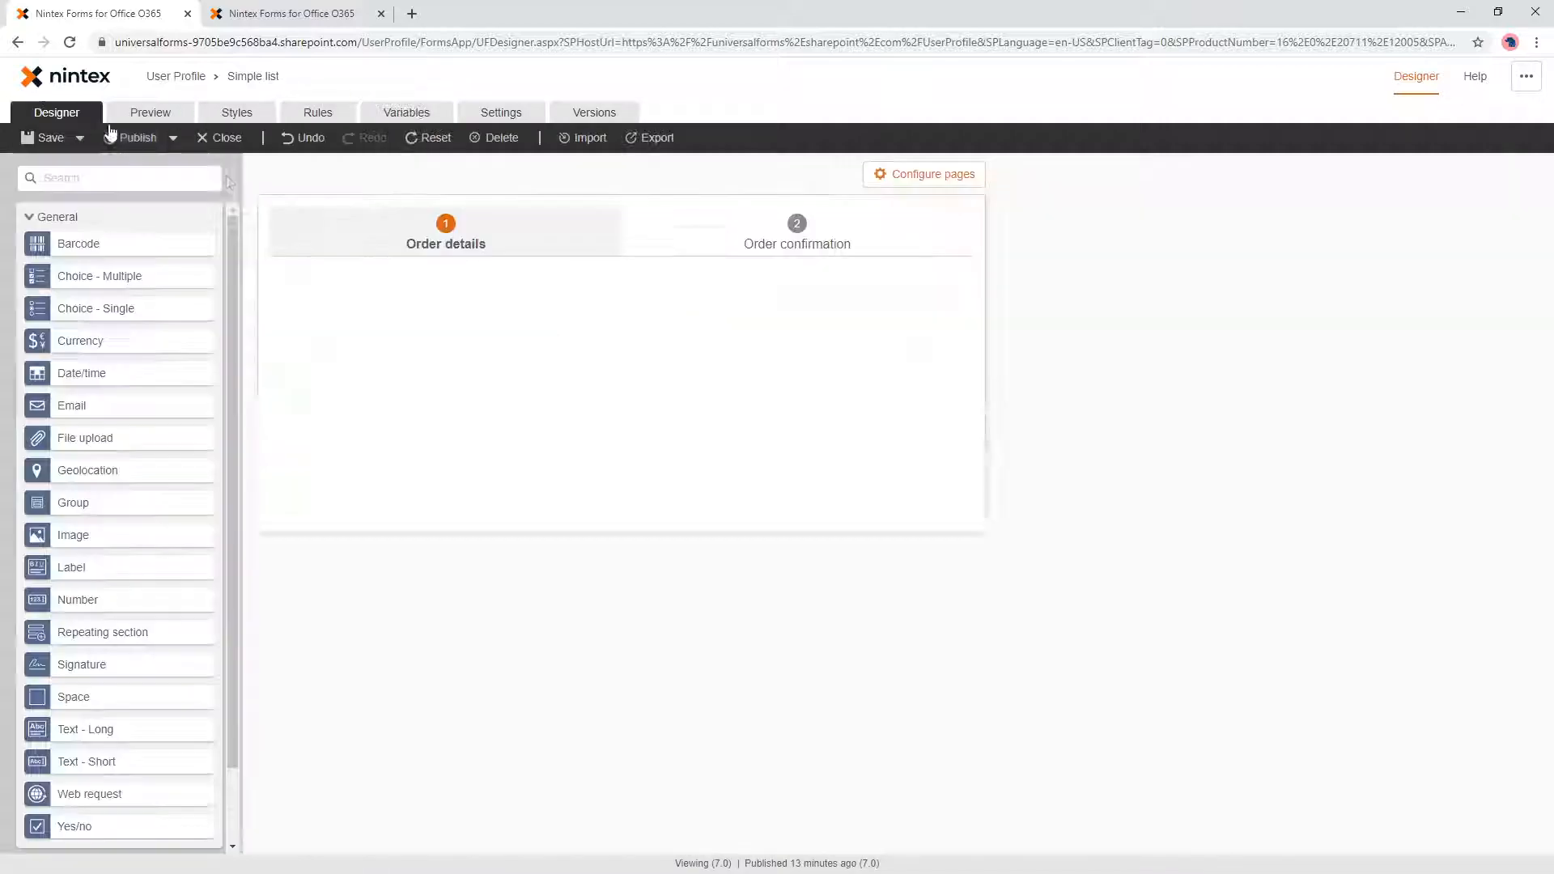
left_click(810, 238)
left_click(437, 304)
left_click(1426, 386)
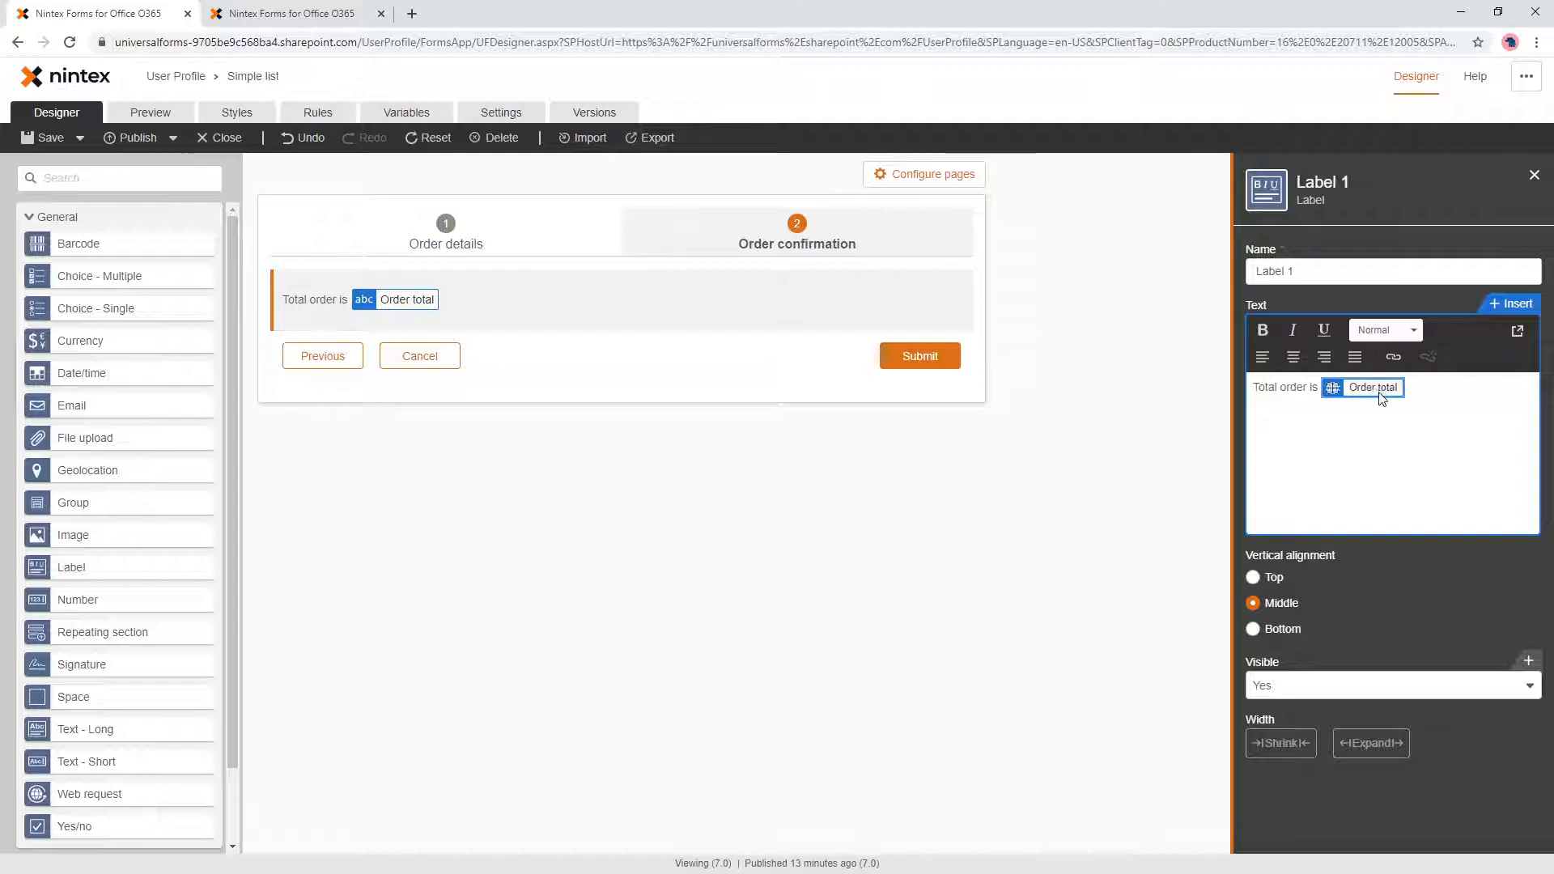
key("BackSpace")
Step: Update the Order total variable's value to convertToString(round([Form].[Total as decimal], 2))
left_click(413, 113)
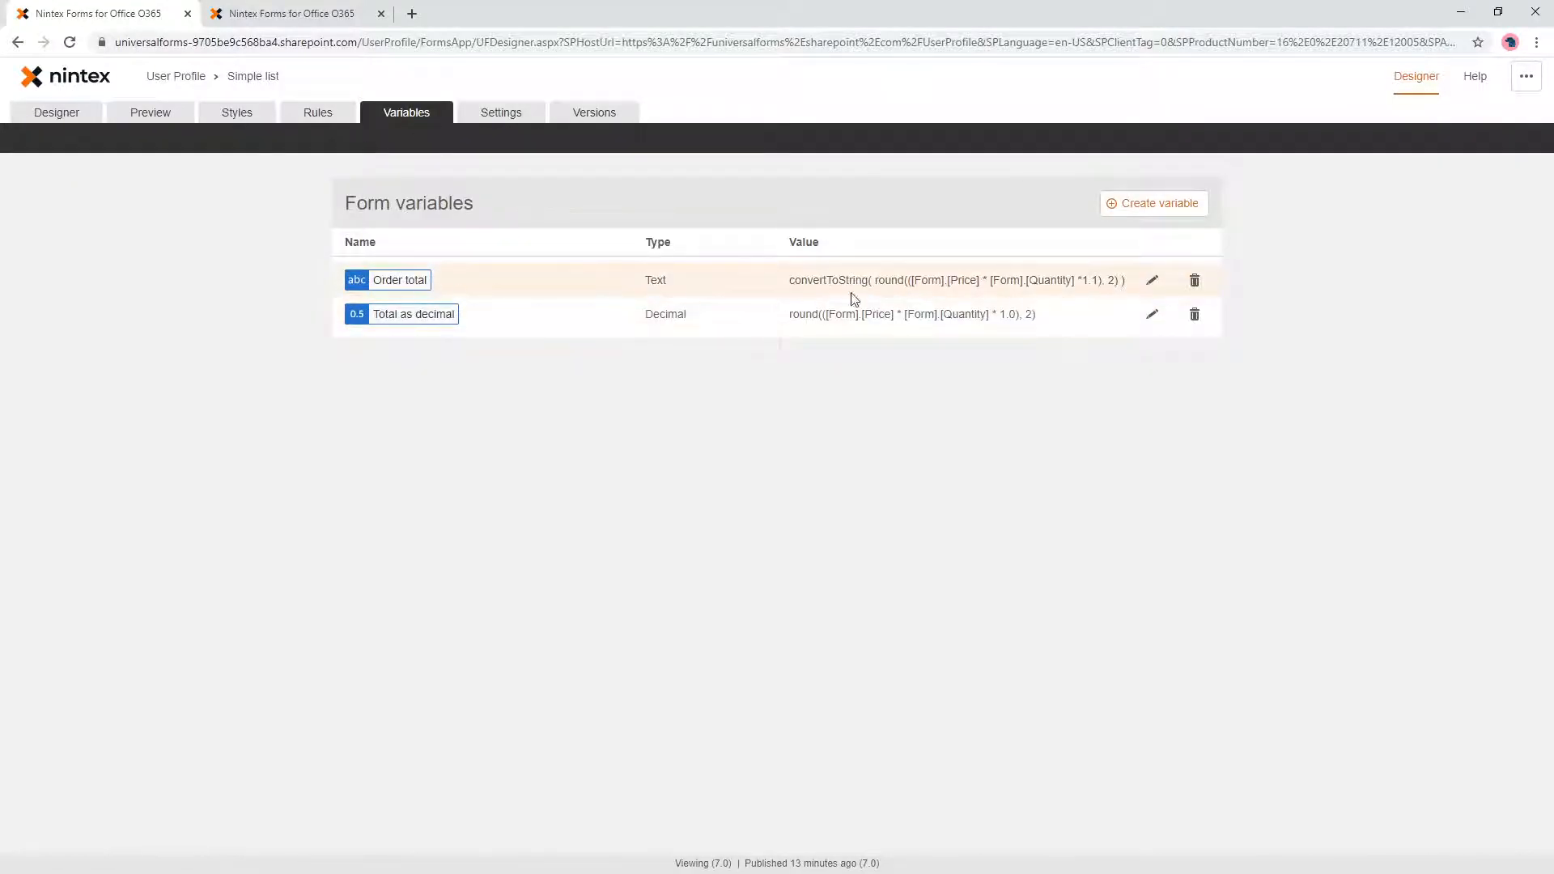
left_click(1152, 280)
left_click_drag(633, 470, 413, 470)
key("BackSpace")
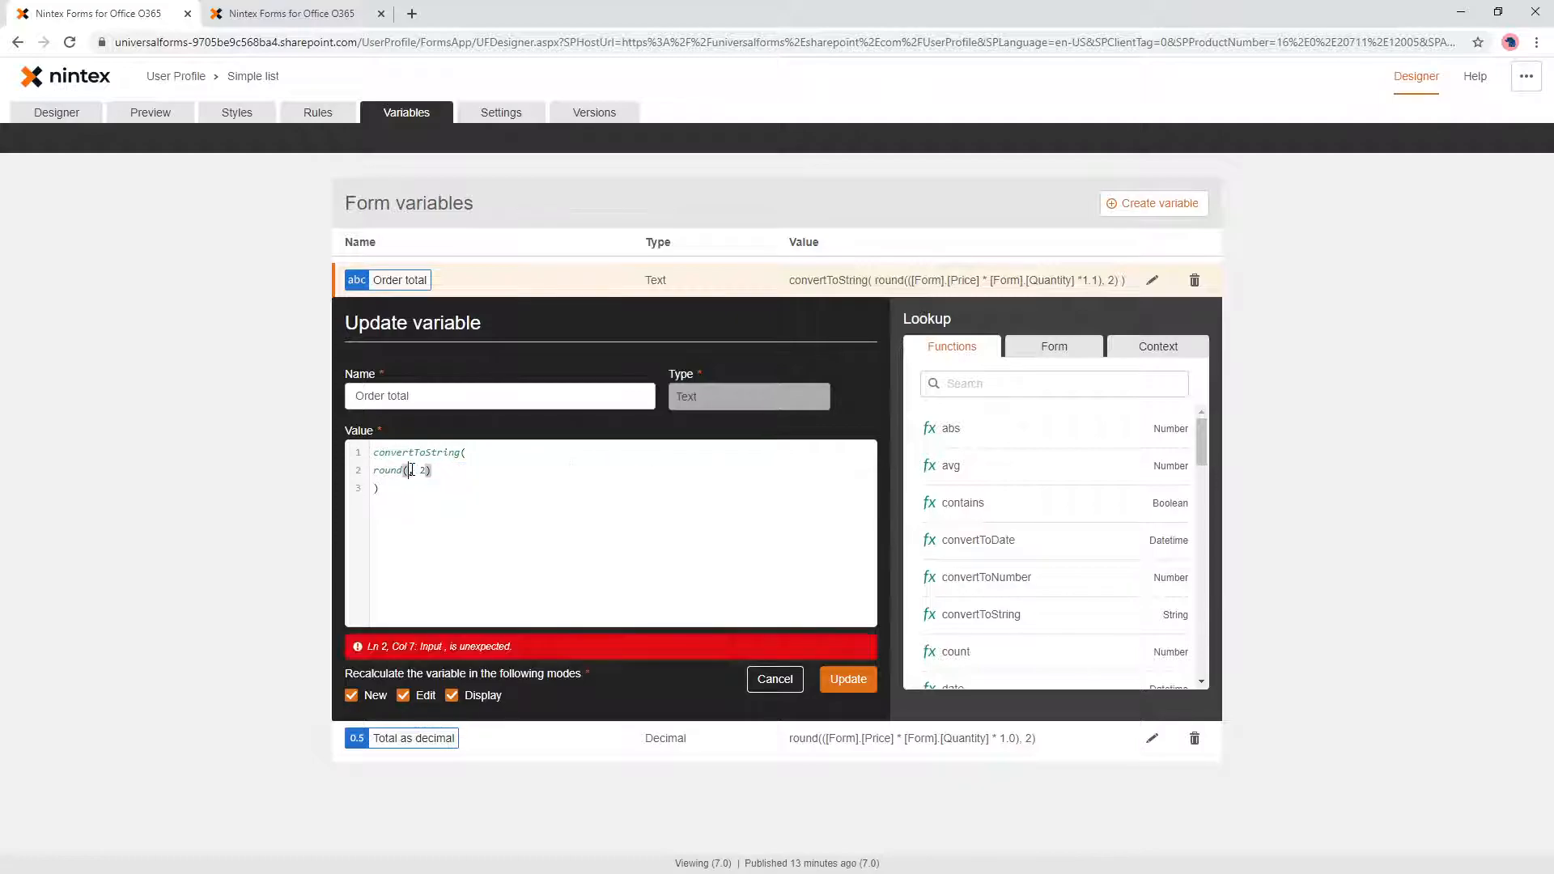
type("order")
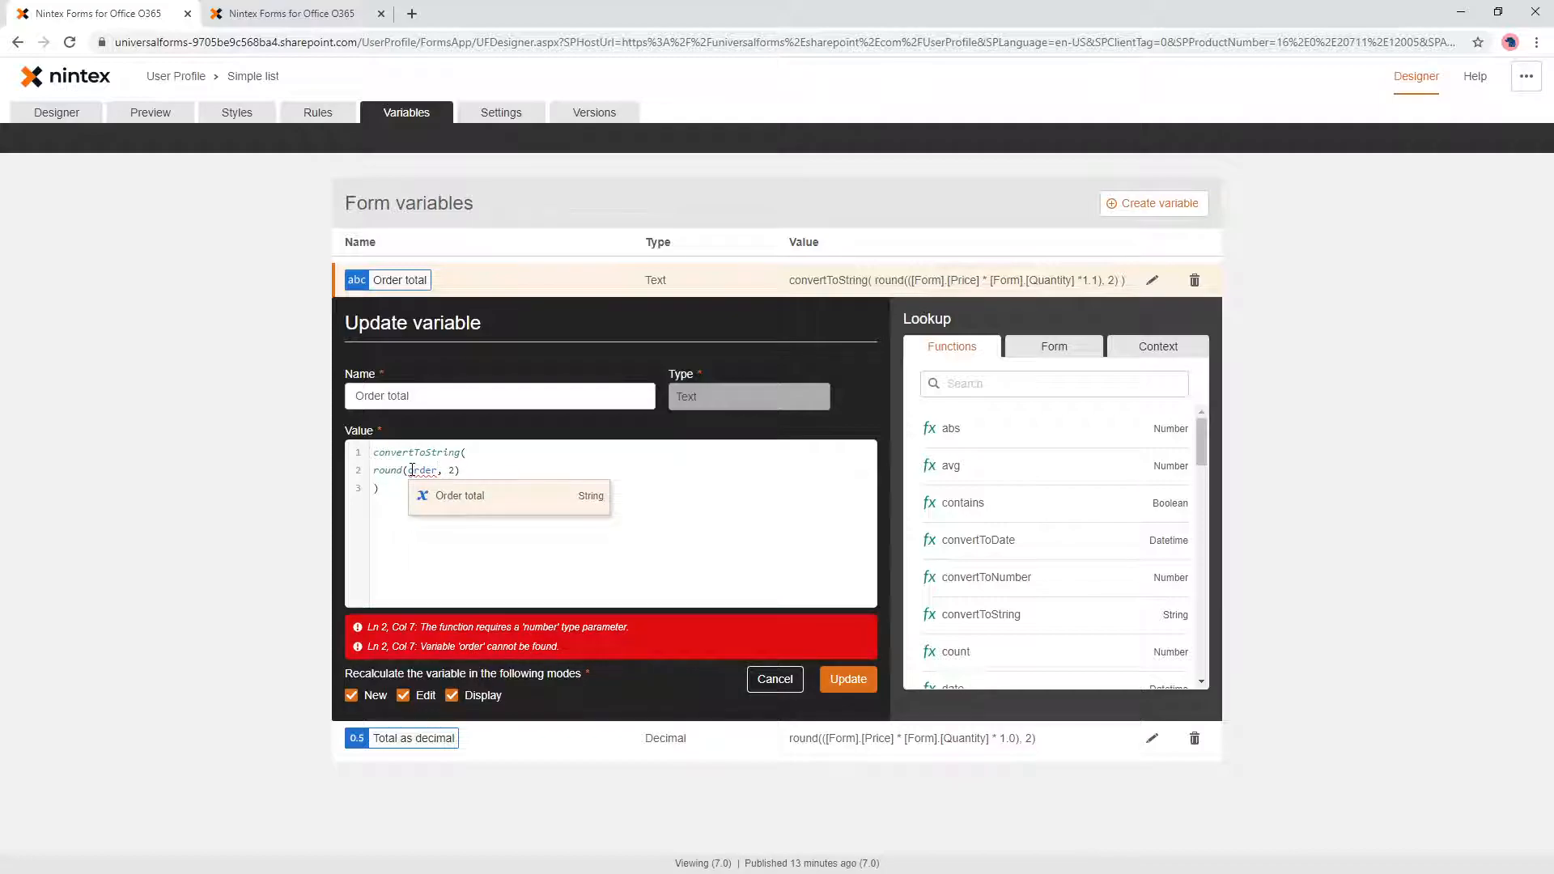
key("BackSpace")
key("BackSpace")
key("BackSpace")
type("tot")
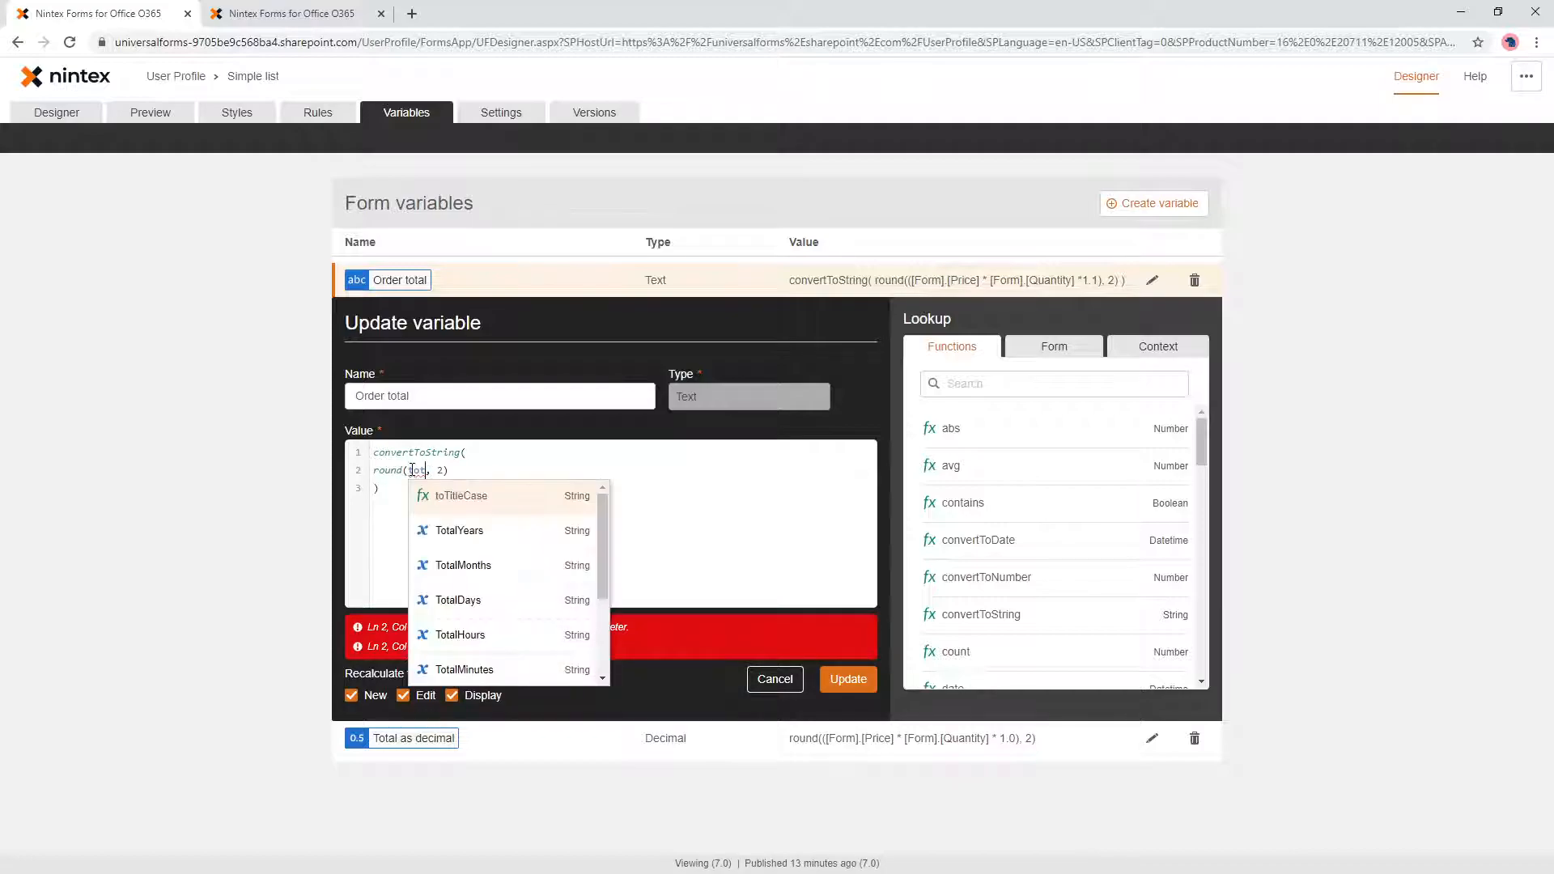
key("Escape")
type("al as")
key("Return")
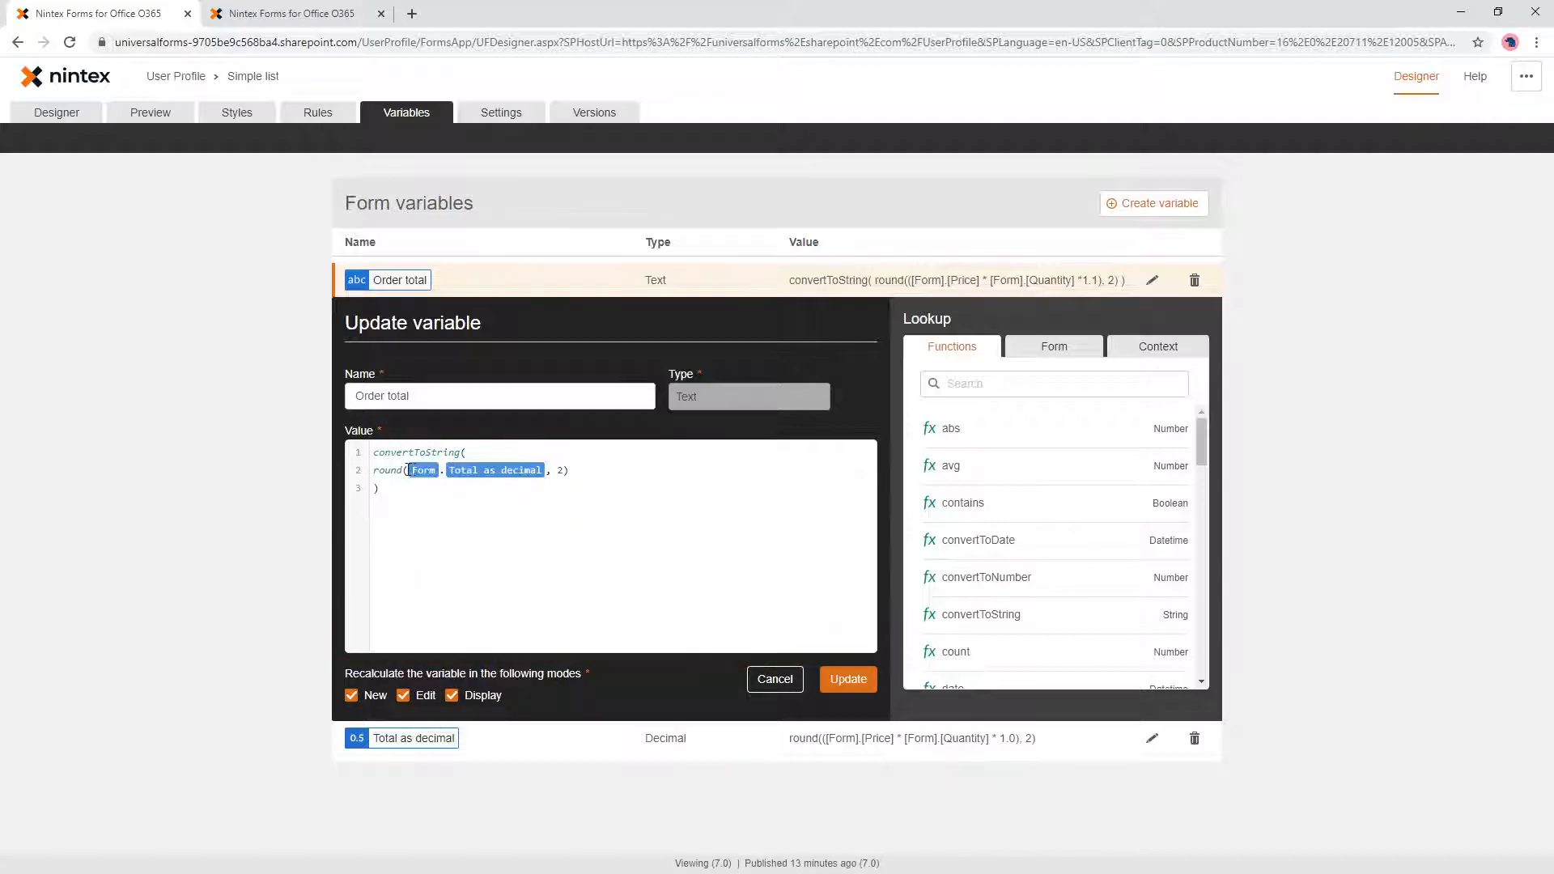
left_click(847, 678)
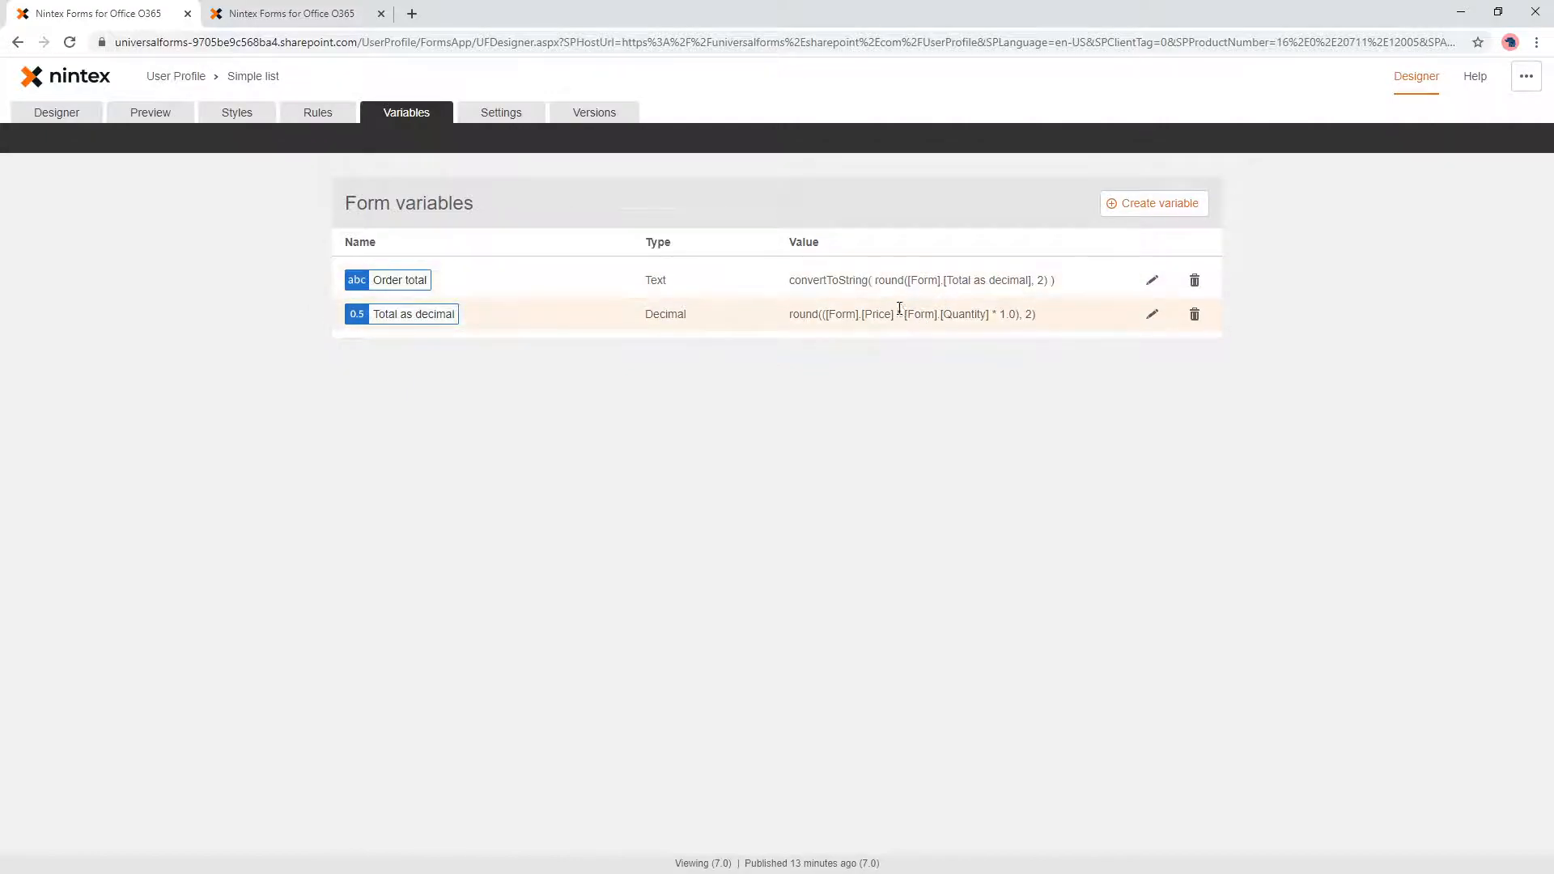
Step: Review the Calculate total rule's Then value and compare the types of the Order total and Total as decimal variables
left_click(80, 113)
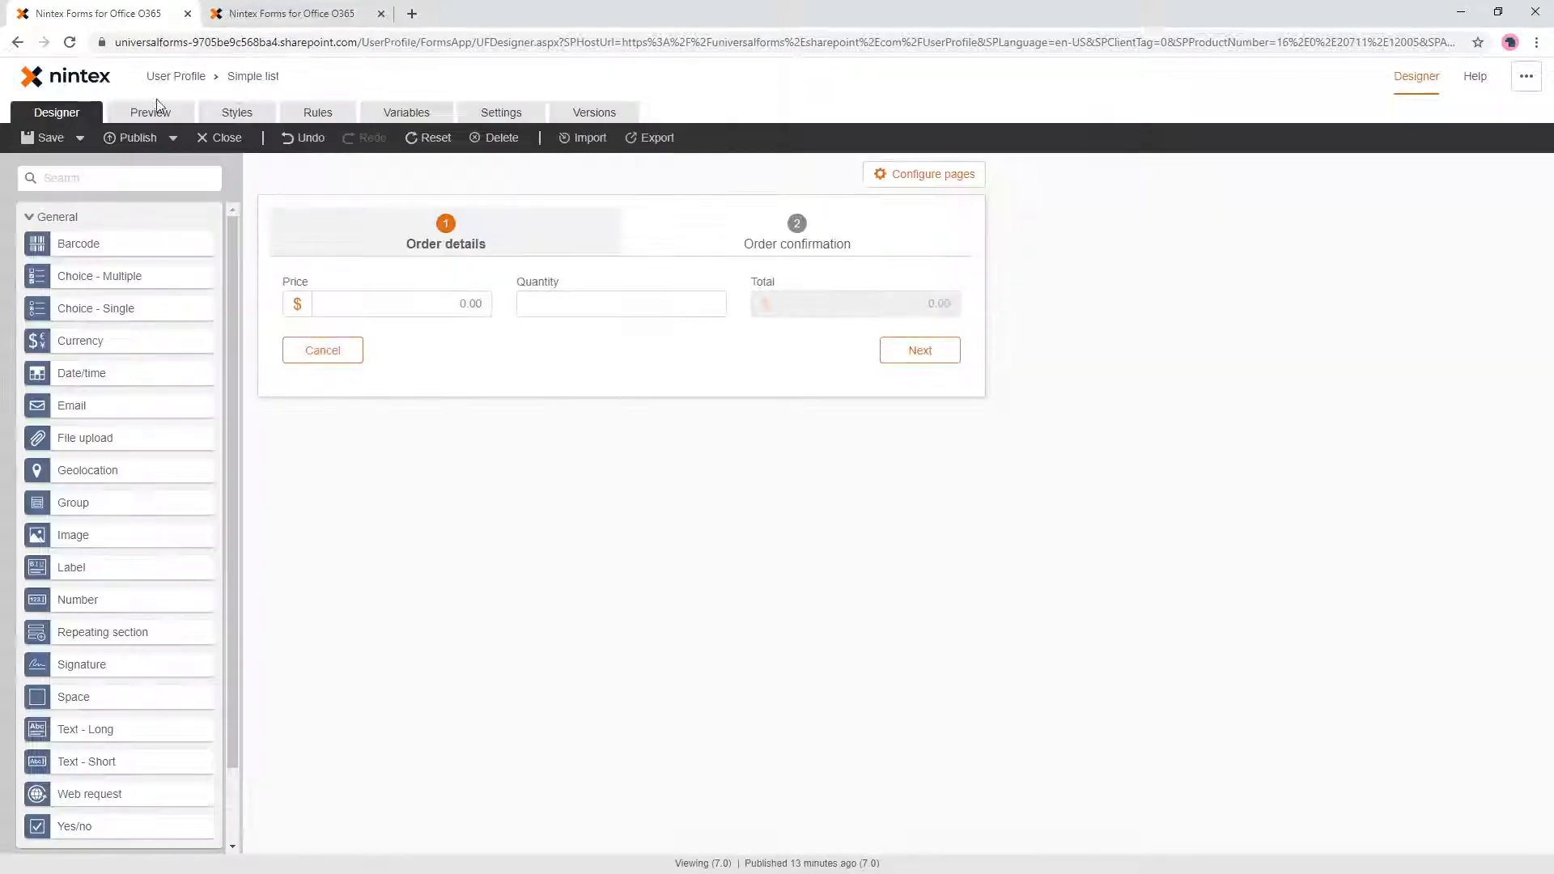
left_click(350, 118)
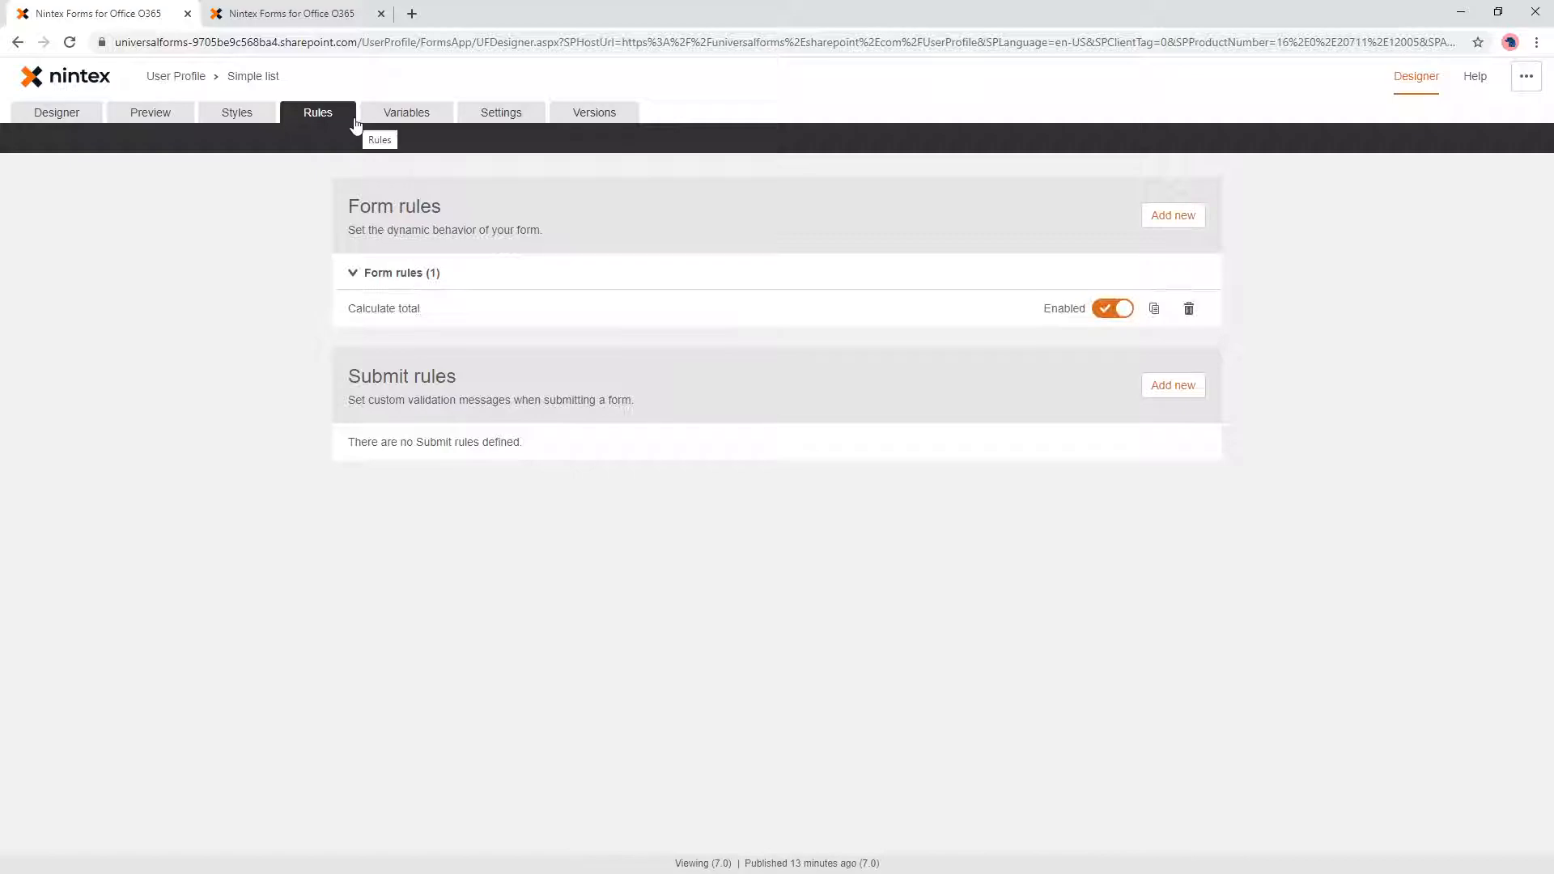
left_click(579, 309)
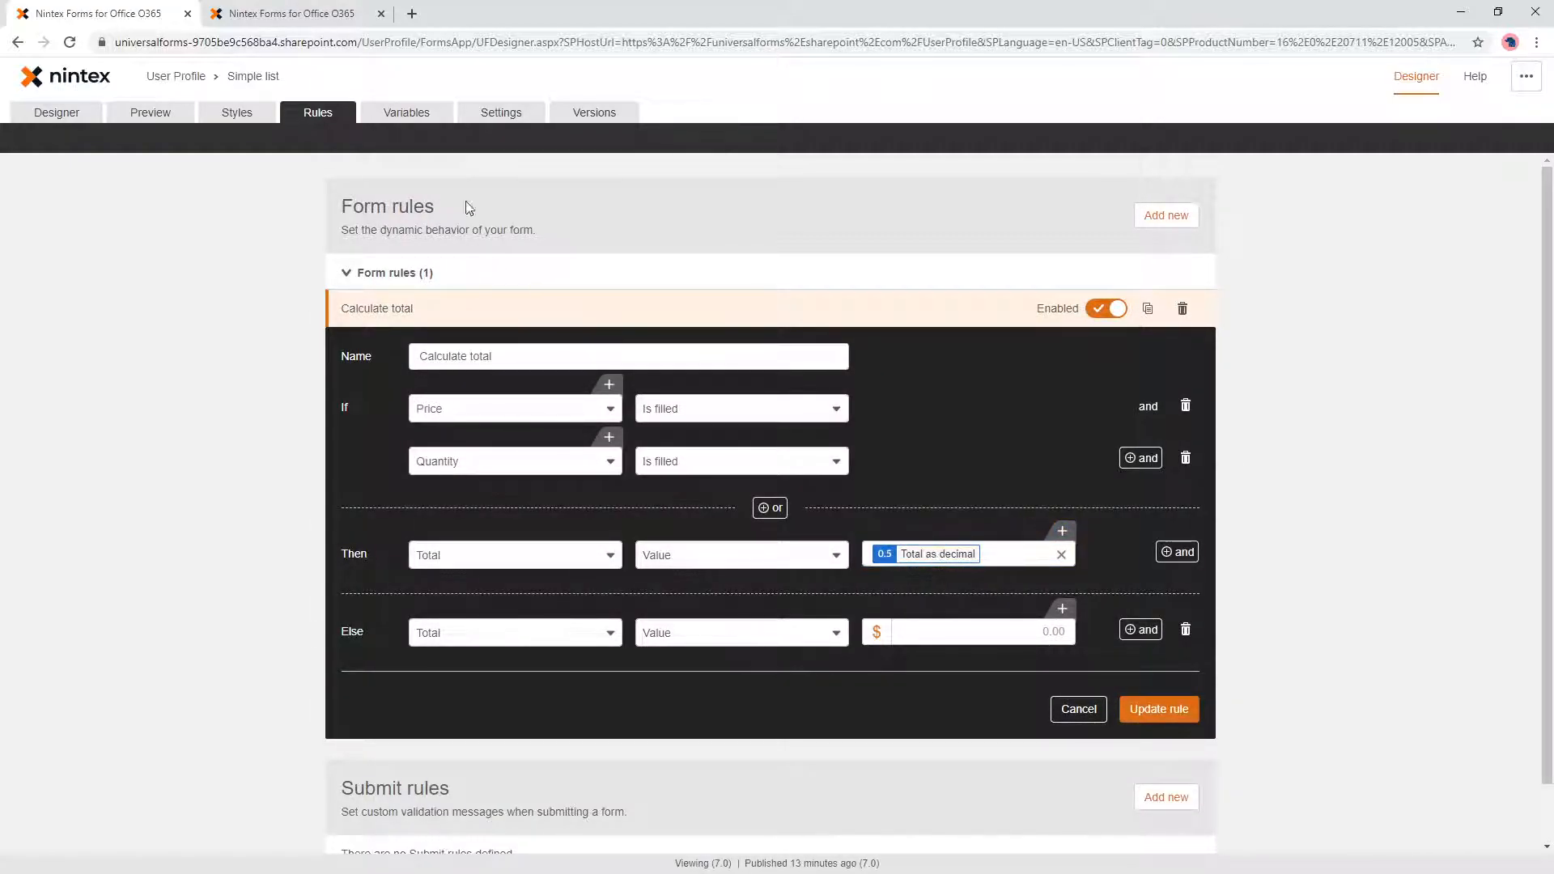
left_click(374, 112)
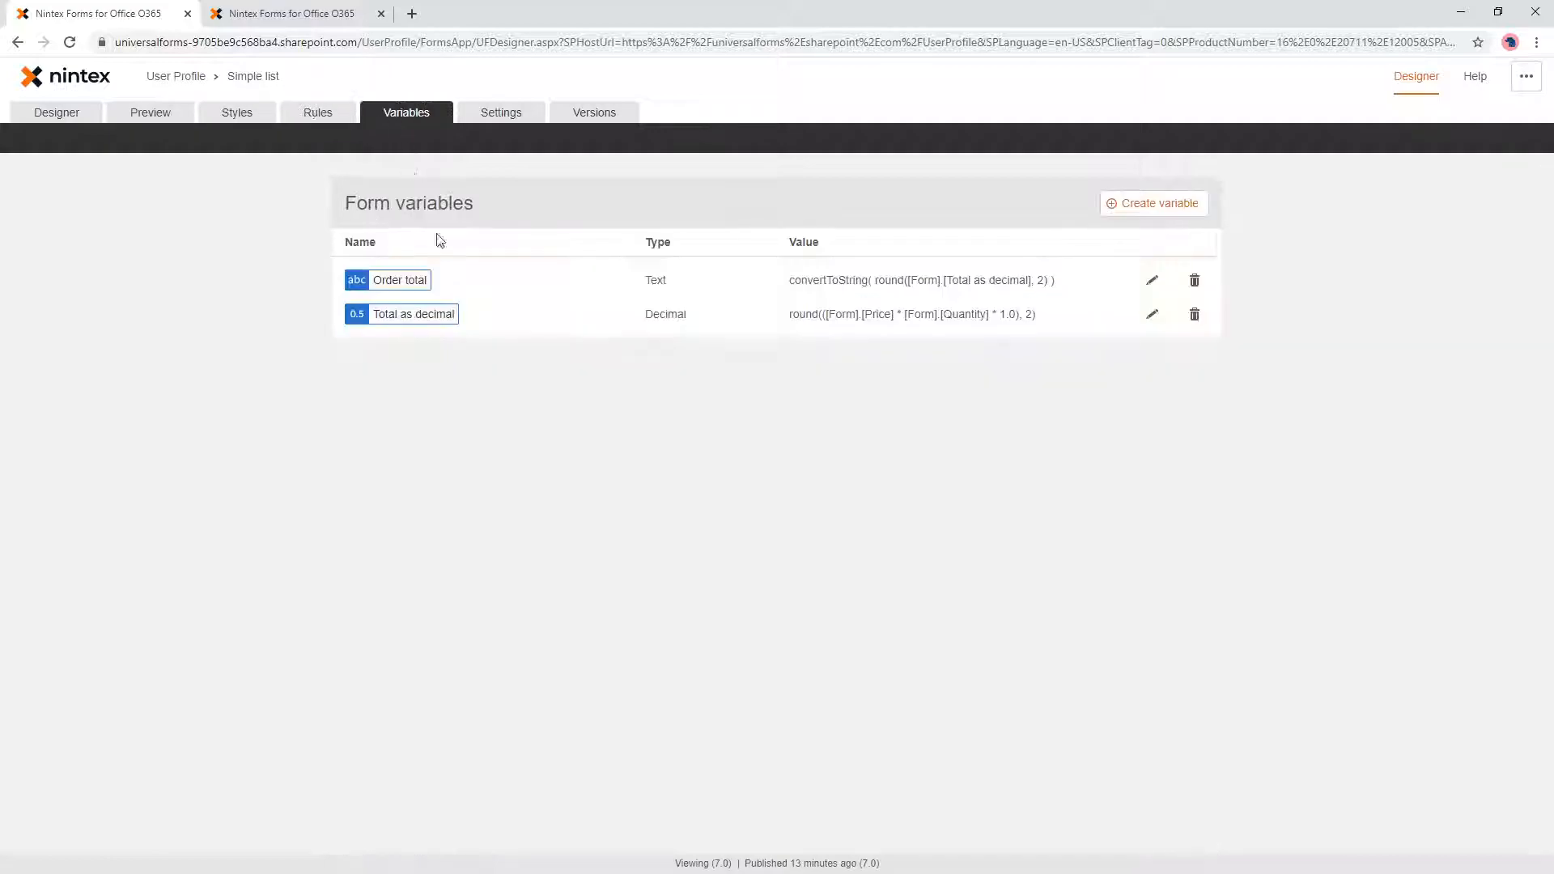
double_click(652, 280)
double_click(647, 314)
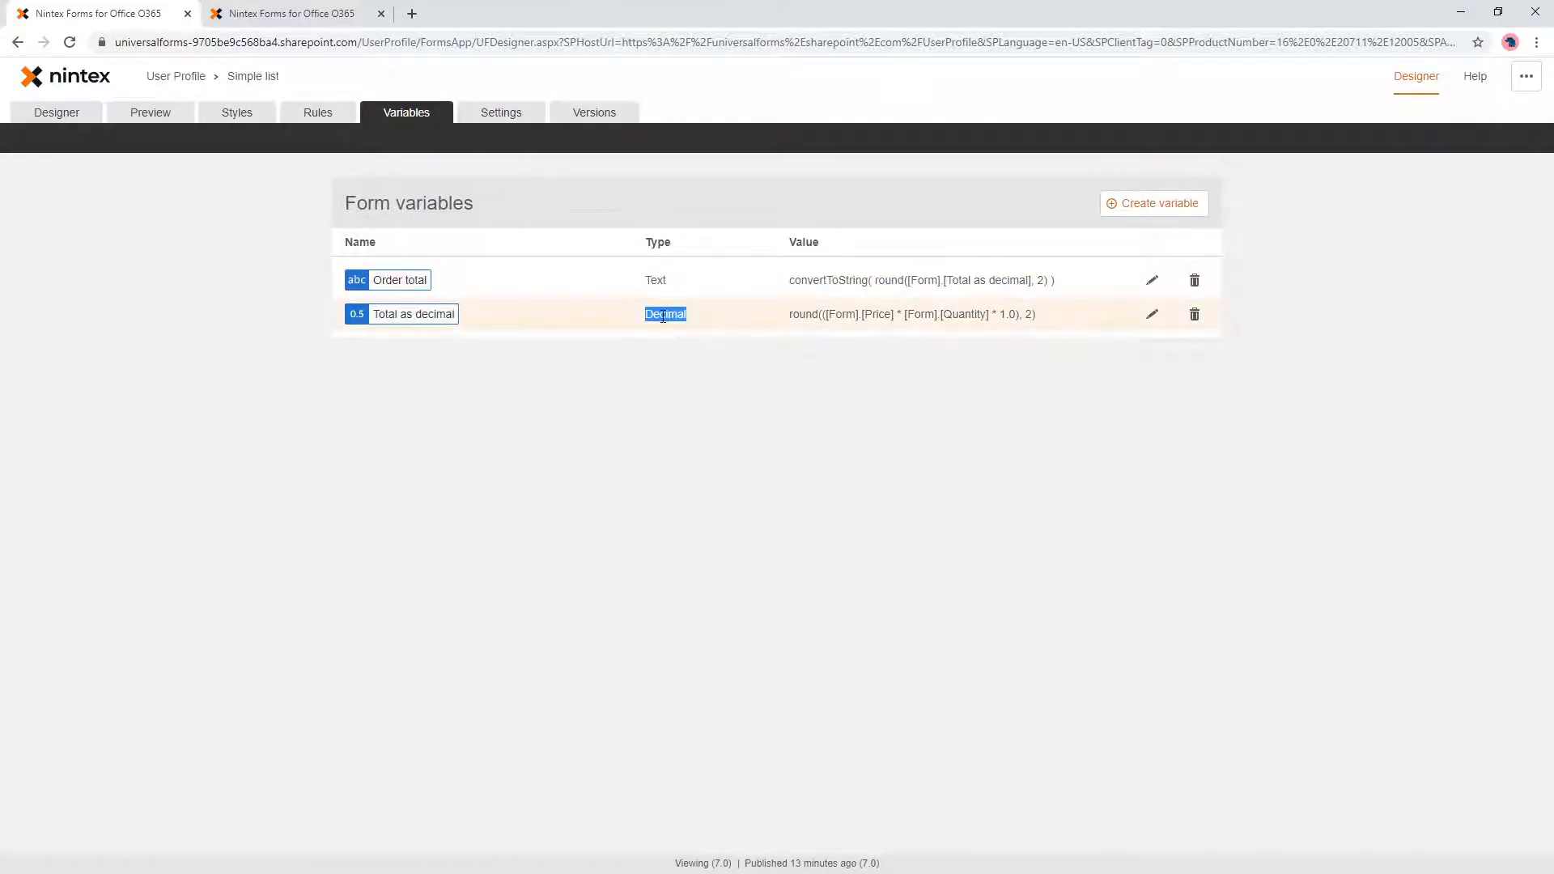
Step: Compare the two variables' formulas and update Total as decimal to round(([Form].[Price] * [Form].[Quantity] * 1.2), 2)
double_click(660, 281)
left_click_drag(789, 282, 1048, 334)
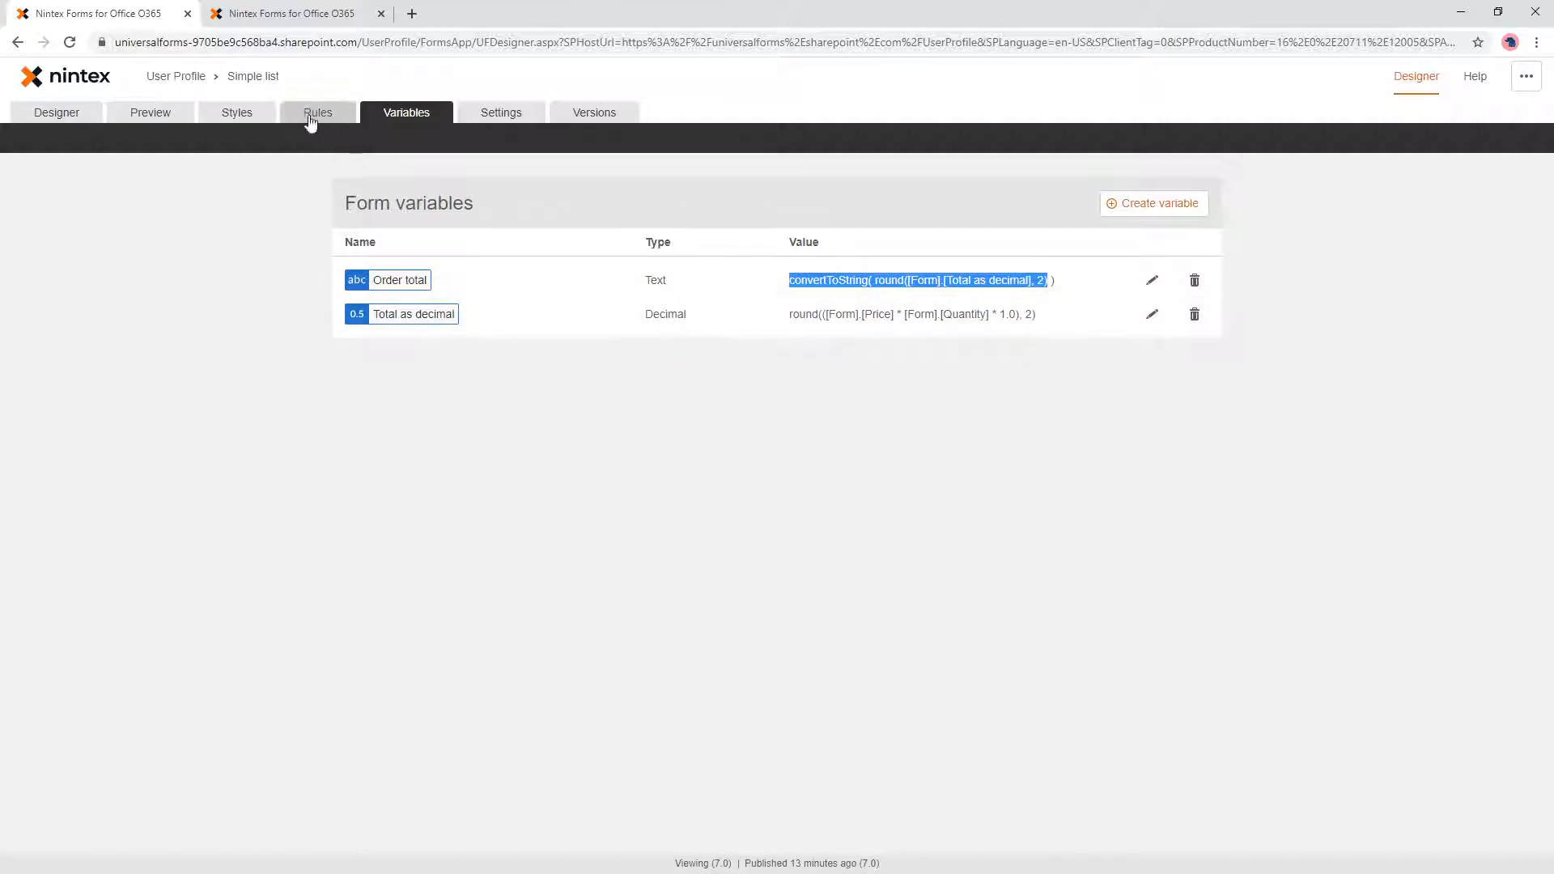
left_click_drag(1036, 315, 820, 313)
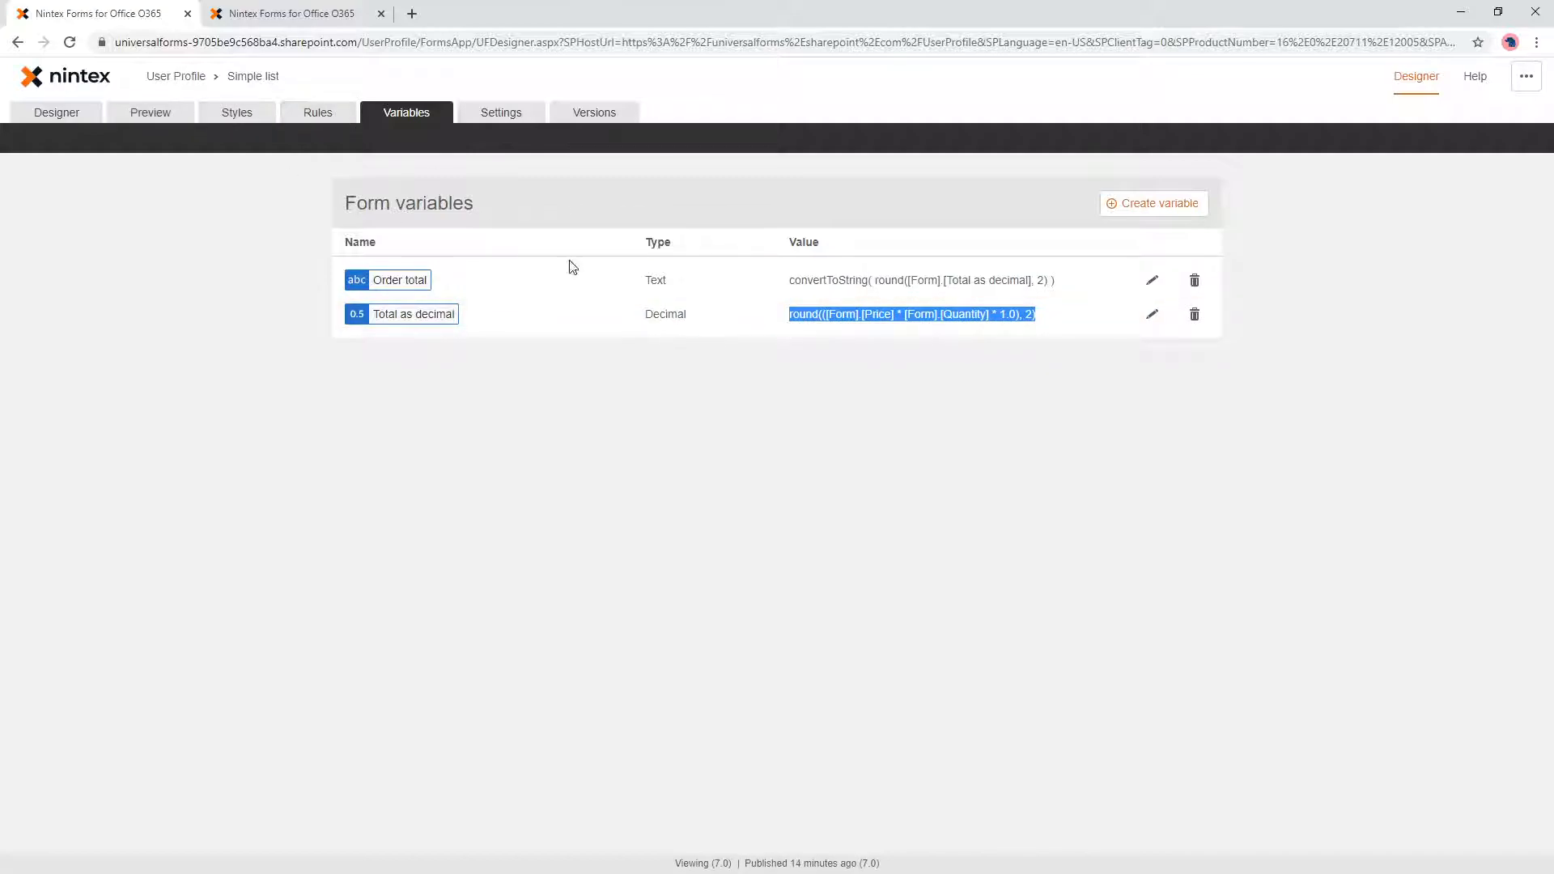
left_click(1152, 315)
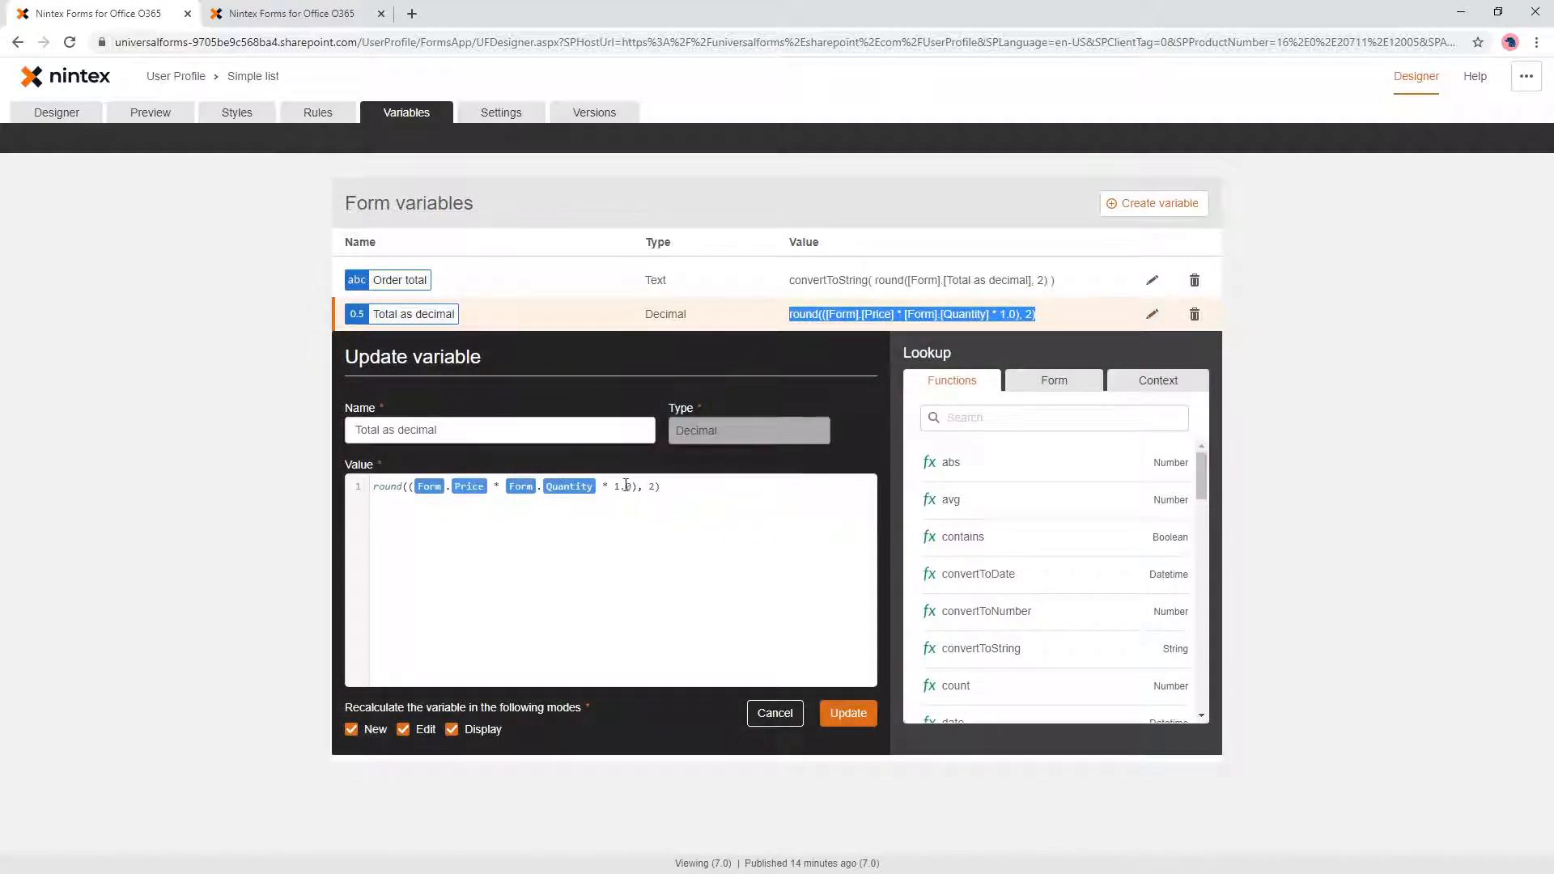
left_click(626, 486)
key("BackSpace")
type("2")
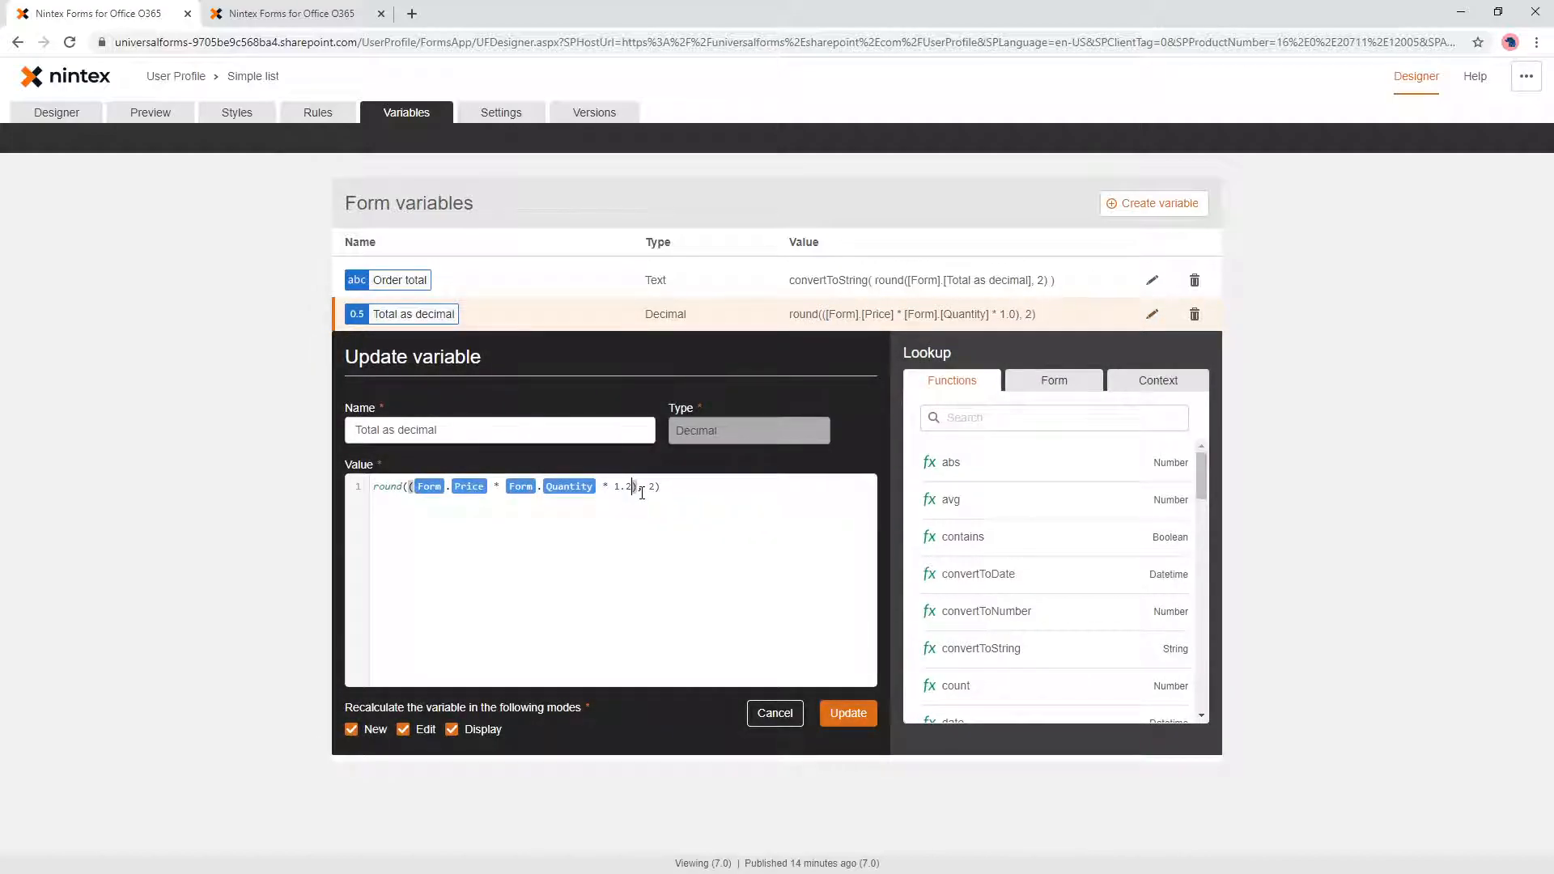
left_click(848, 714)
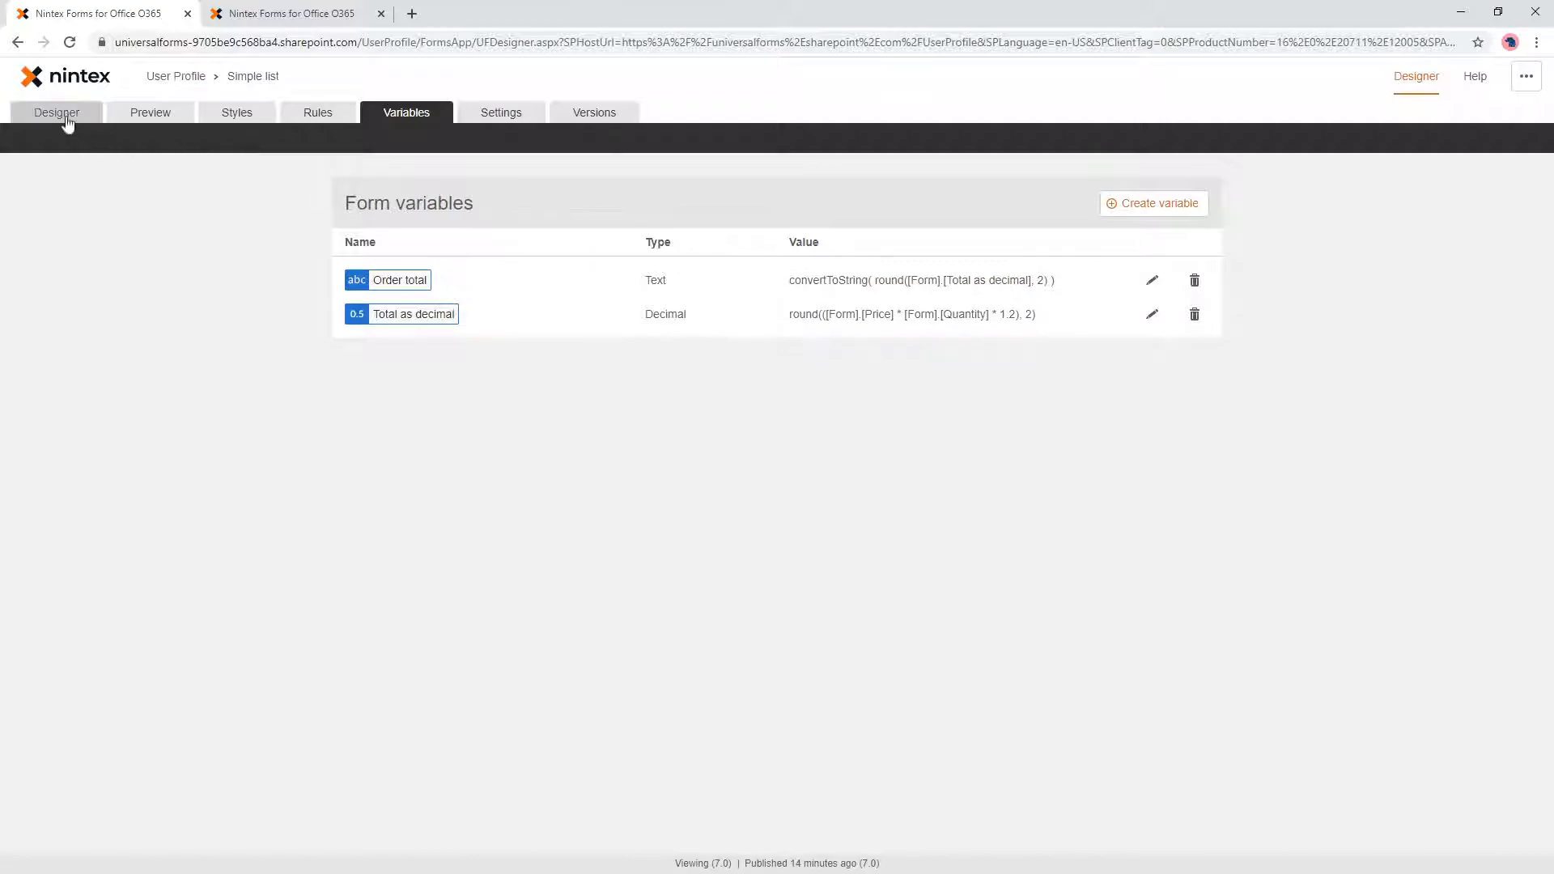
Step: Preview the form with Price 10 and Quantity 10, checking the Total and the Order confirmation page
left_click(149, 112)
left_click(641, 282)
type("10")
key("Tab")
type("10")
key("Tab")
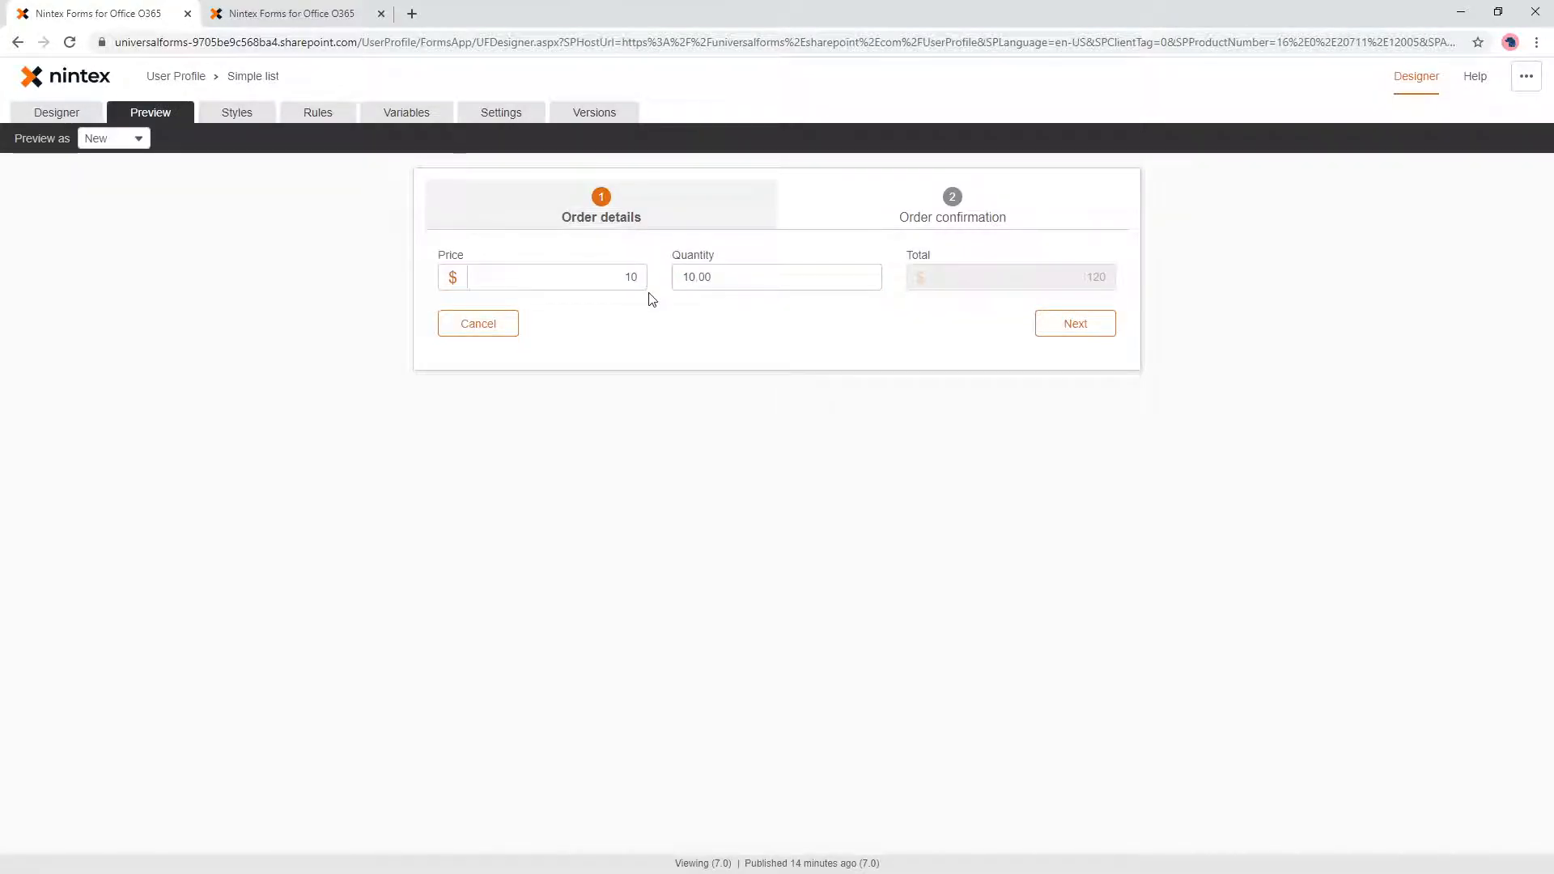
left_click(973, 217)
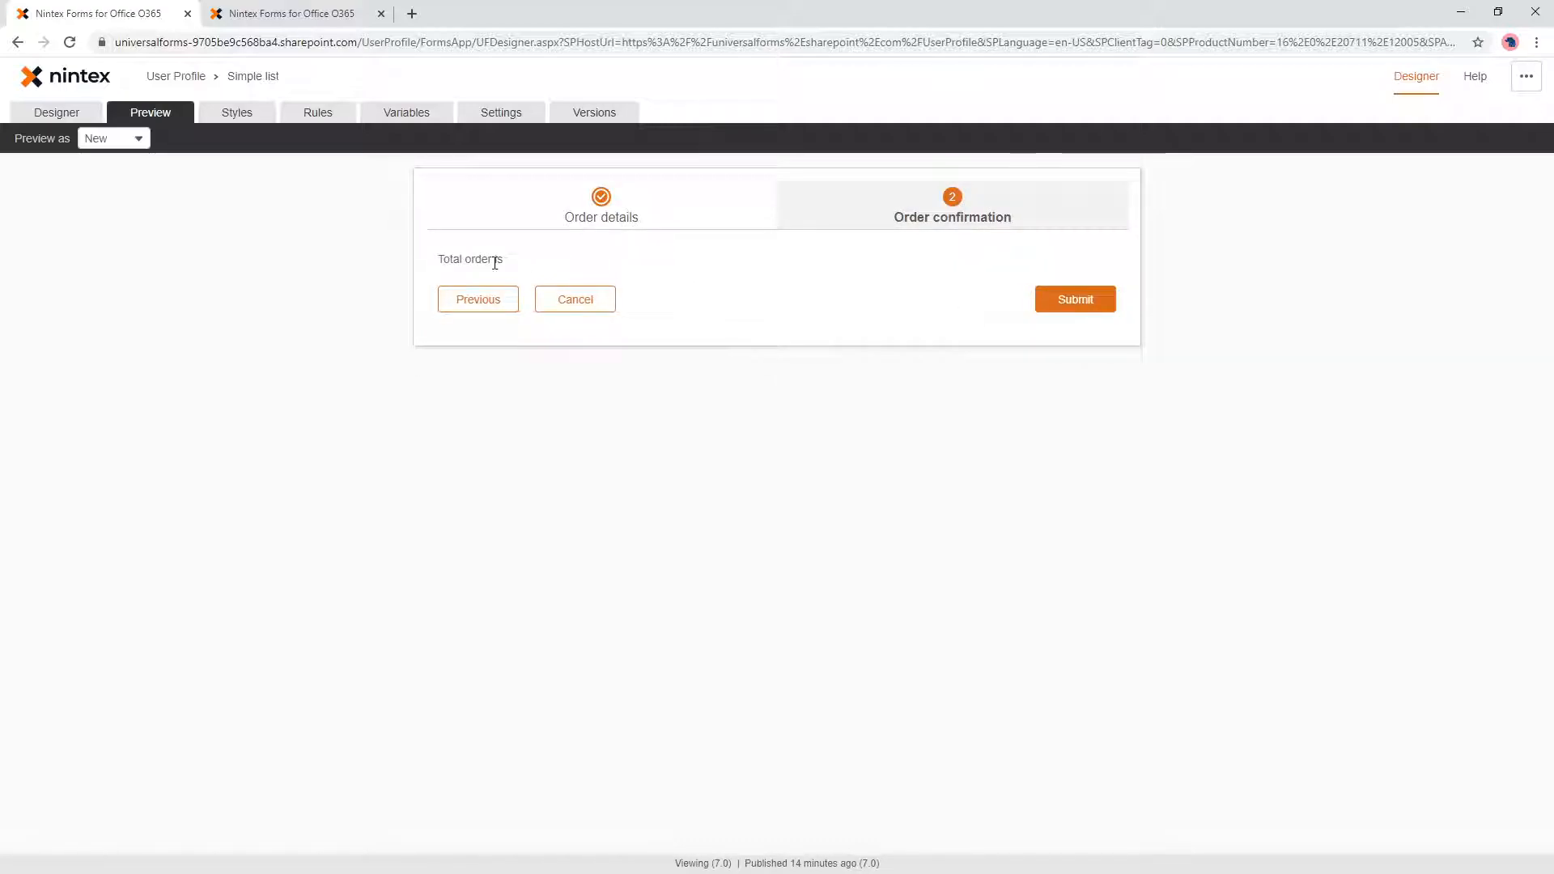
Step: Insert the Order total variable into the text of the label on the Order confirmation page
left_click(61, 118)
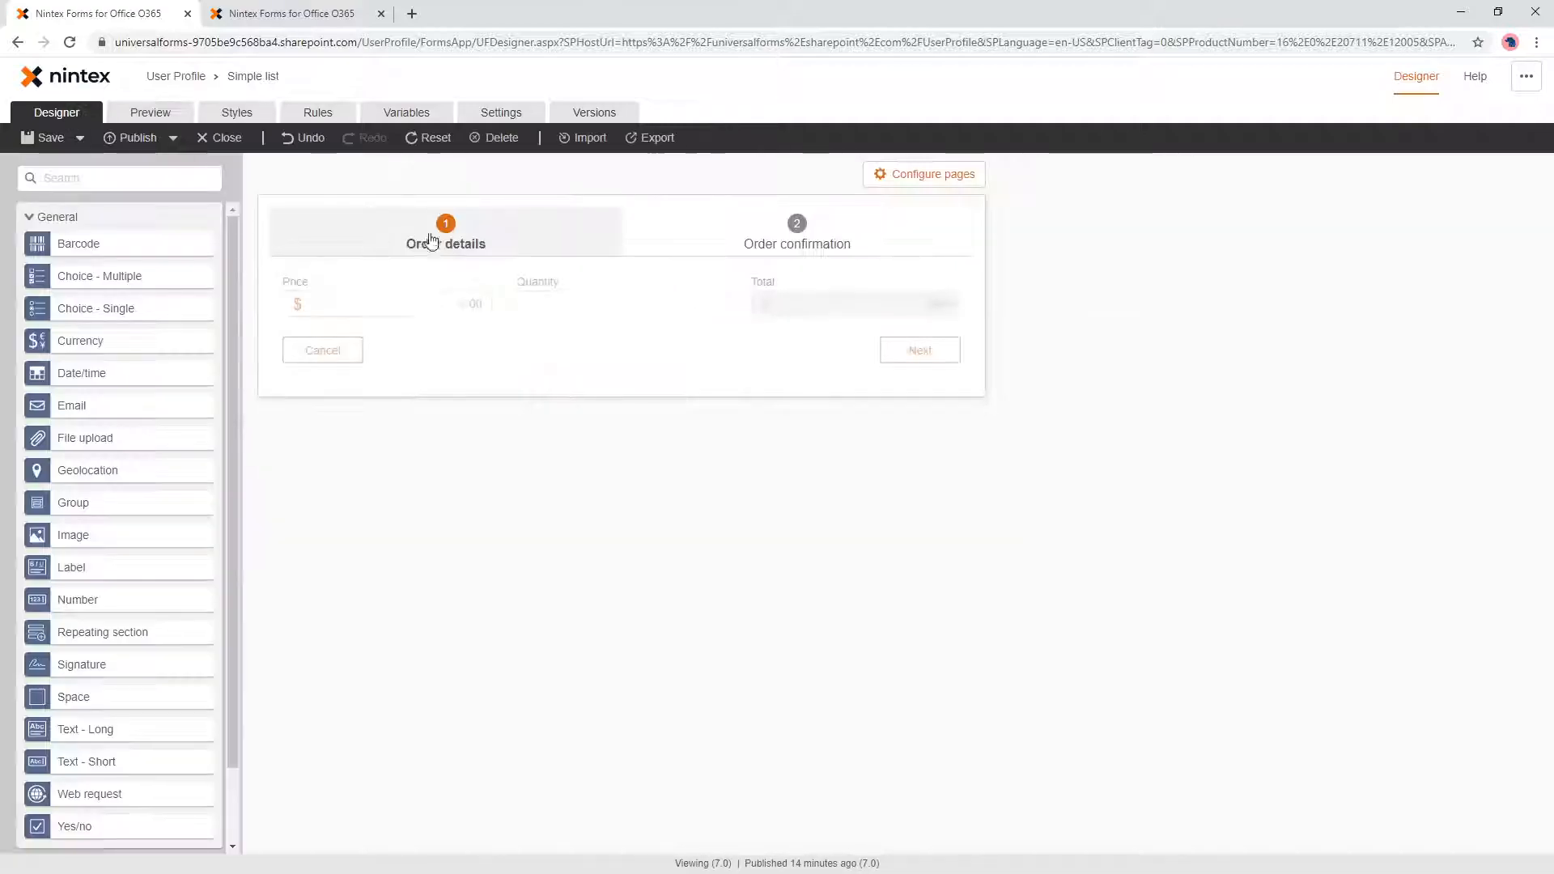
left_click(683, 257)
left_click(669, 301)
left_click(1449, 387)
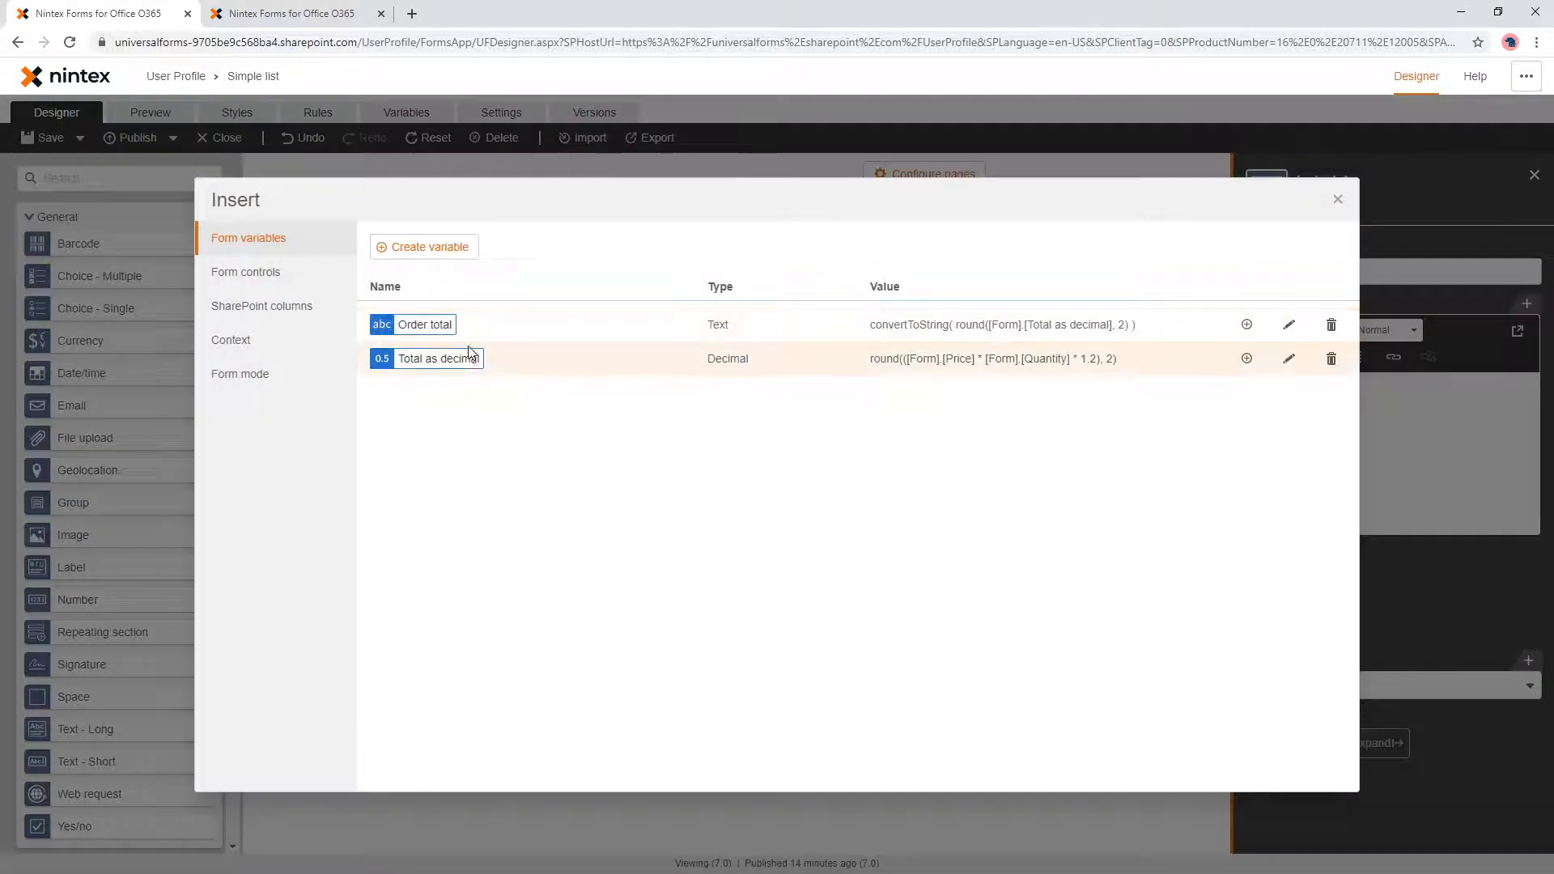
left_click(1246, 325)
Step: Preview the form again with Price 10 and Quantity 10 and check the order total in the confirmation label
left_click(174, 113)
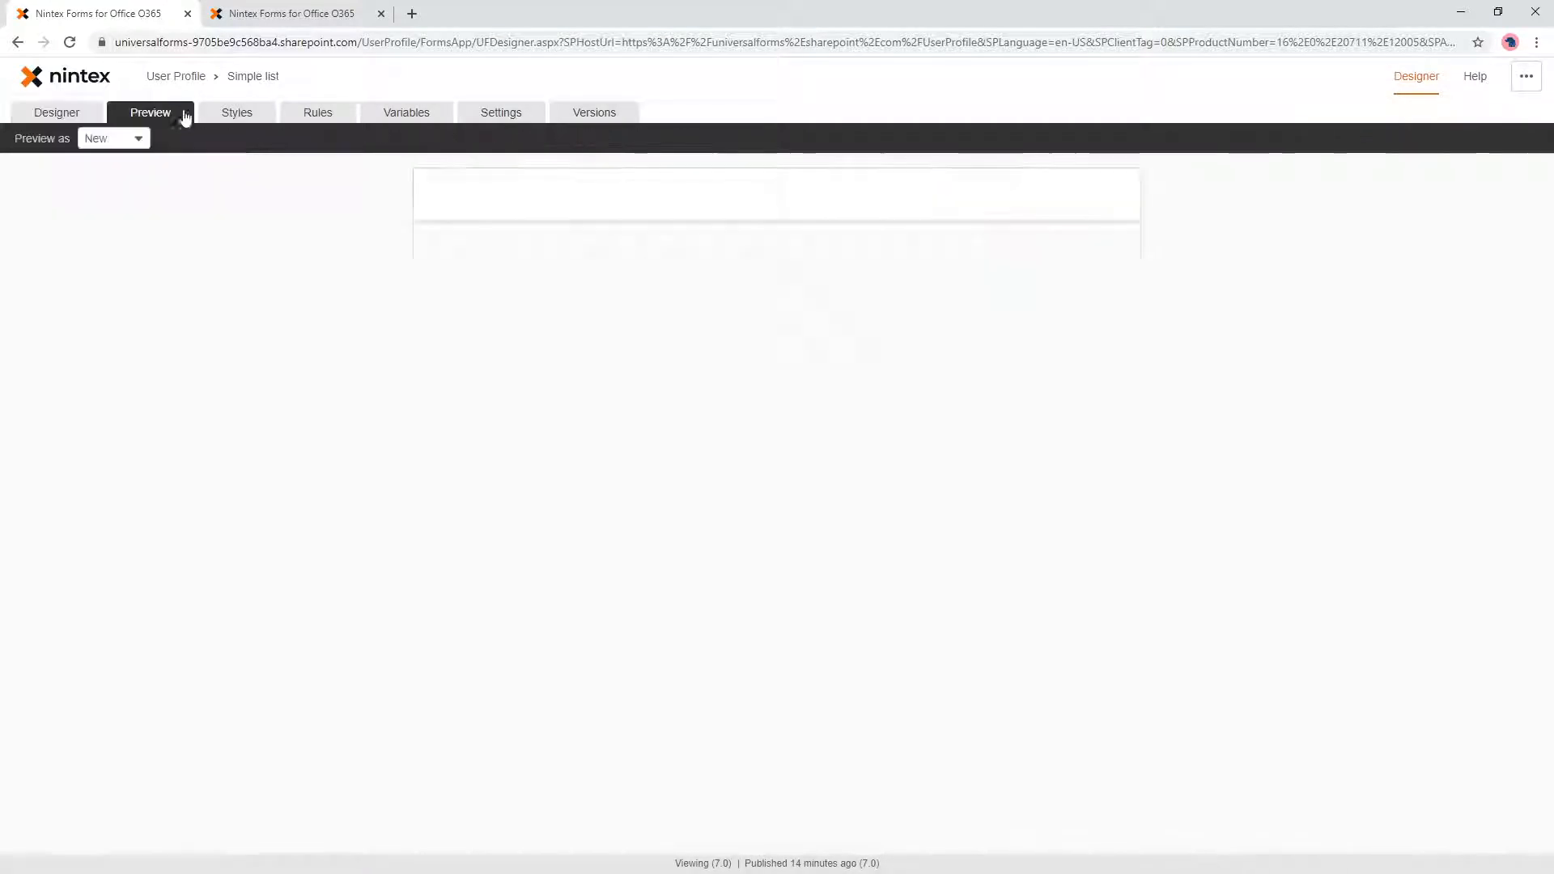
left_click(619, 273)
type("10")
key("Tab")
type("10.00")
key("Tab")
left_click(954, 233)
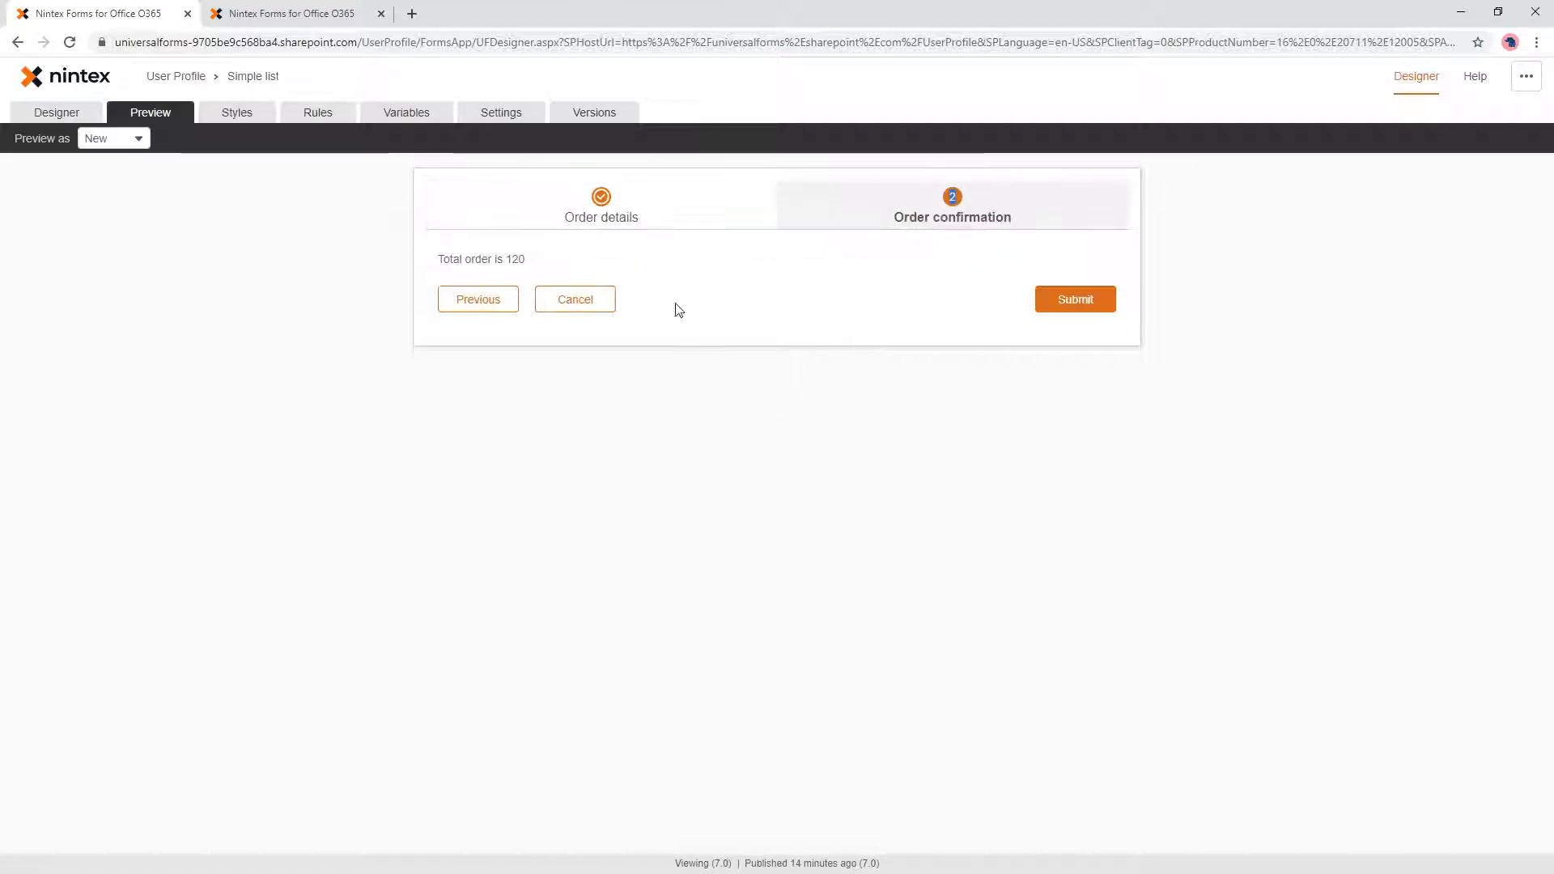
Step: Change the multiplier in the Total as decimal variable's formula to 0.8 and update the variable
left_click(406, 113)
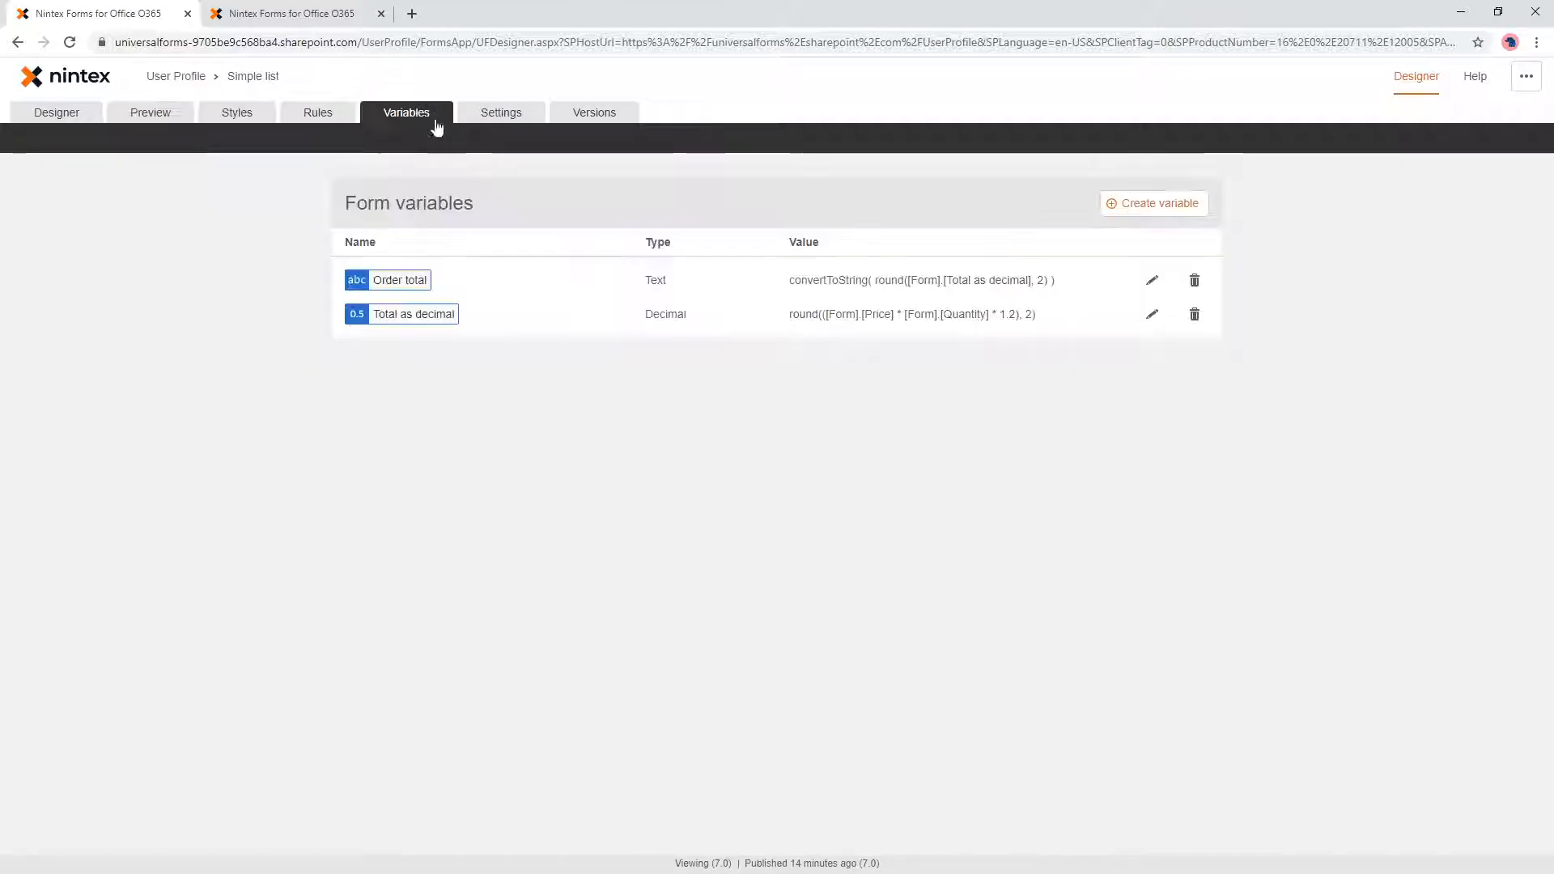
left_click(1151, 314)
left_click(628, 487)
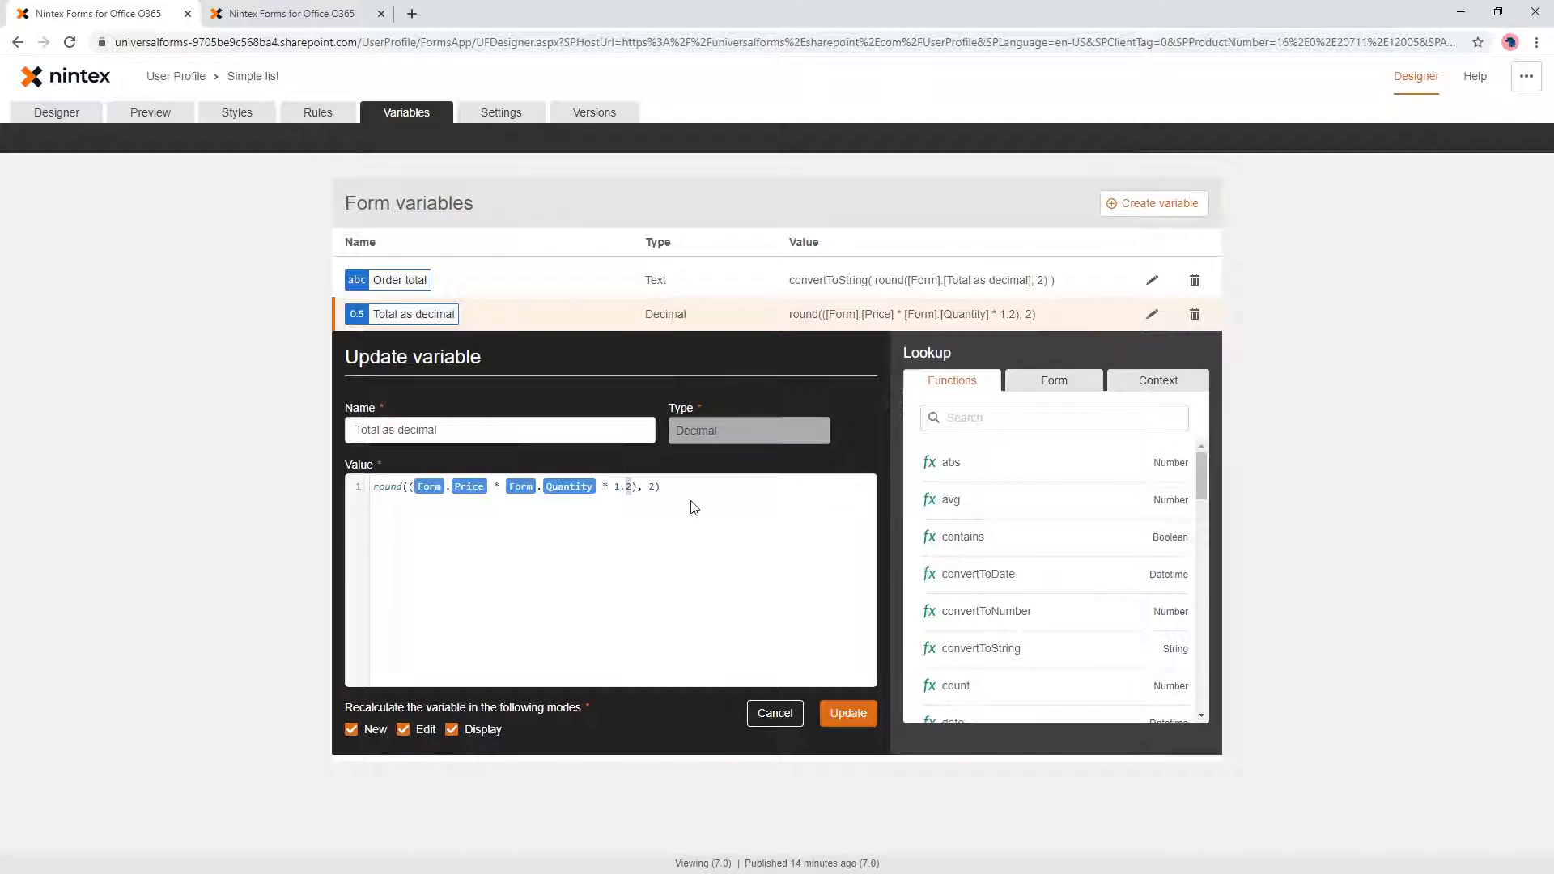
key("shift+Left")
key("shift+Left")
key("shift+Left")
type("0.8")
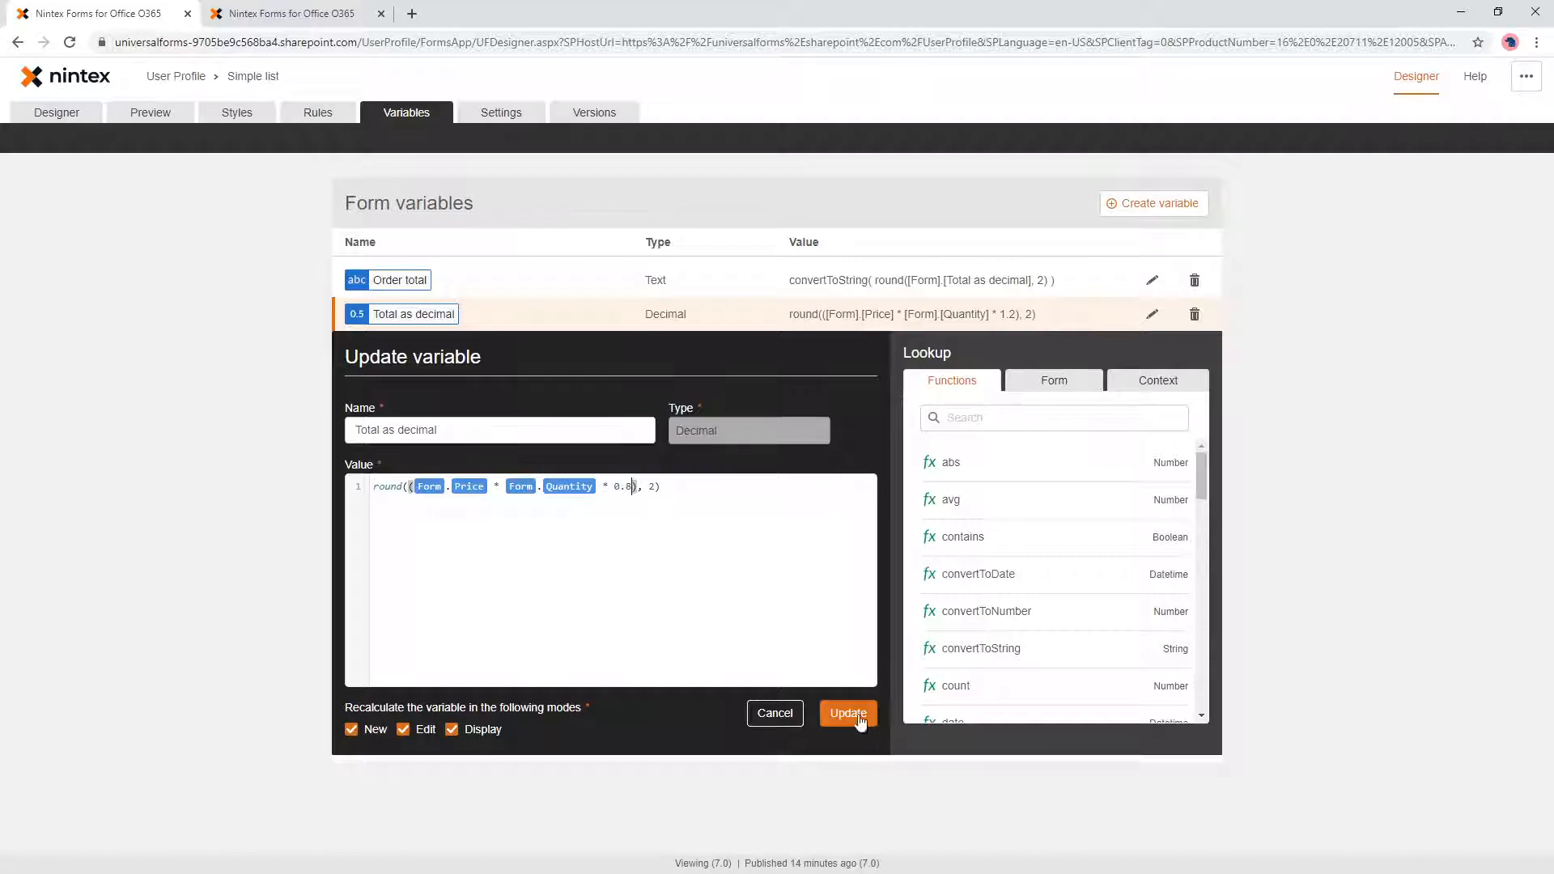
left_click(860, 721)
Step: Test the 0.8 multiplier in a preview with Price 10 and Quantity 10, checking the confirmation label's total
left_click(147, 113)
left_click(623, 277)
type("10")
key("Tab")
type("10")
key("Tab")
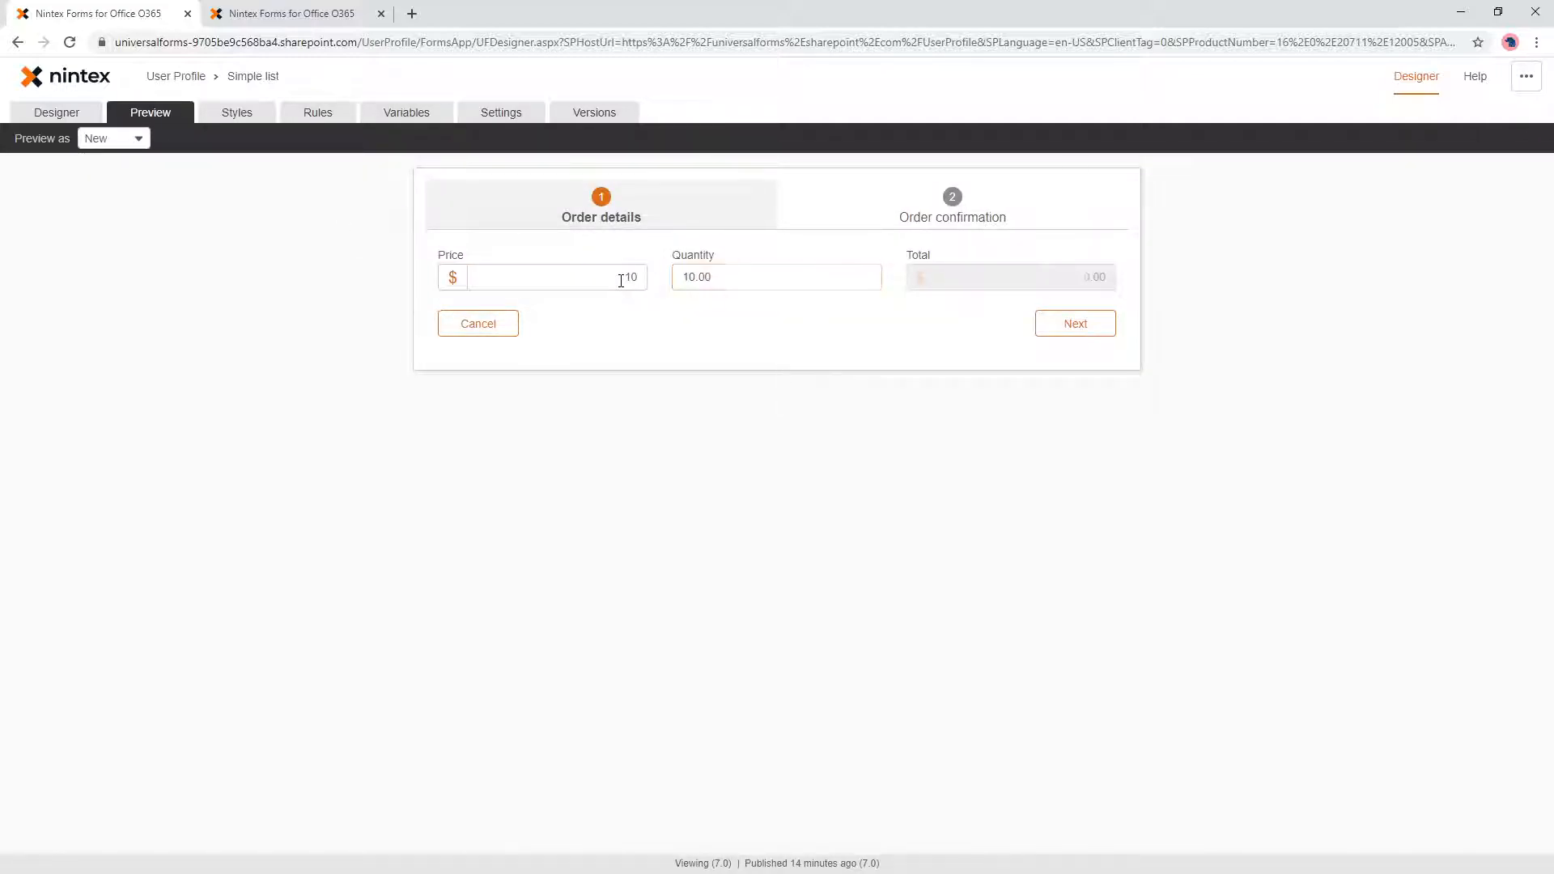
left_click(955, 216)
left_click_drag(522, 259, 488, 260)
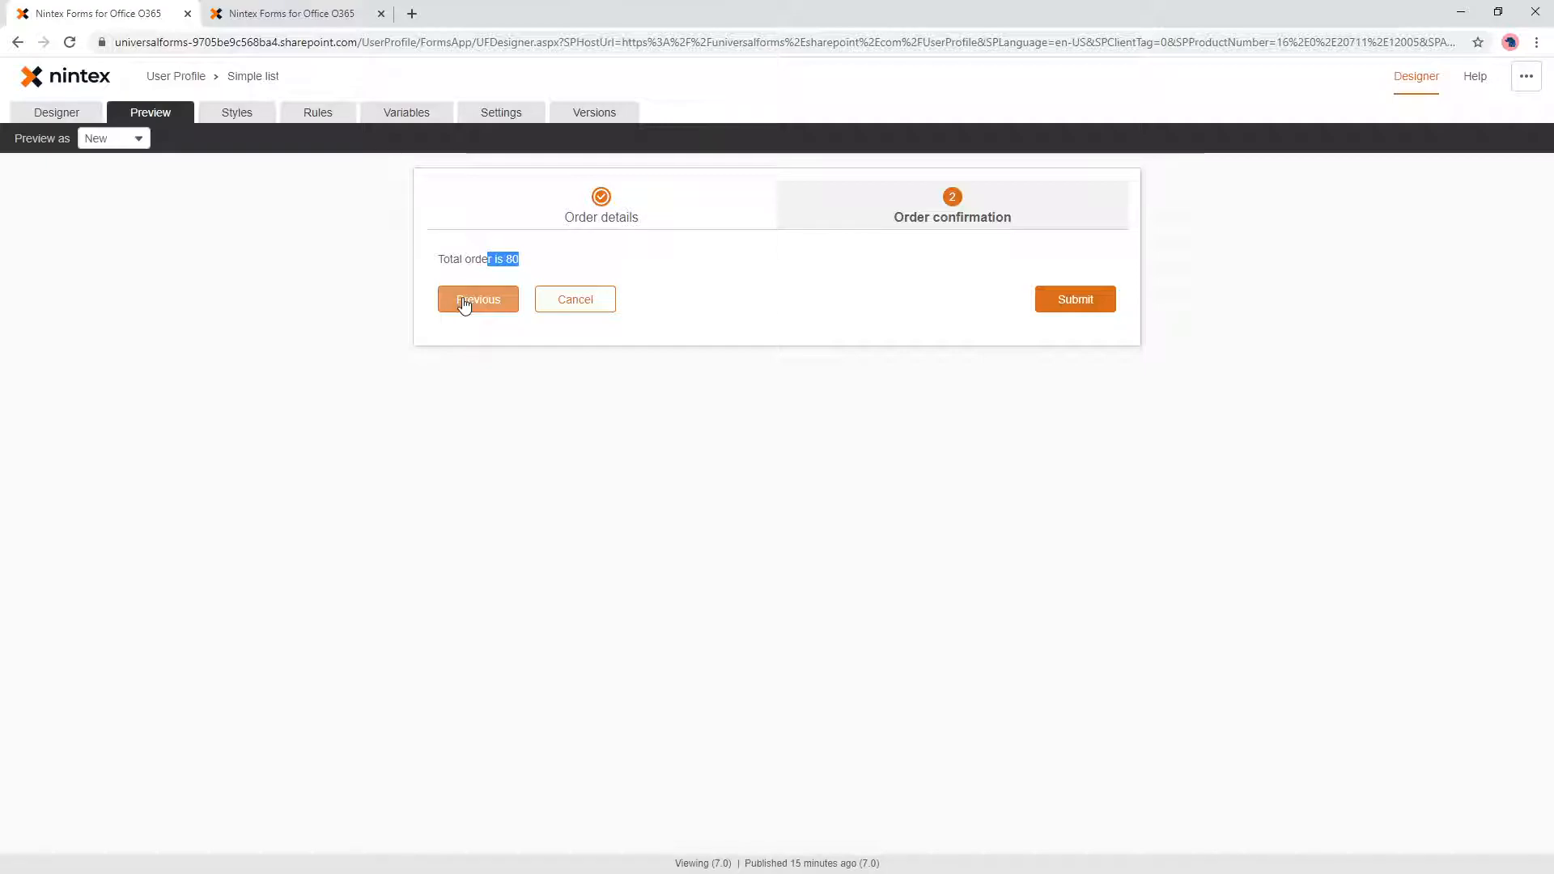
Step: Add a Text - Short control above the Price field on the Order details page and title it "First name"
left_click(438, 113)
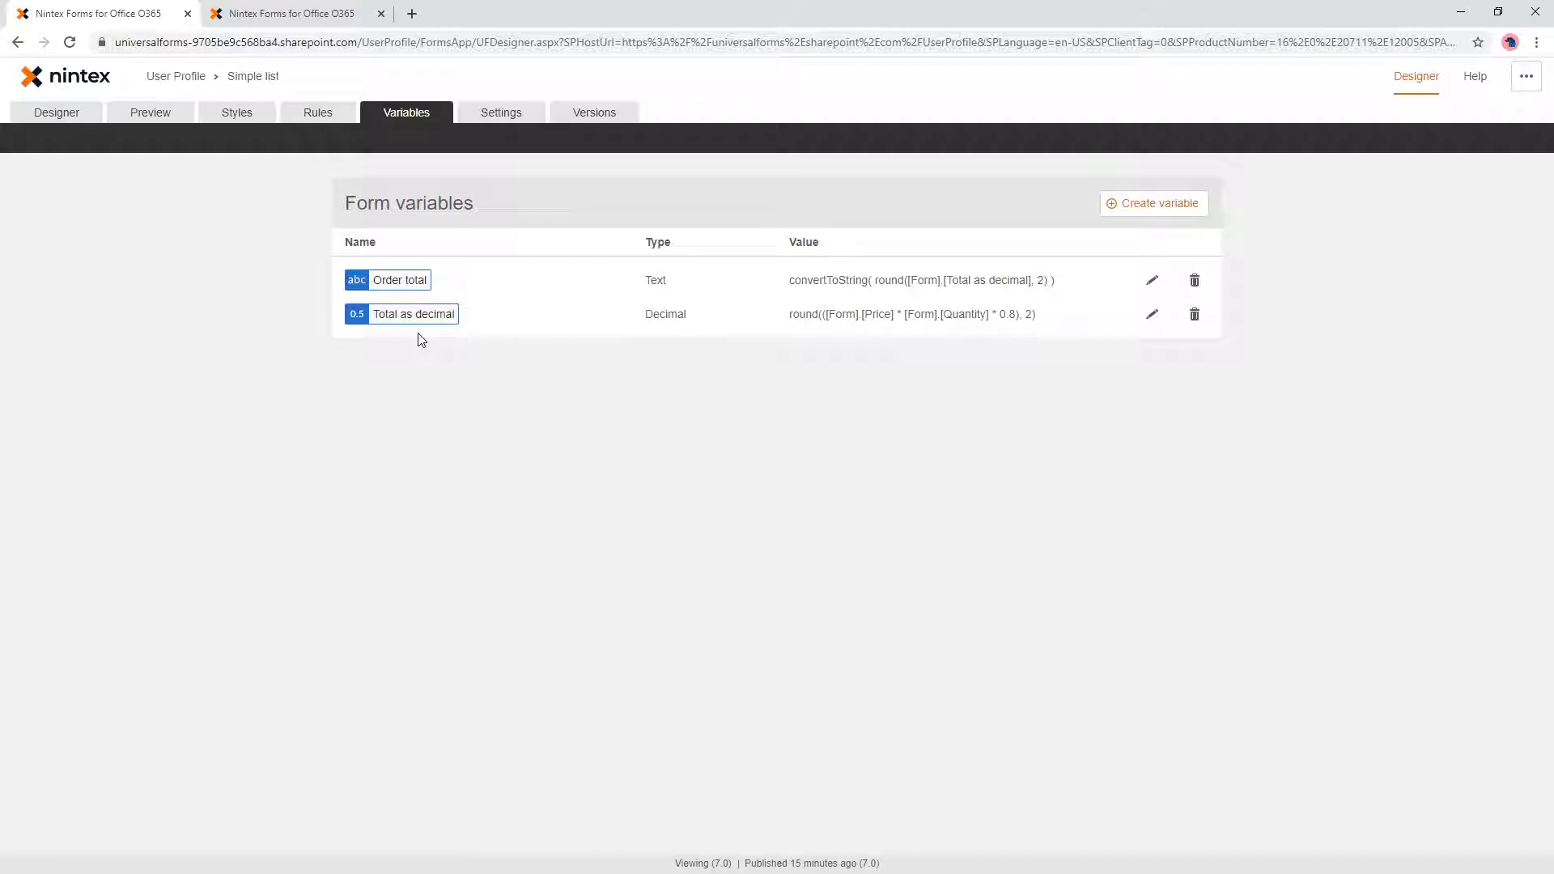
left_click(69, 113)
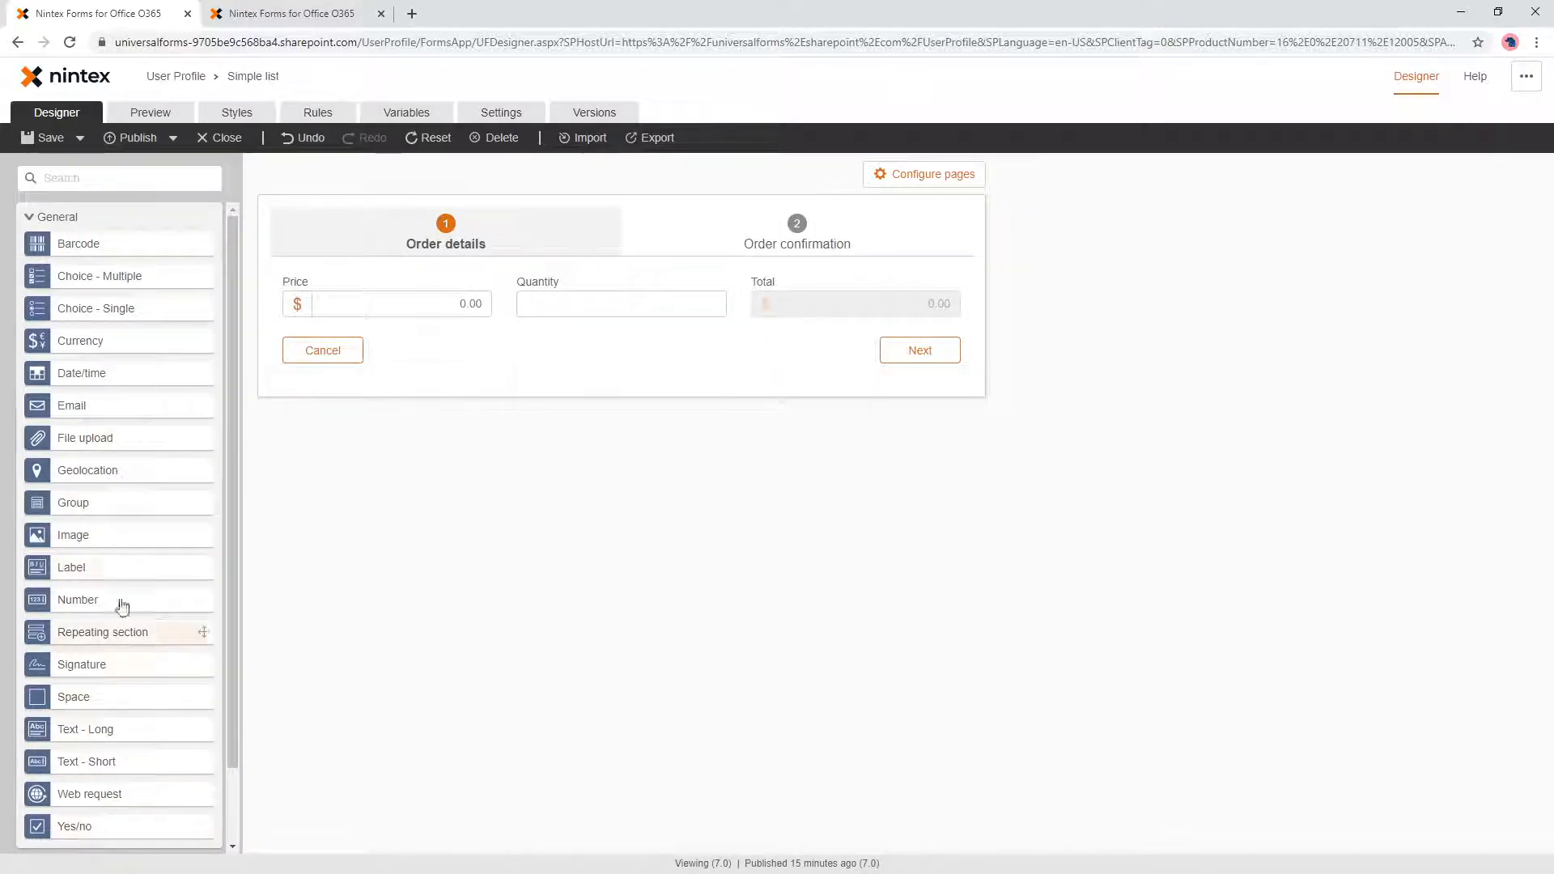
left_click_drag(106, 765, 395, 291)
left_click(396, 293)
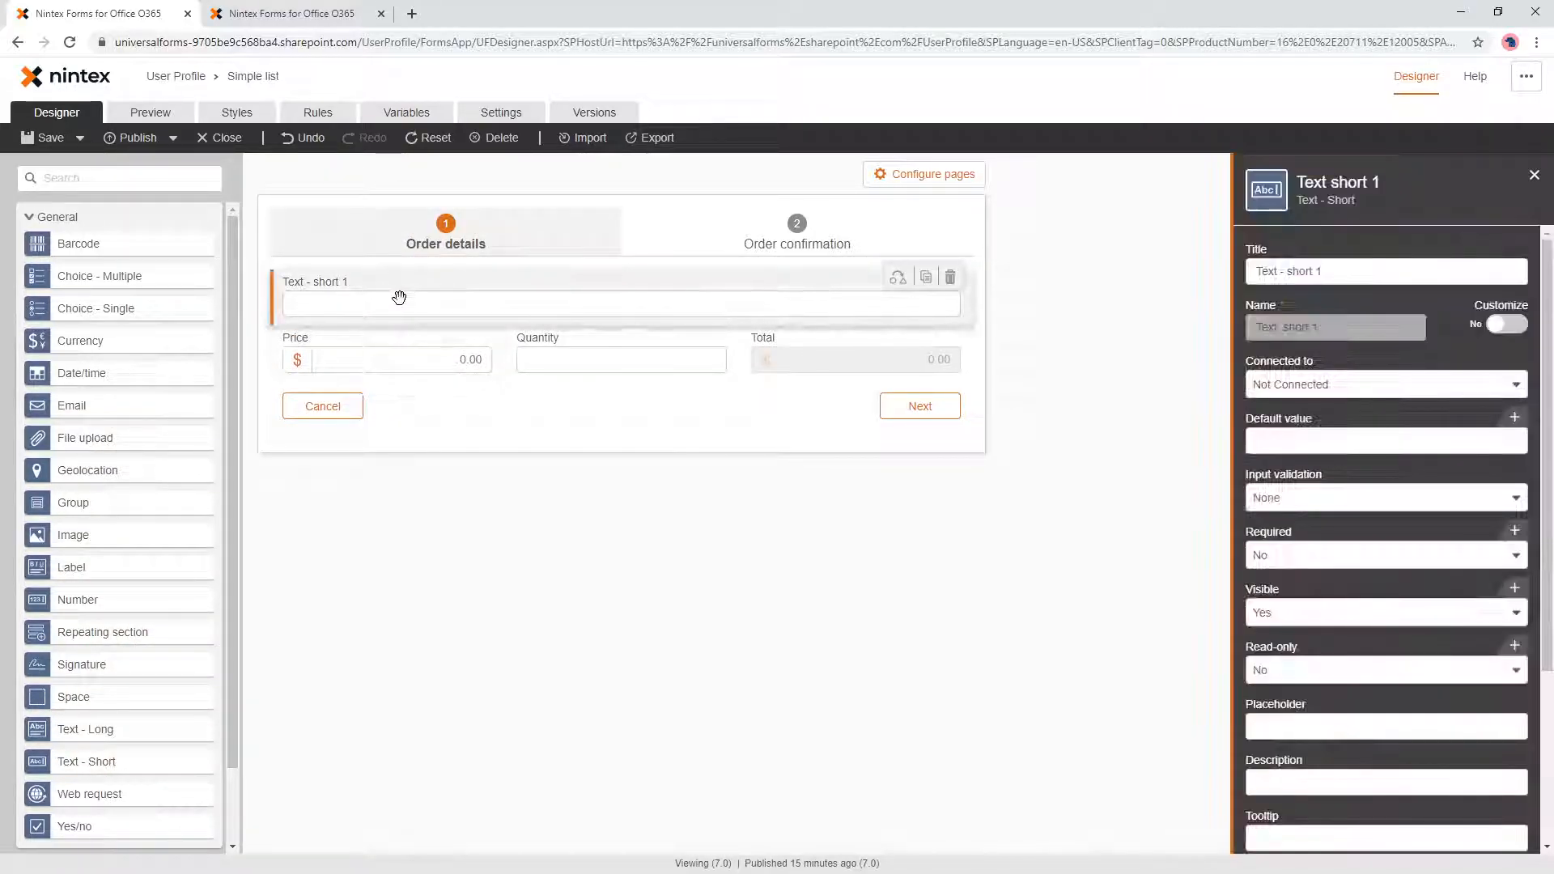
type("First name")
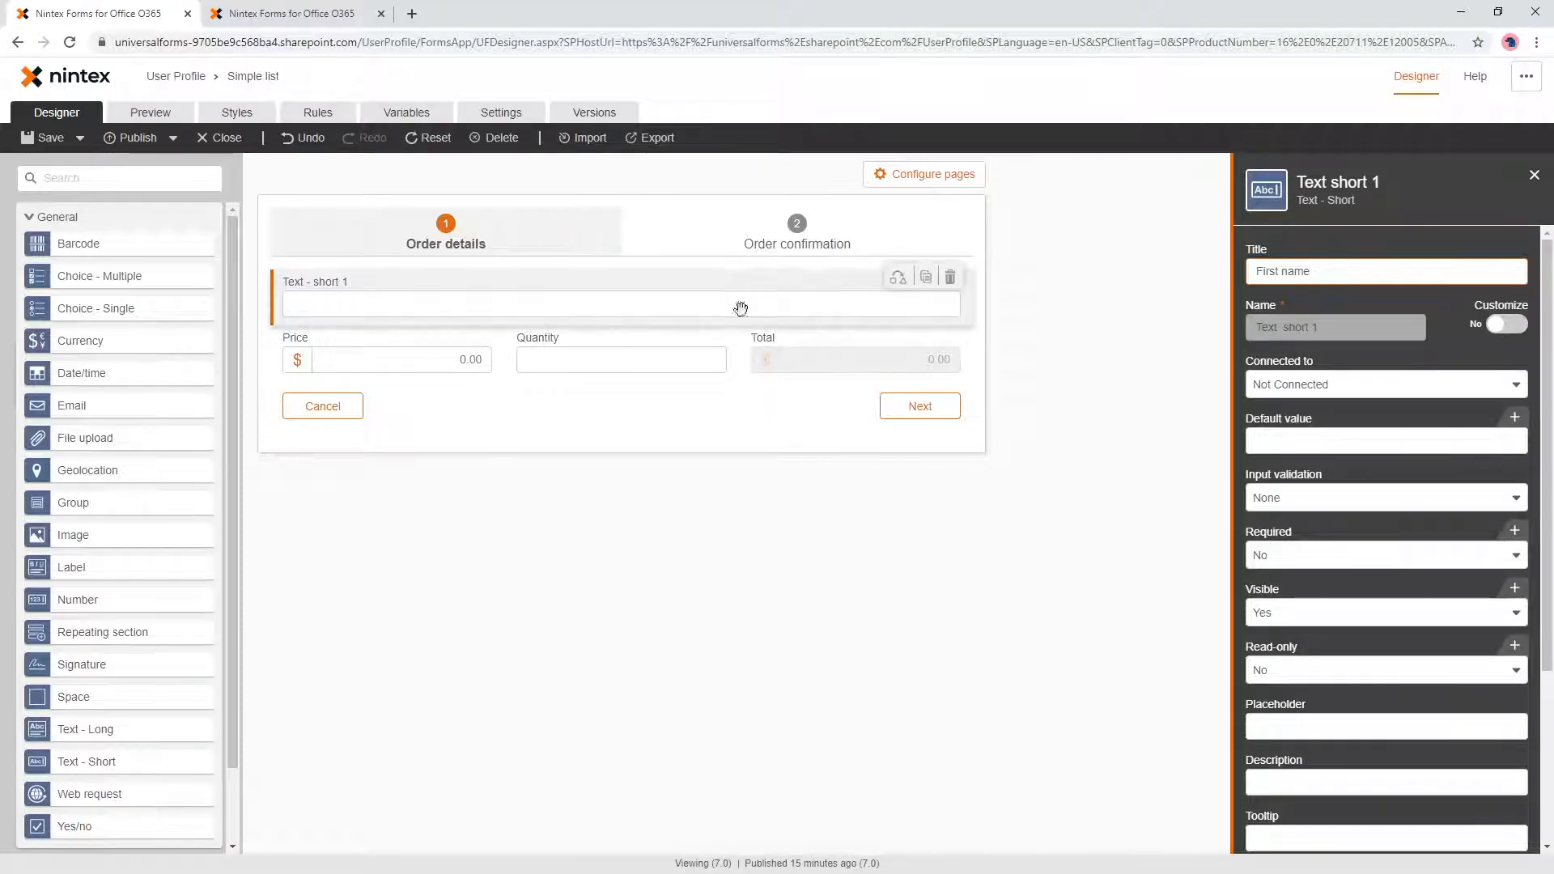
left_click(702, 518)
Step: Set the First name control's default value to the formula userProfileLookup([Context].[Current user email],"FirstName")
left_click(648, 305)
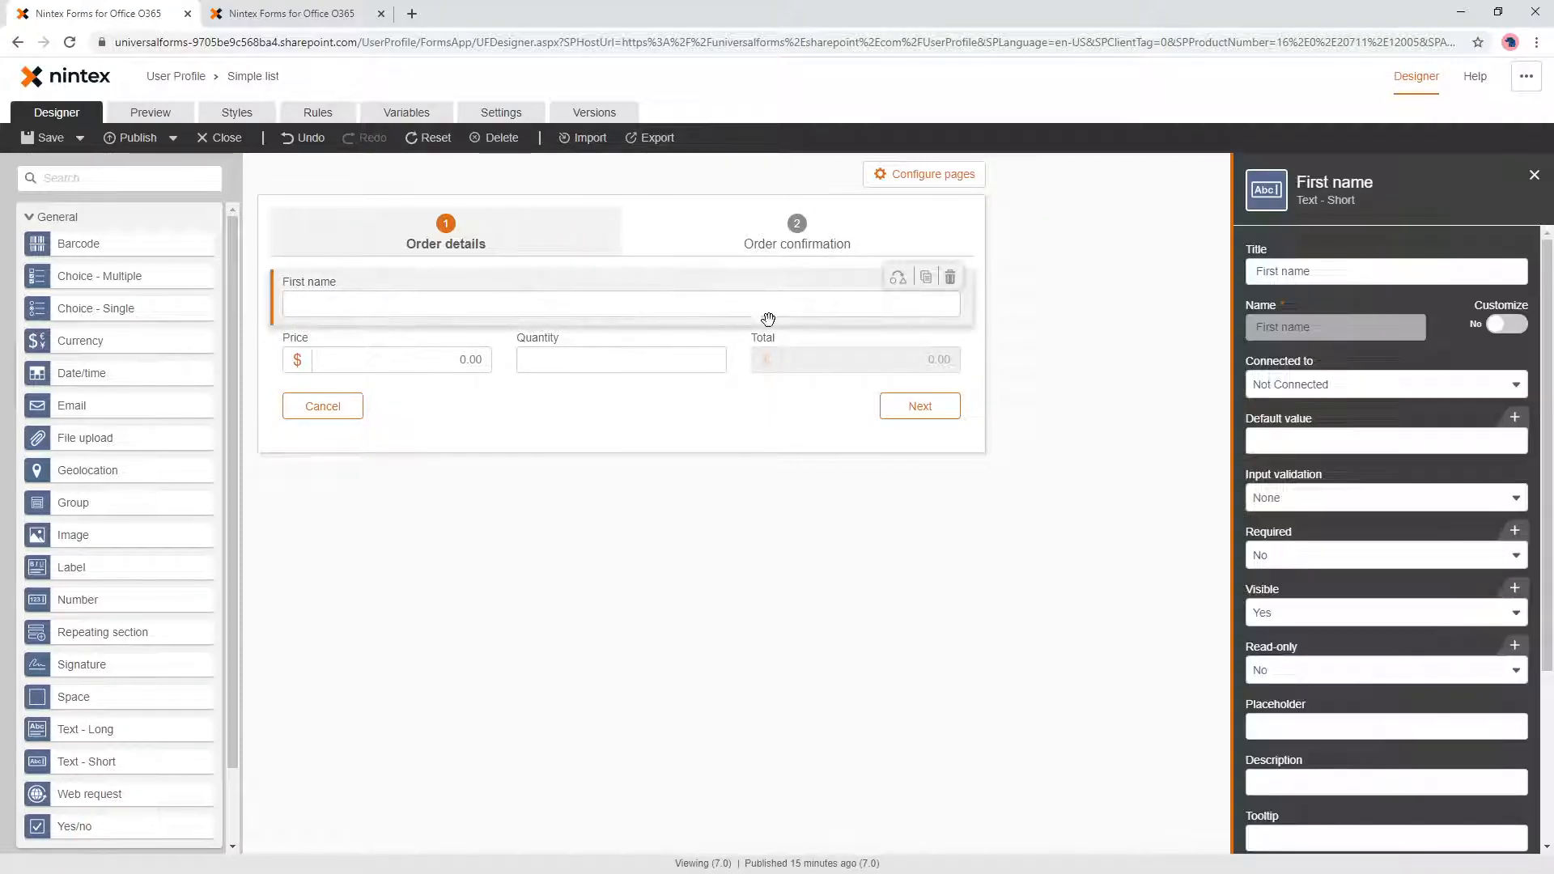
left_click(1453, 447)
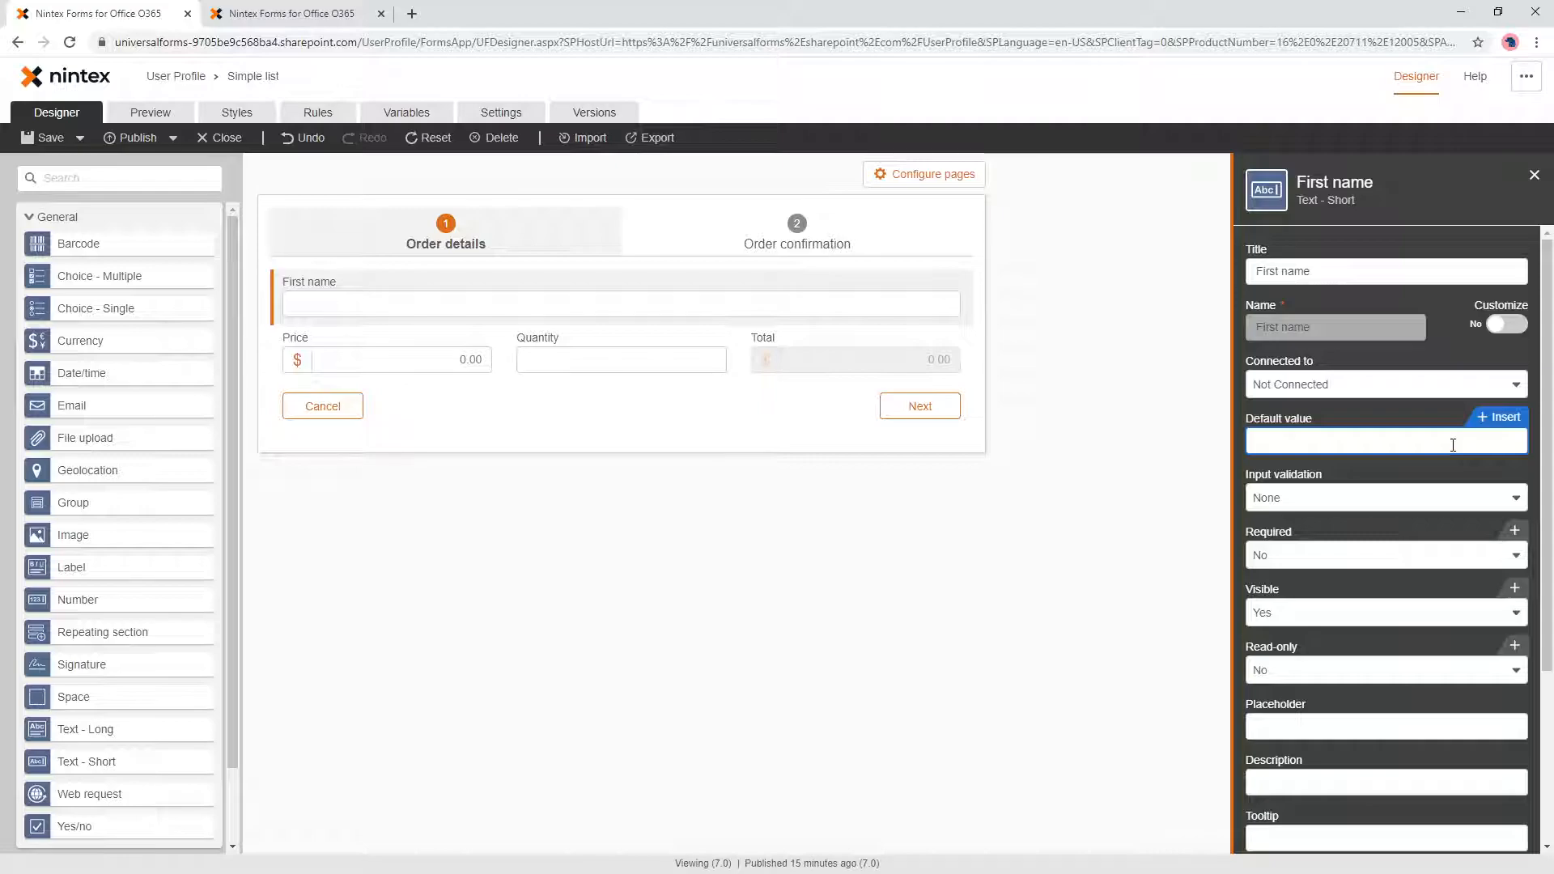
left_click(1501, 419)
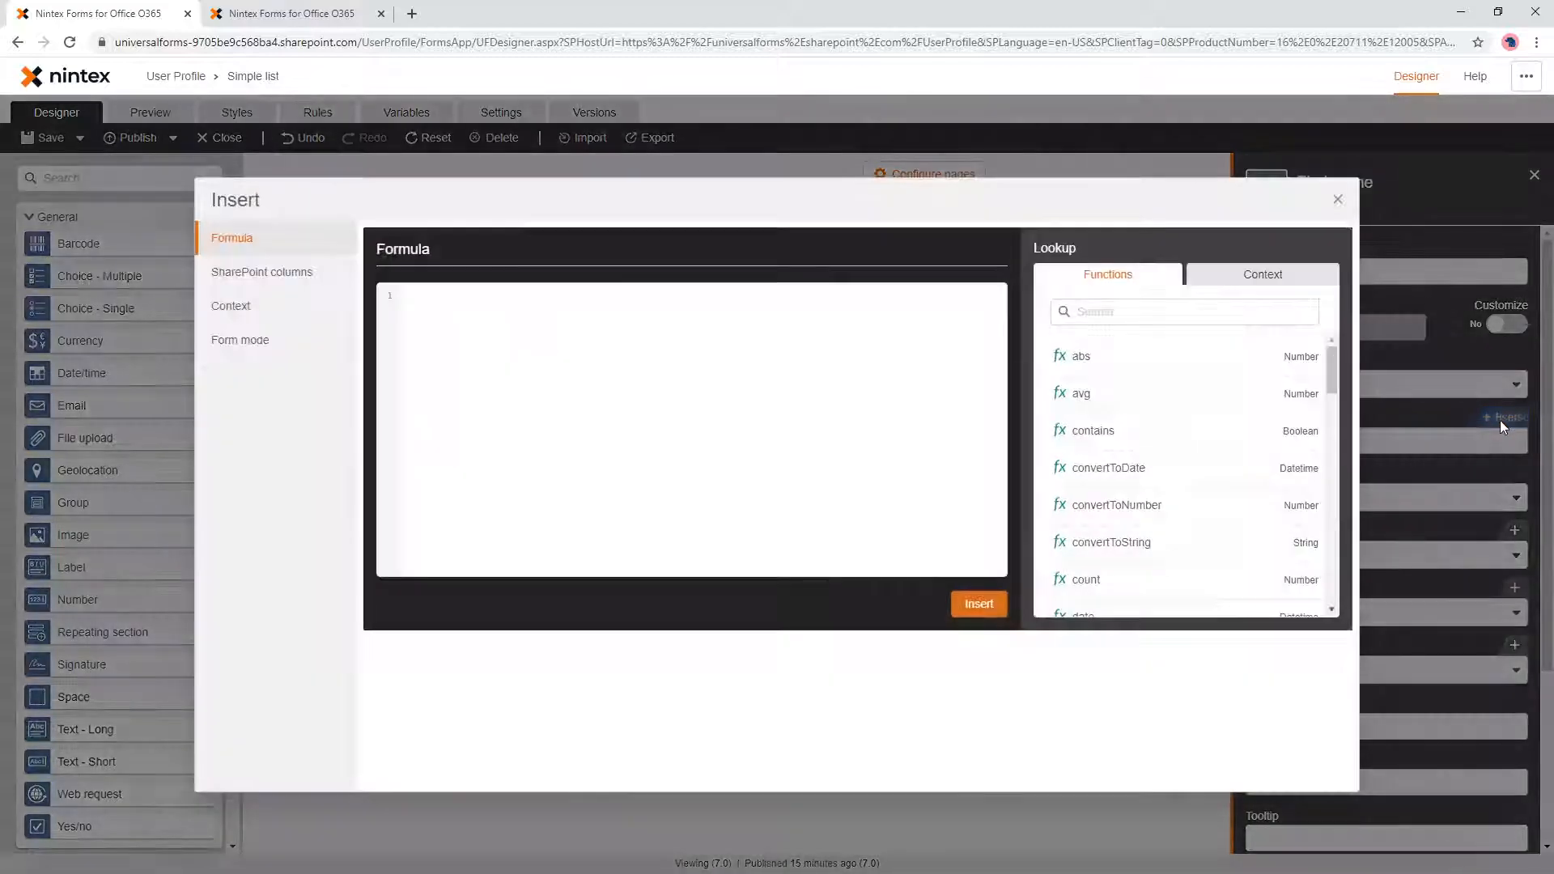
left_click(447, 304)
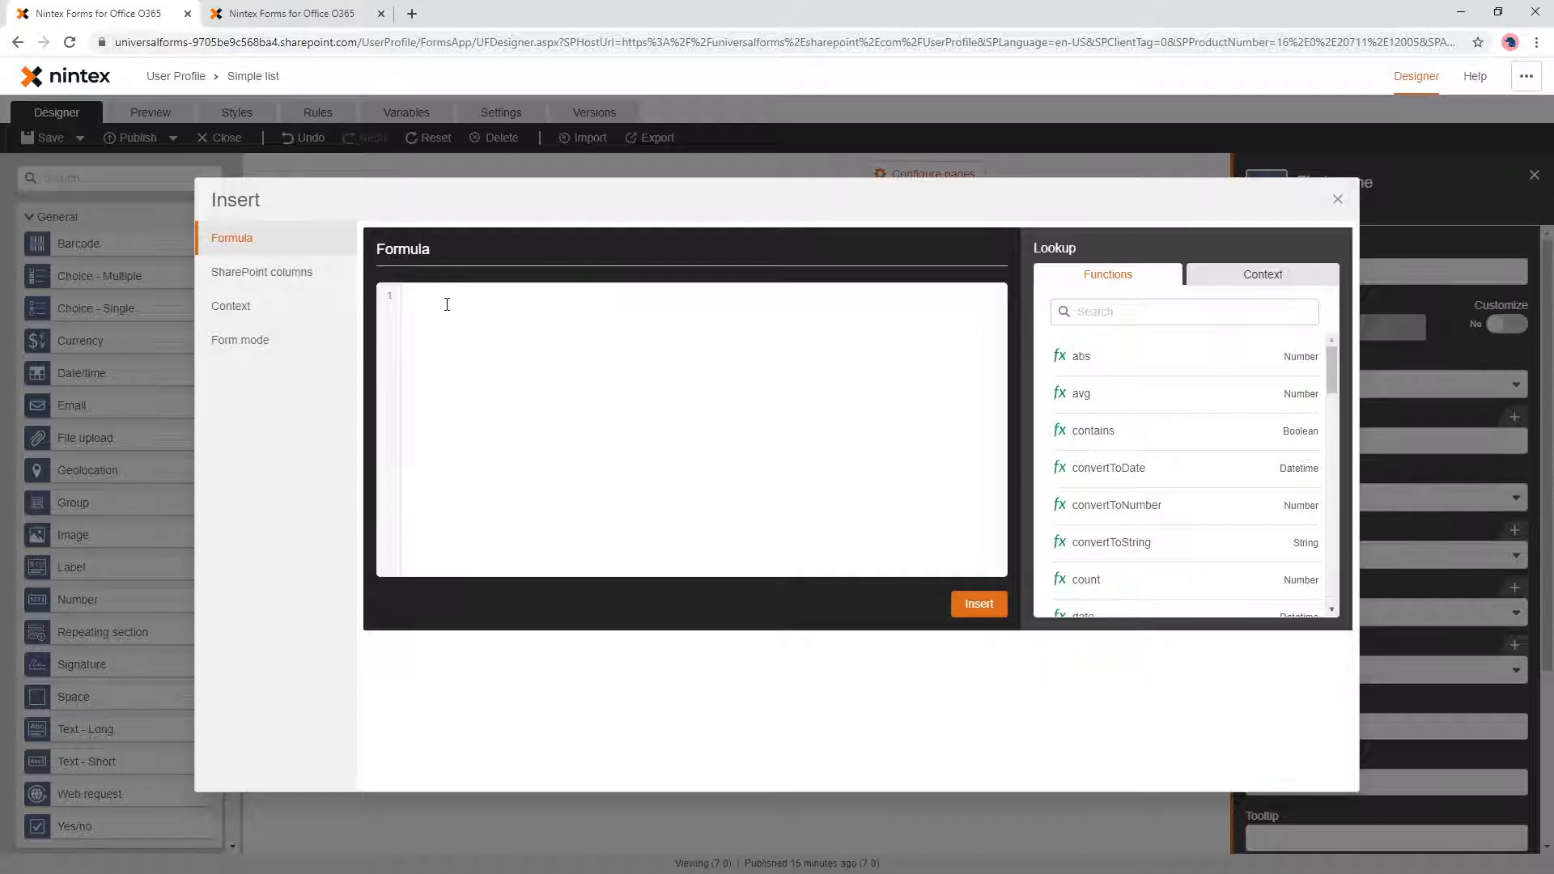
type("user")
key("Return")
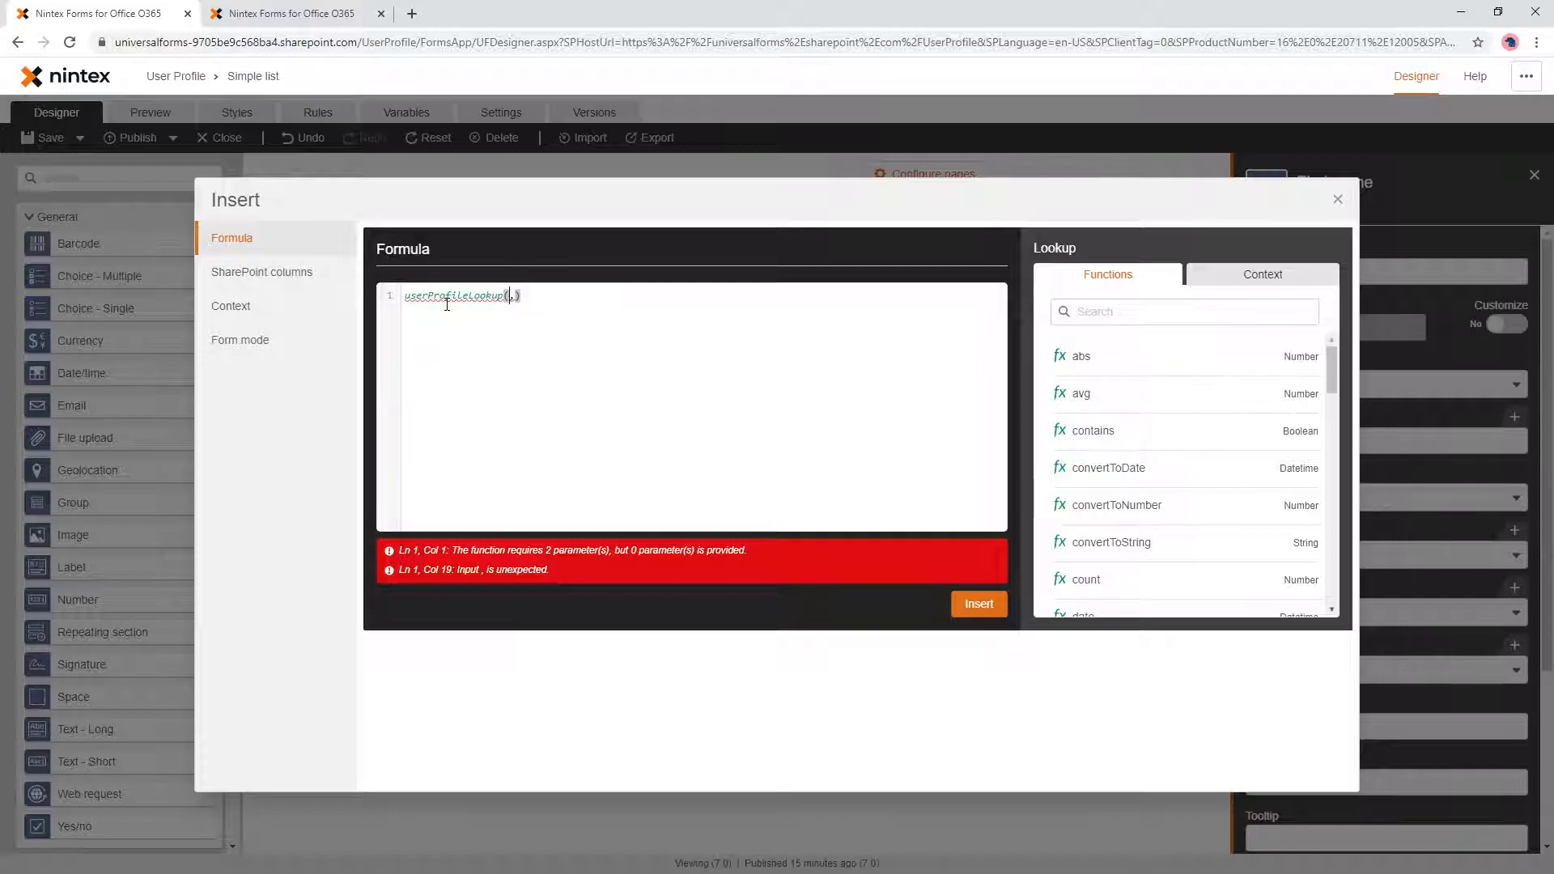
type("curr")
key("Return")
type("\"Fi")
type("rstName\"")
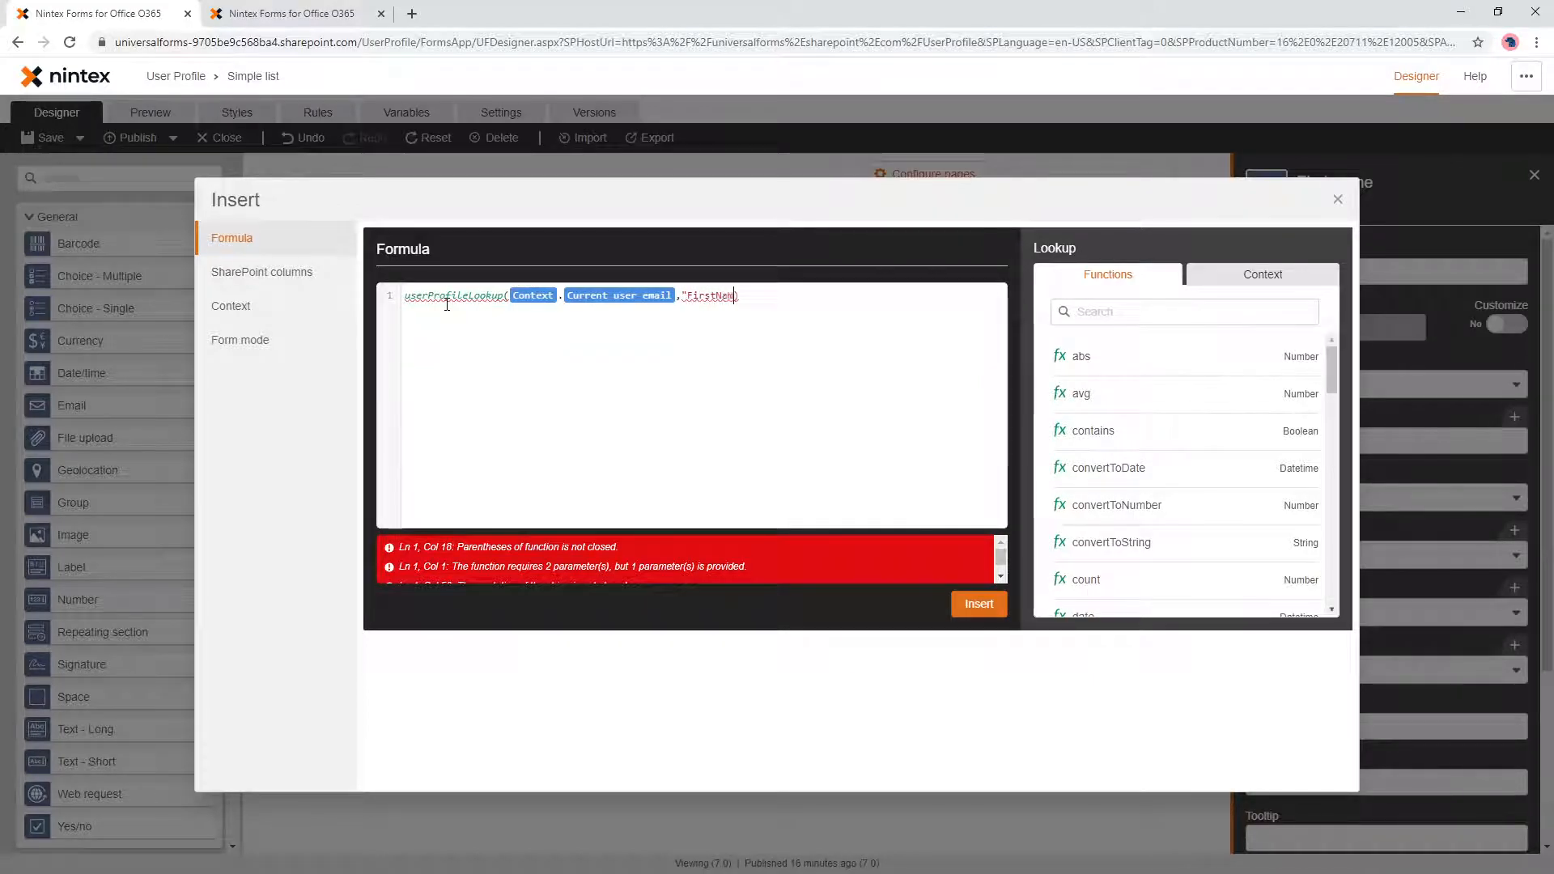
left_click_drag(775, 314, 285, 282)
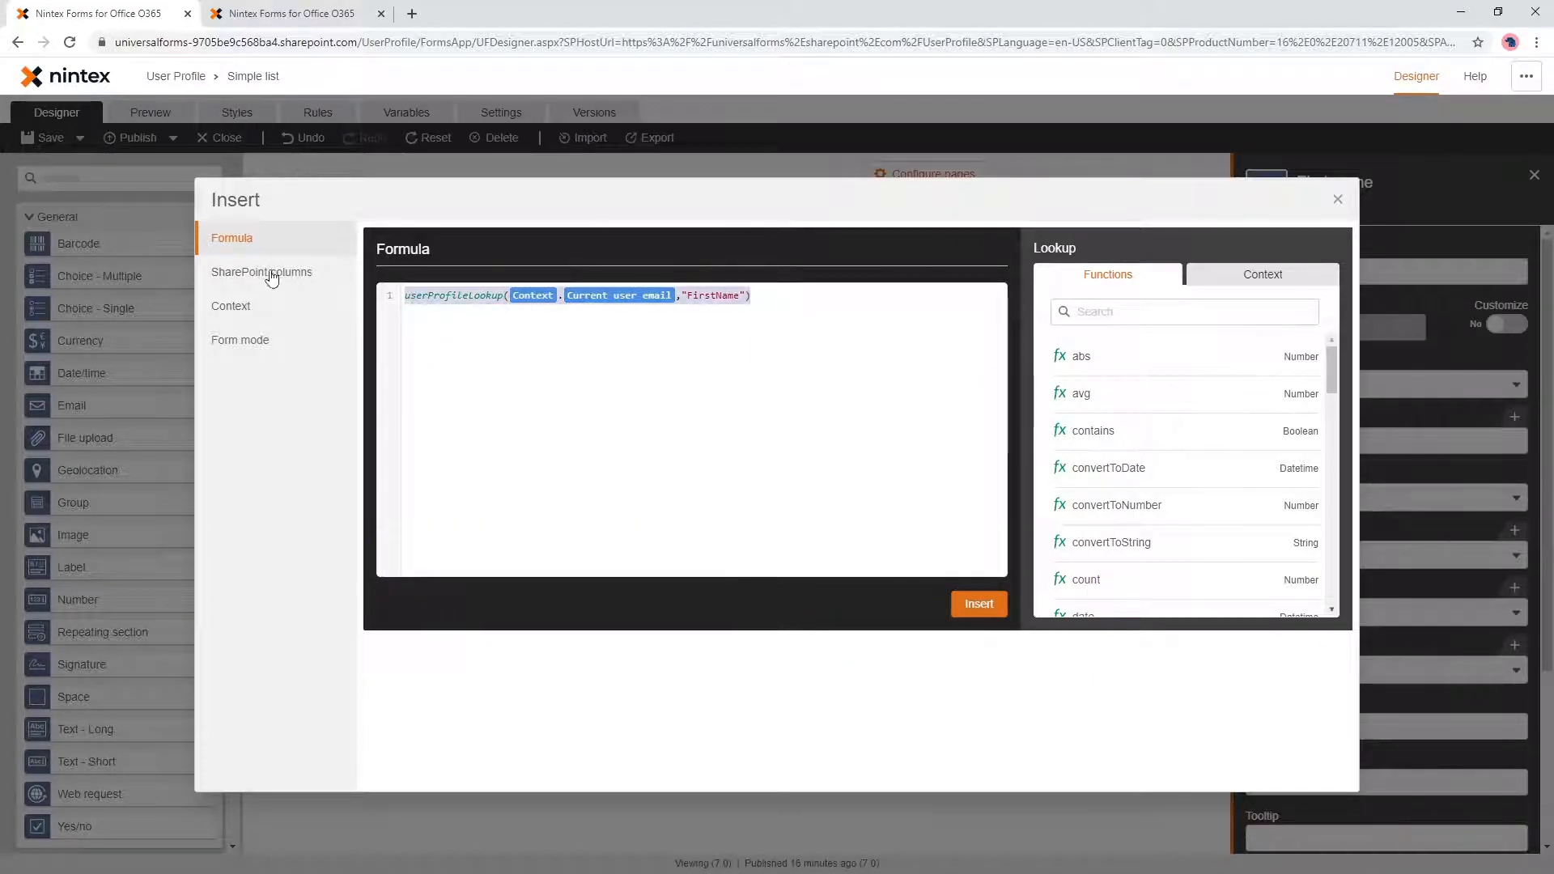
left_click(978, 604)
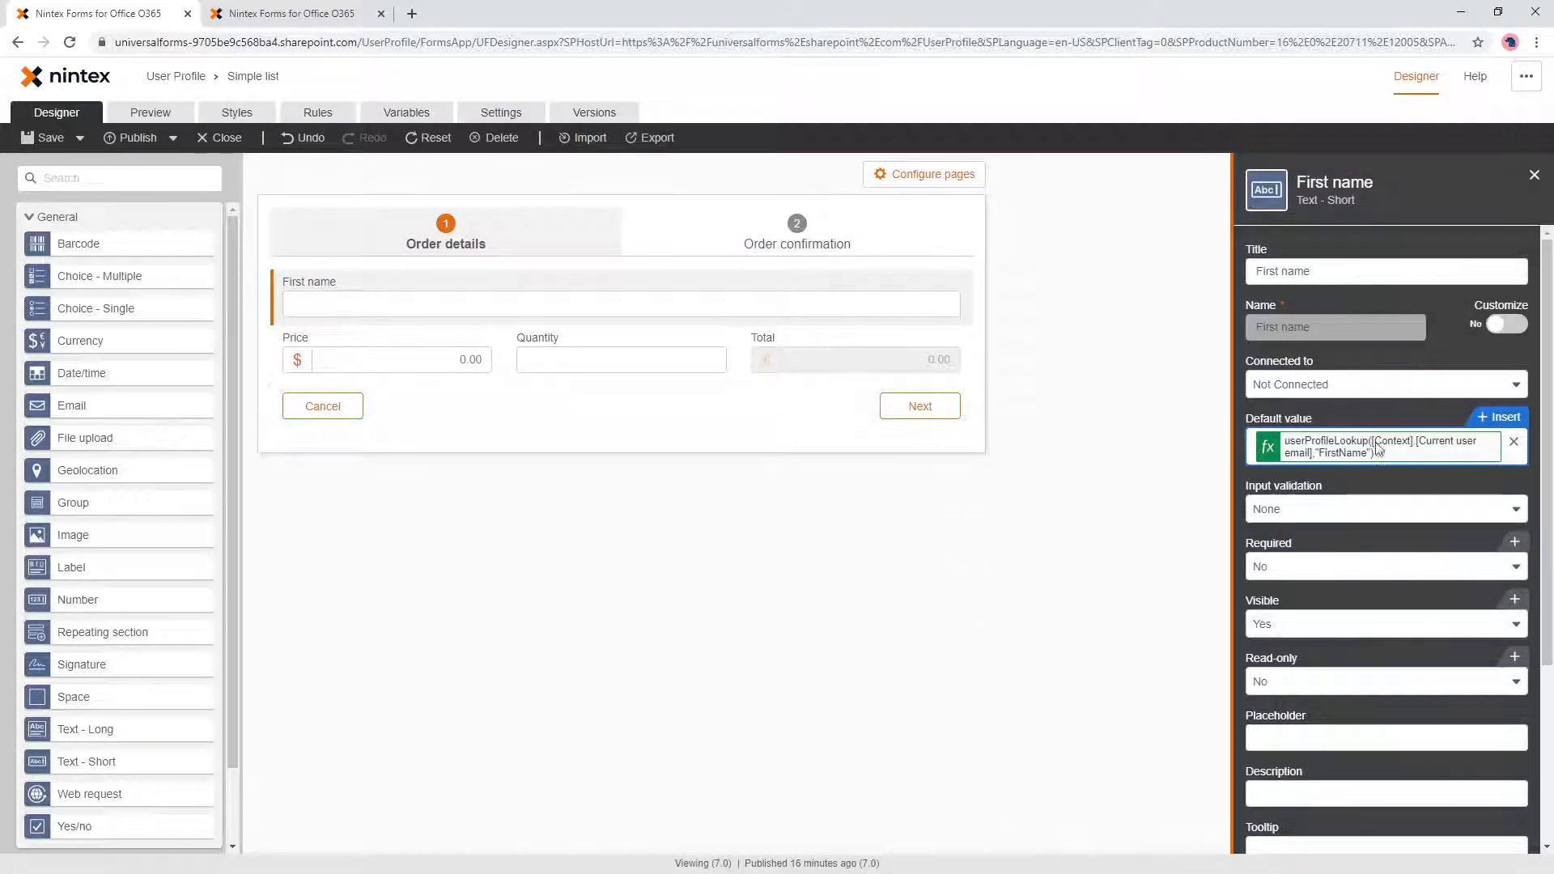
Step: Publish the form and check the First name field's default value in the live form
left_click(156, 110)
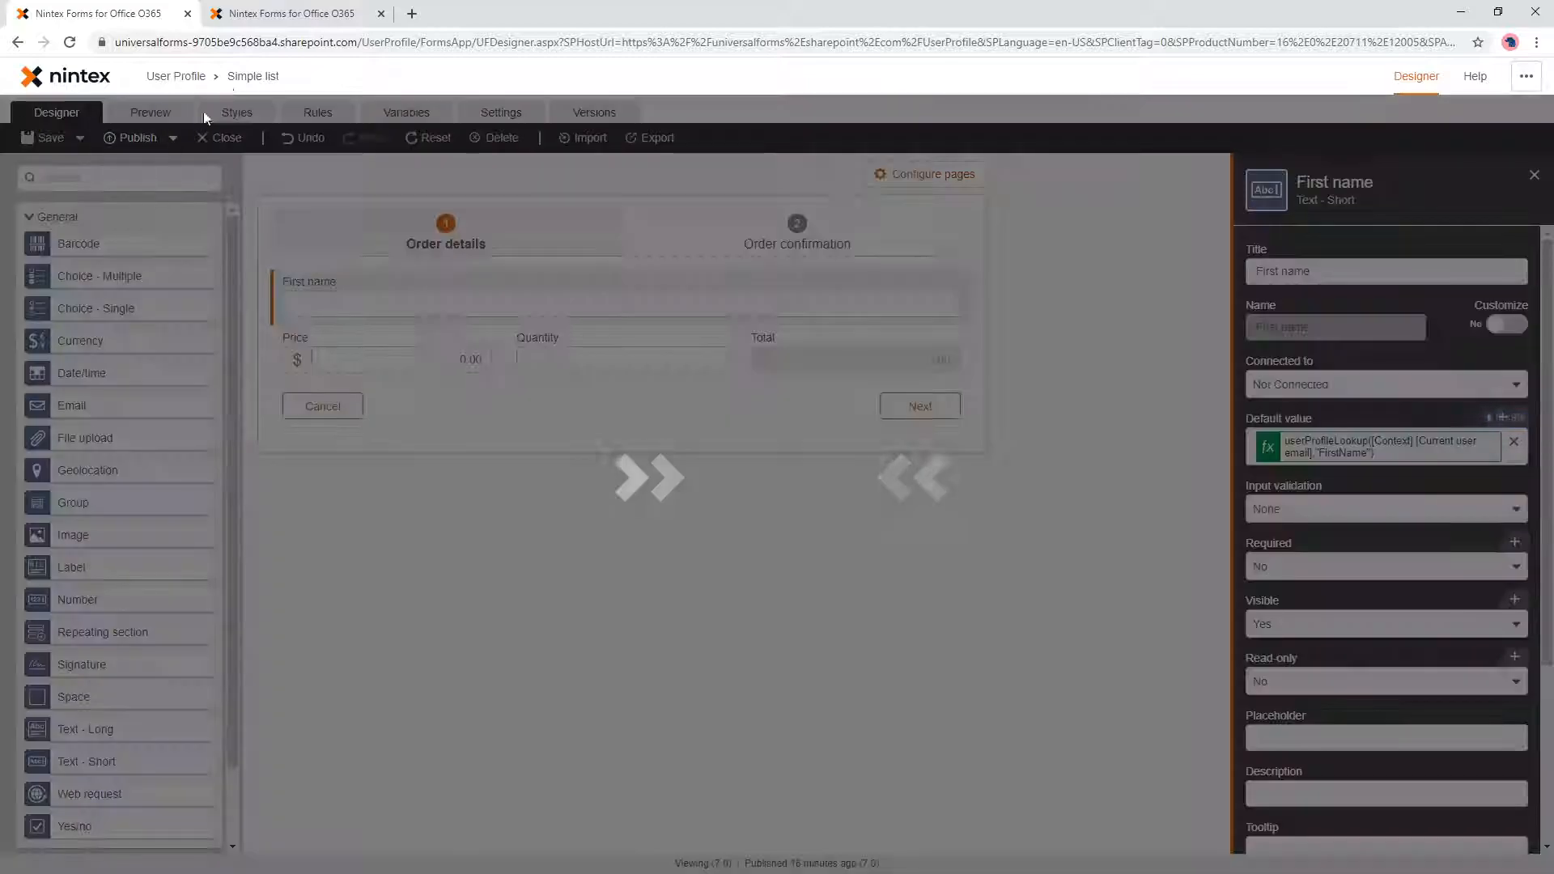
left_click(271, 16)
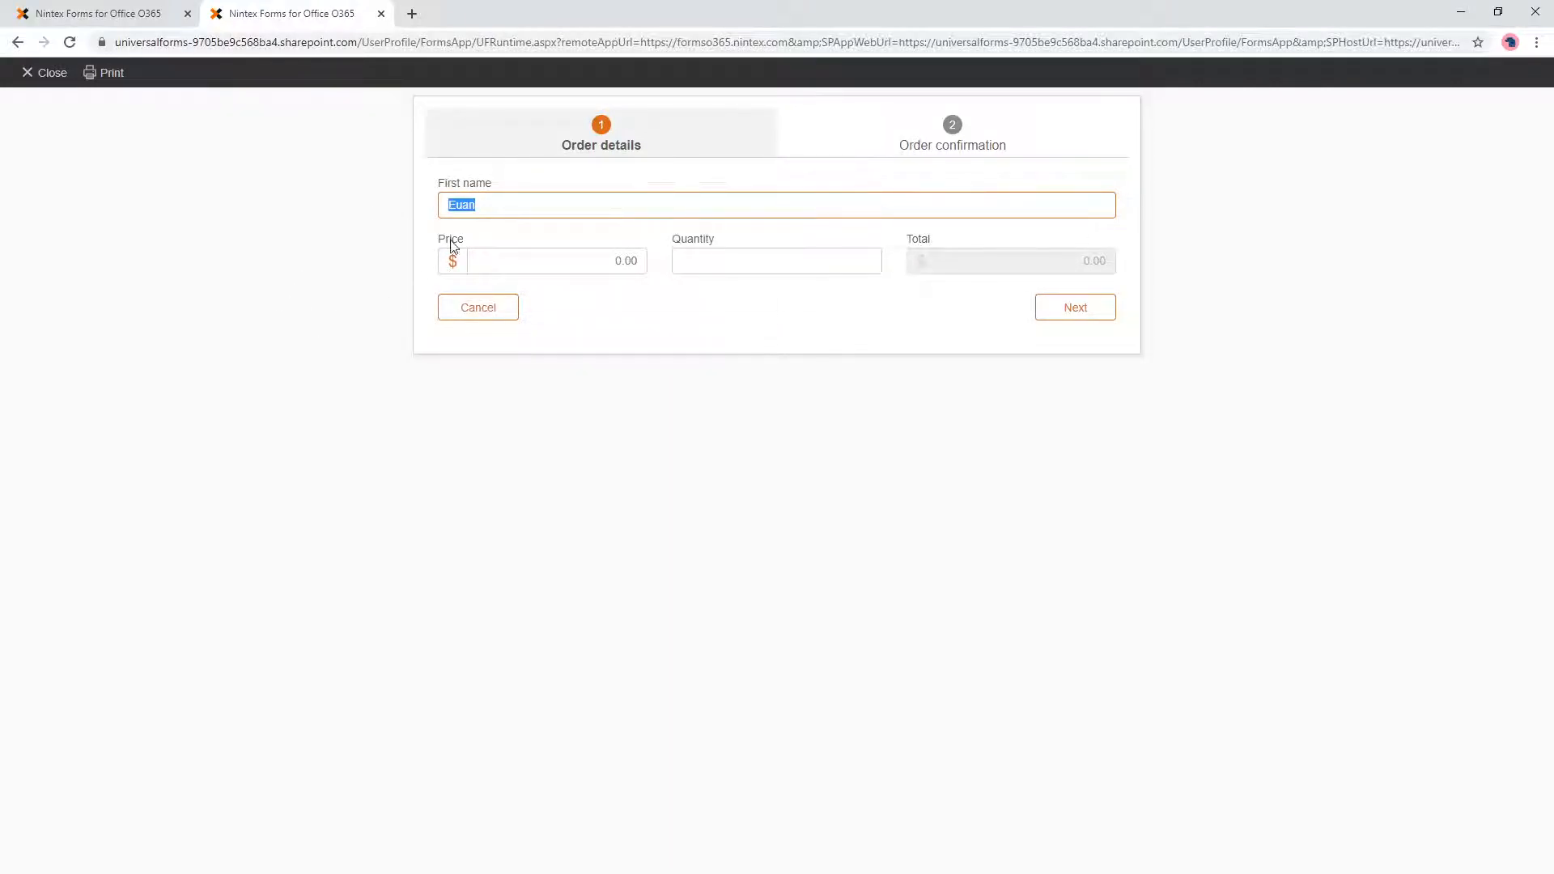
left_click(483, 207)
left_click(105, 13)
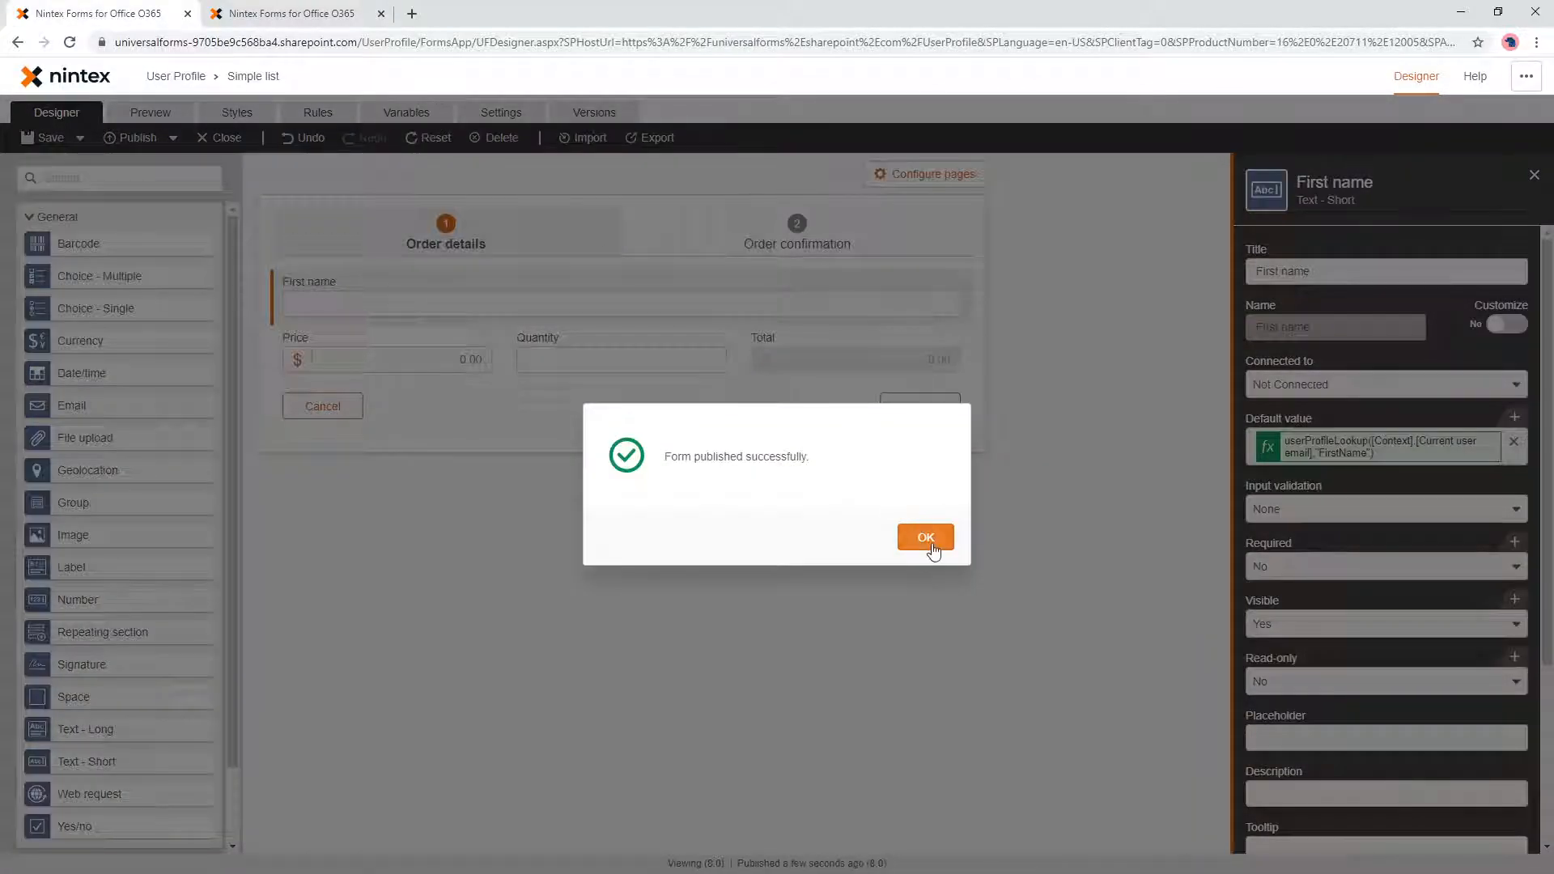
left_click(930, 542)
Step: Review the form variables and reopen the First name control's settings on the Order details page
left_click(405, 113)
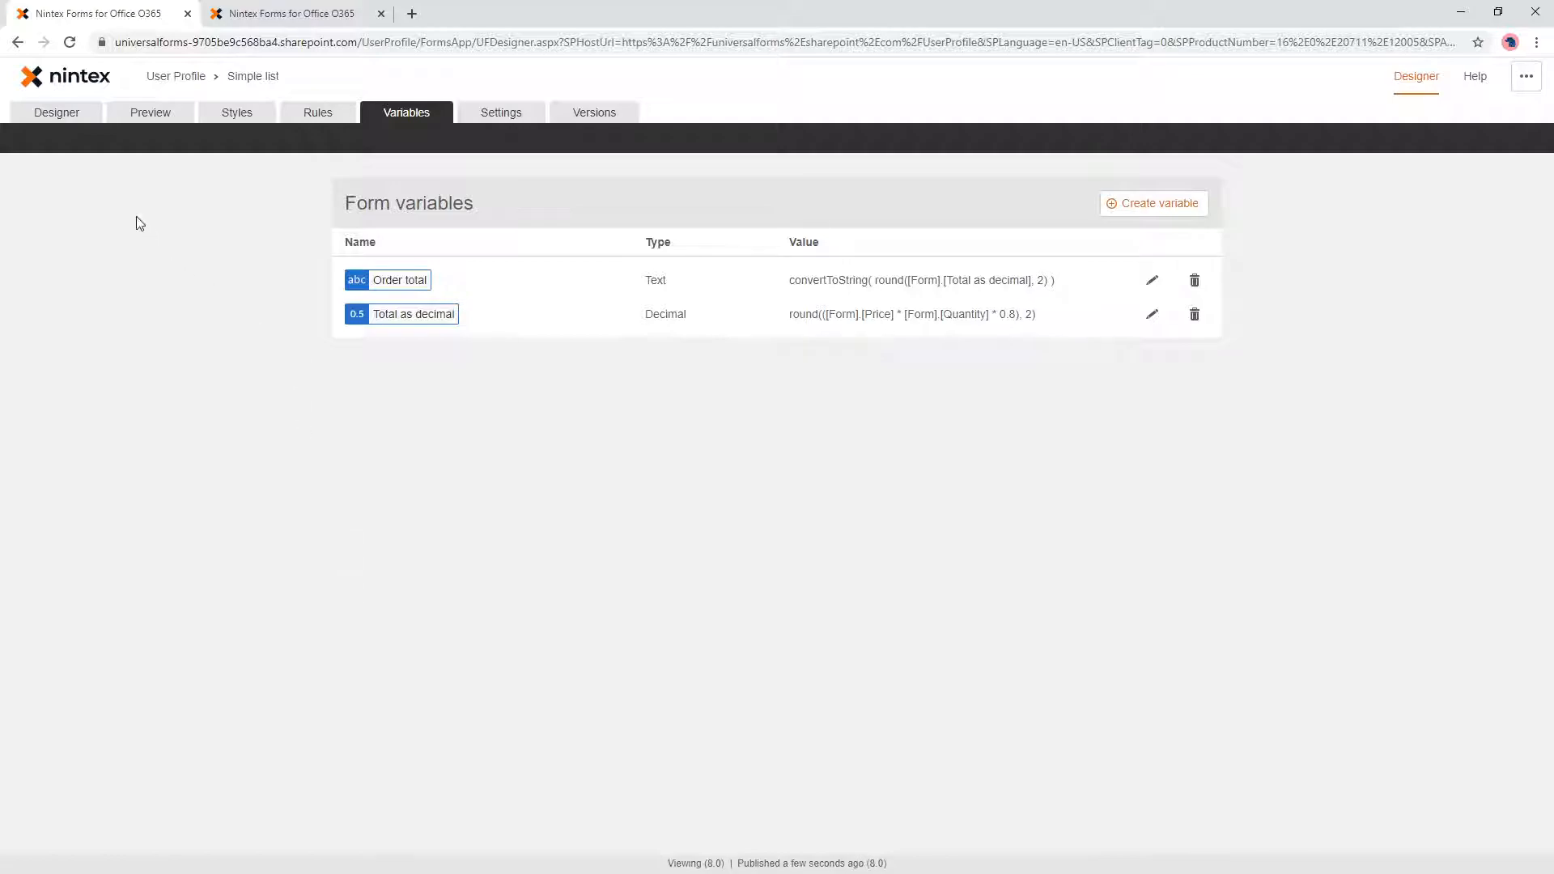
left_click(66, 113)
left_click(506, 307)
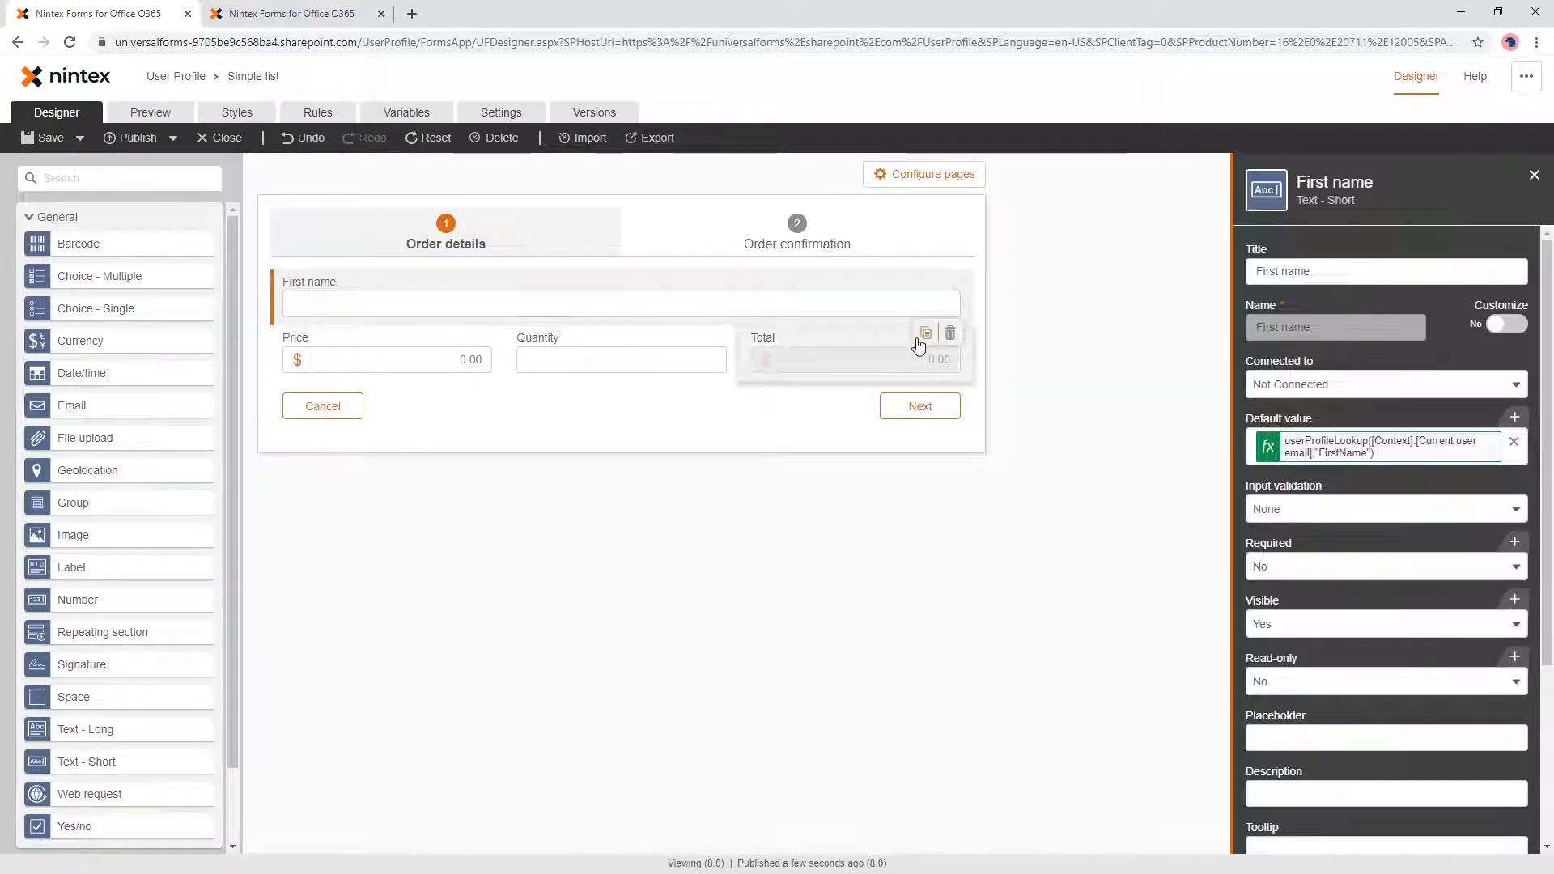